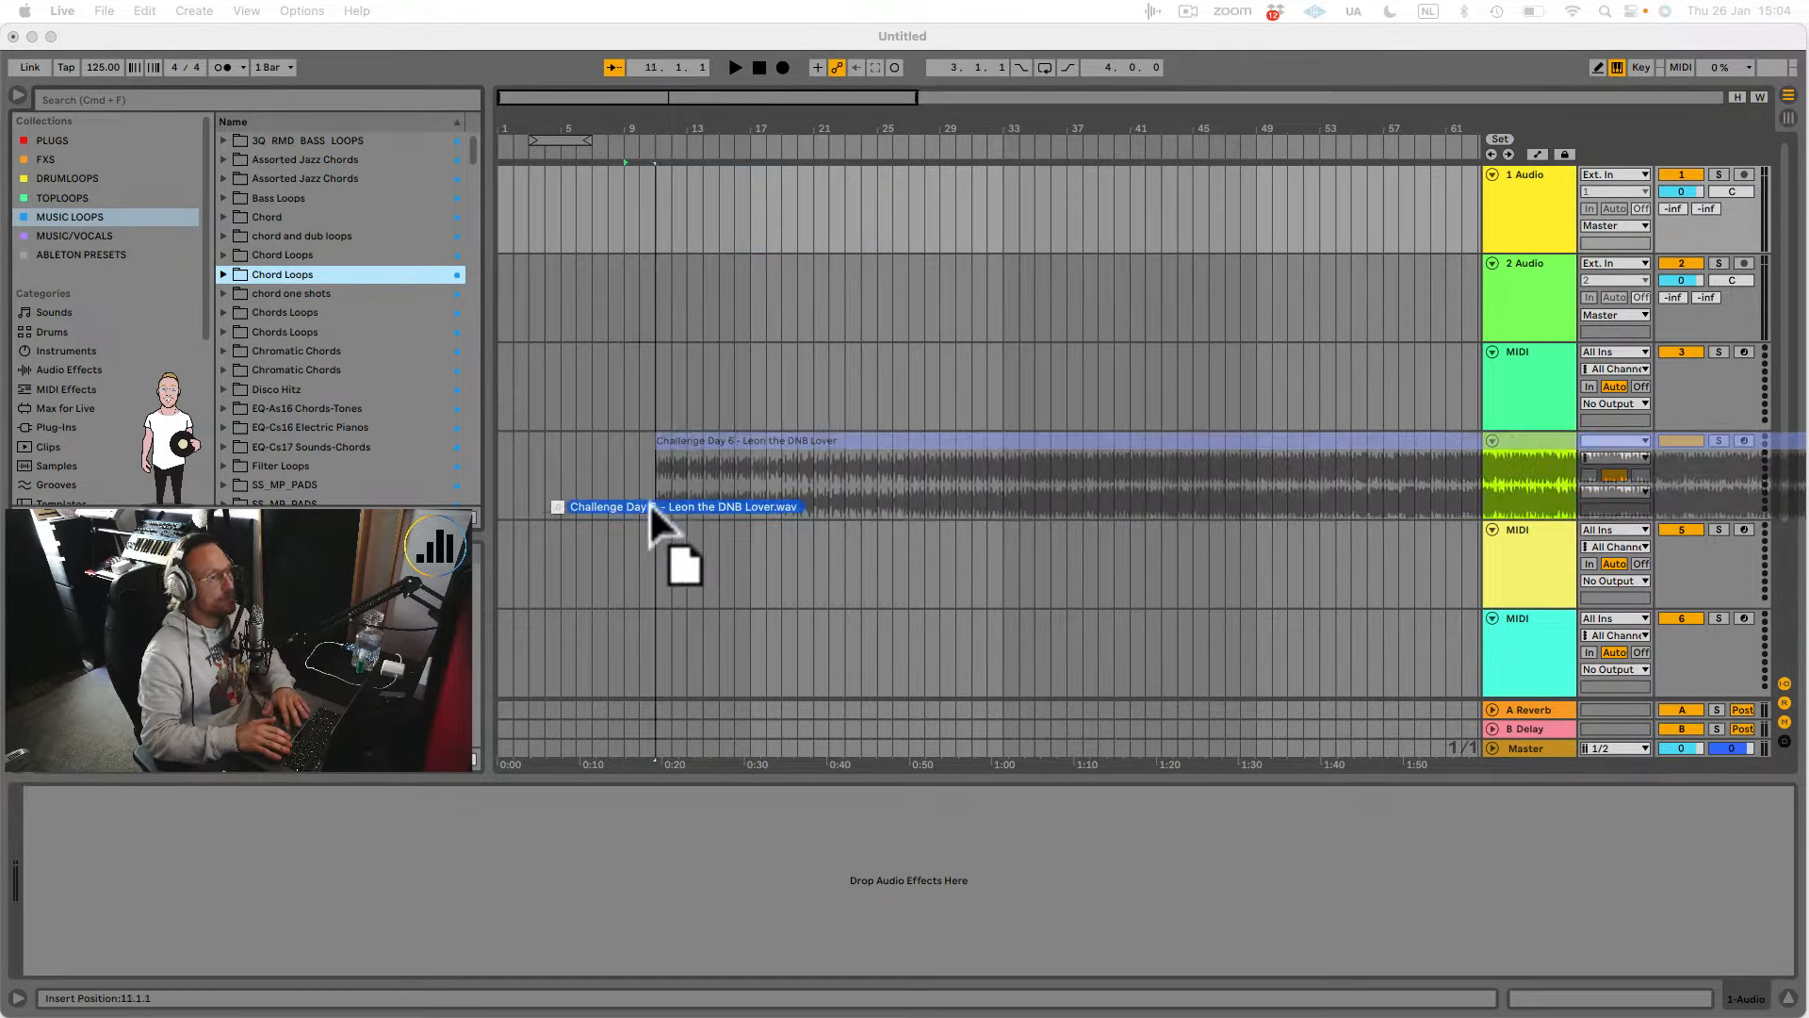
Place the Challenge Day 6 audio file at bar 1 of the first audio track.
mouse_move(650, 521)
left_mouse_down()
mouse_move(606, 214)
mouse_move(500, 194)
left_mouse_up()
left_click(794, 133)
left_click_drag(794, 132, 611, 133)
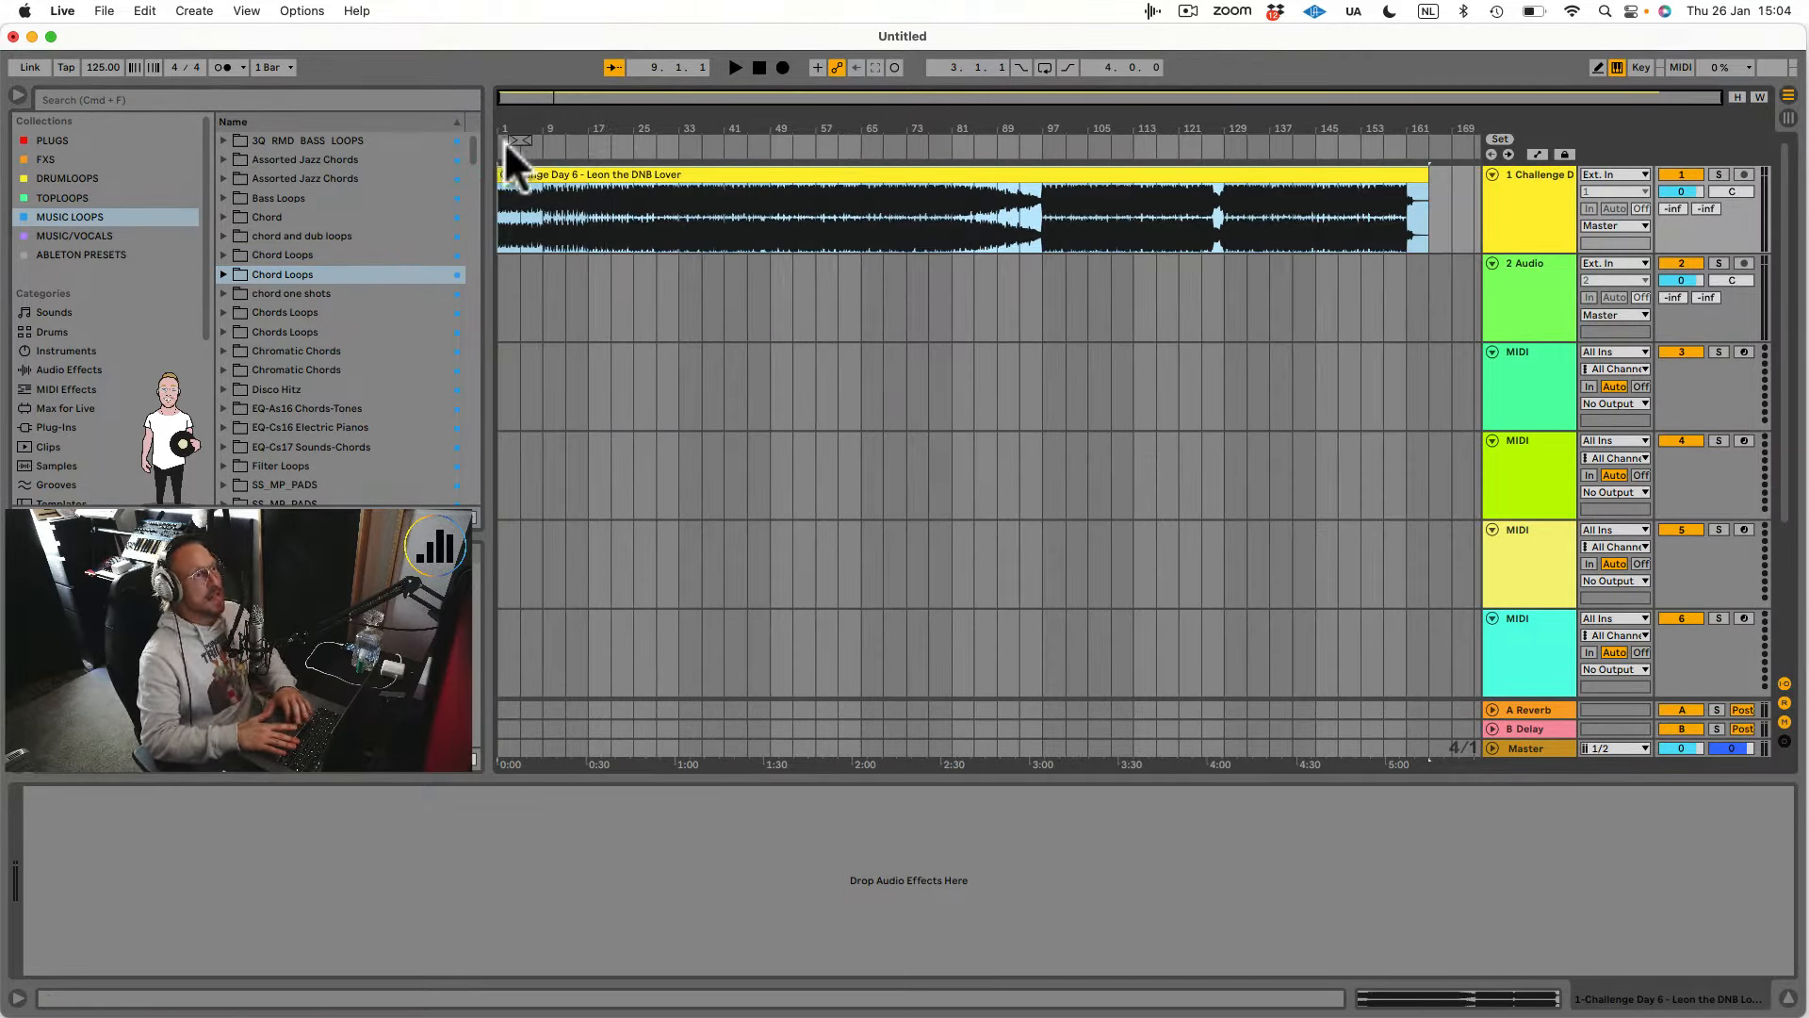
Play the track from its beginning and add a locator named INTRO at bar 1.
left_click(634, 221)
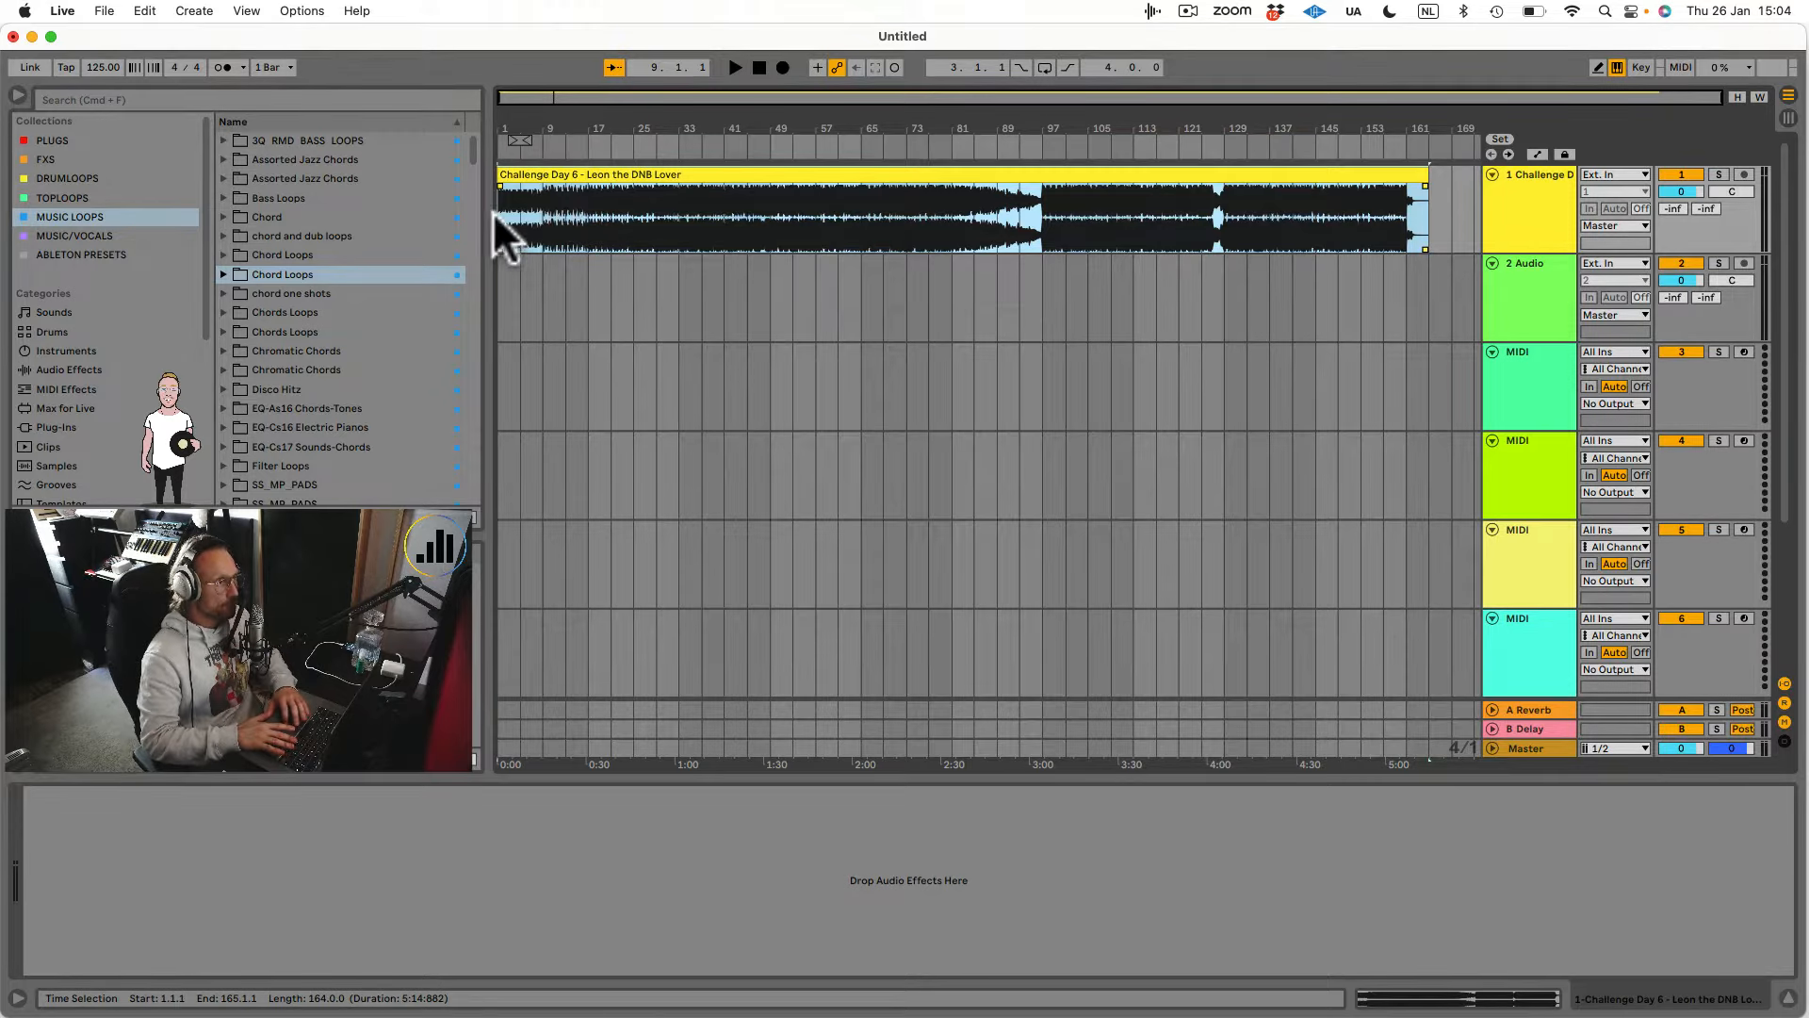
left_click(540, 215)
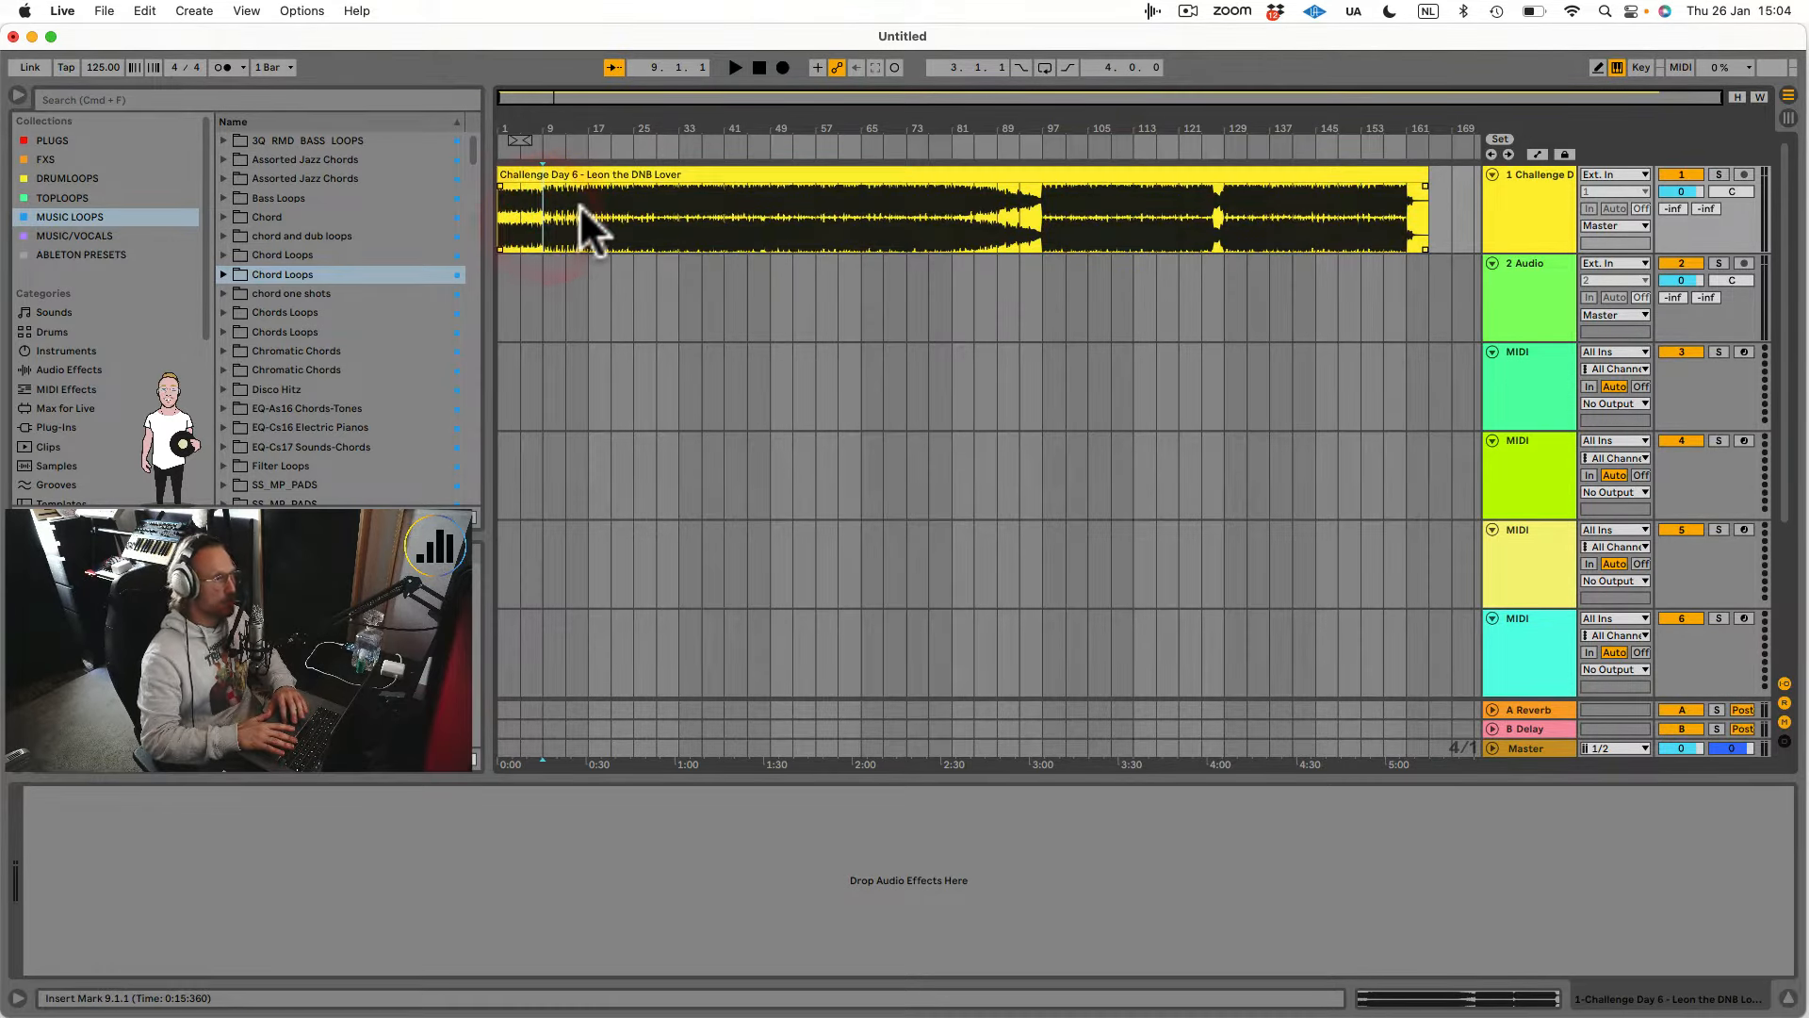
left_click(580, 207)
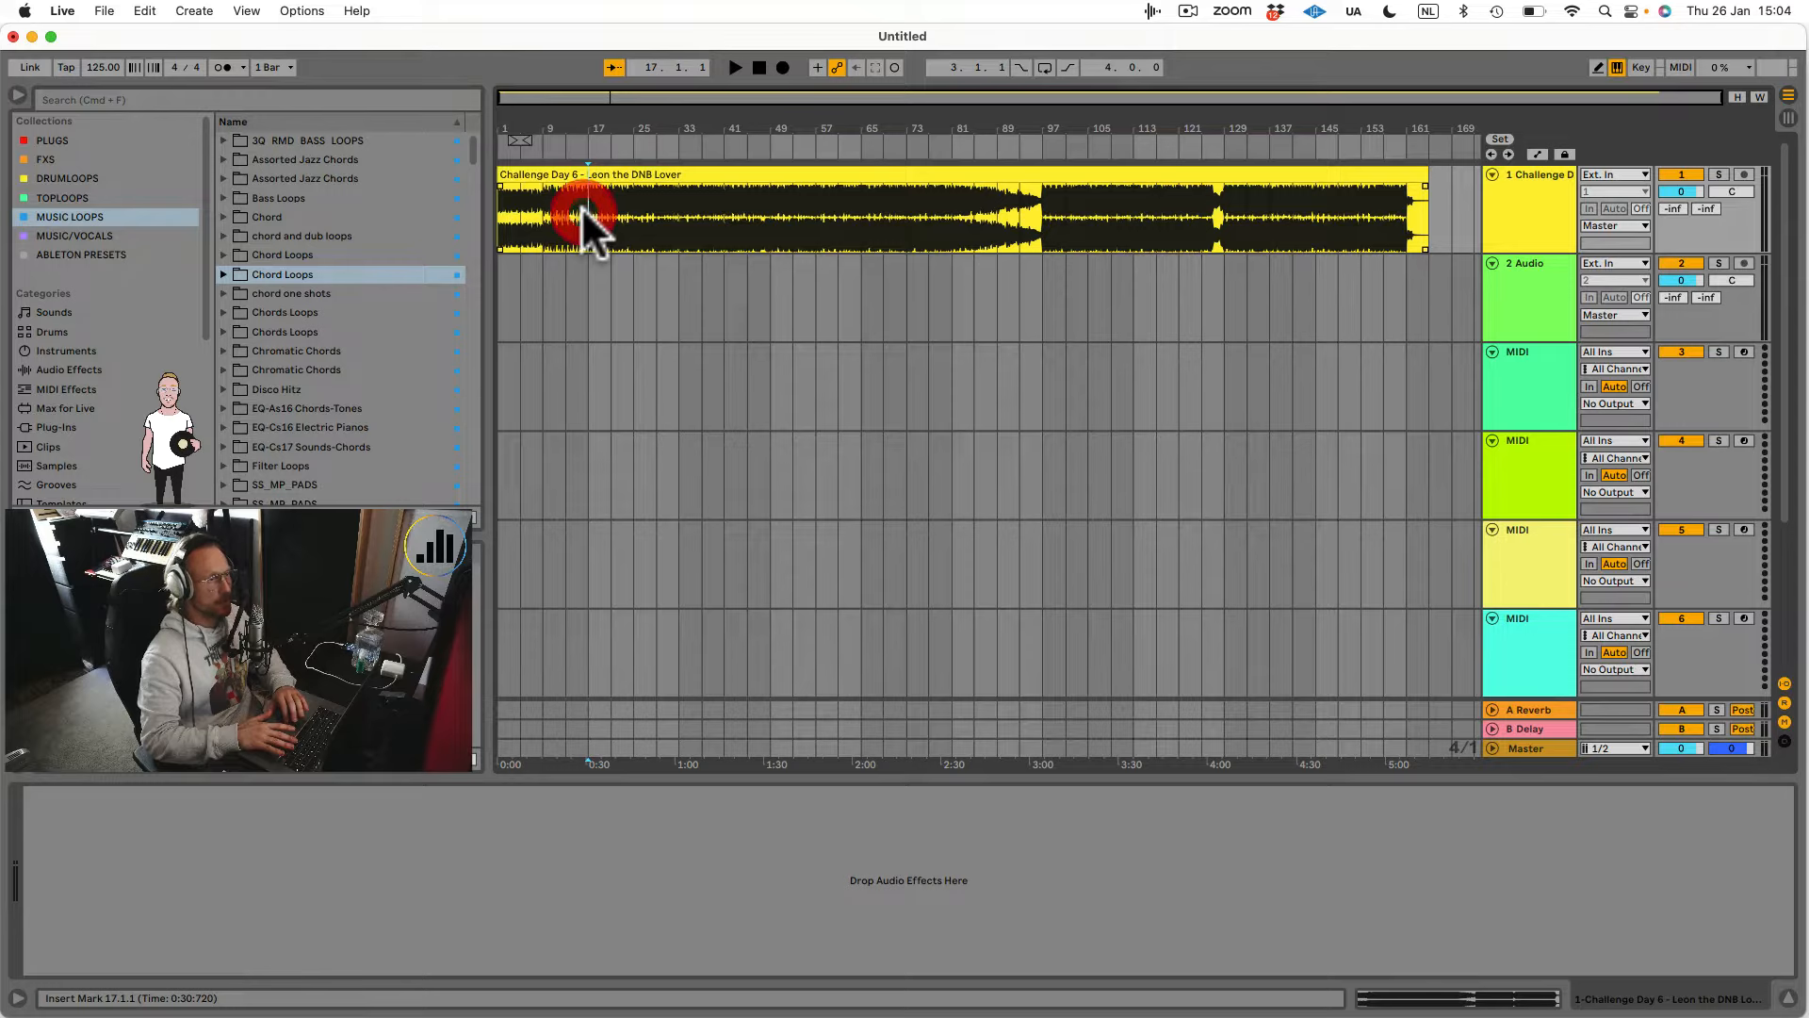
left_click(679, 212)
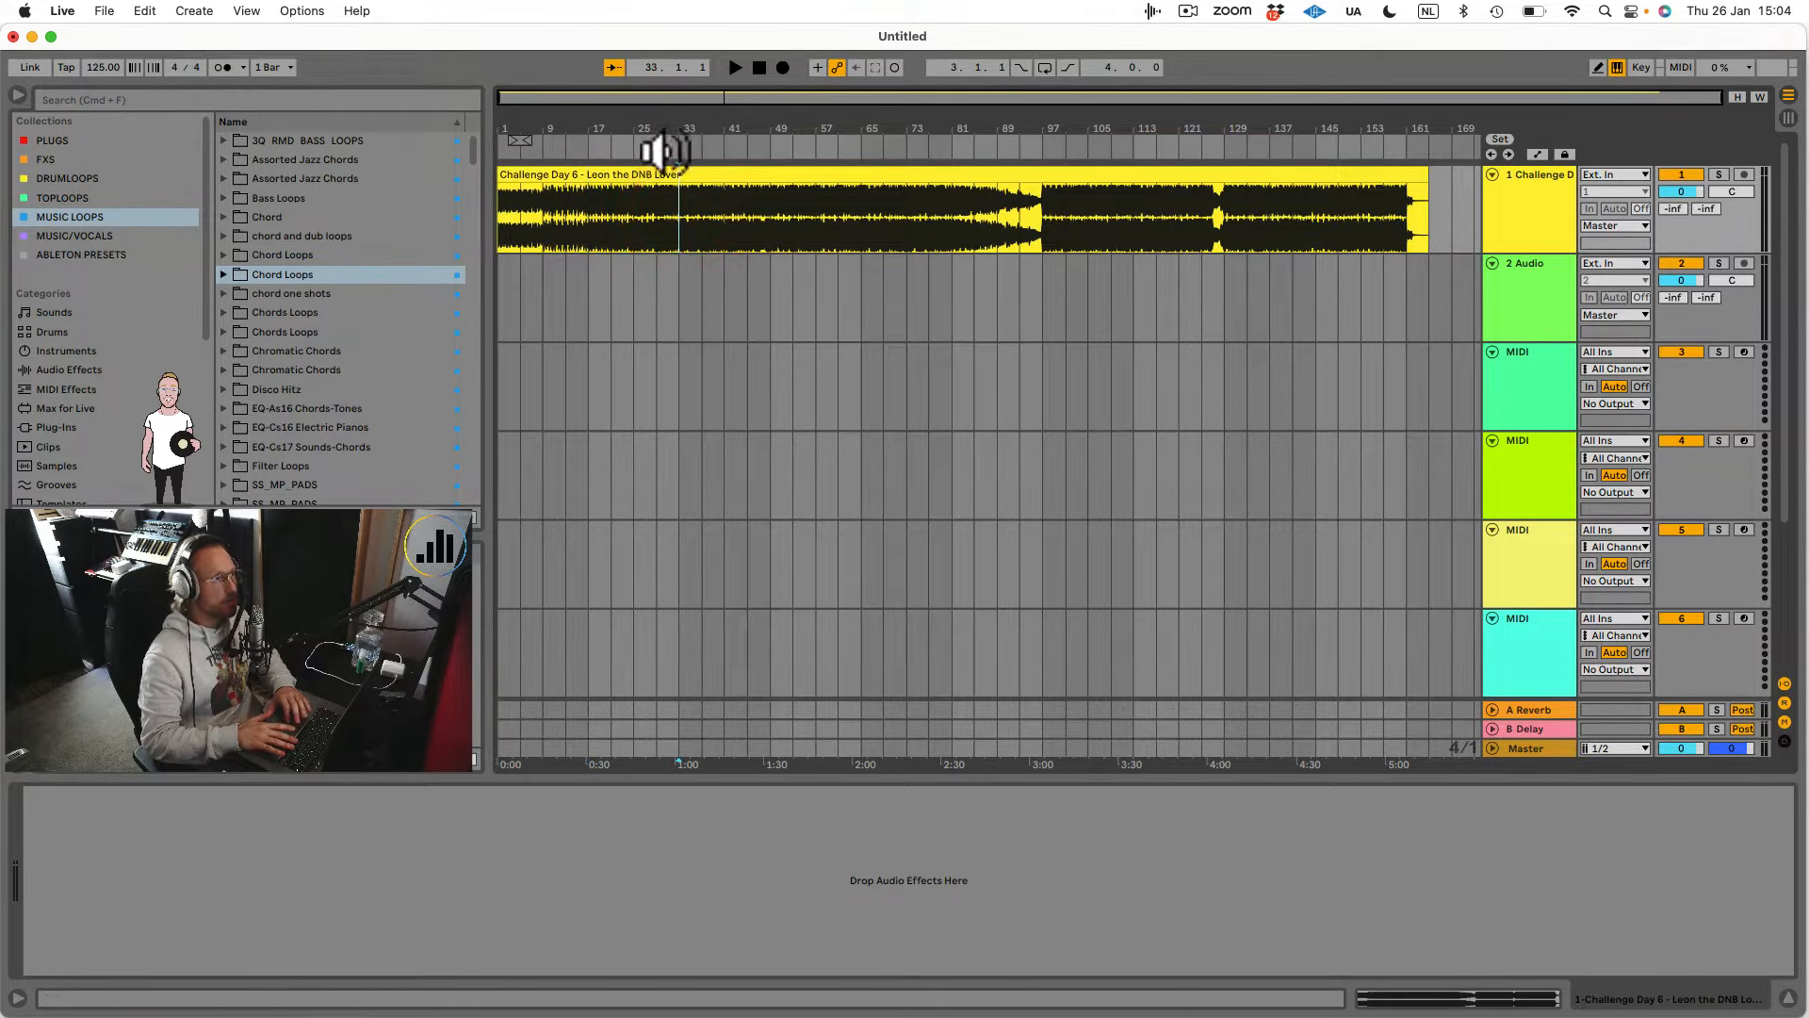
left_click(631, 173)
key("space")
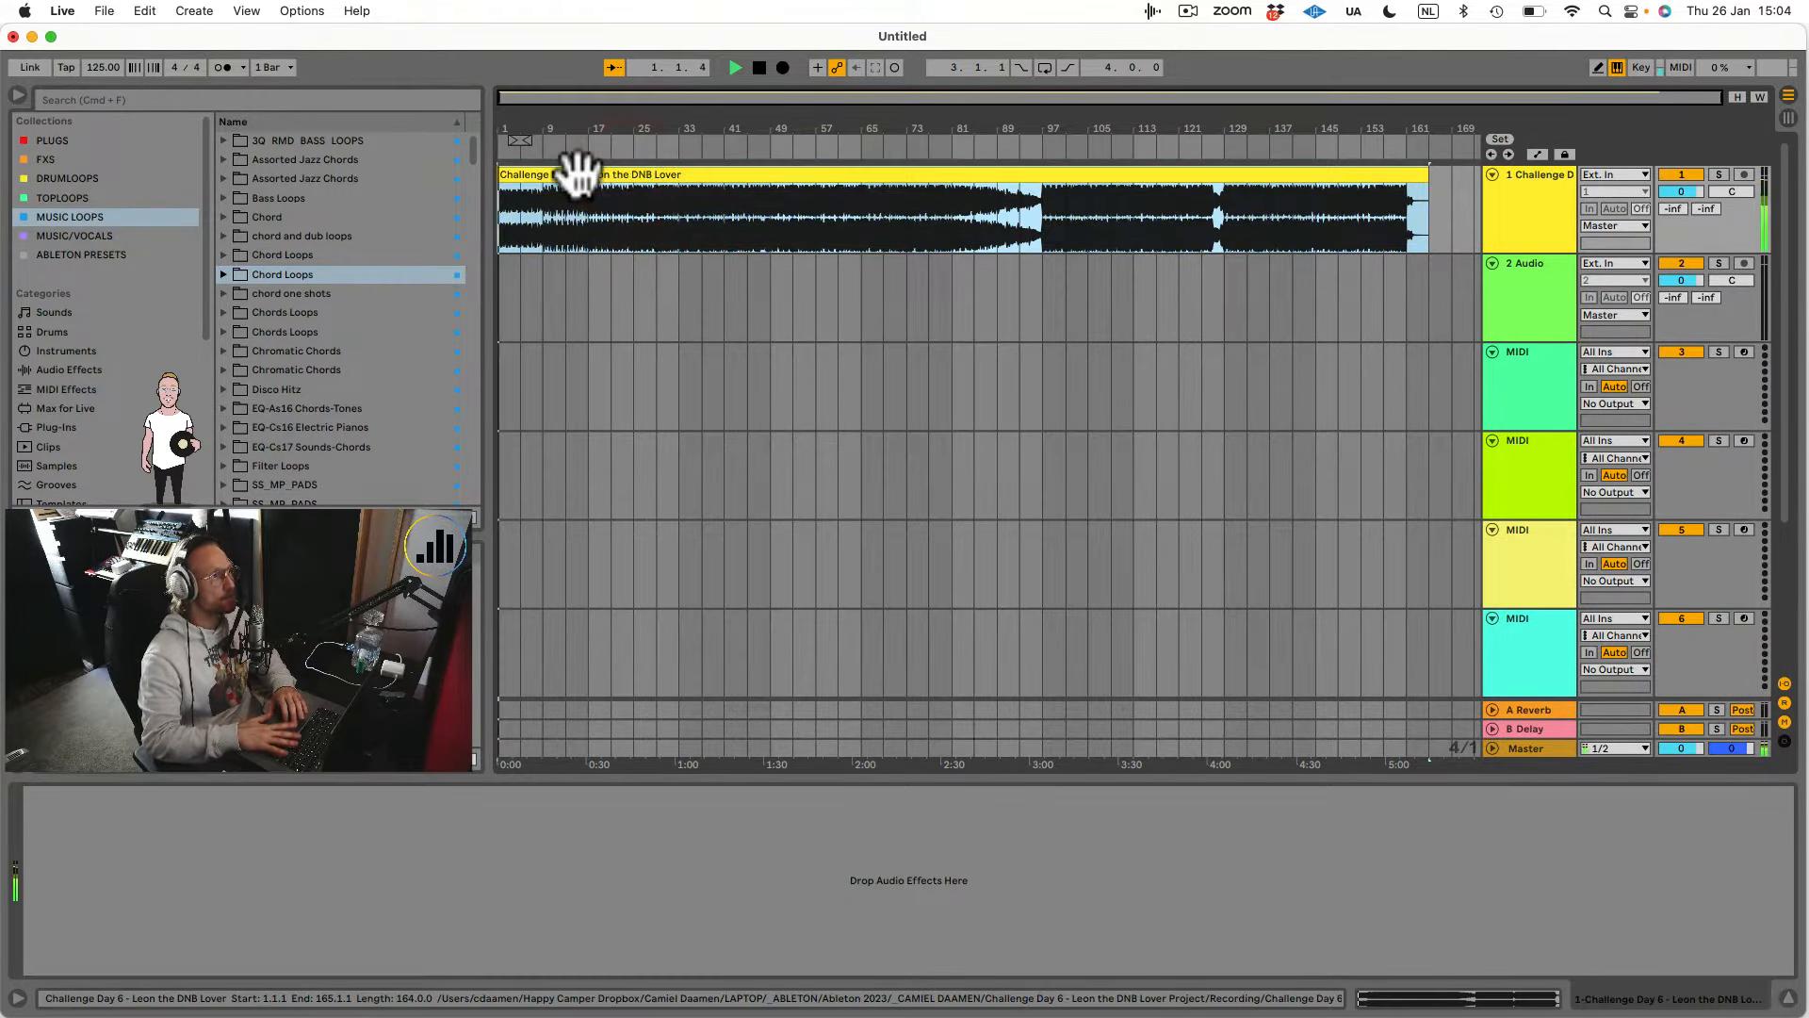
left_click(492, 148)
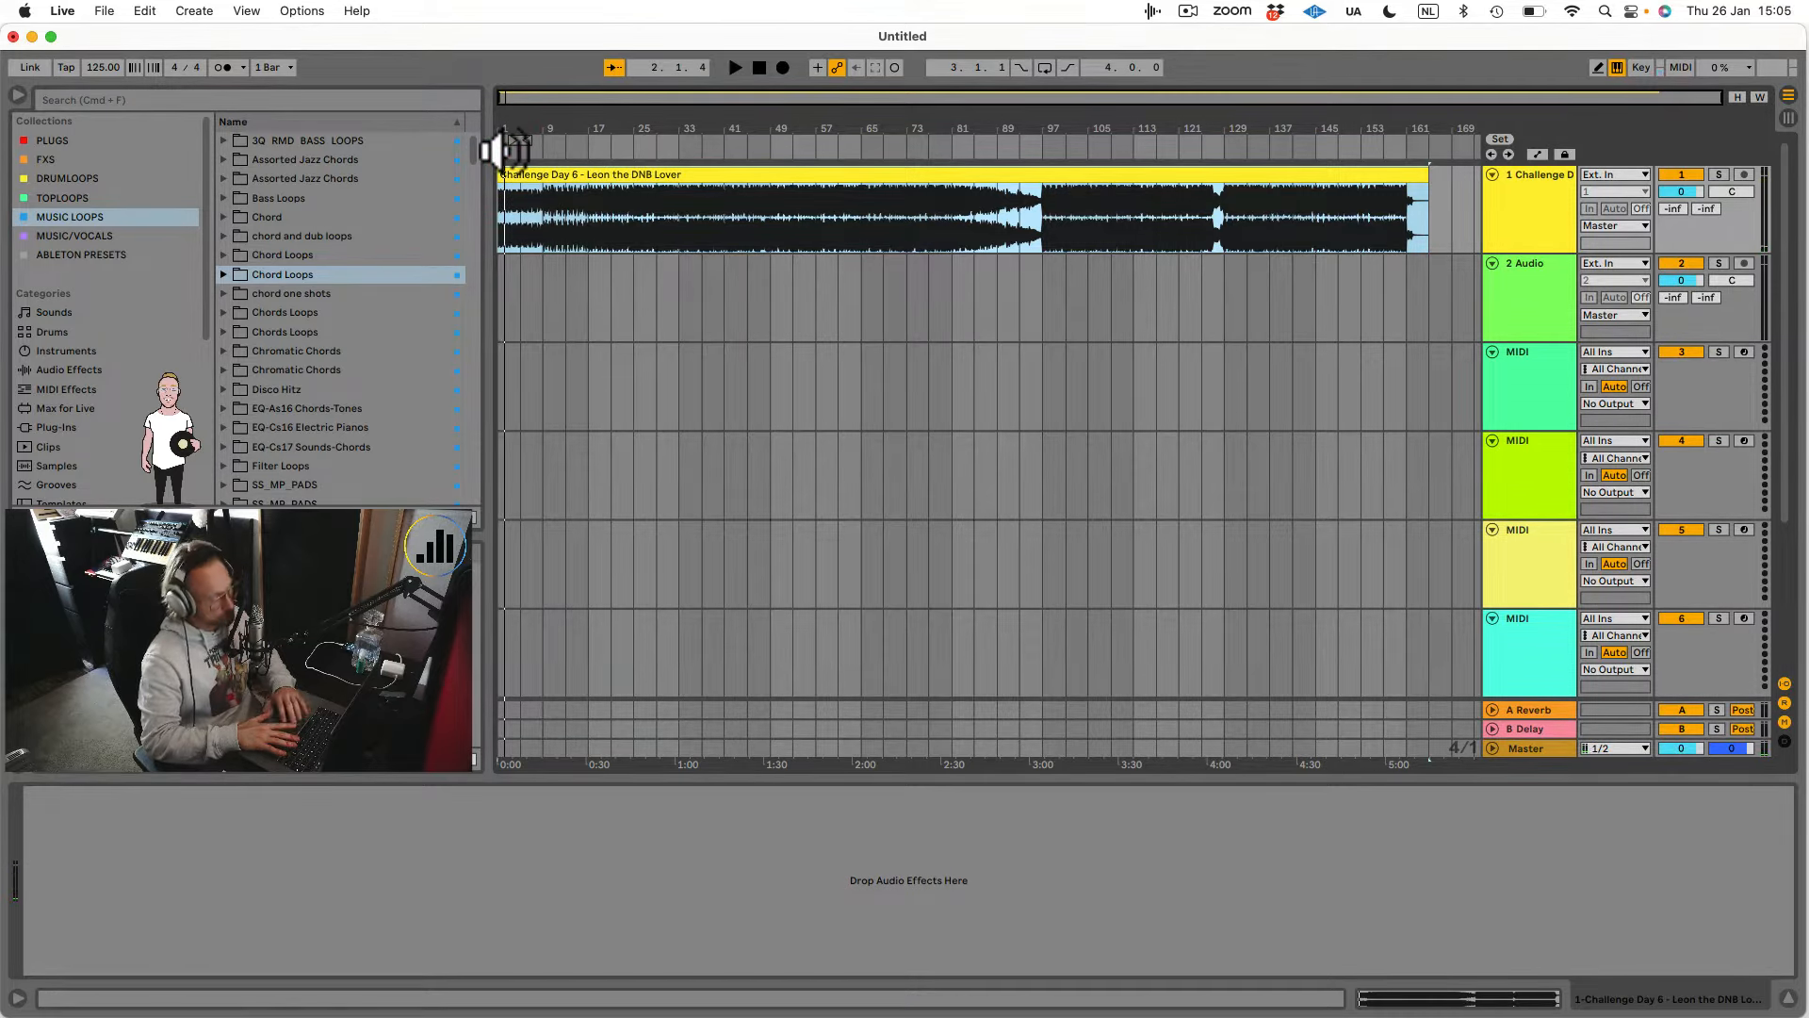
right_click(501, 148)
left_click(526, 160)
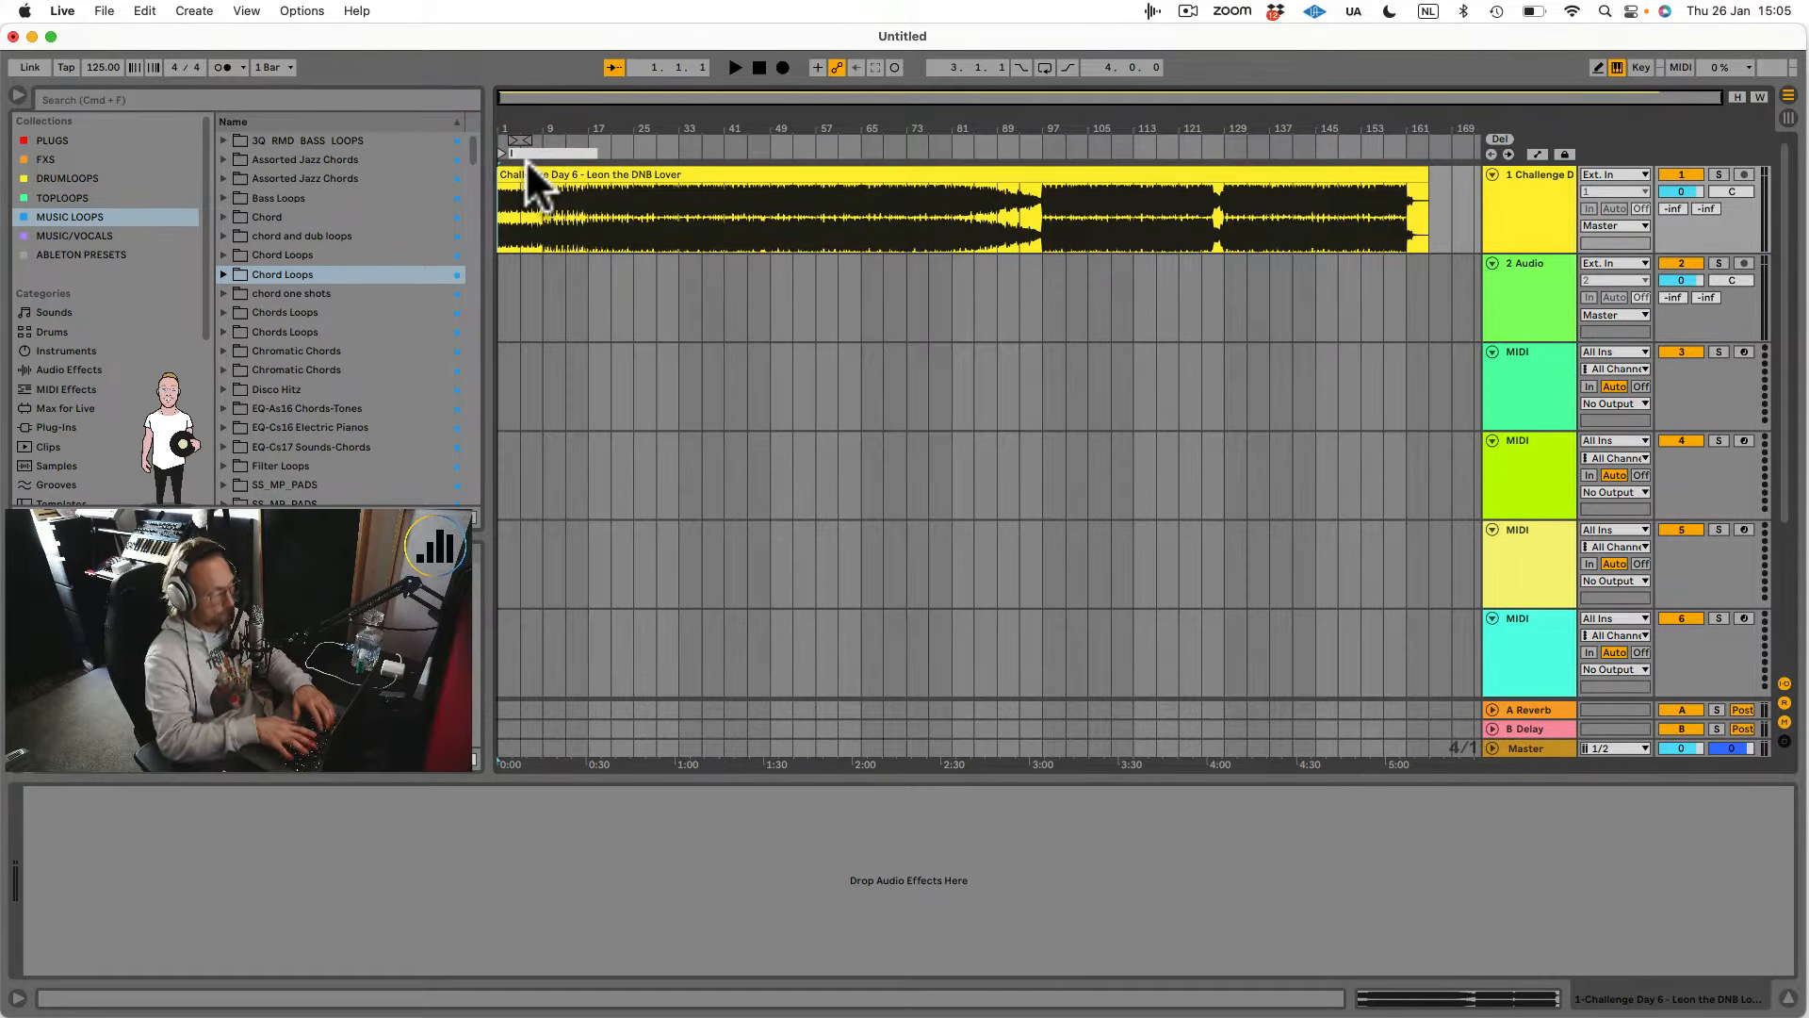
type("INTRO")
key("Return")
Audition the track at bars 9 and 17, and add a locator named Build at bar 9.
left_click(541, 195)
key("space")
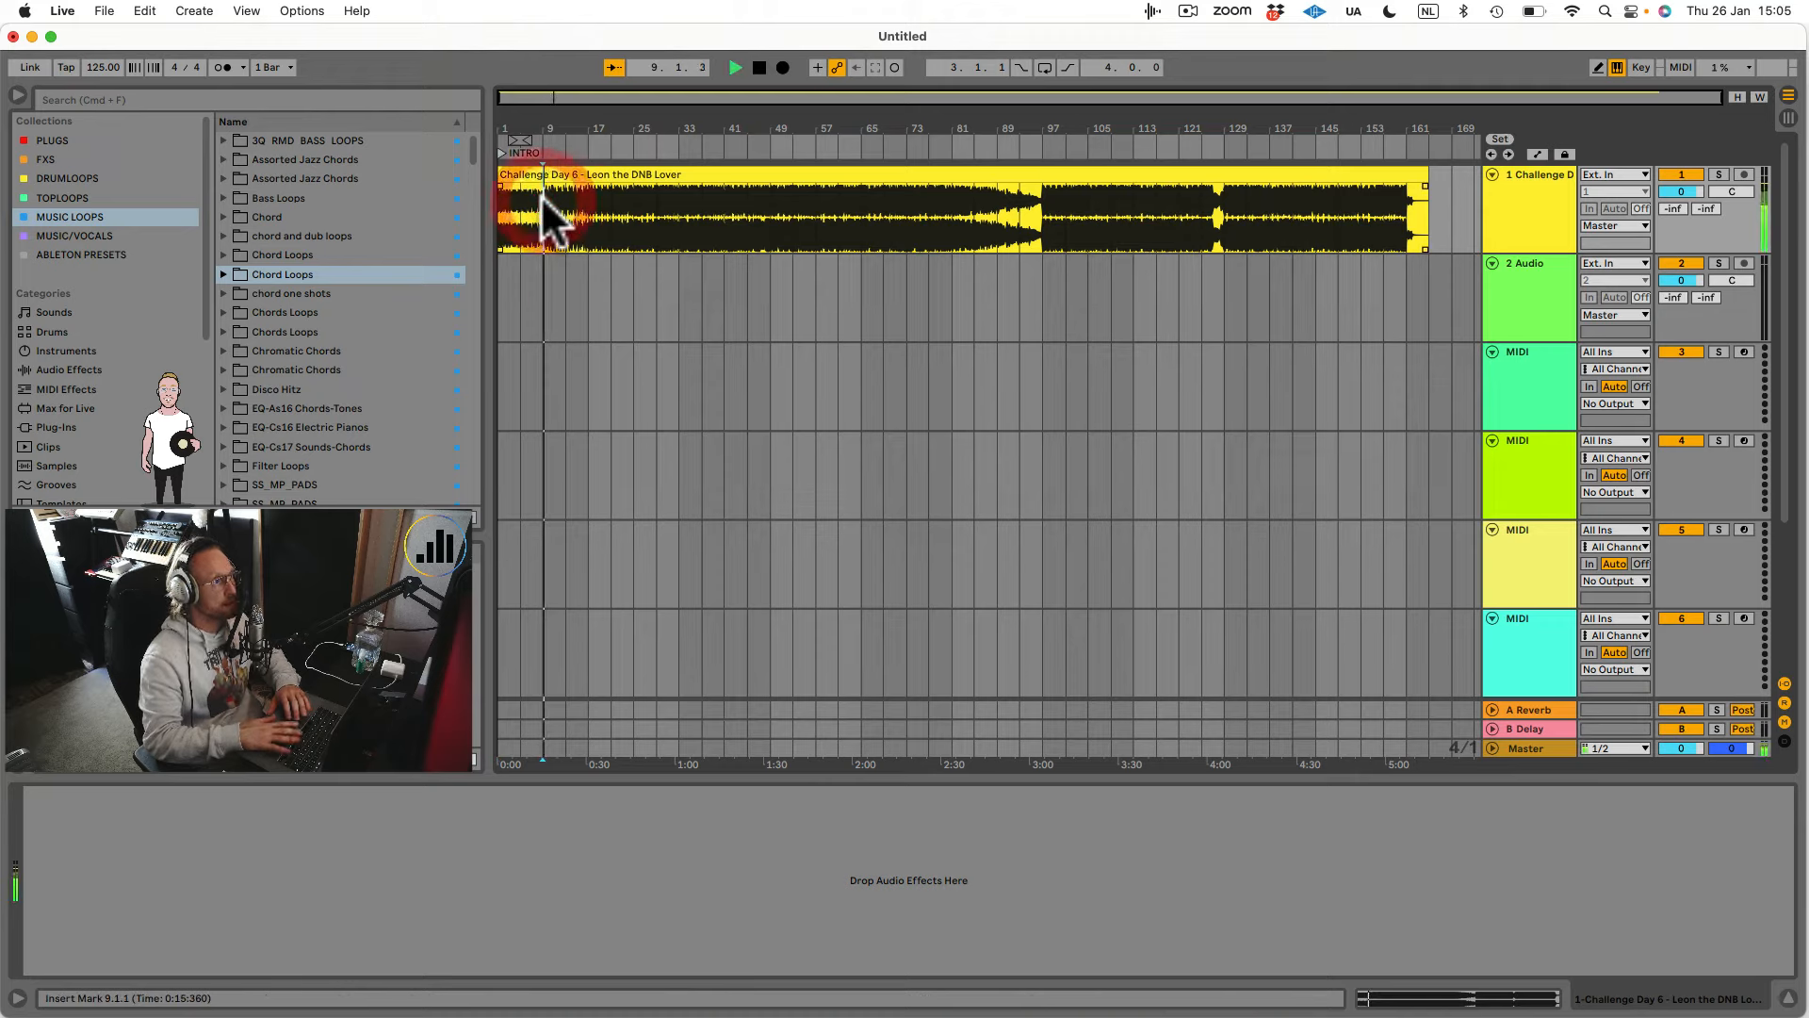
key("space")
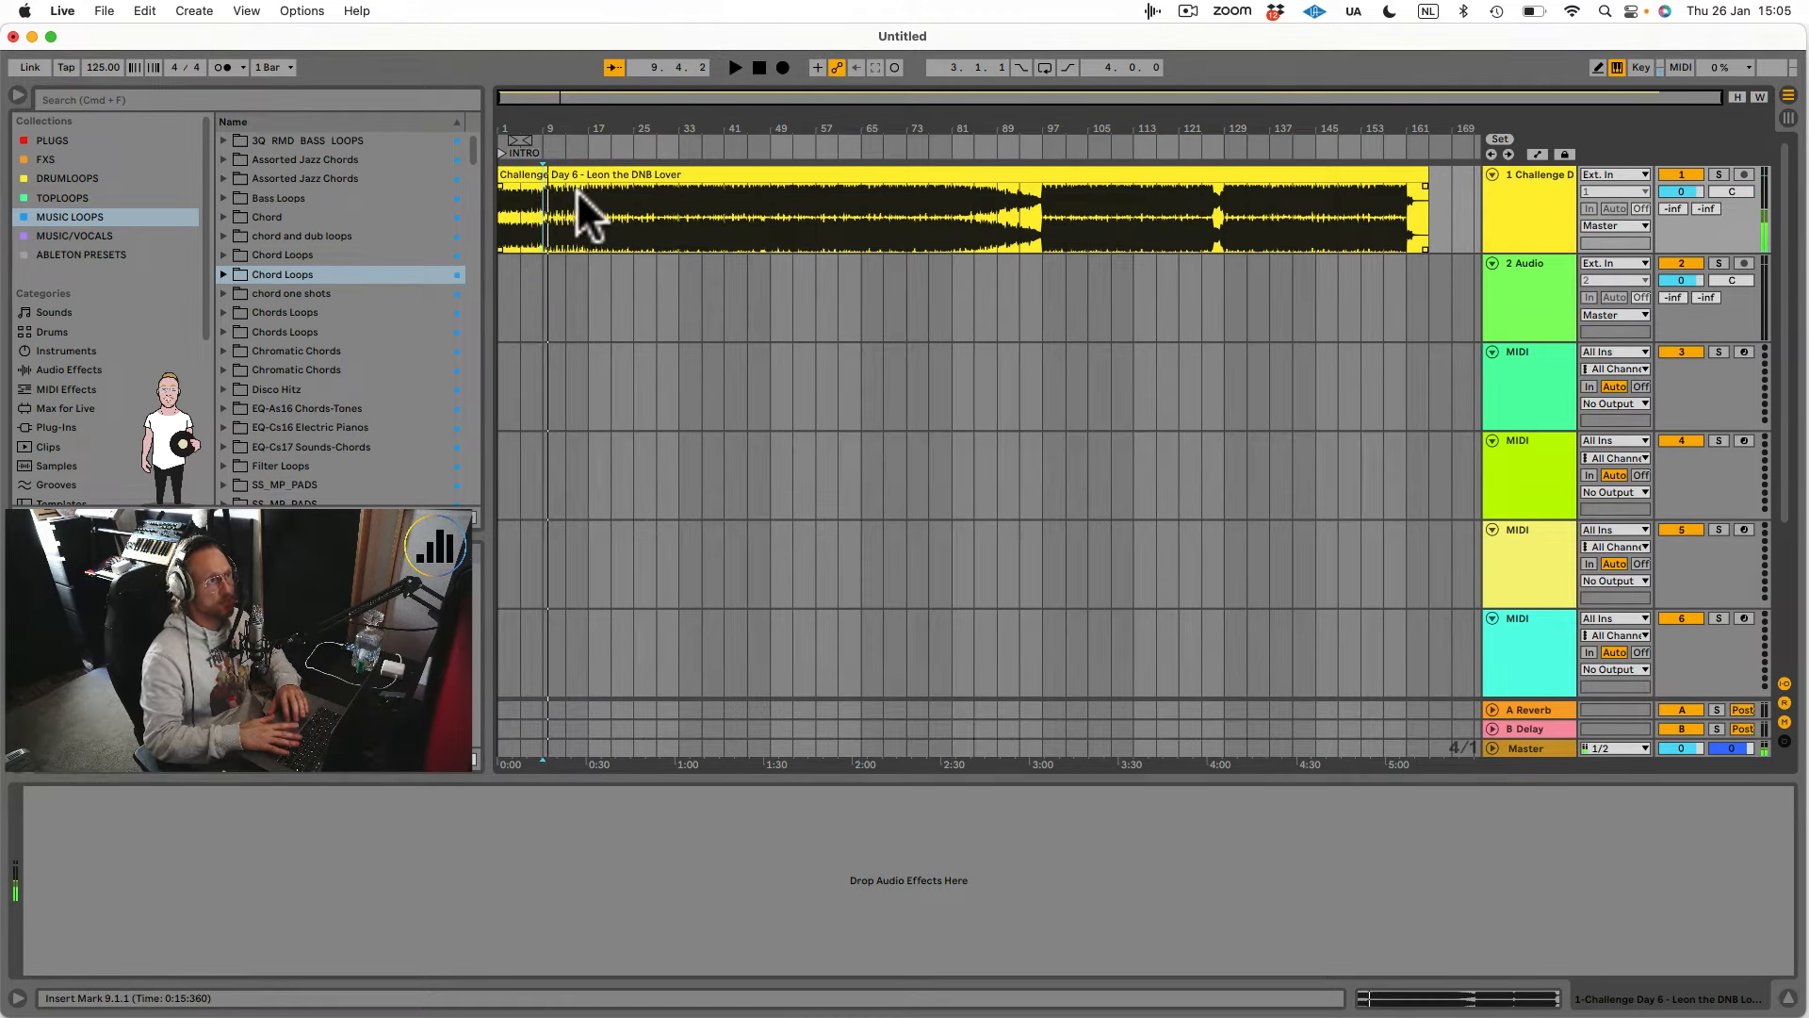
left_click(580, 192)
key("space")
key("space")
left_click(540, 189)
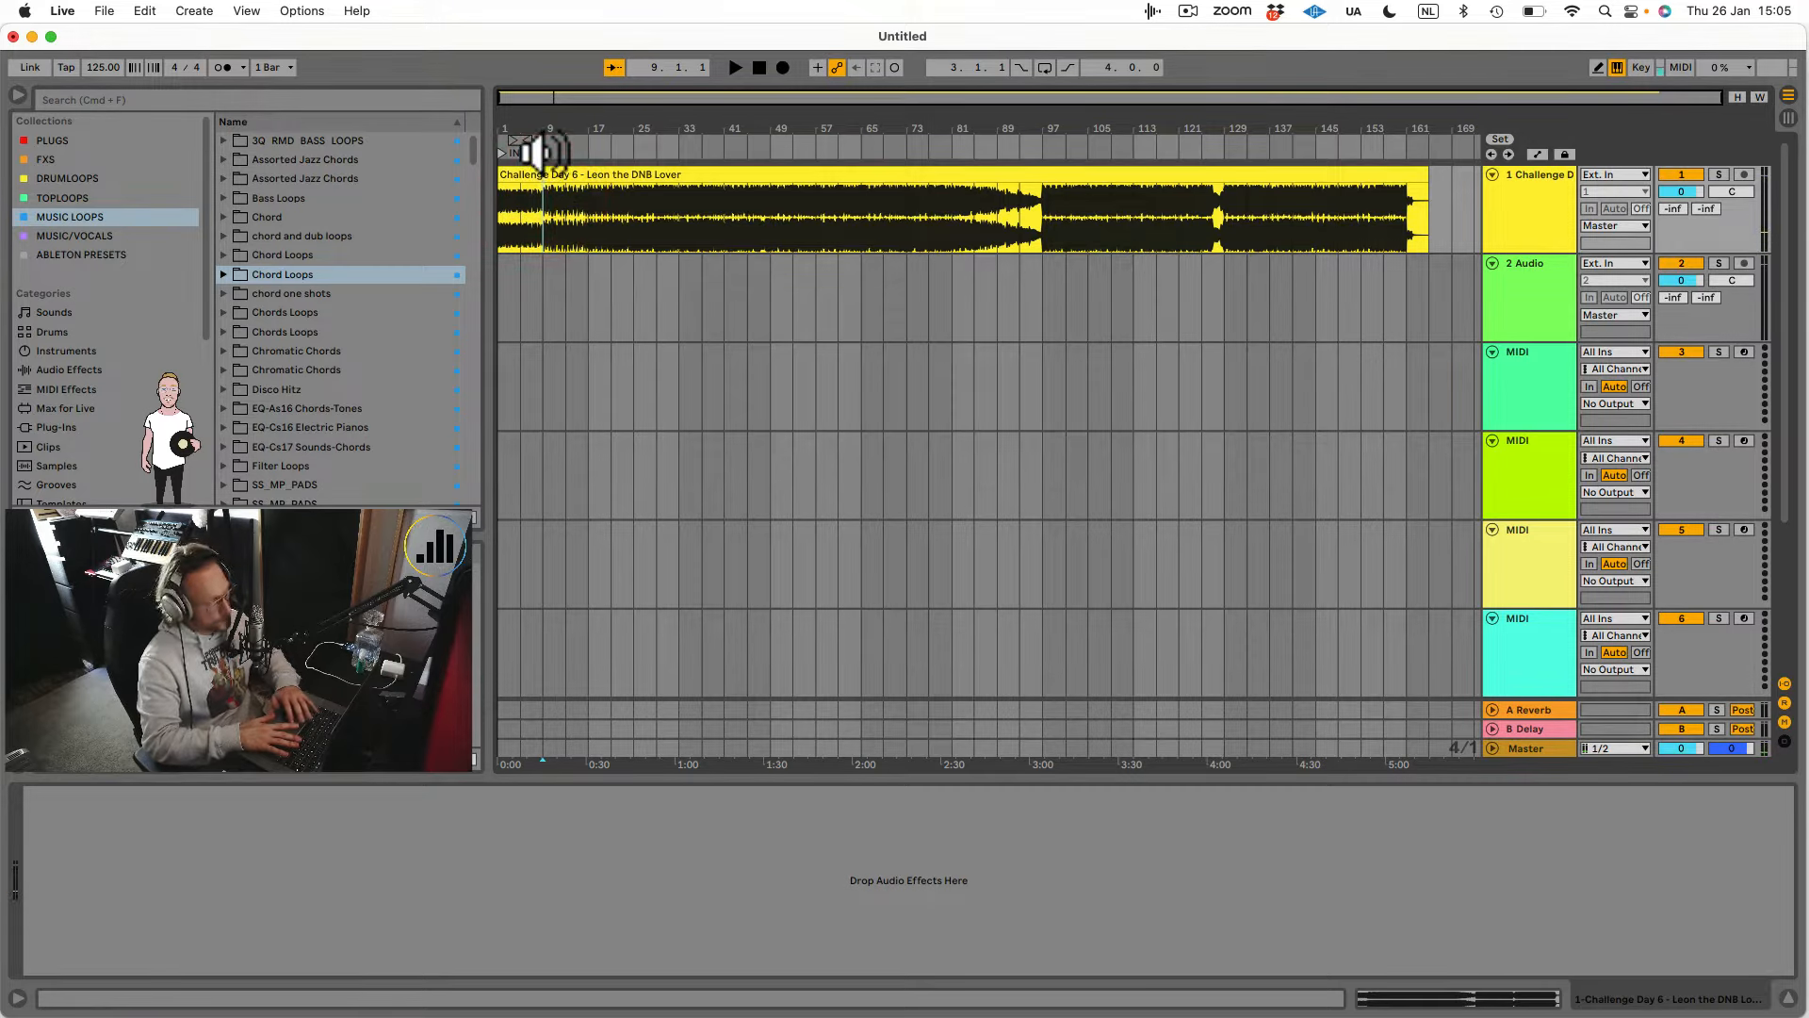
right_click(545, 152)
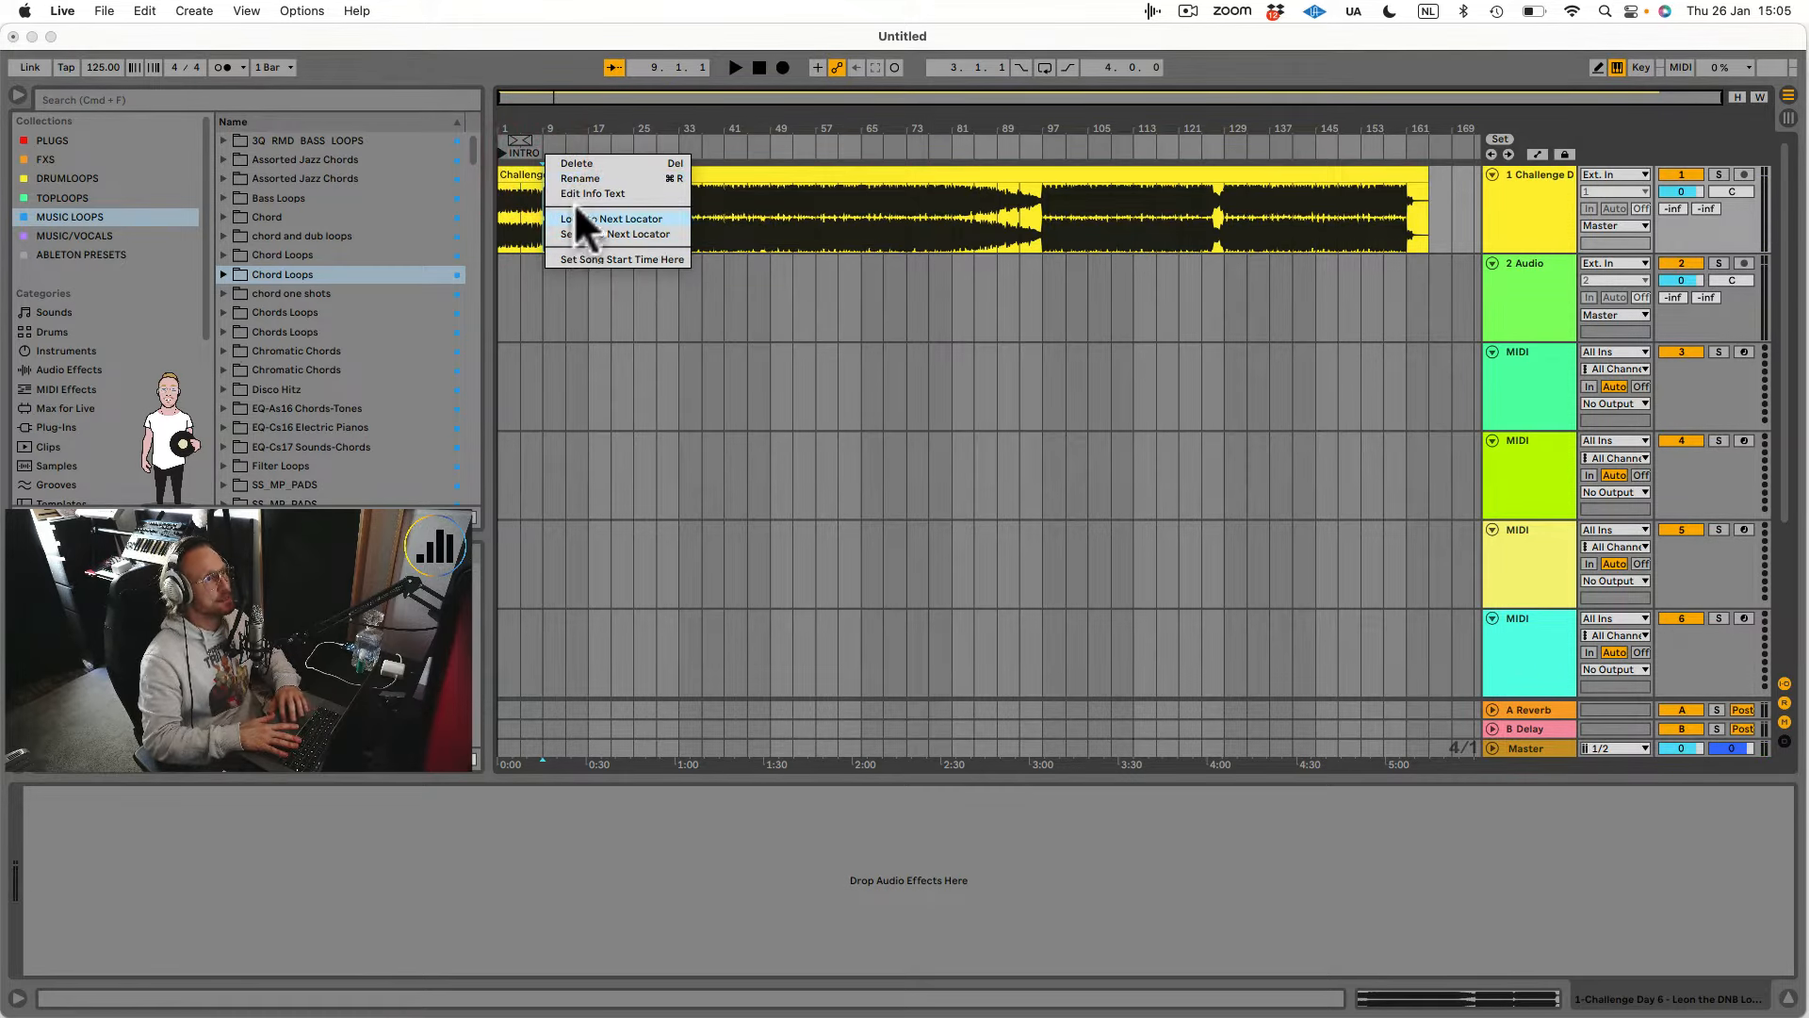
left_click(542, 139)
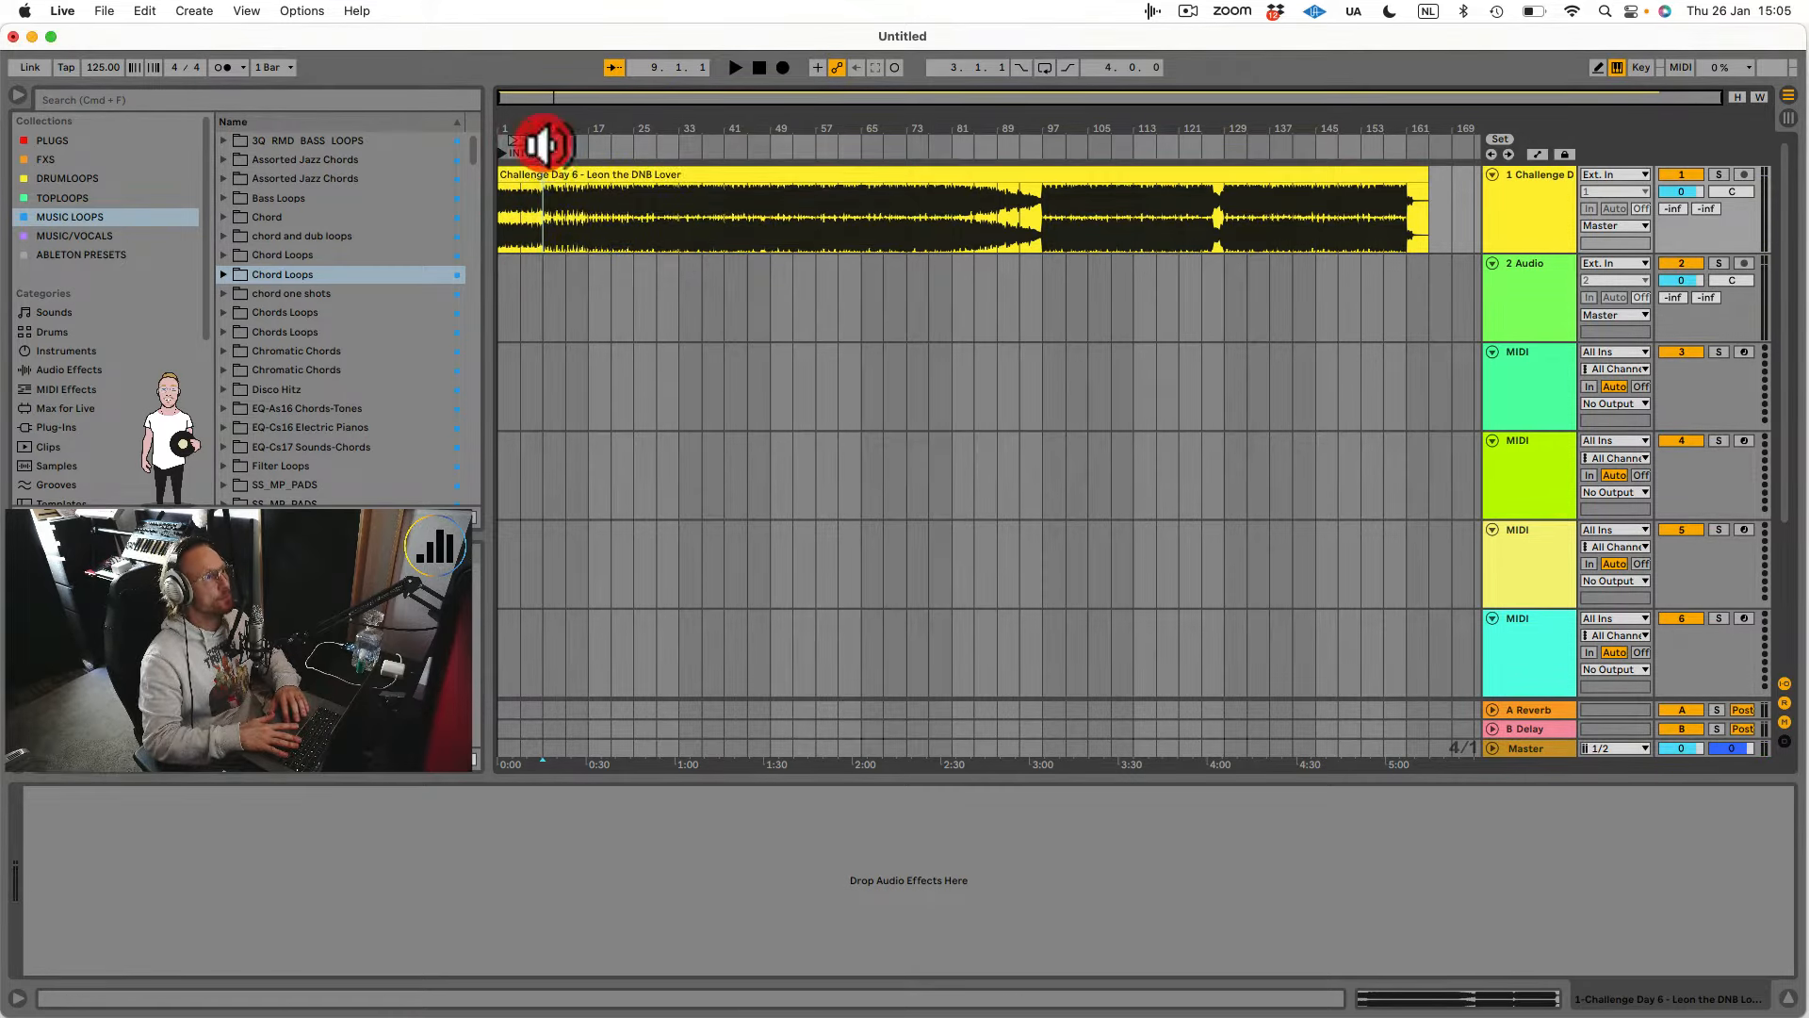
right_click(547, 140)
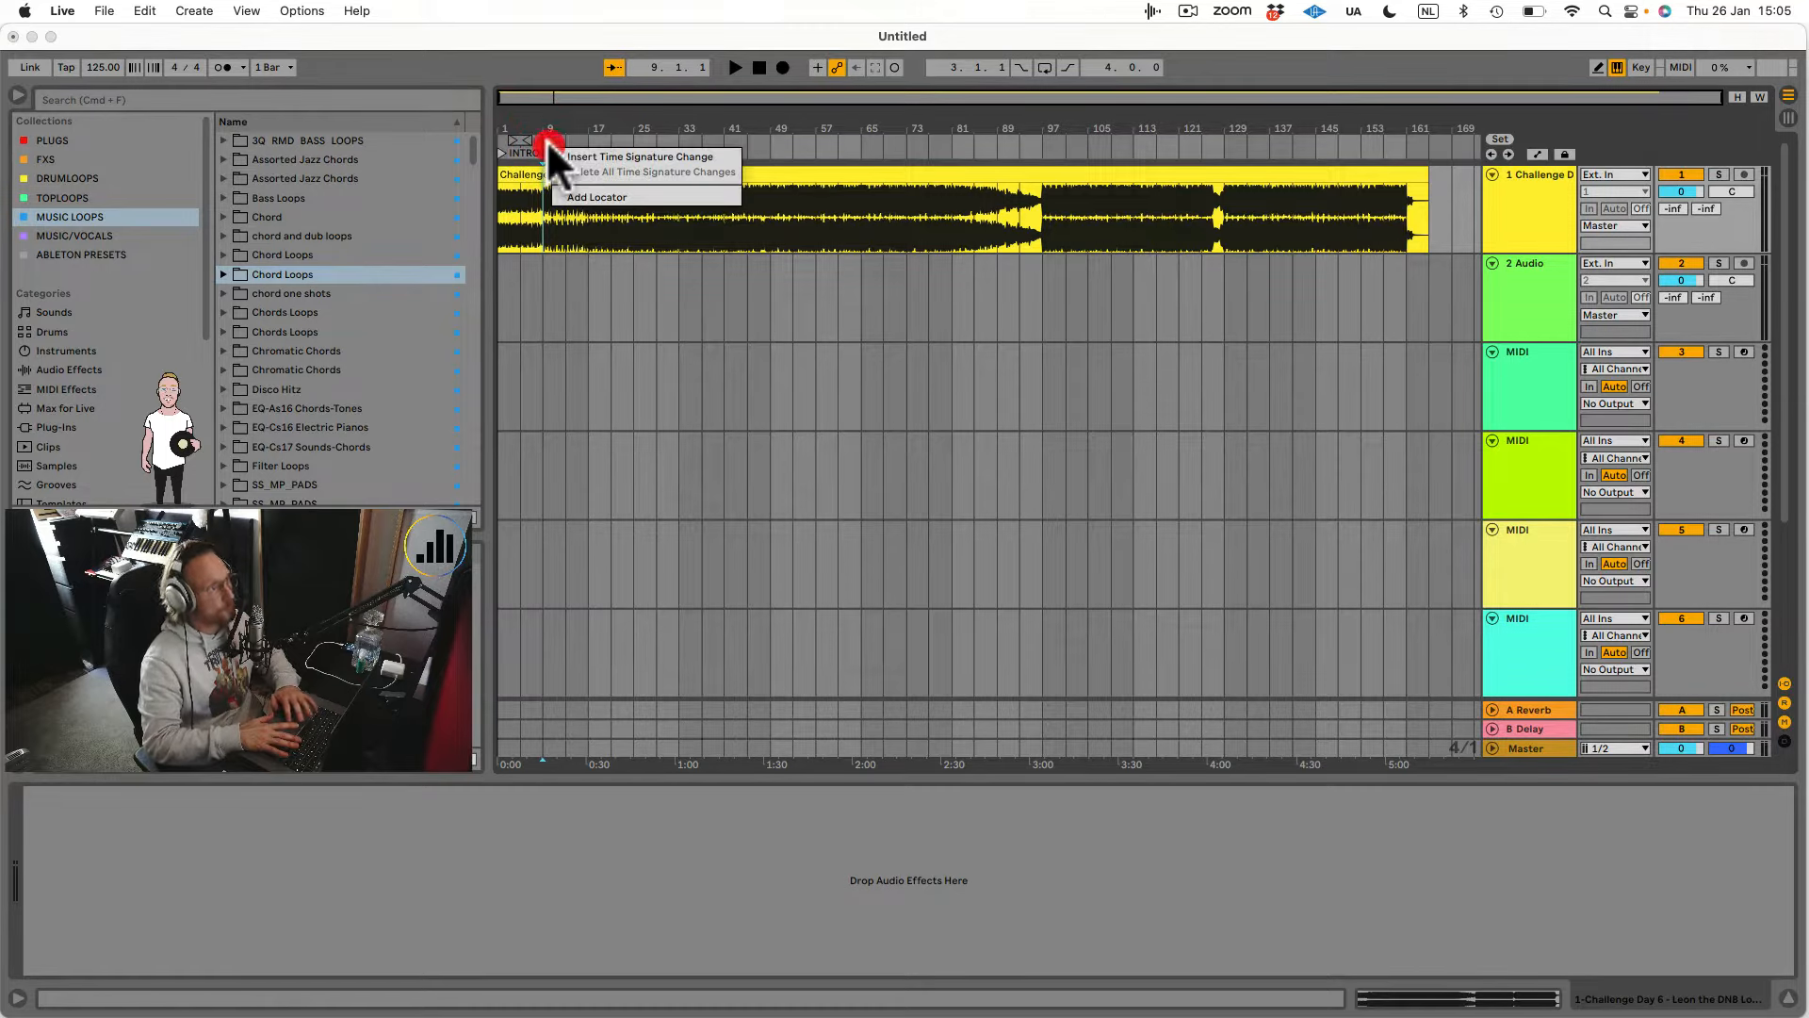
left_click(575, 190)
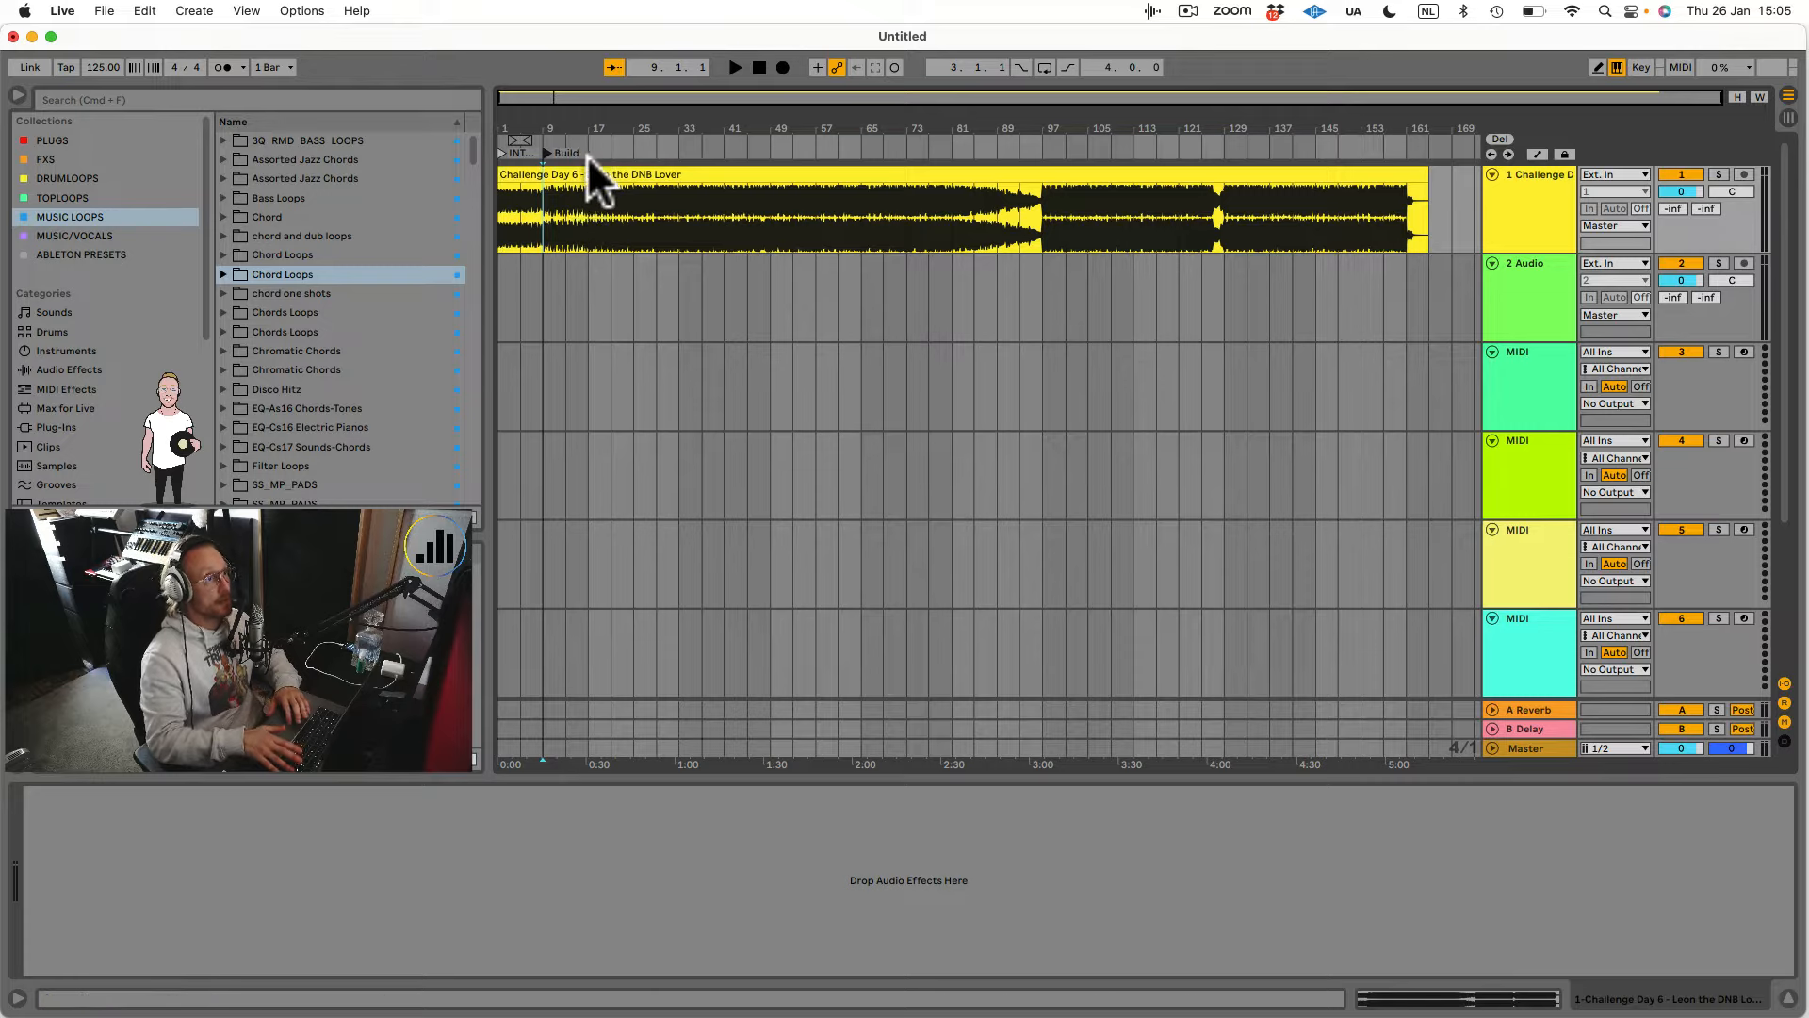
Audition the track from bar 17 and add a locator named KICK there.
left_click(586, 192)
left_click(586, 150)
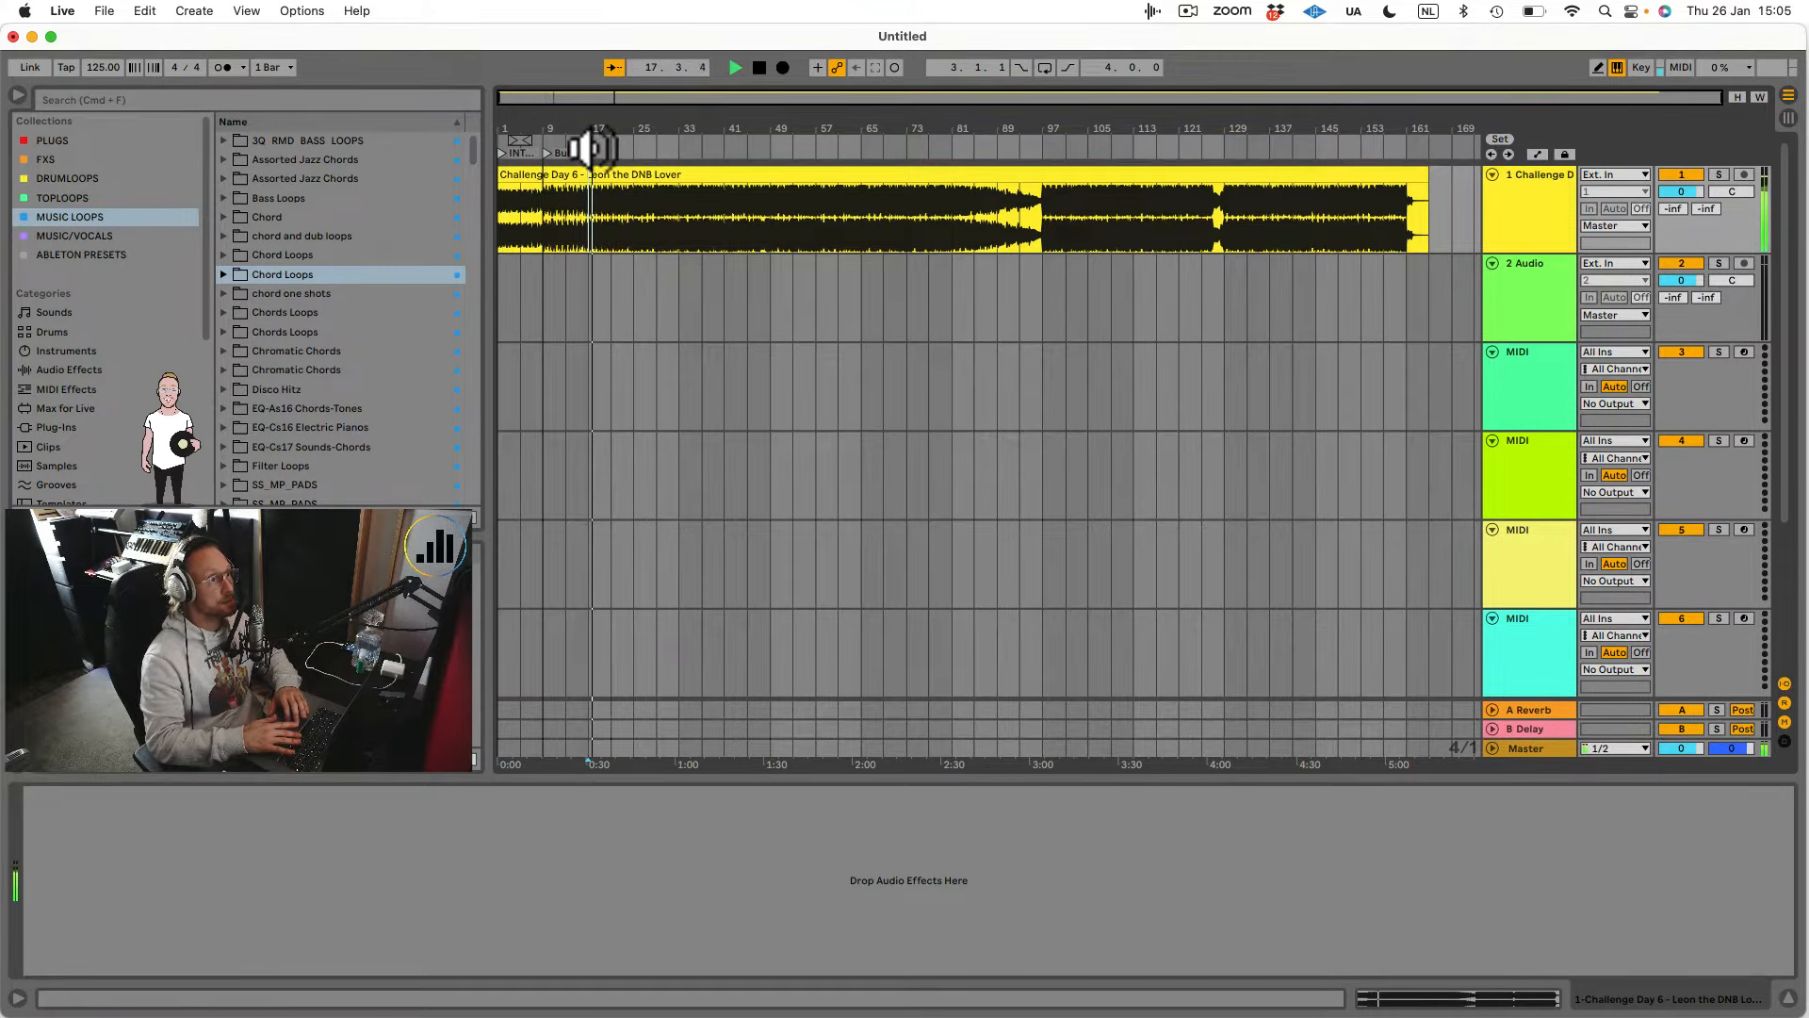
key("space")
right_click(587, 151)
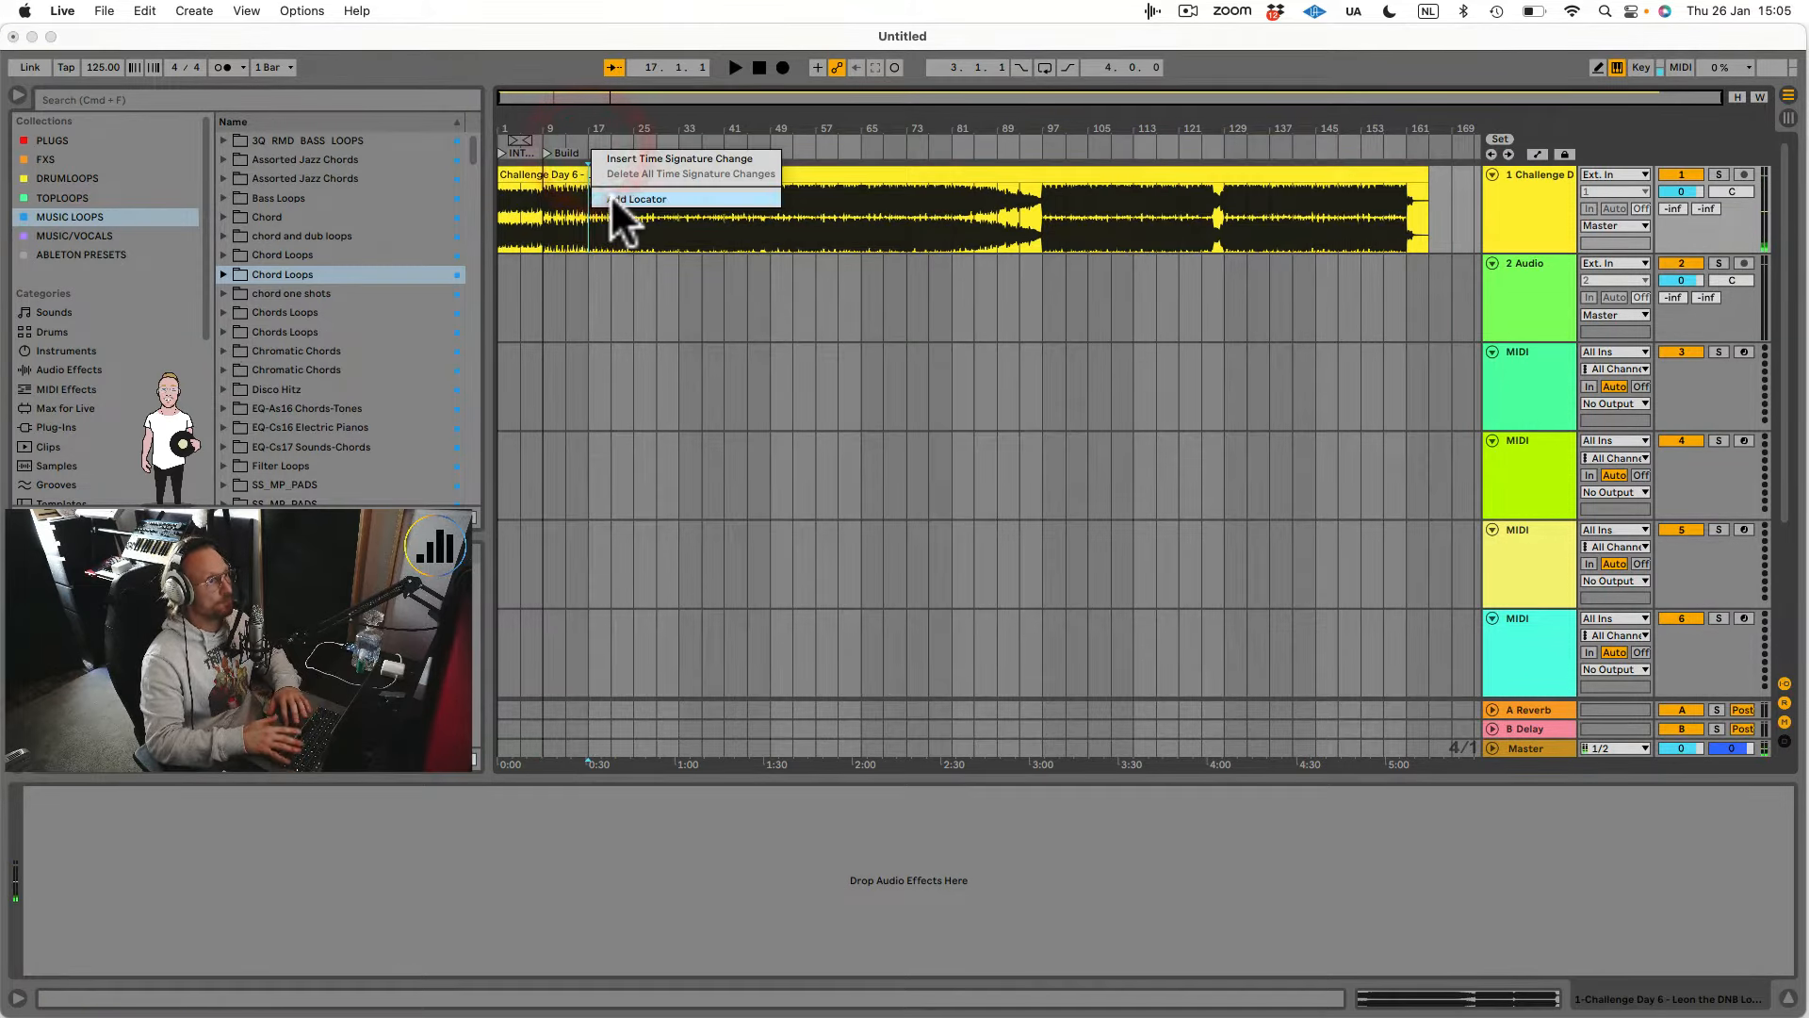
left_click(611, 195)
type("KICK")
key("Return")
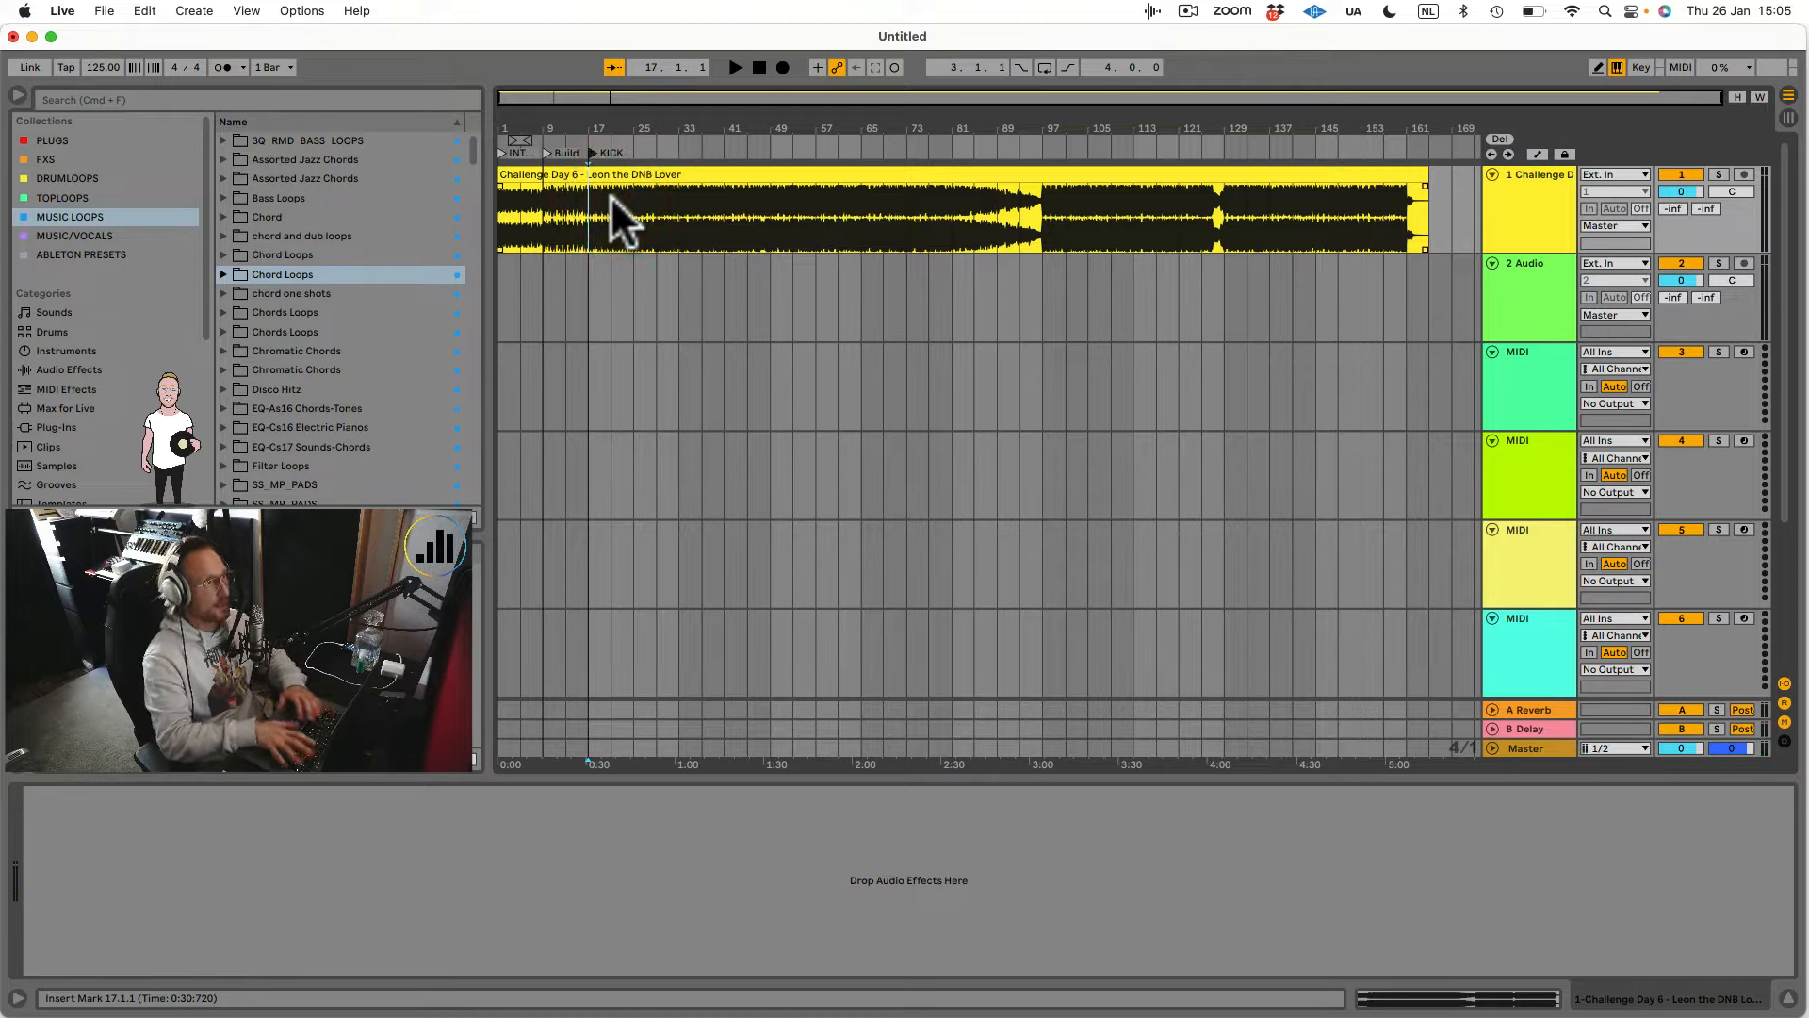
Audition the passage around bar 25 and add a locator named BASS at bar 25.
left_click(656, 151)
left_click(633, 149)
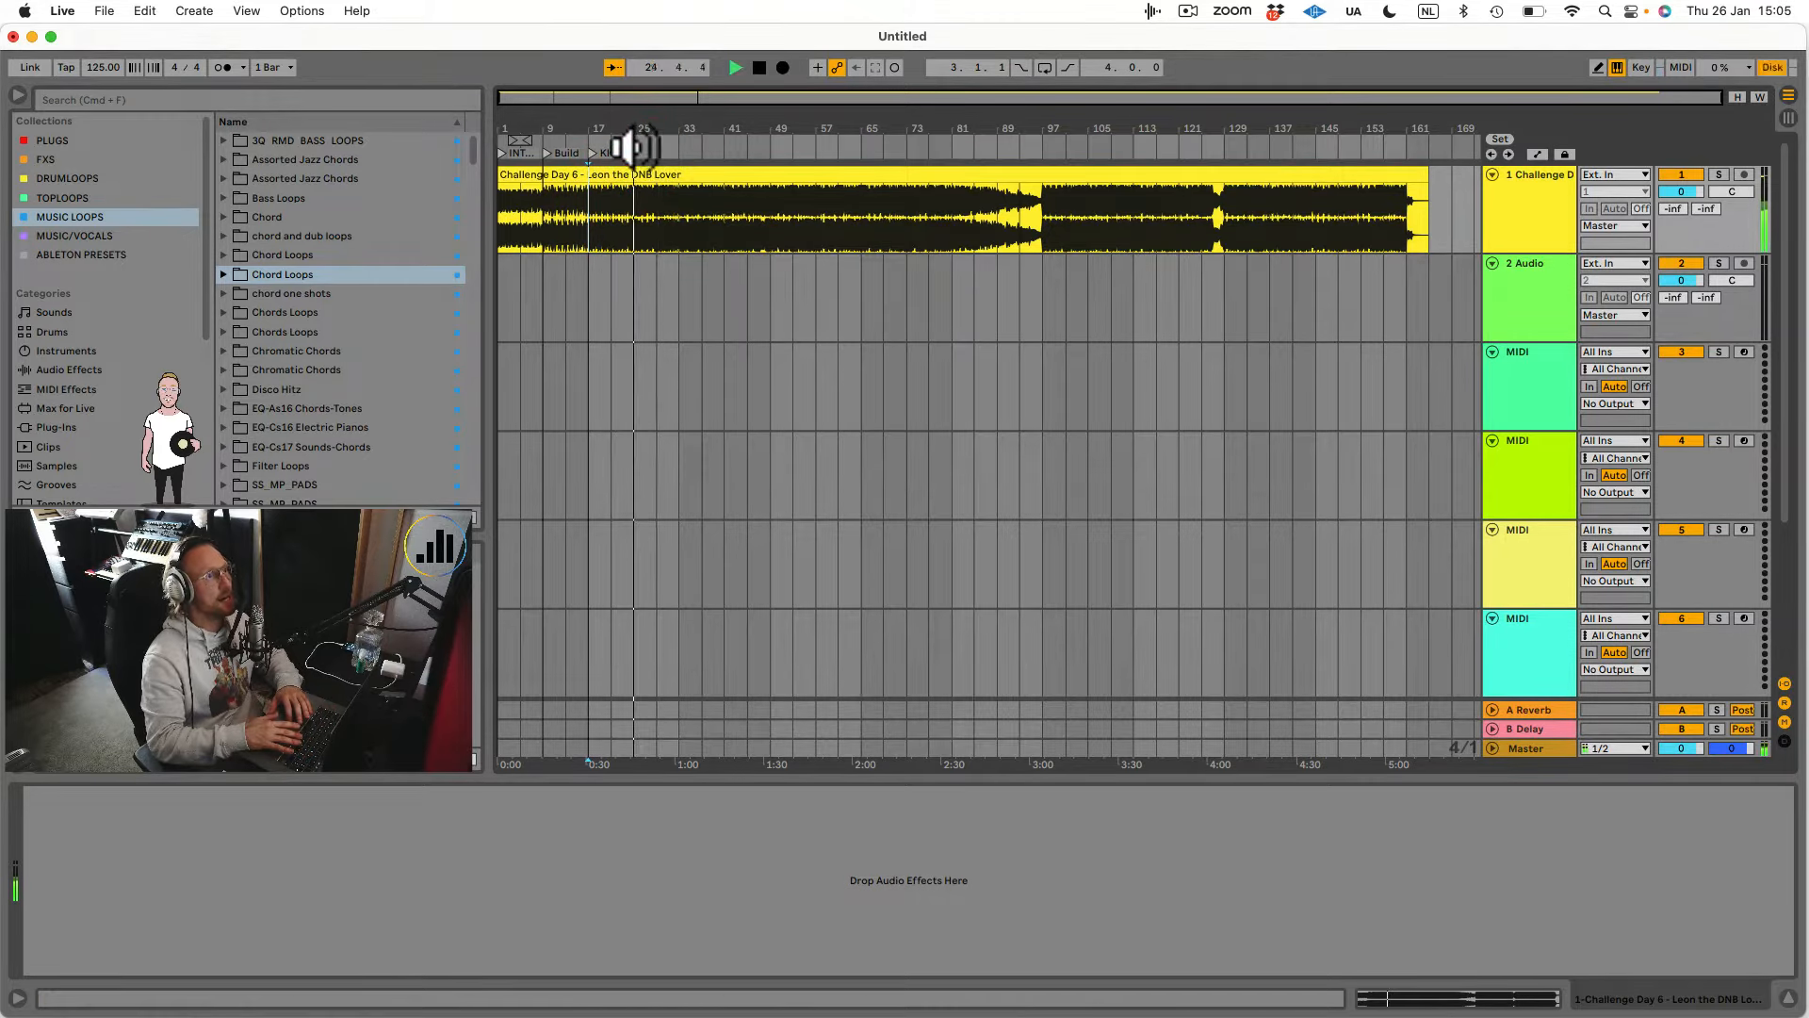
left_click(614, 146)
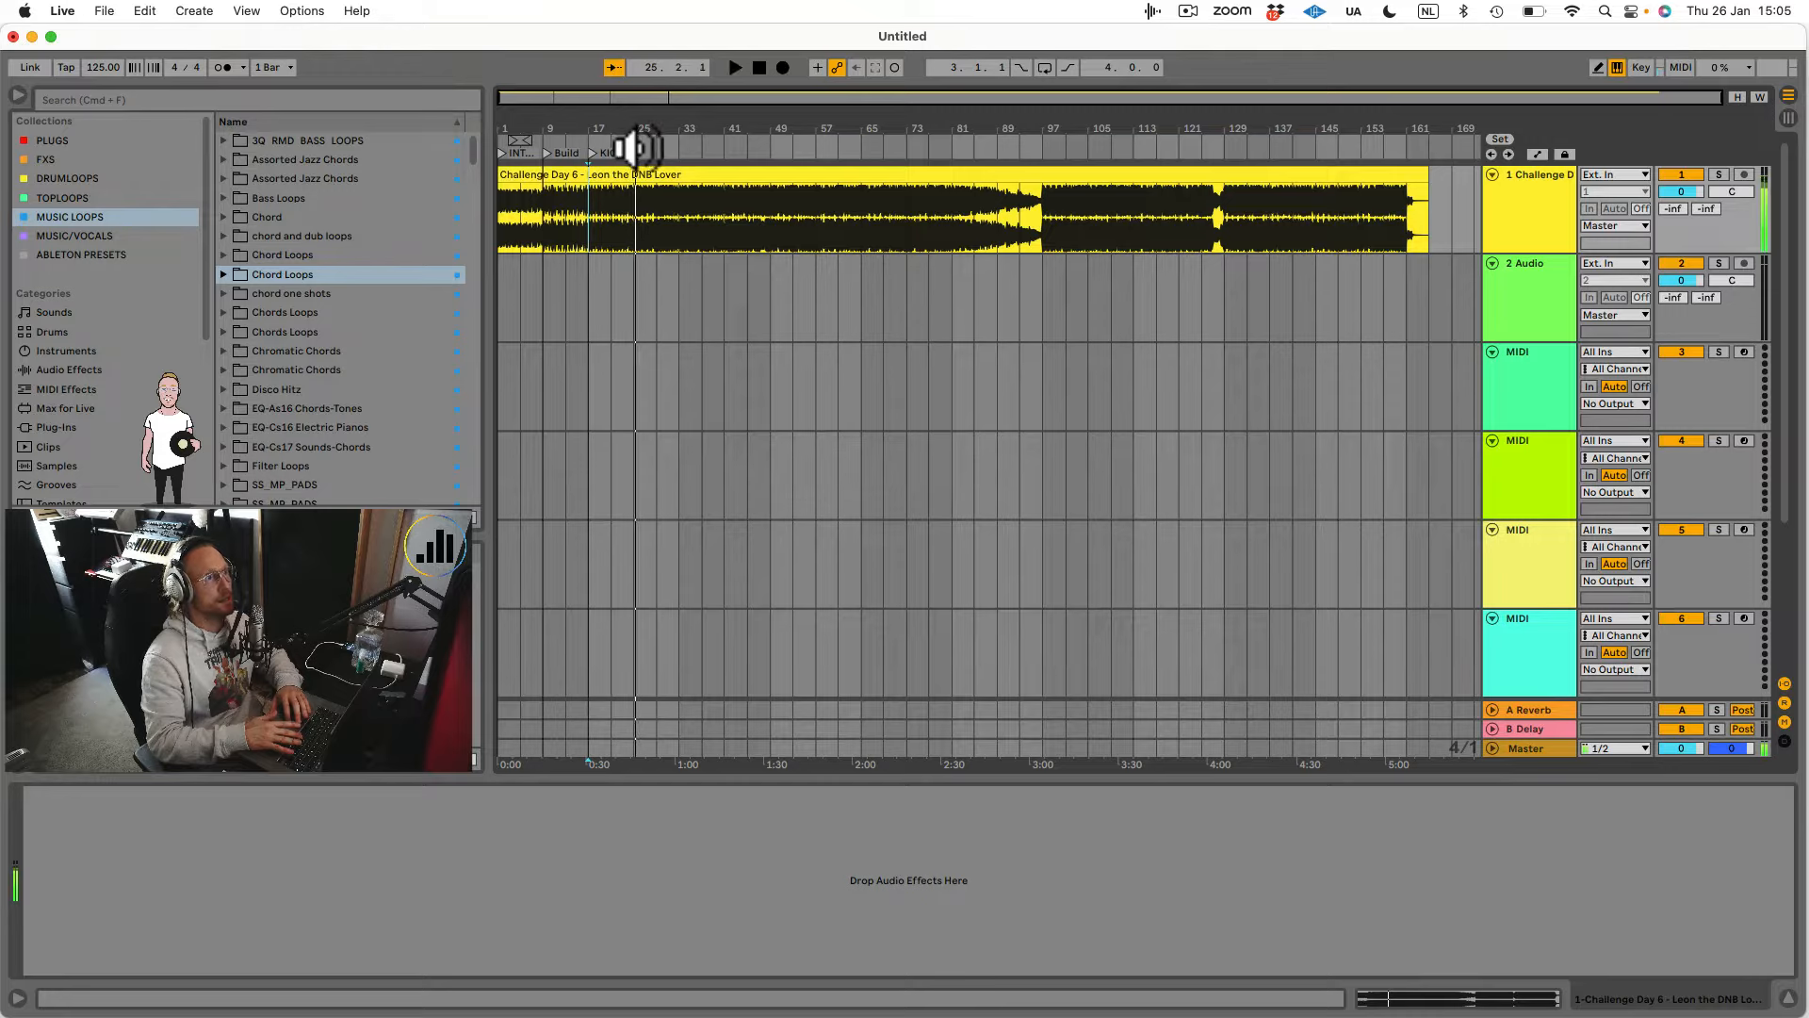
right_click(633, 141)
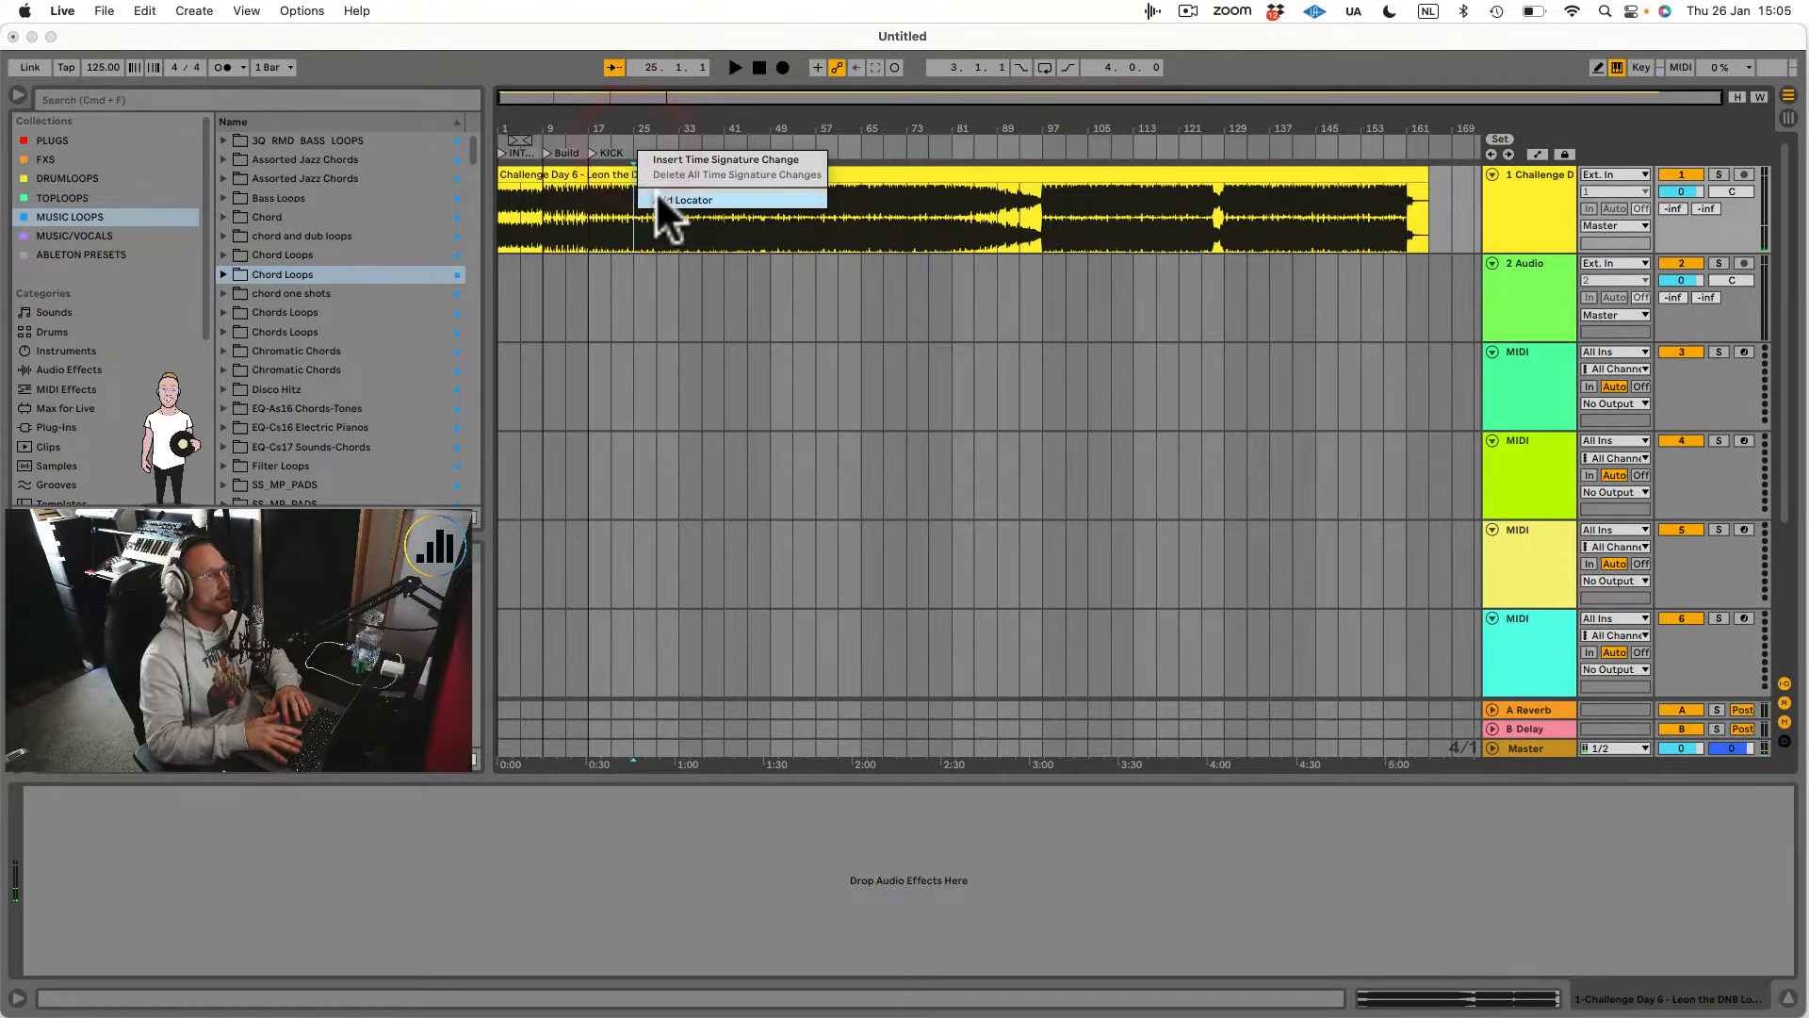
left_click(656, 190)
type("BASS")
key("Return")
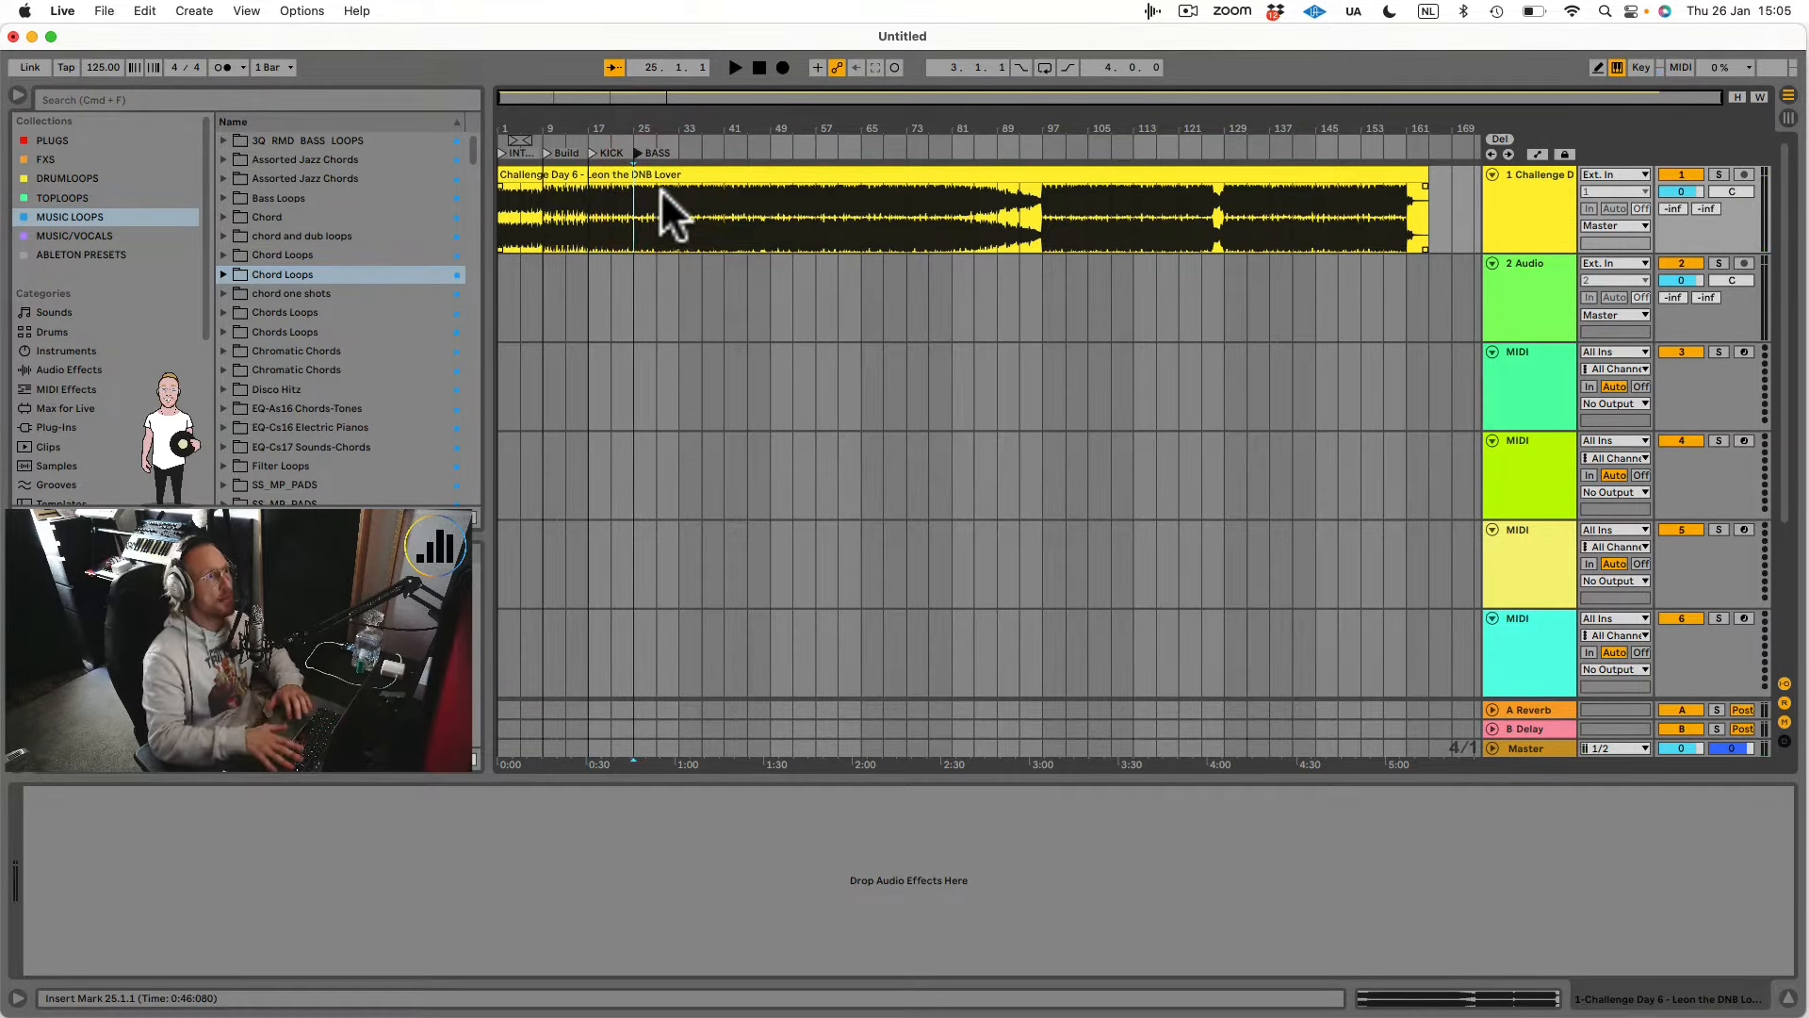
Audition the track around bars 33 to 49 and add a locator named Build at bar 49.
left_click(680, 198)
key("space")
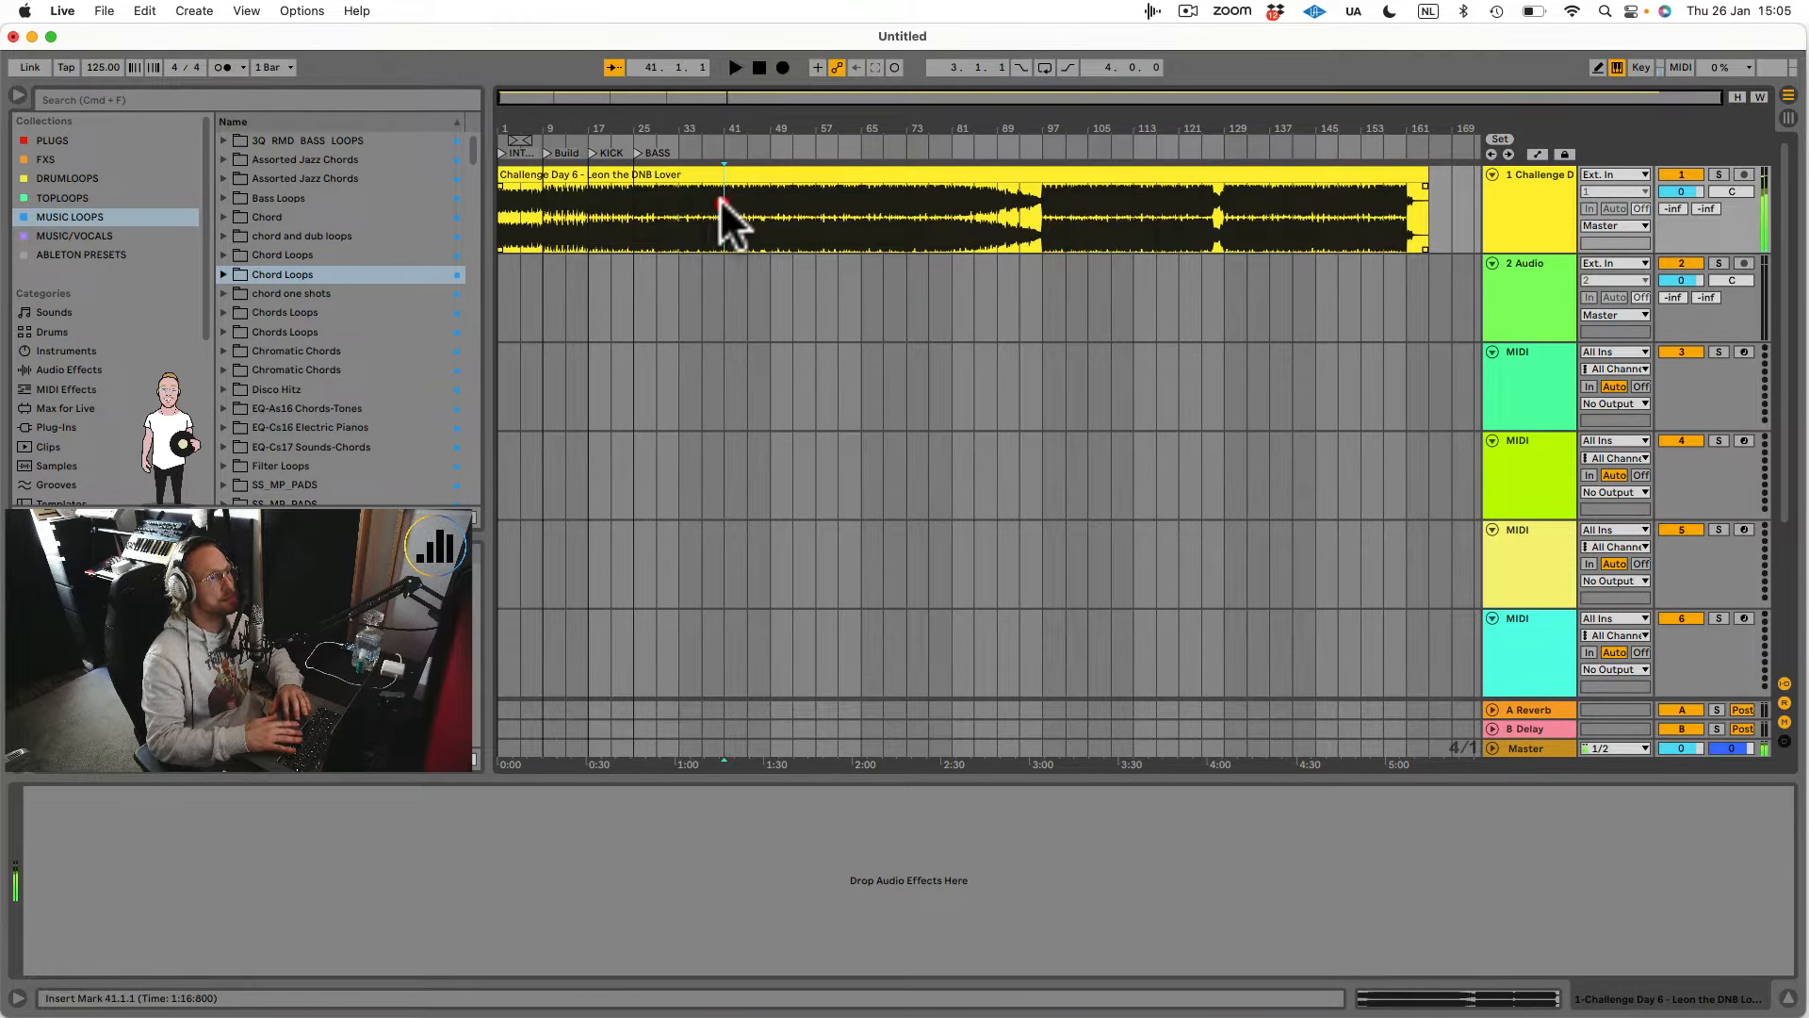
left_click(724, 198)
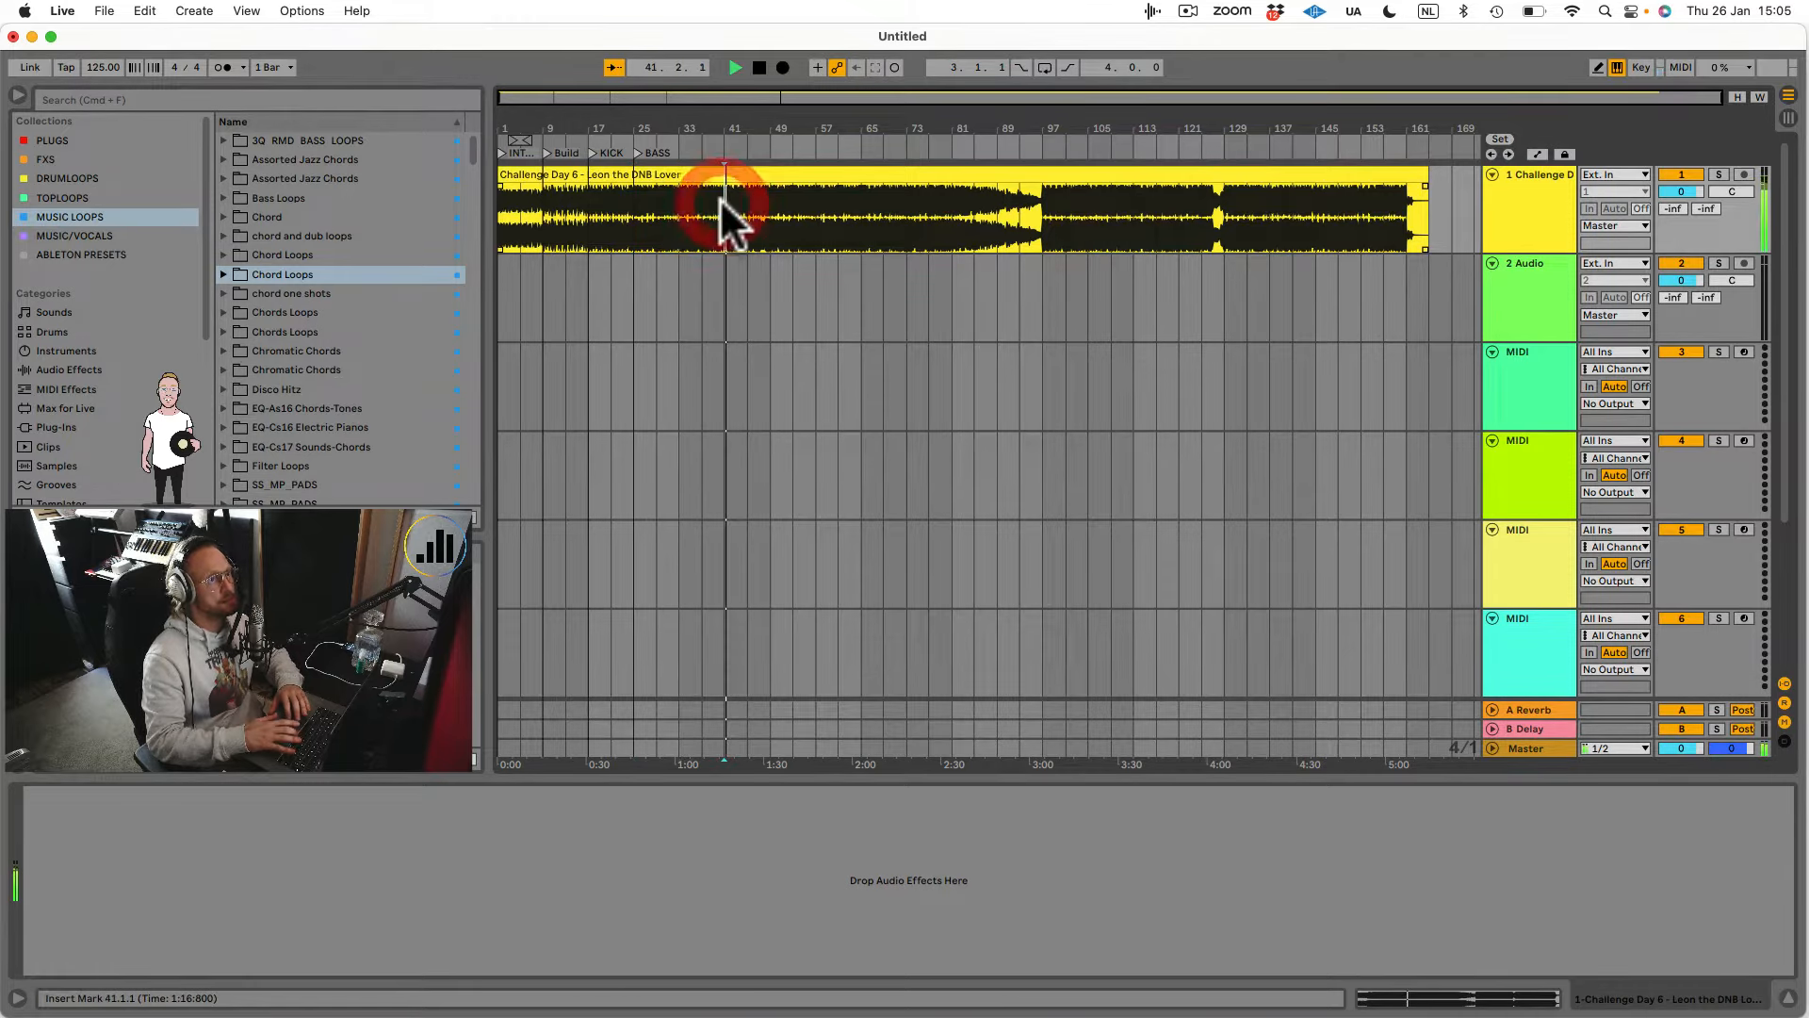
left_click(773, 192)
key("space")
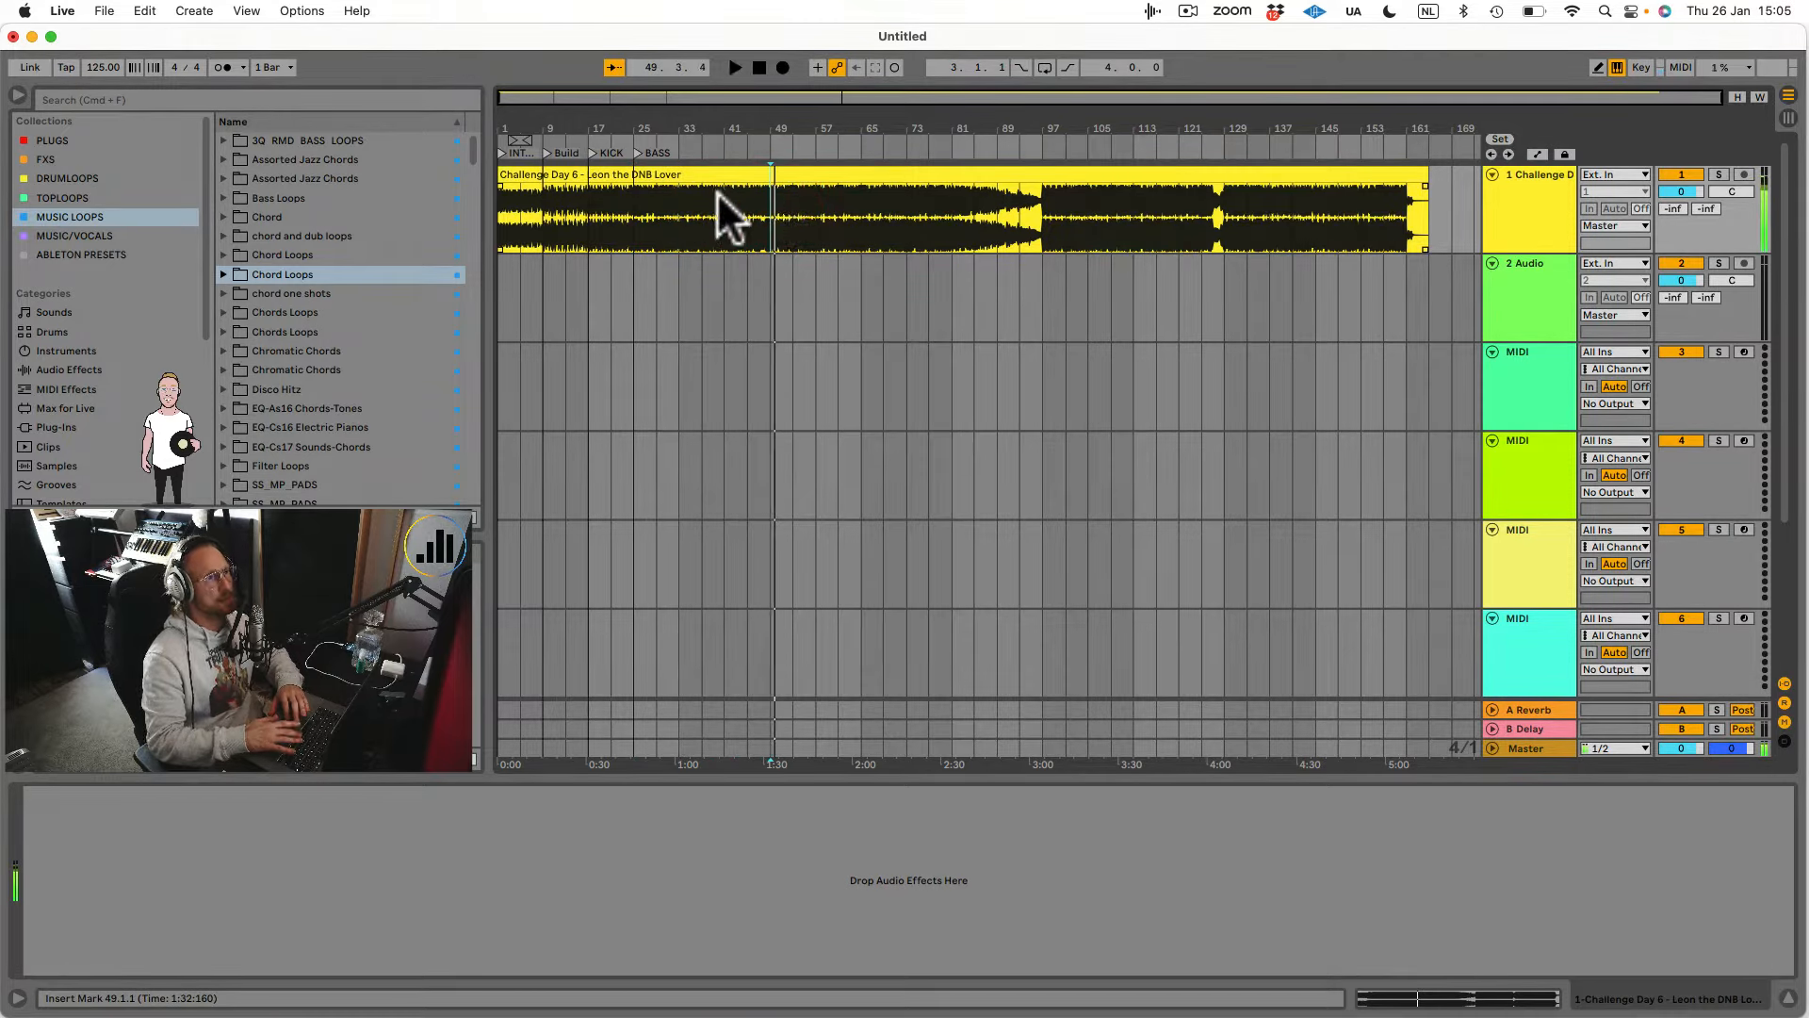
right_click(772, 149)
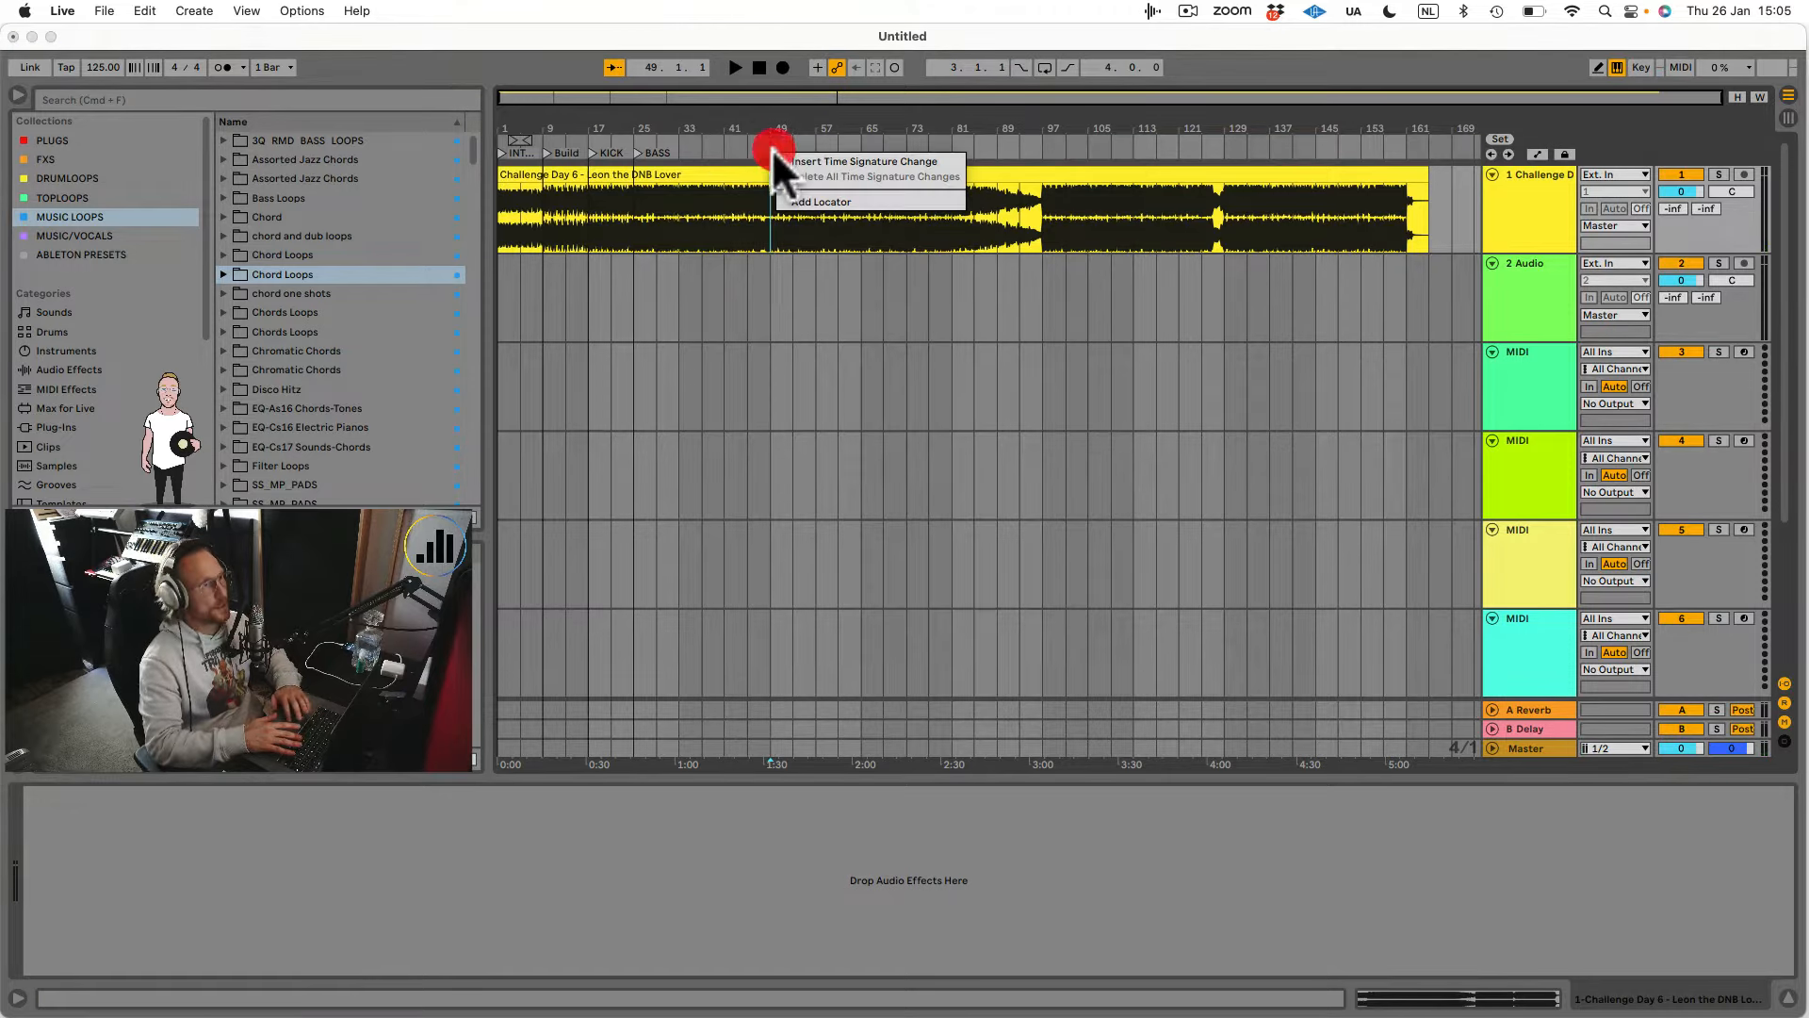
left_click(786, 194)
type("B")
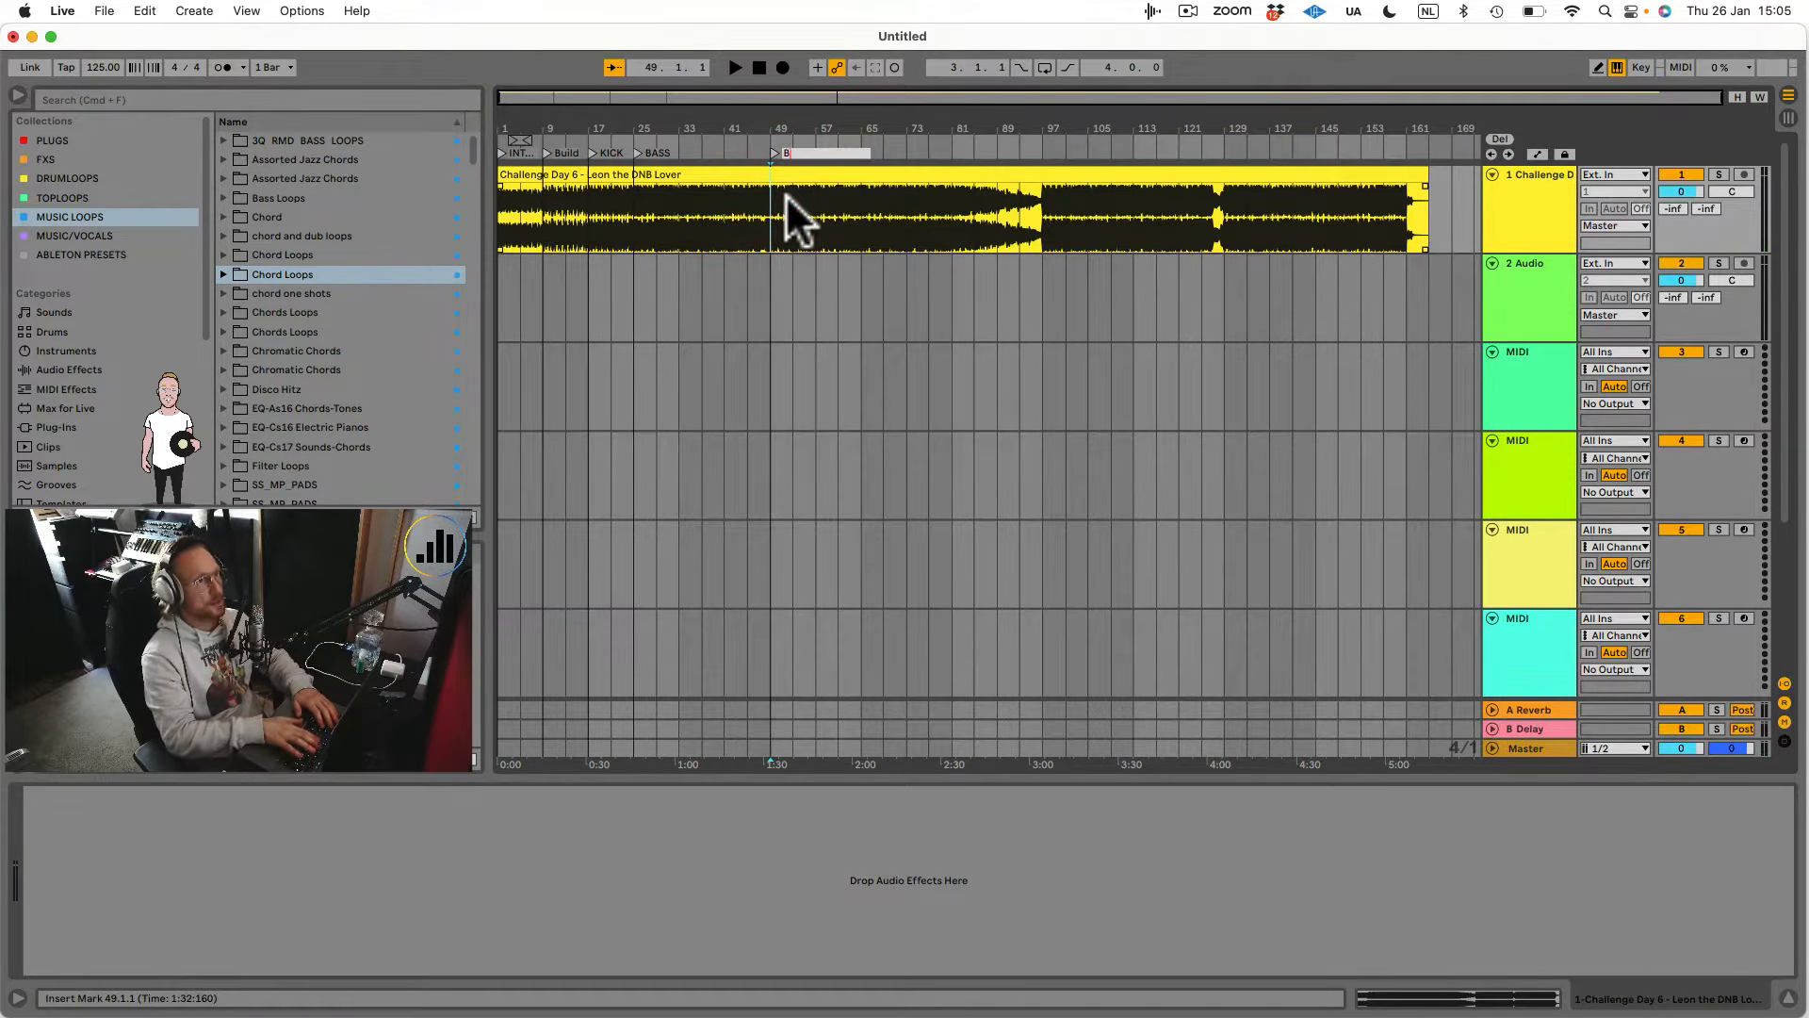
type("uild")
key("Return")
Audition the reference track at points between bars 61 and 73 to locate the next section changes.
left_click(846, 194)
key("space")
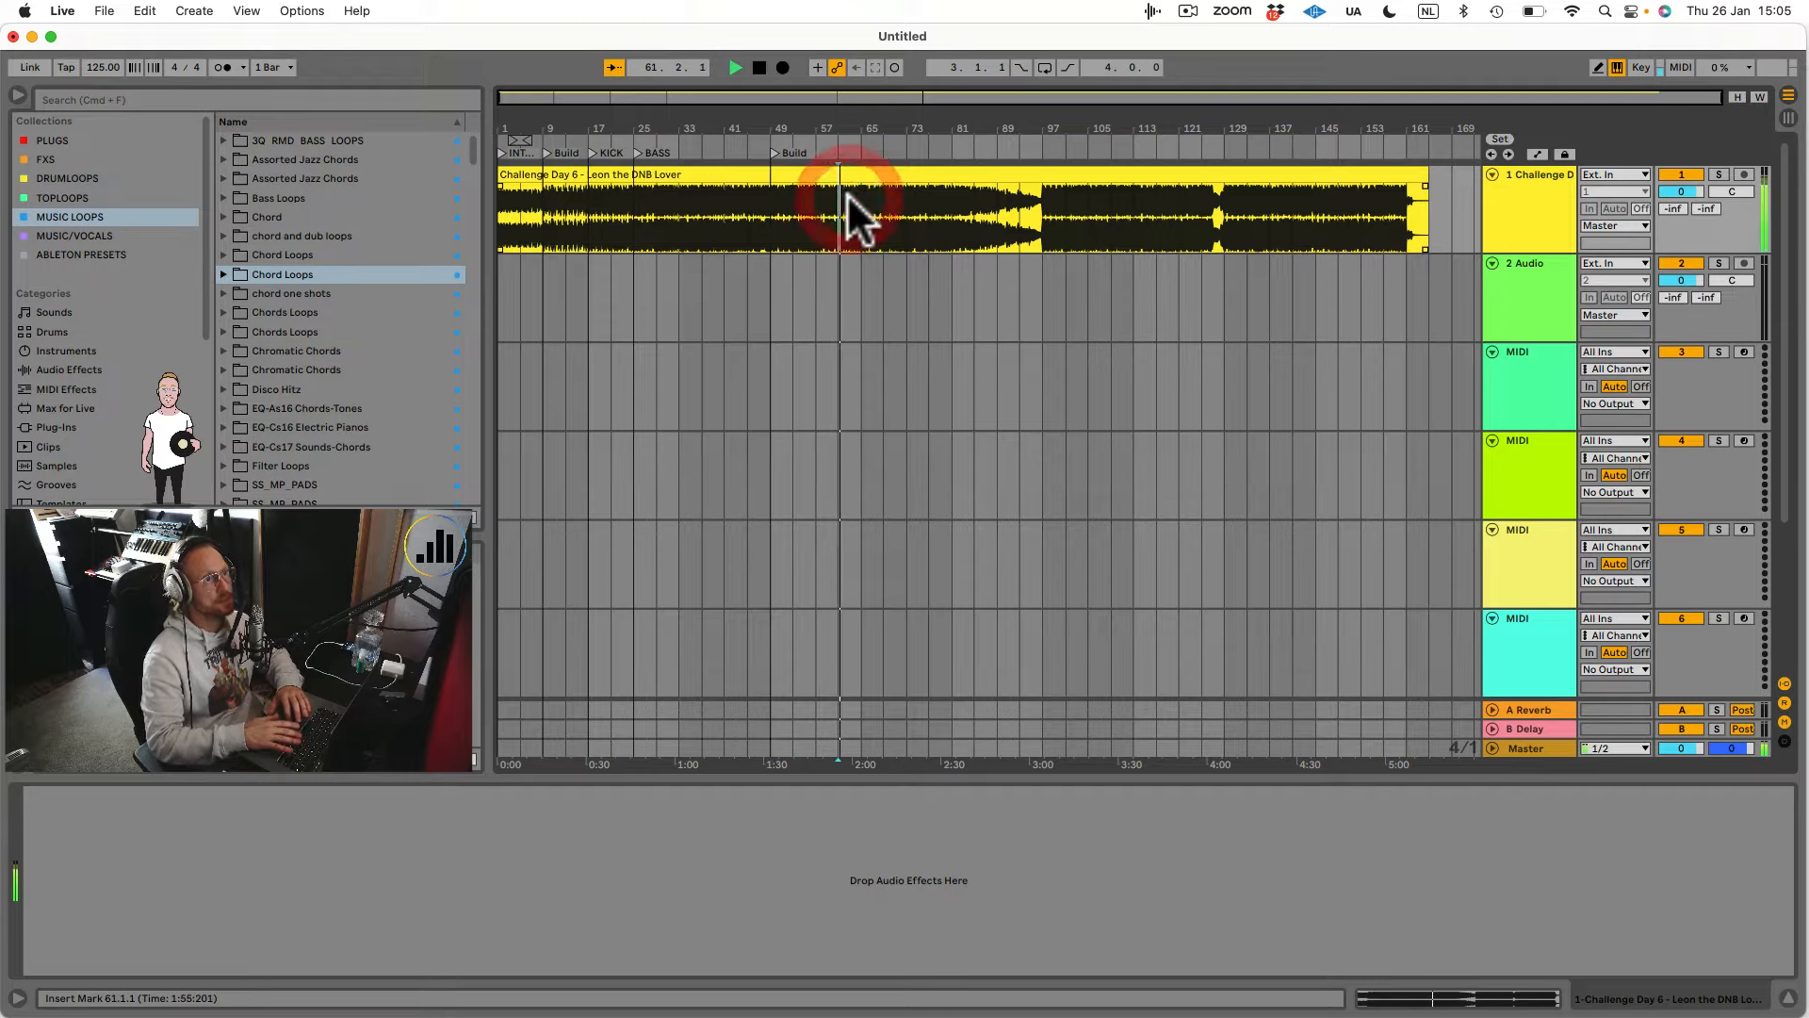
left_click(867, 194)
key("space")
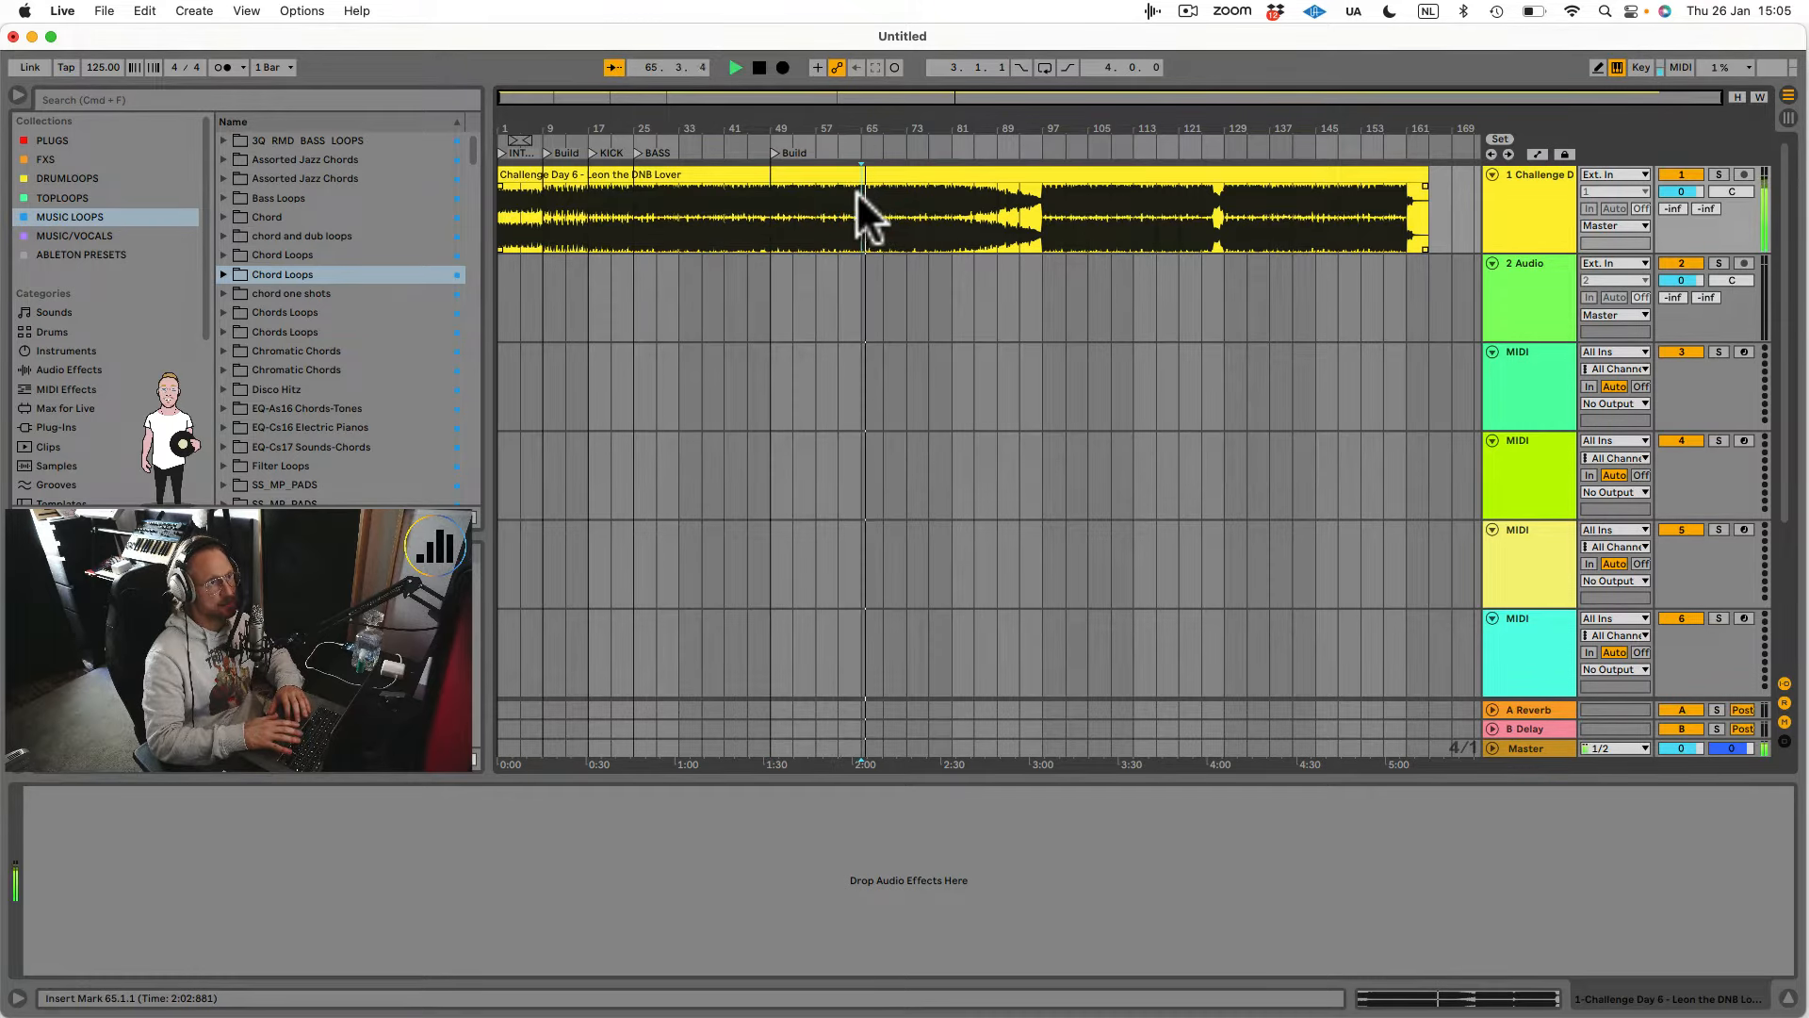
key("space")
left_click(842, 154)
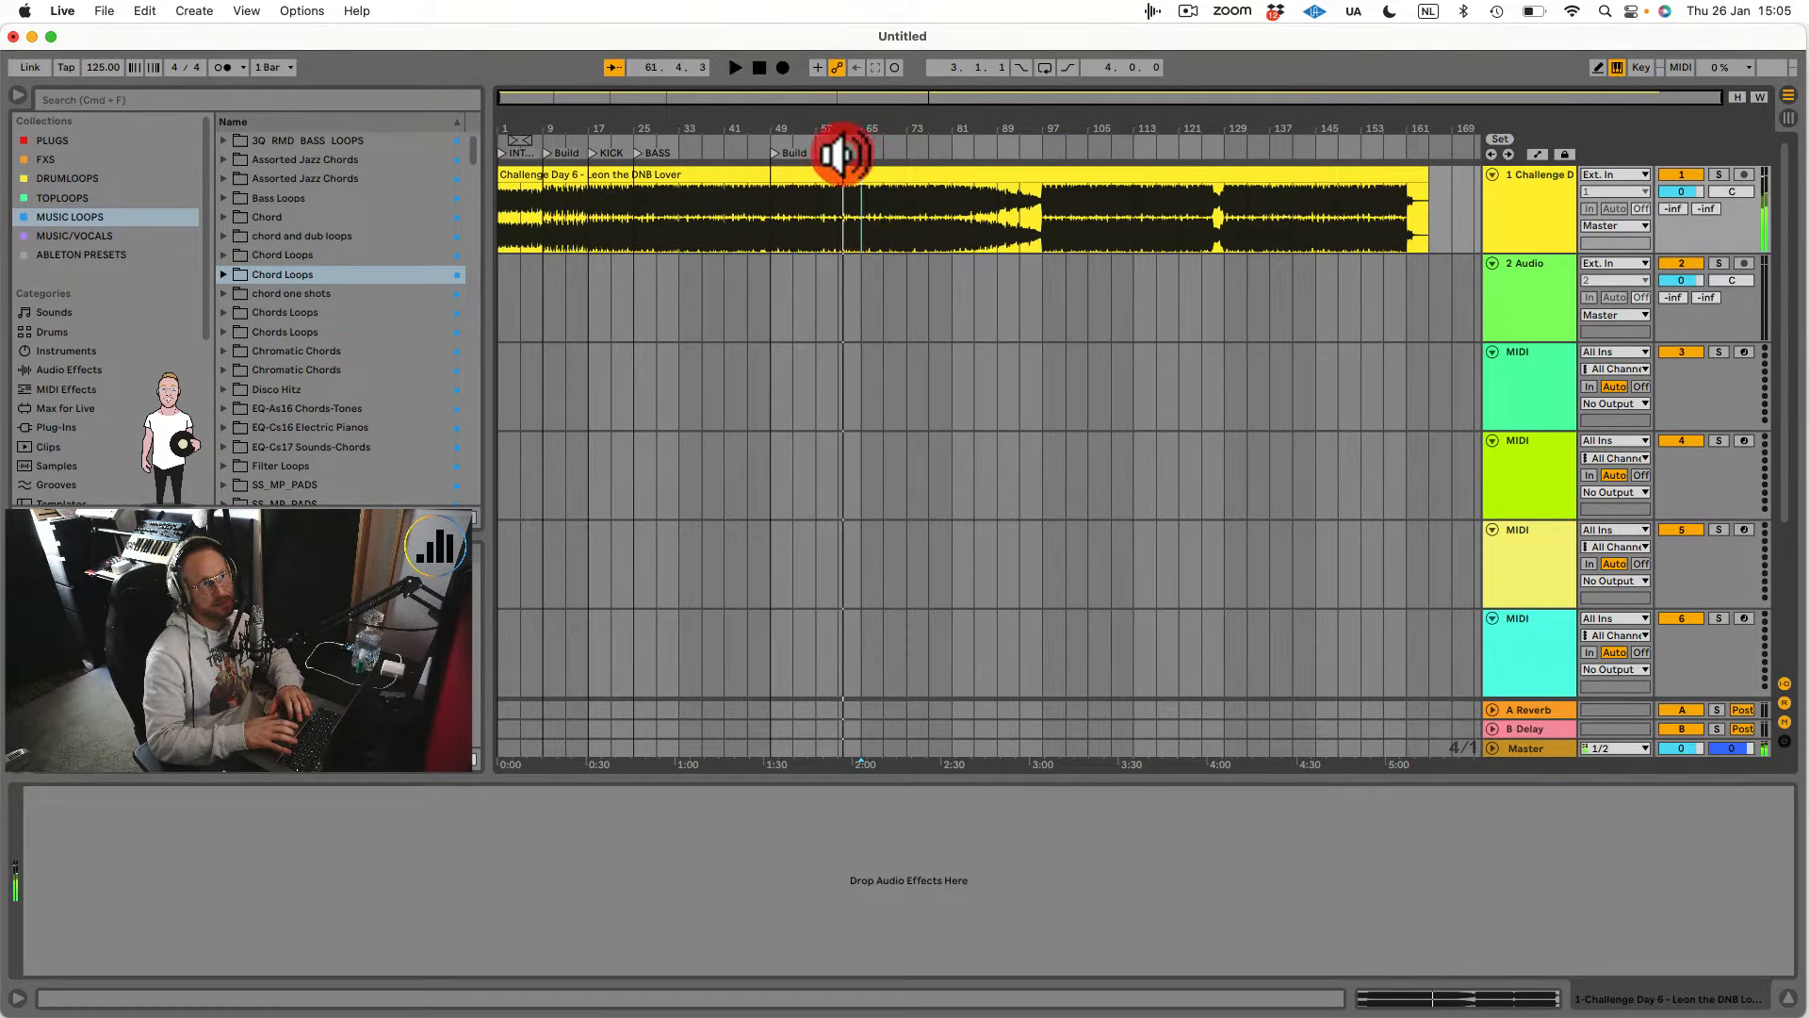
left_click(868, 150)
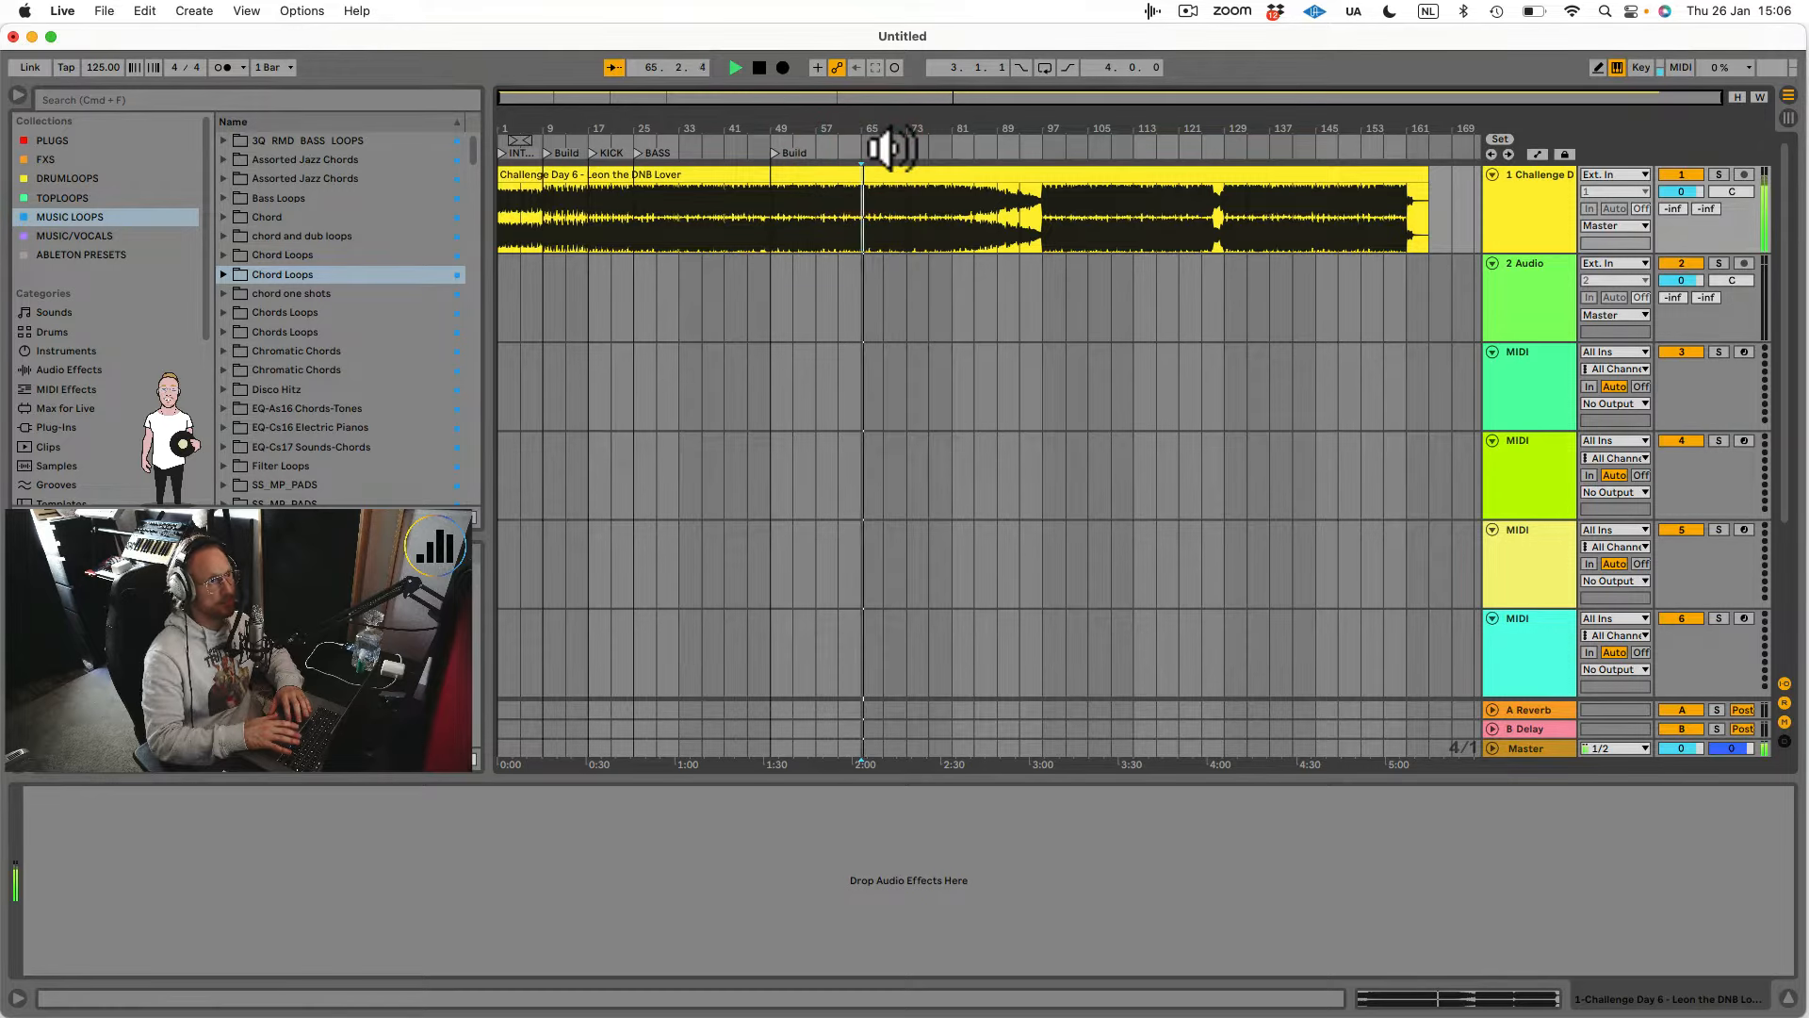
left_click(891, 149)
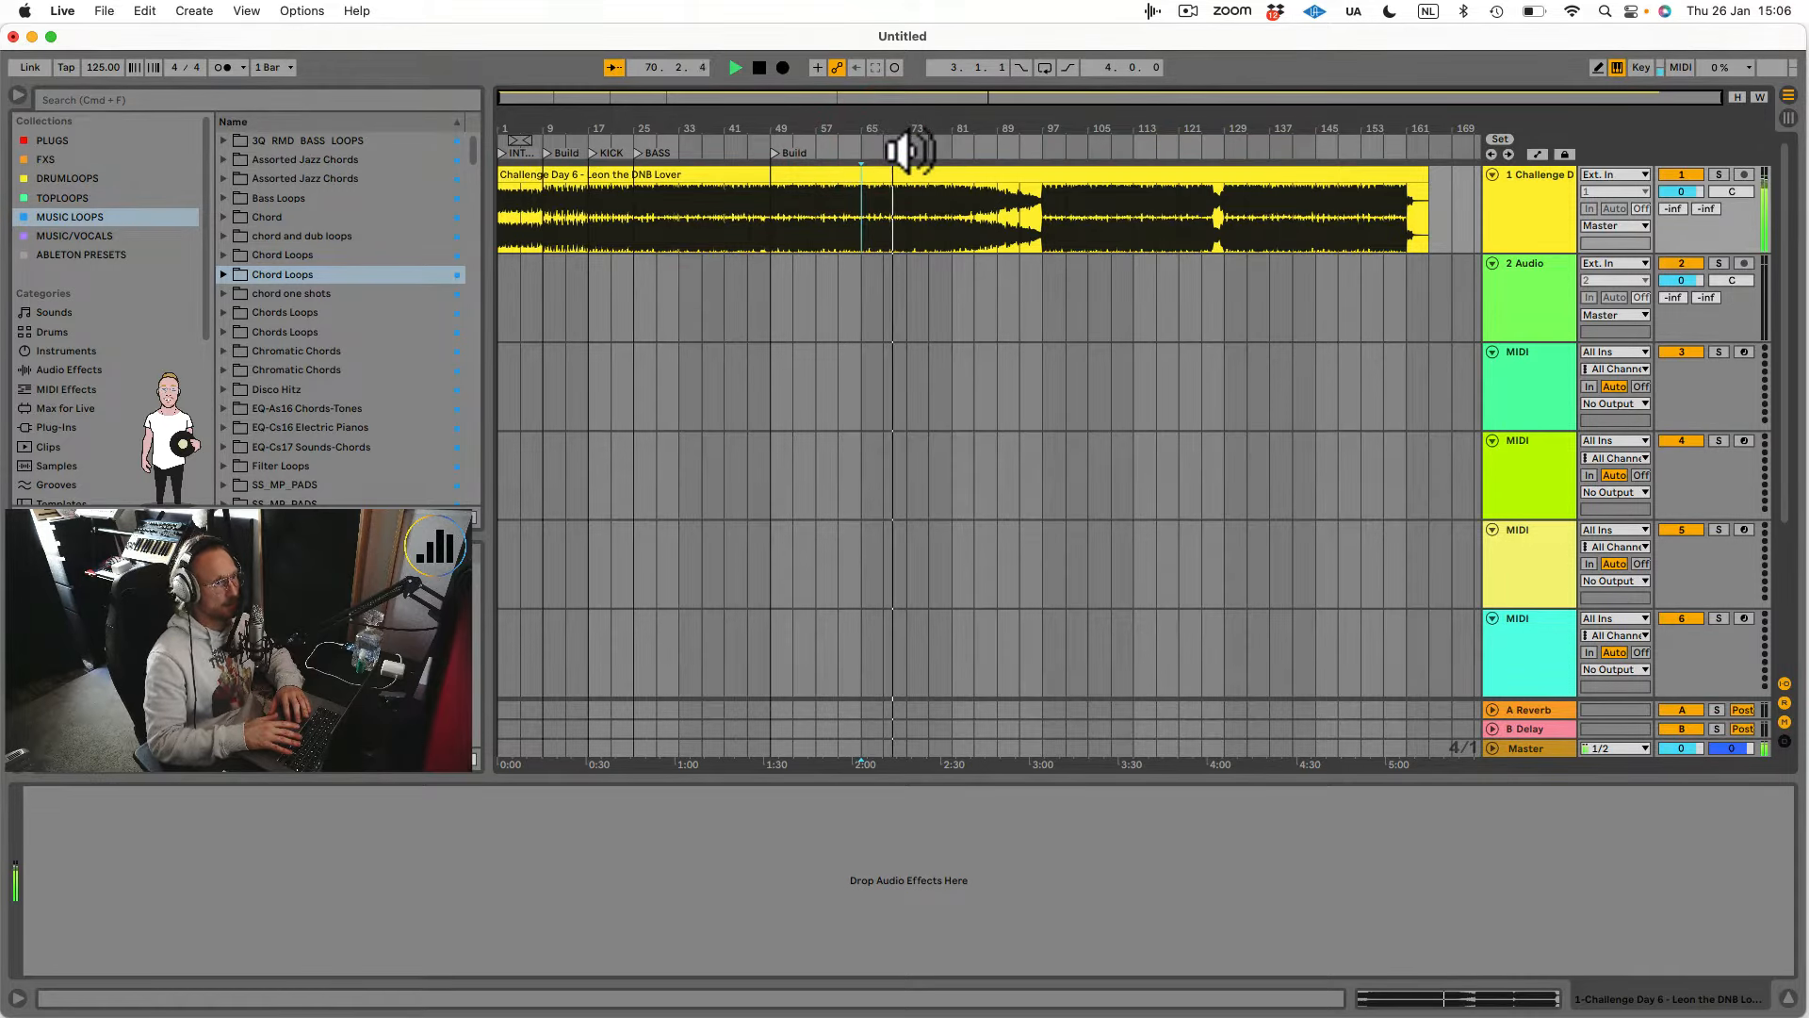
left_click(909, 151)
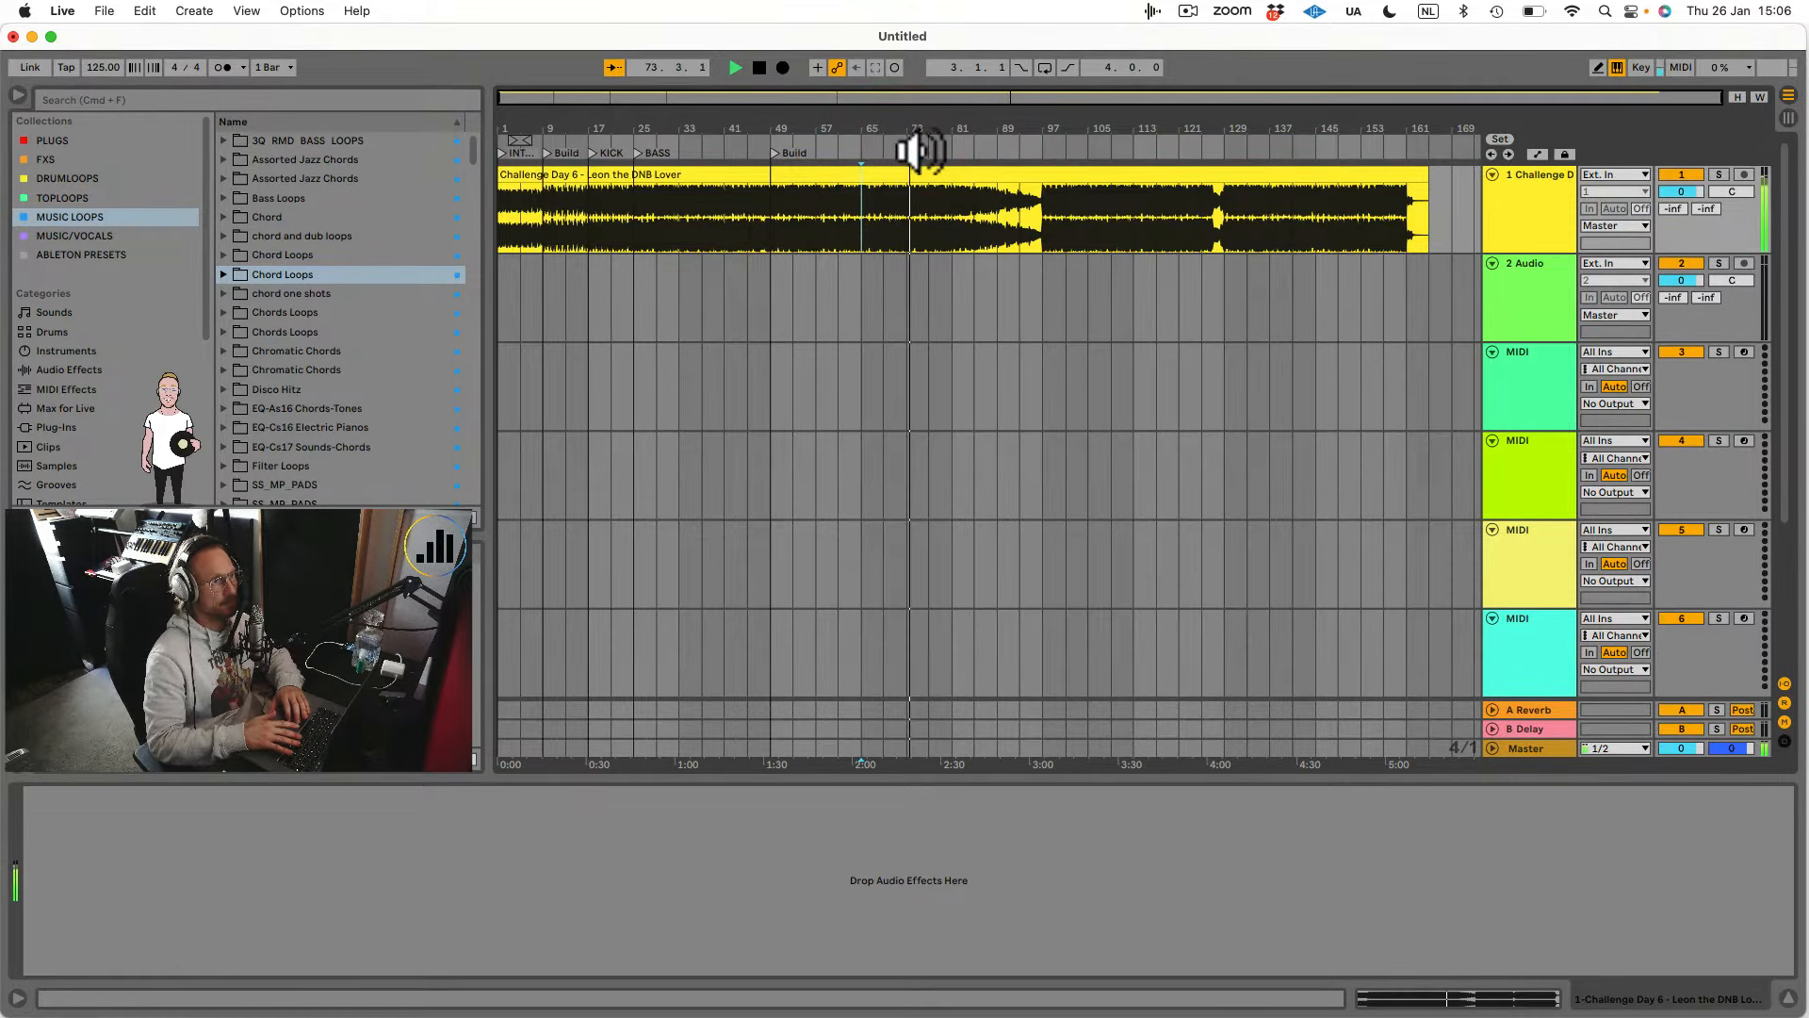
key("space")
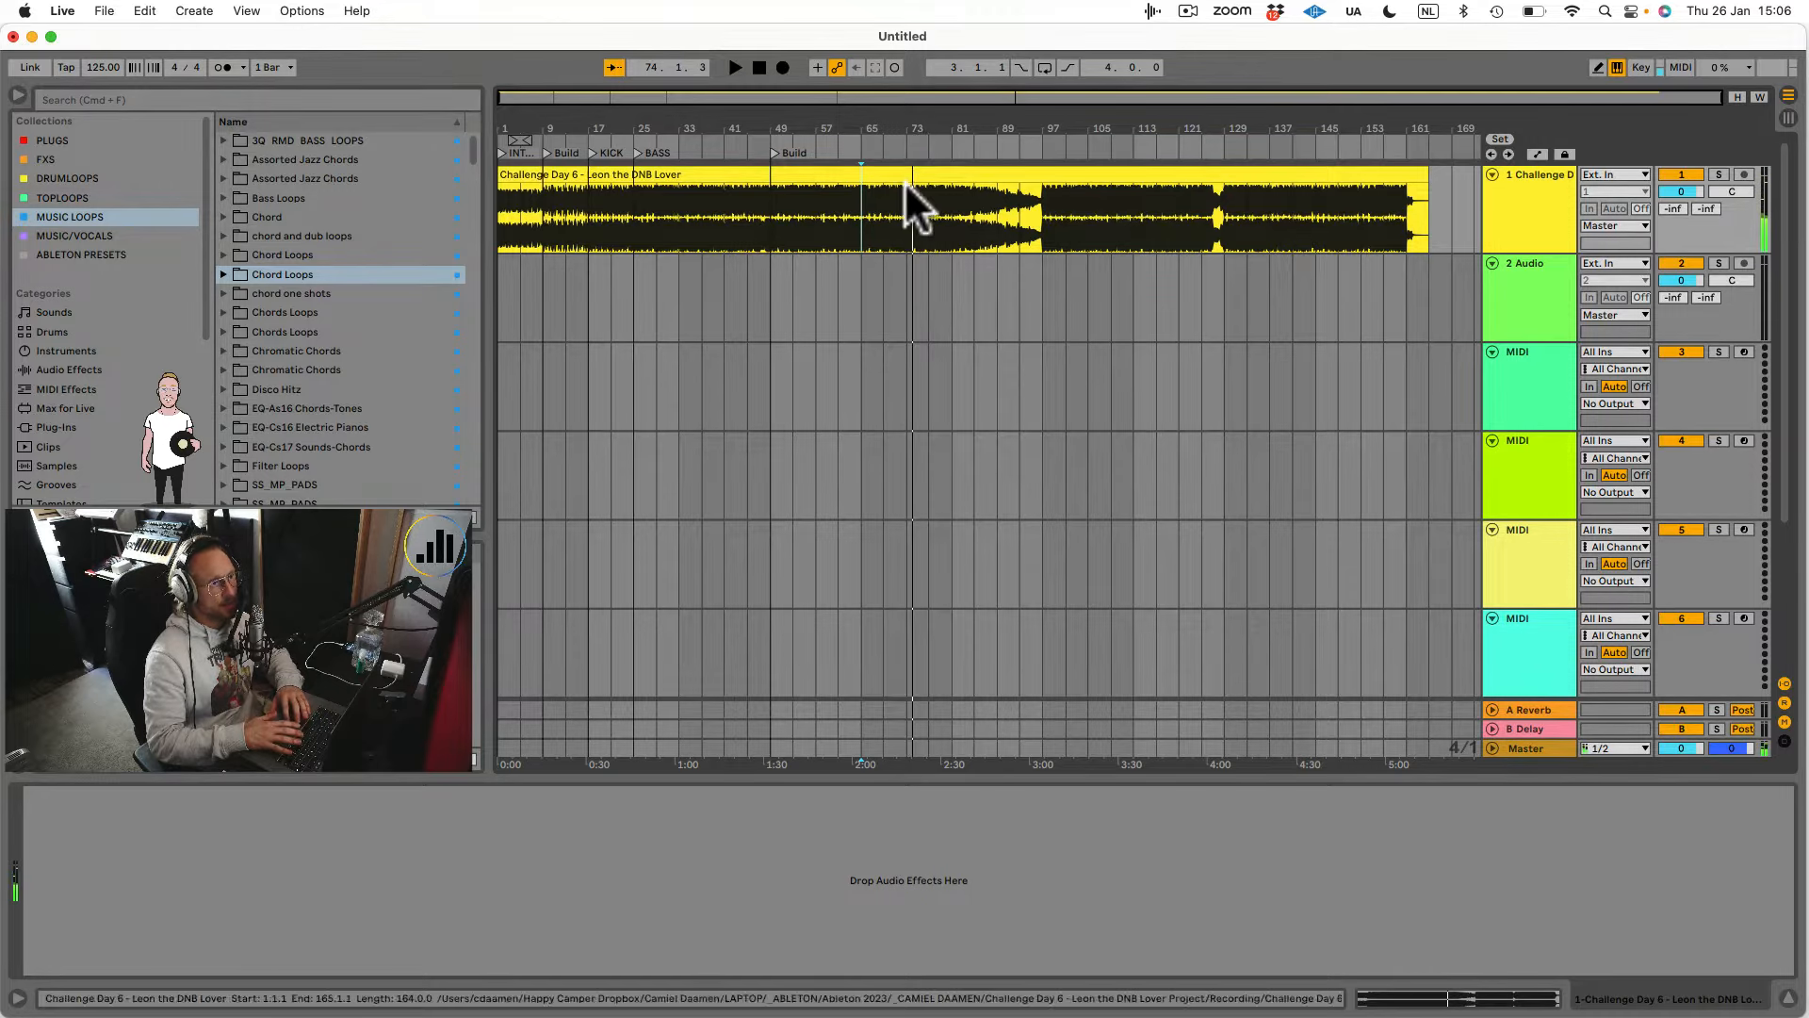
Play the track from bar 73 and add a locator named RIDES there.
left_click(909, 151)
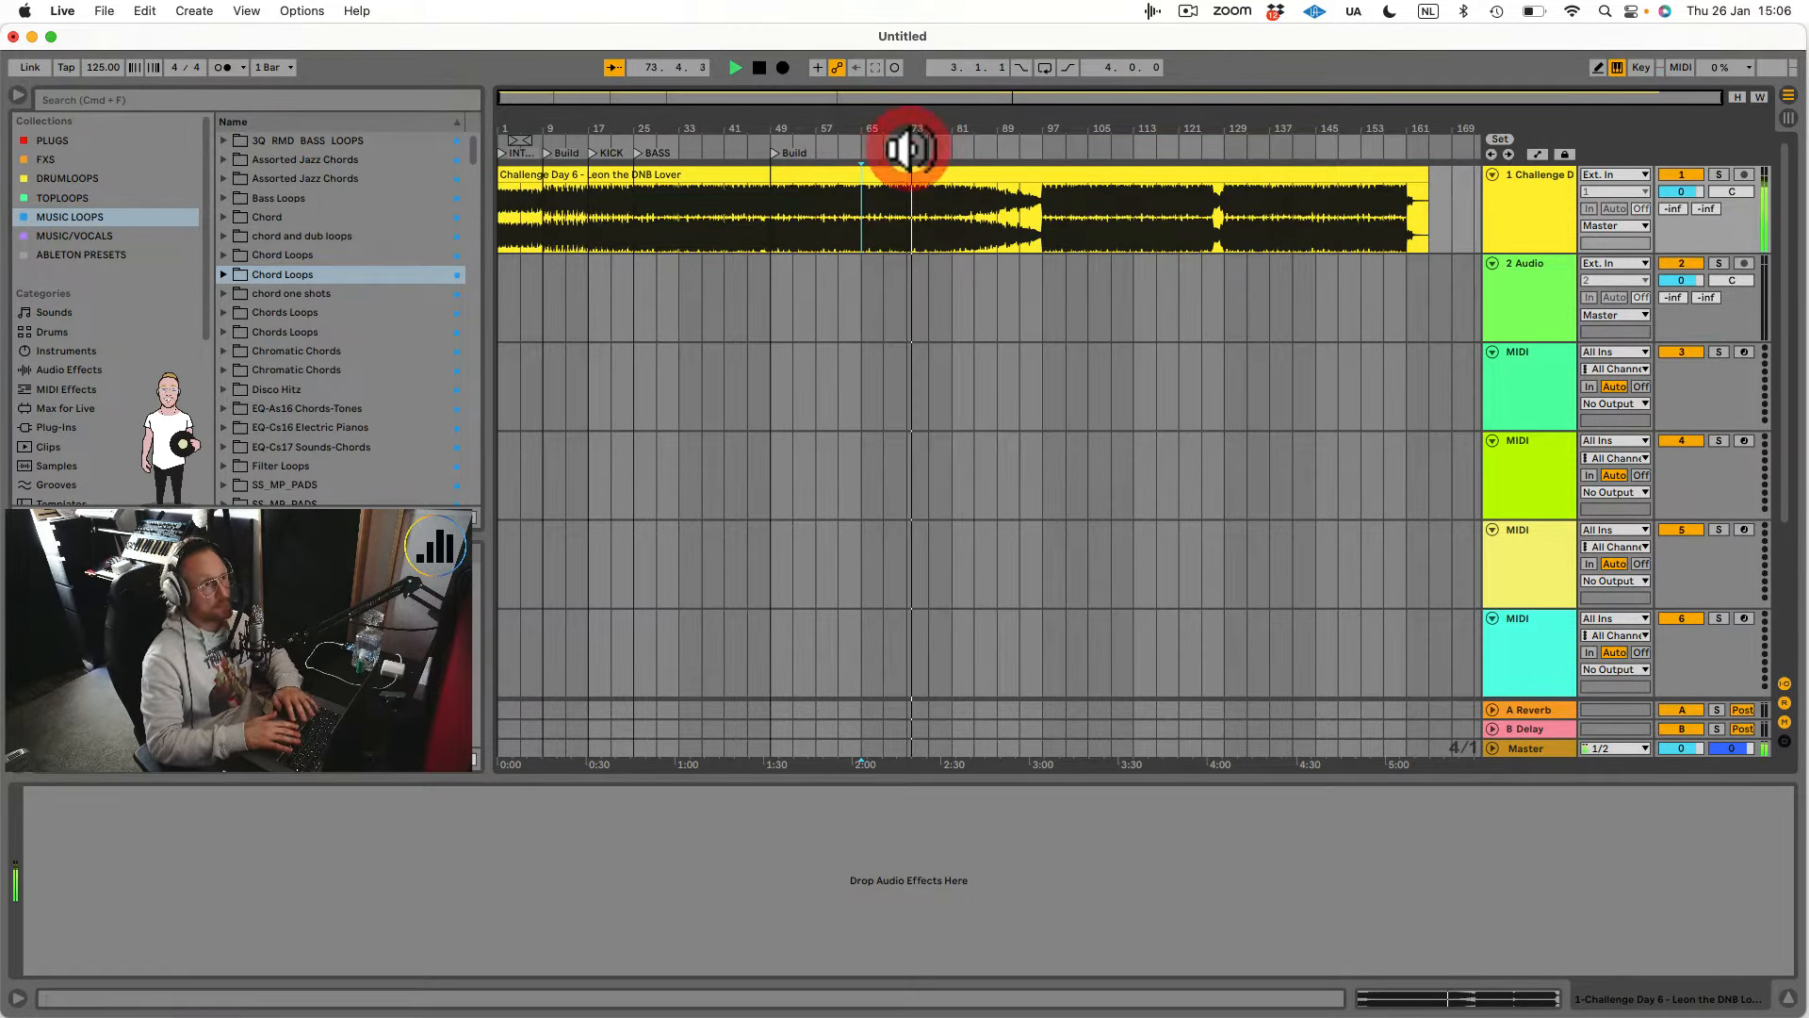
right_click(907, 148)
left_click(927, 198)
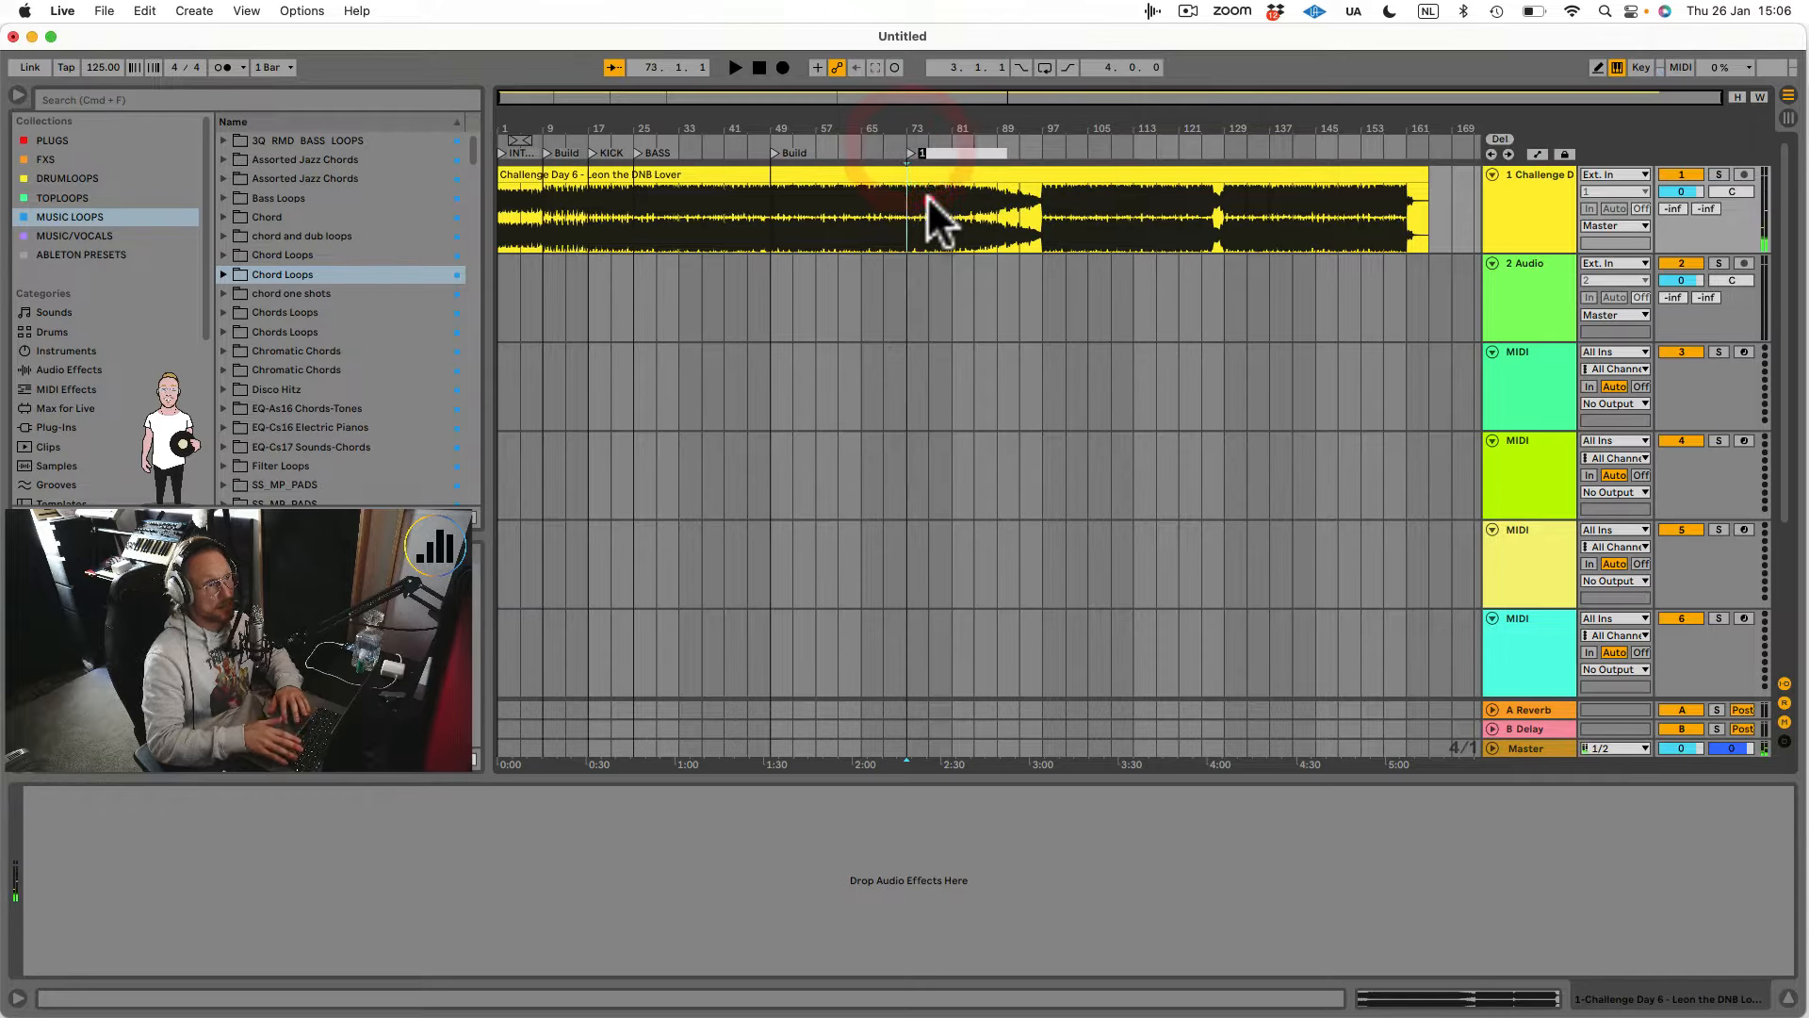
type("RIDES")
key("Return")
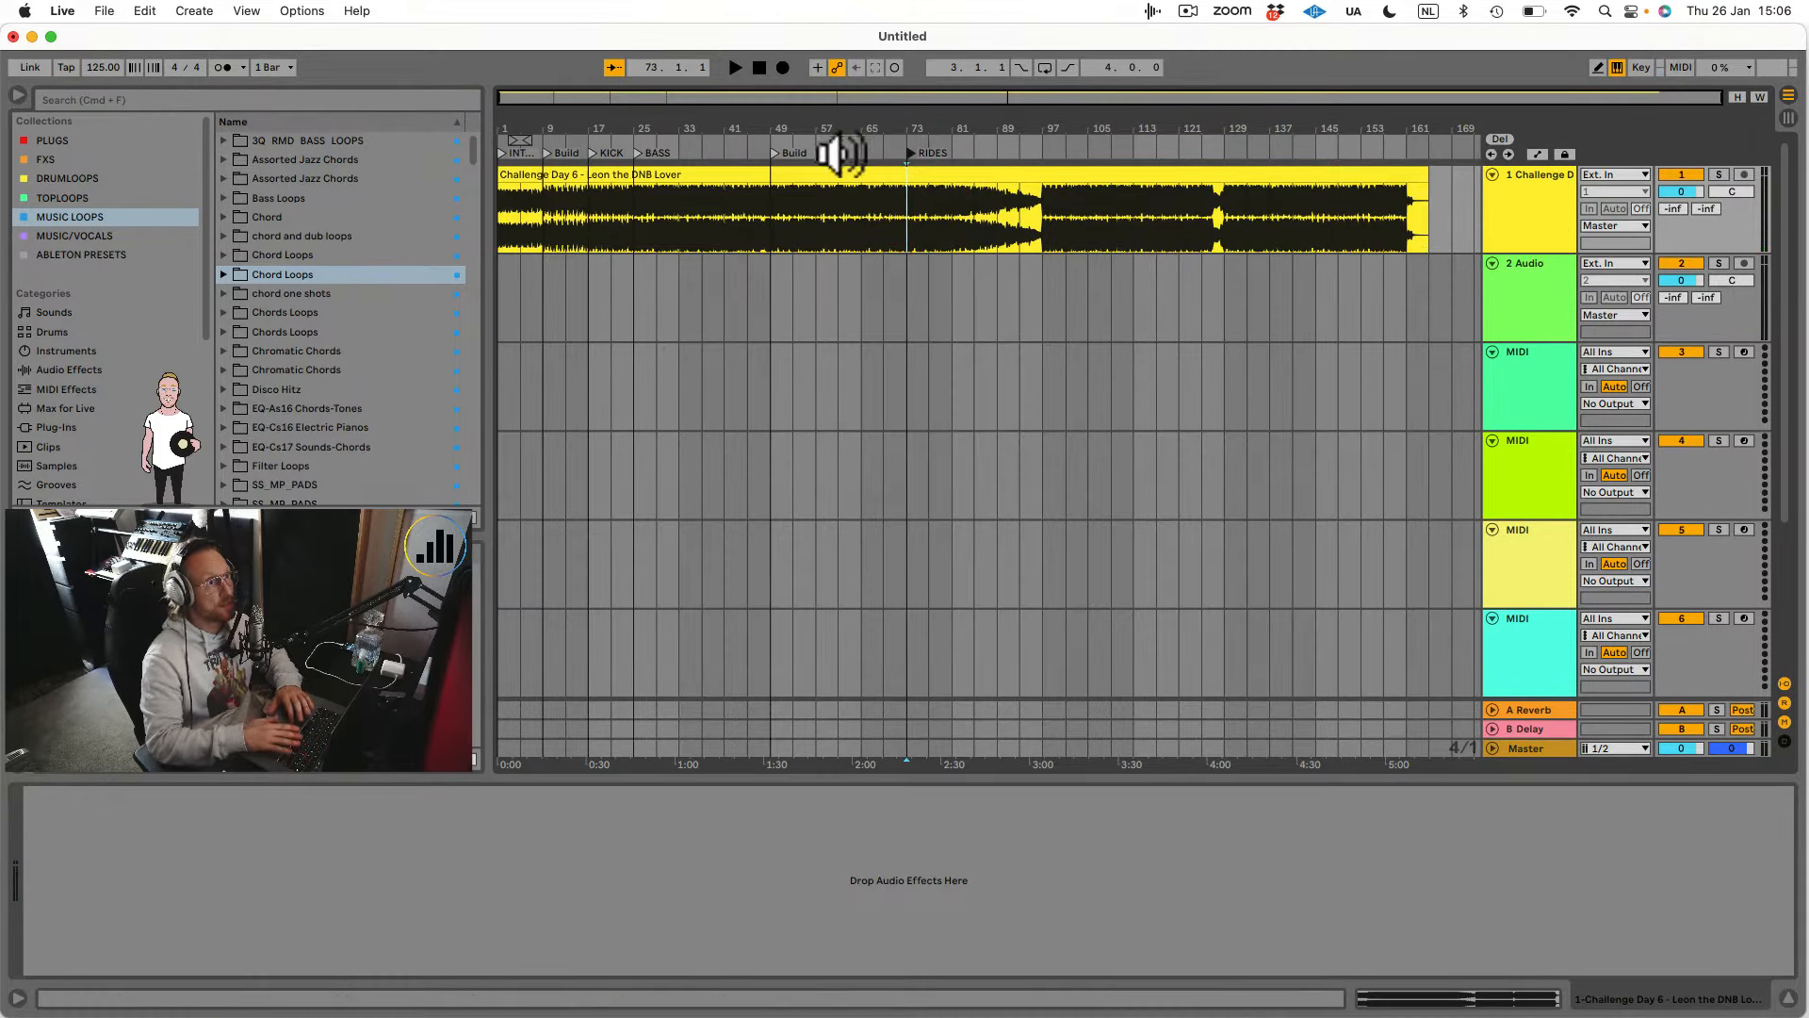
Audition the track from bar 65 and add a locator named VOCAL at that bar.
left_click(859, 151)
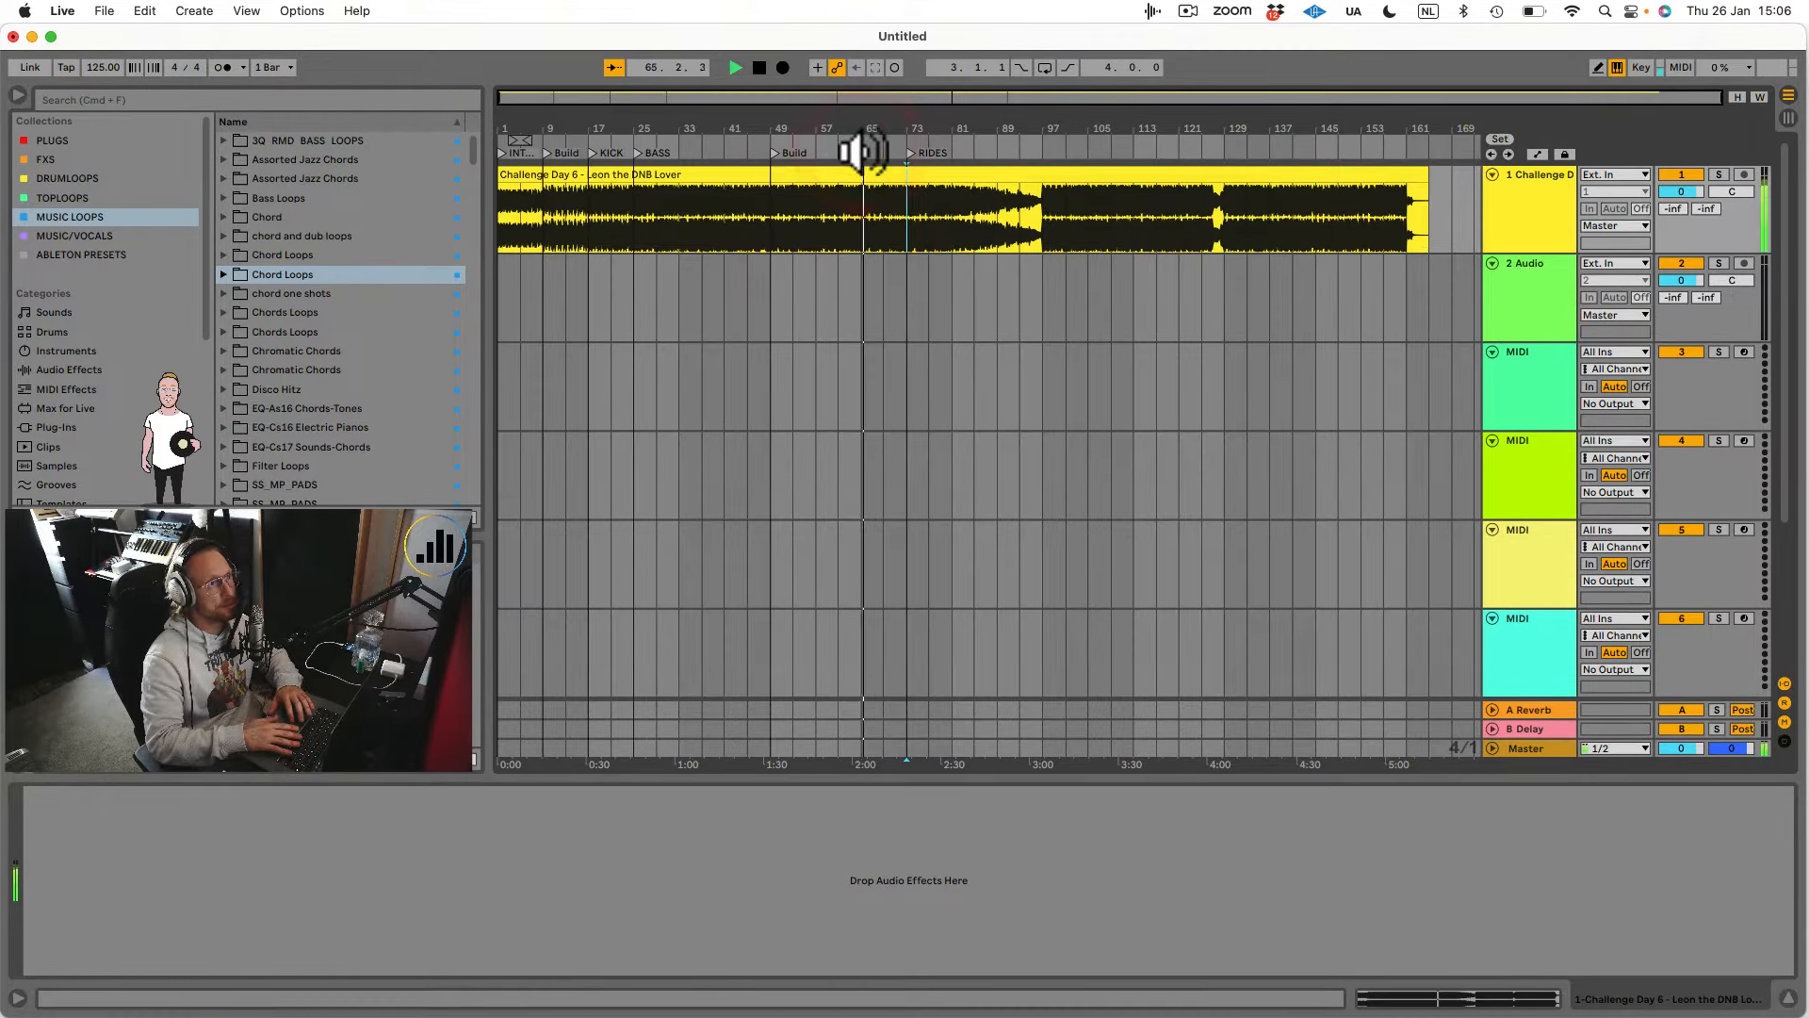
right_click(859, 148)
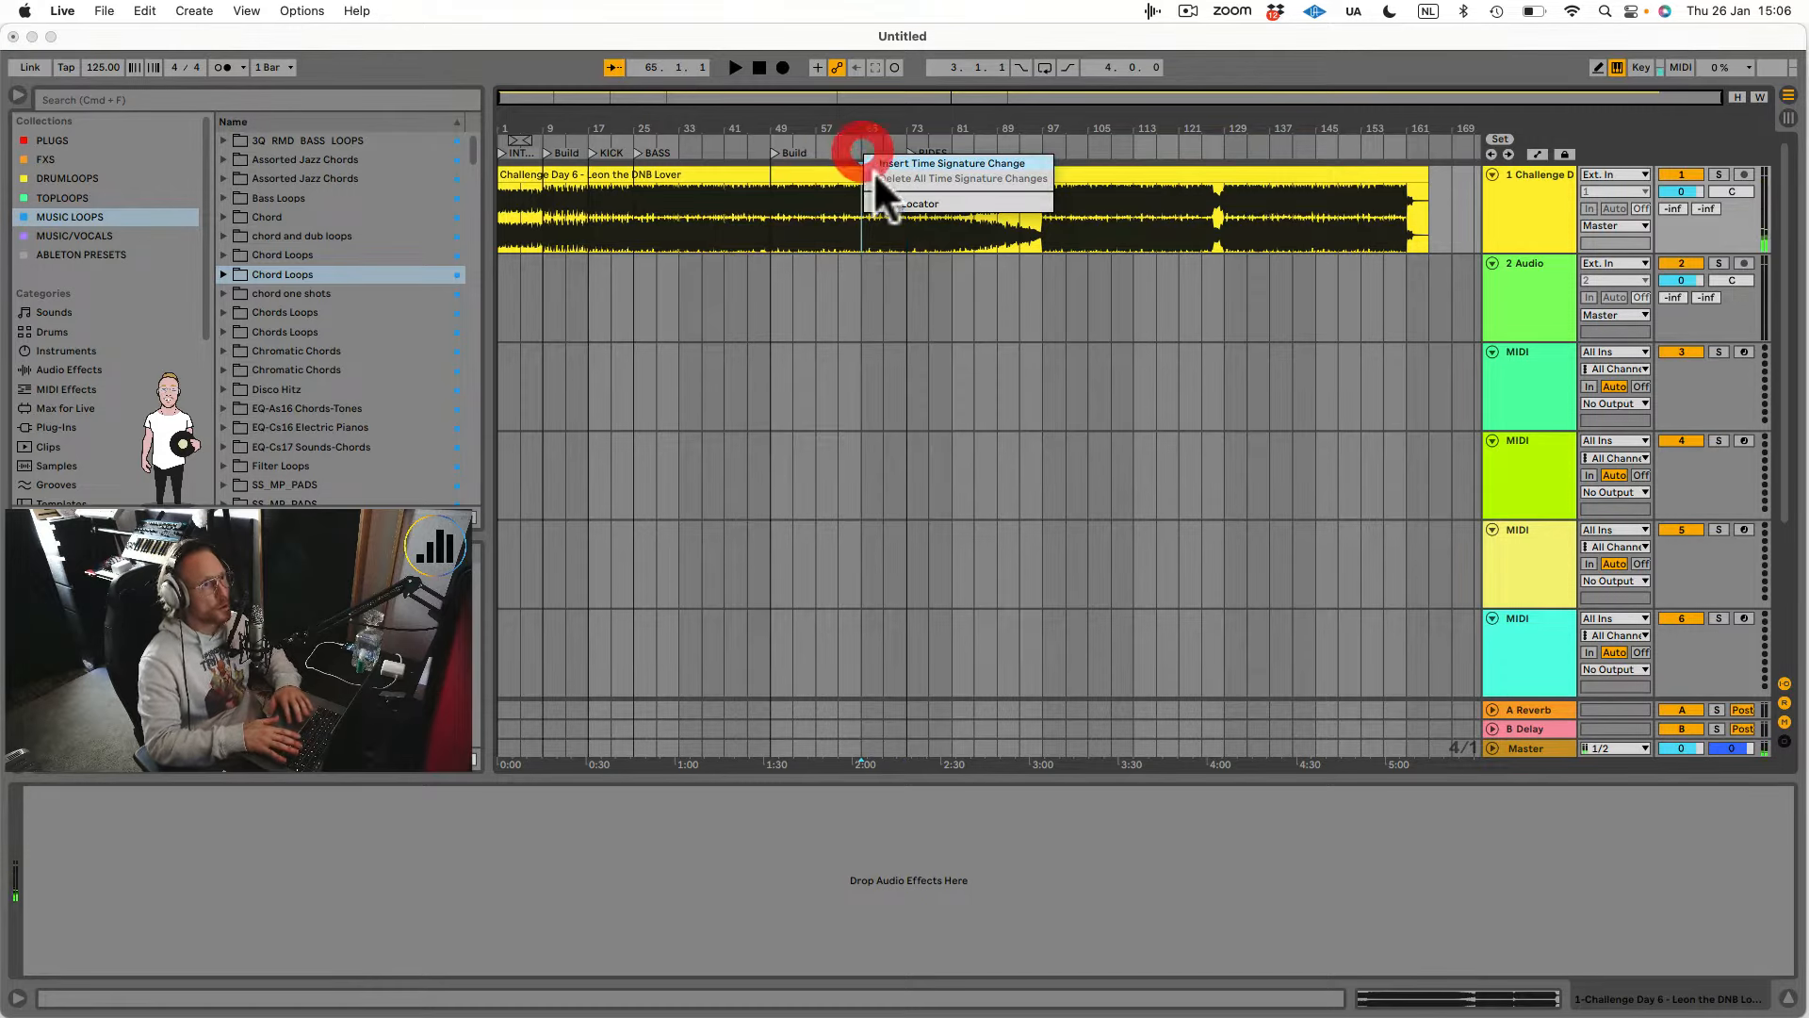
left_click(885, 194)
type("VOCAL")
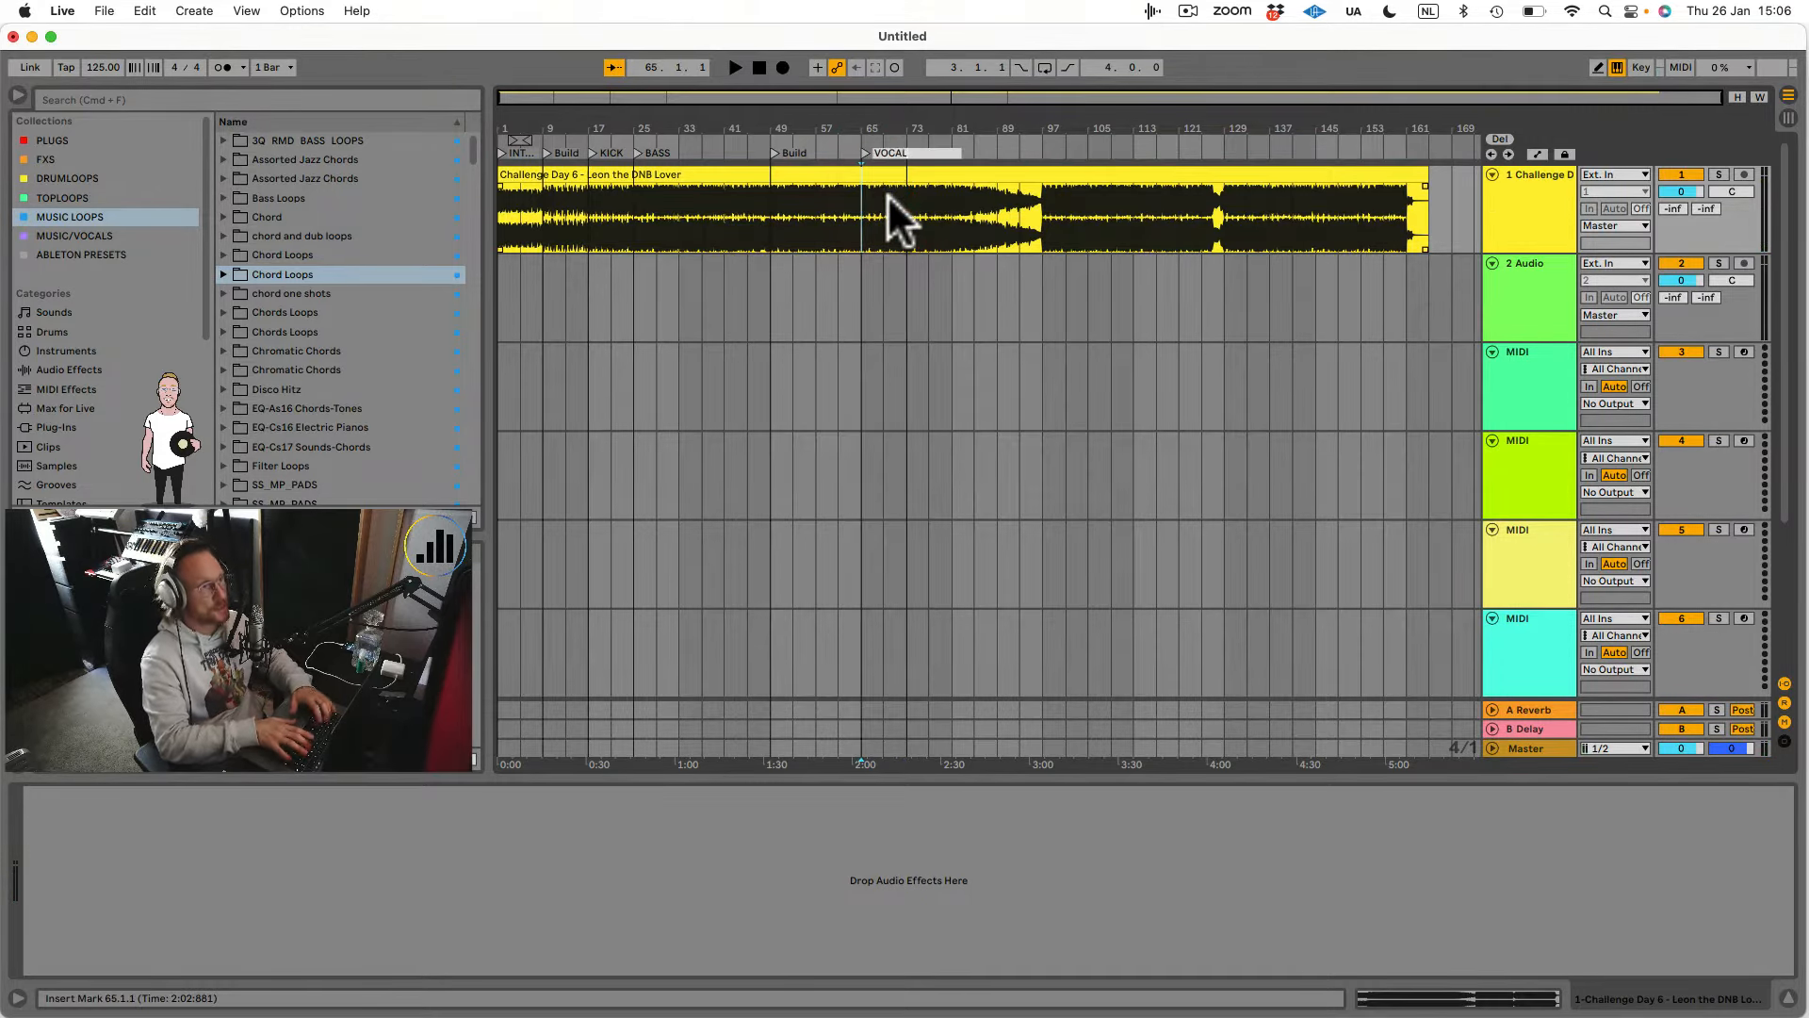
key("Return")
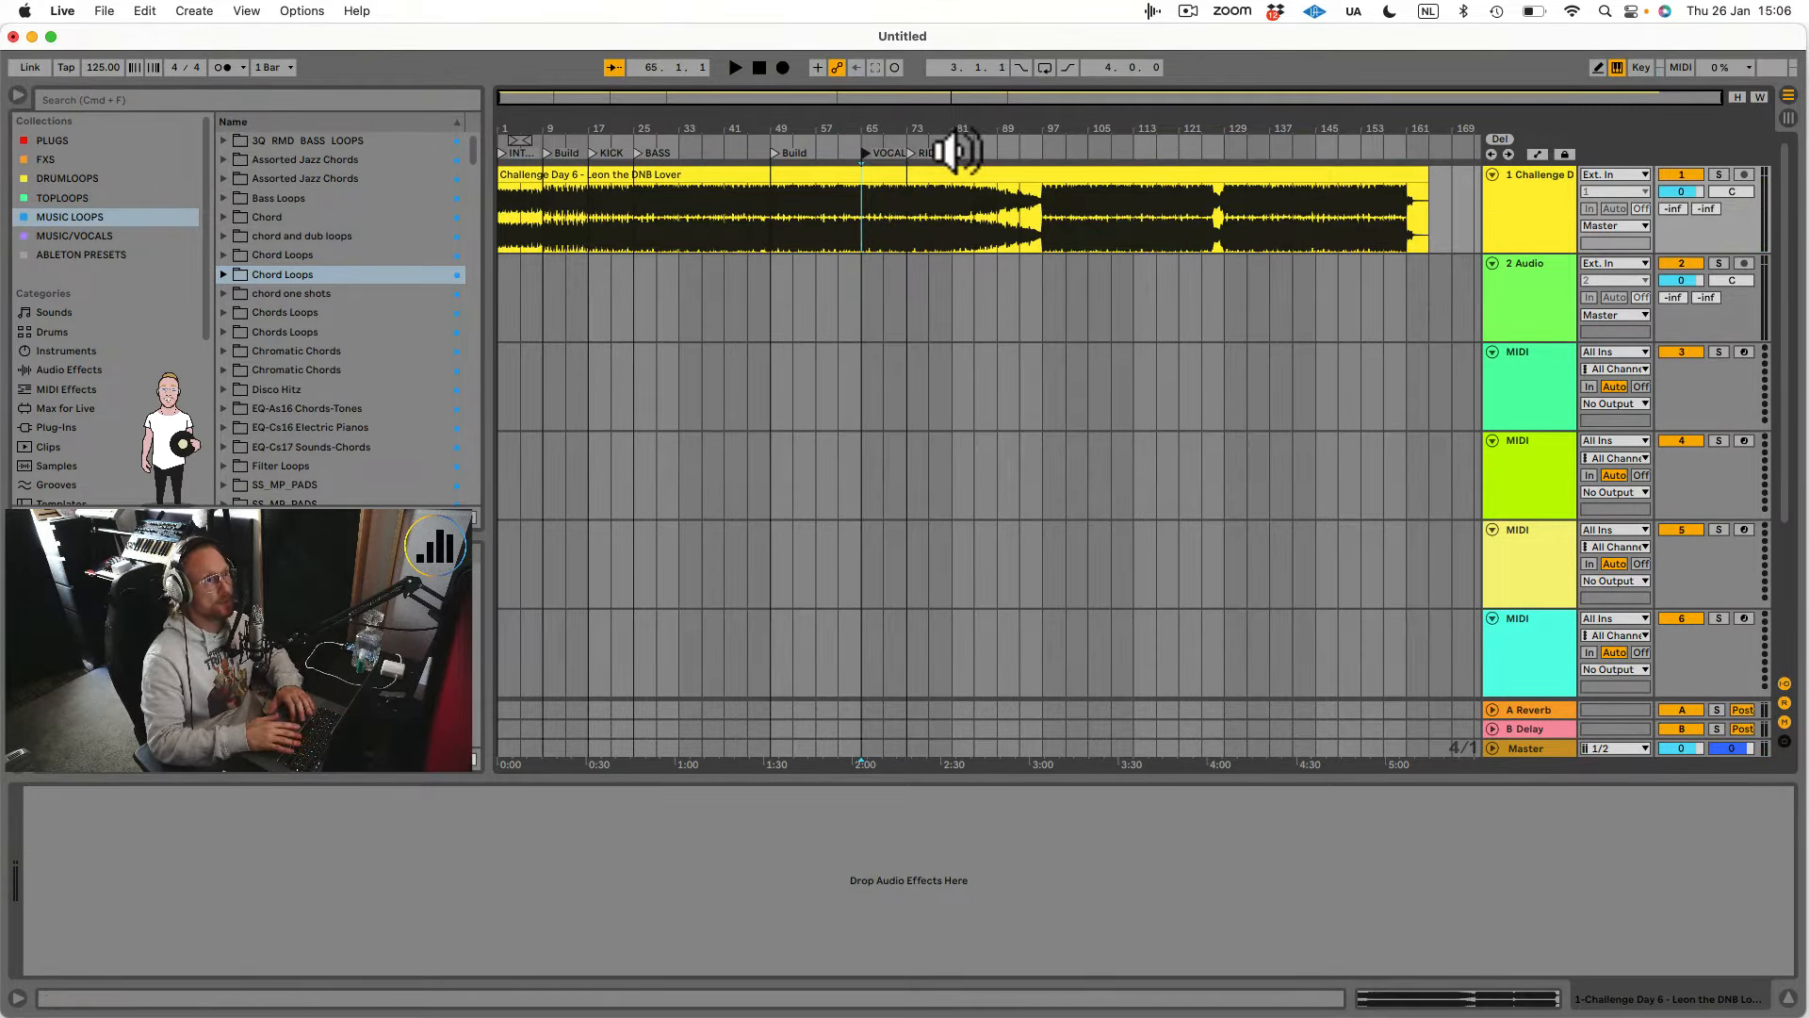
Add a locator named B1 at bar 81.
right_click(957, 151)
left_click(976, 198)
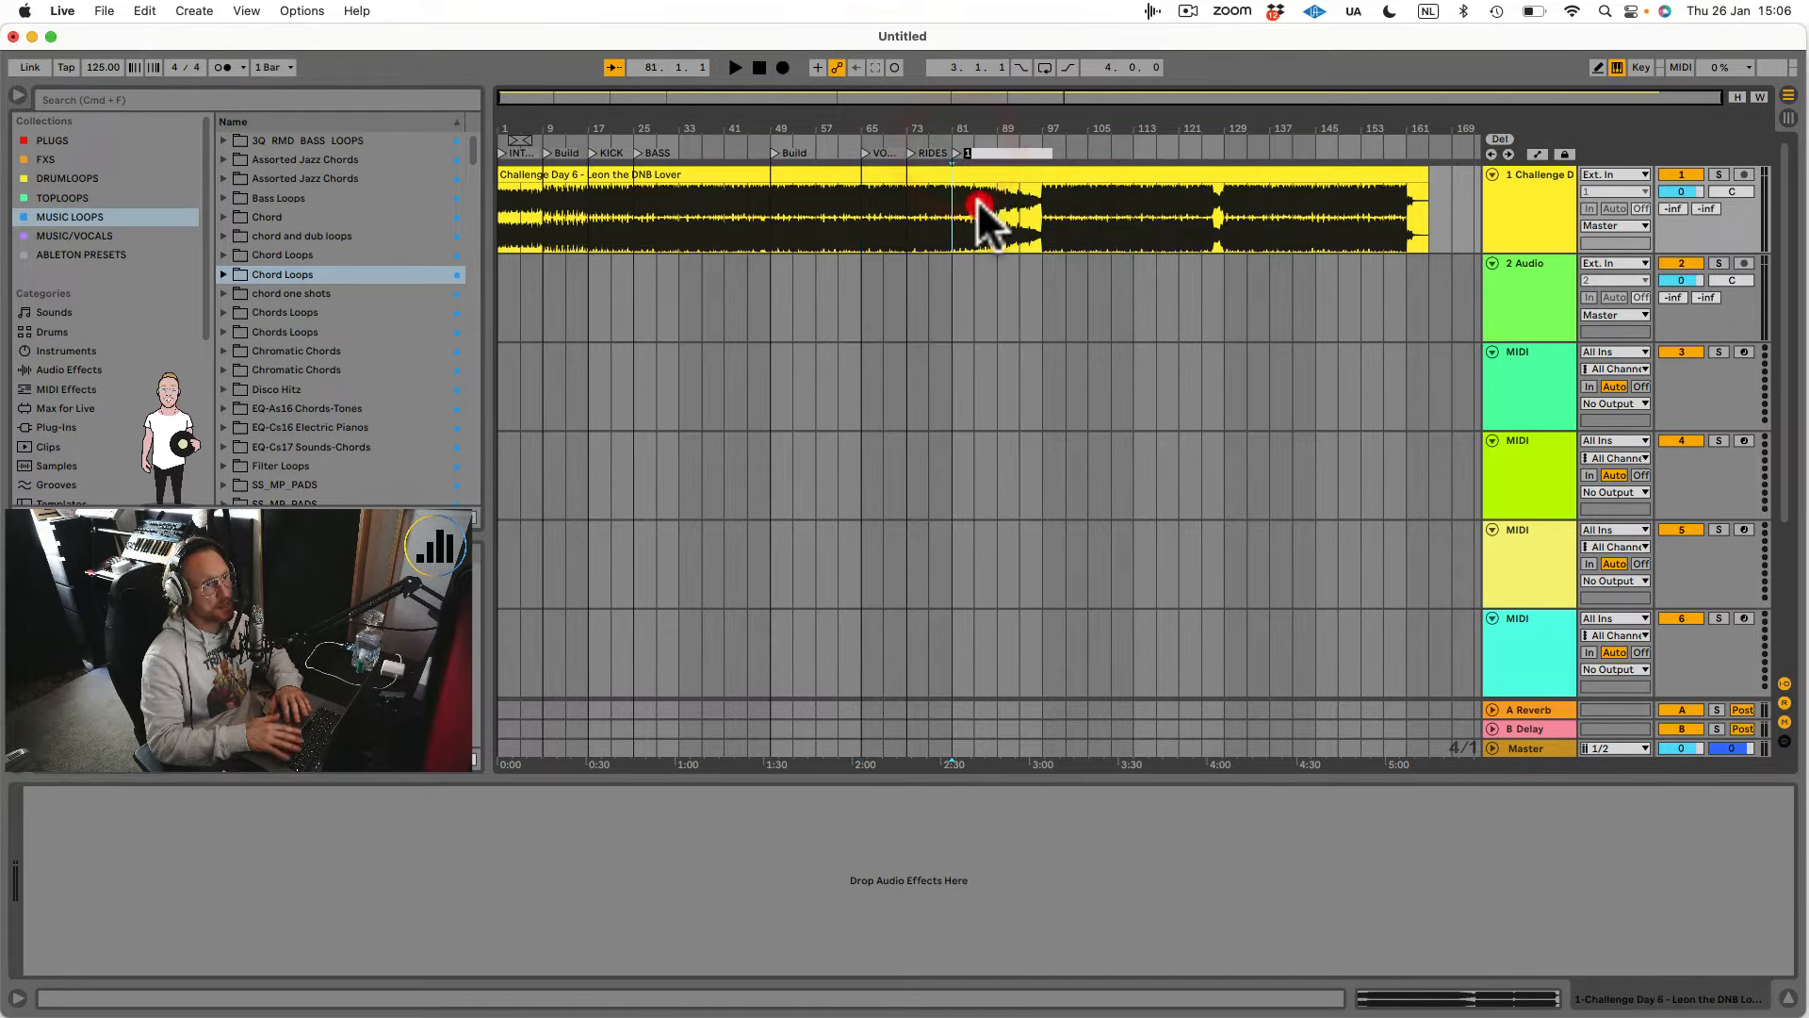
type("B1")
key("Return")
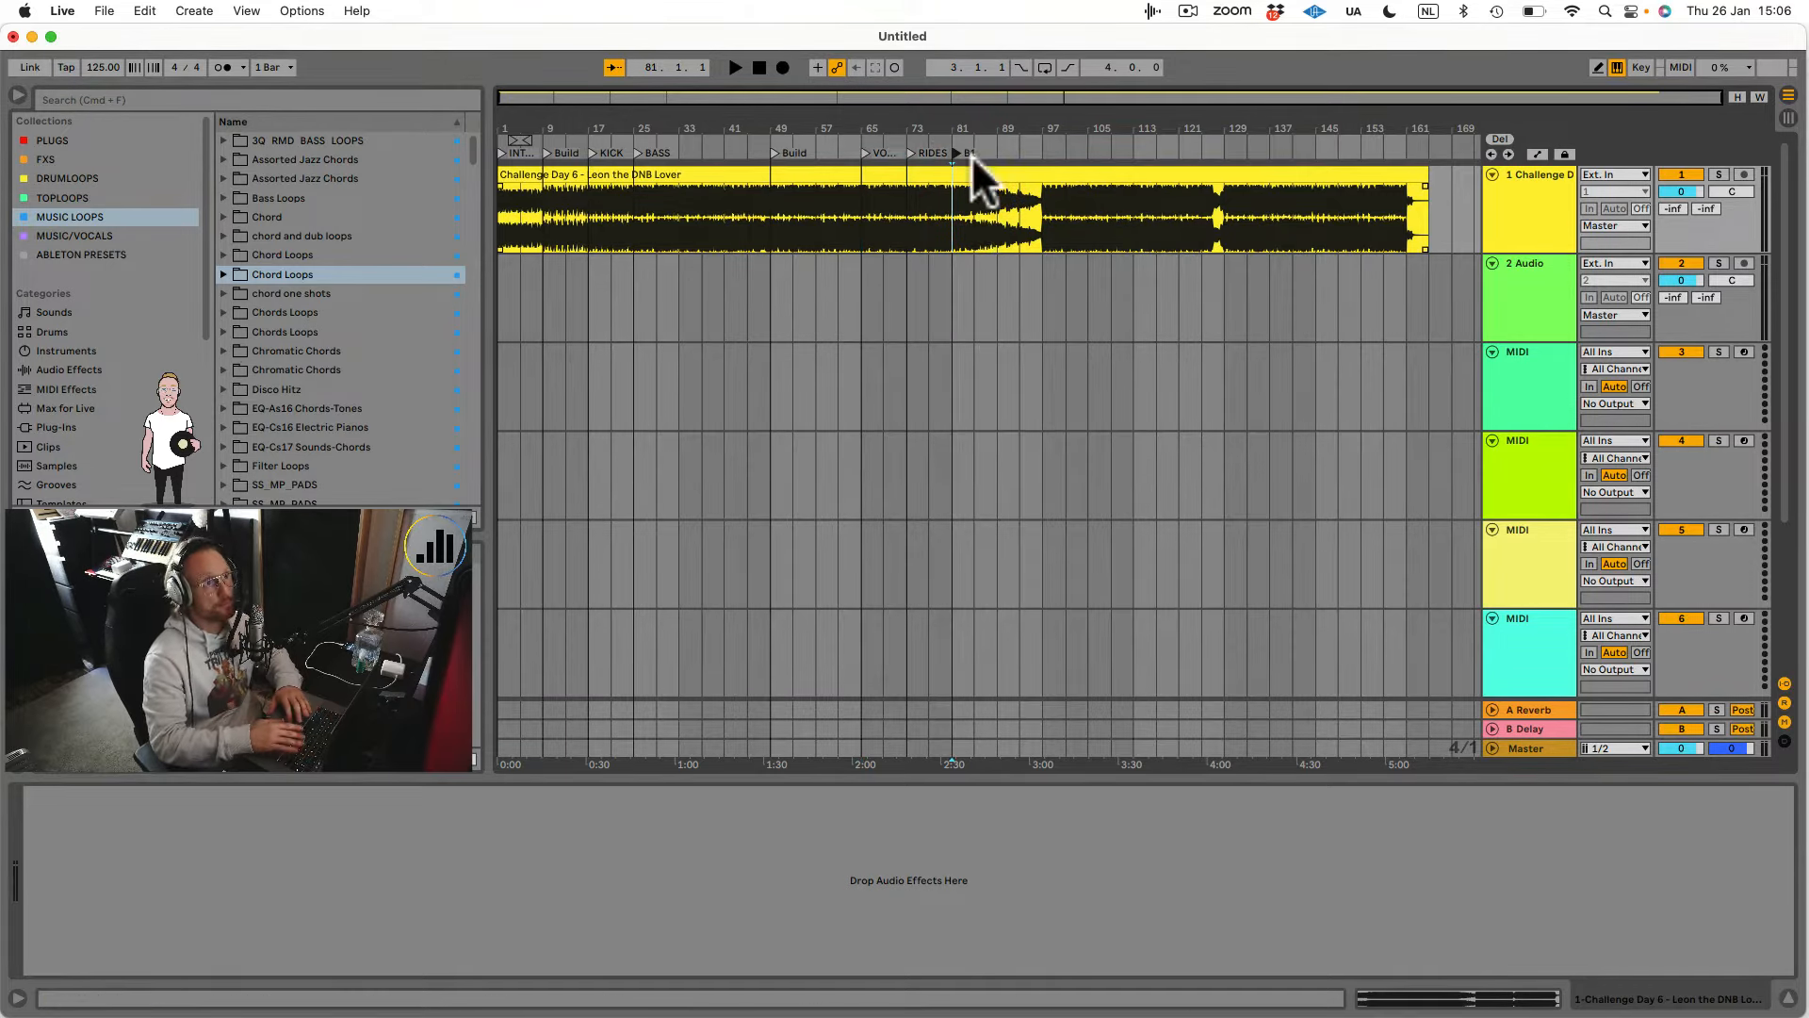
Add a locator named D1 at bar 97, where the waveform becomes dense again.
right_click(1043, 150)
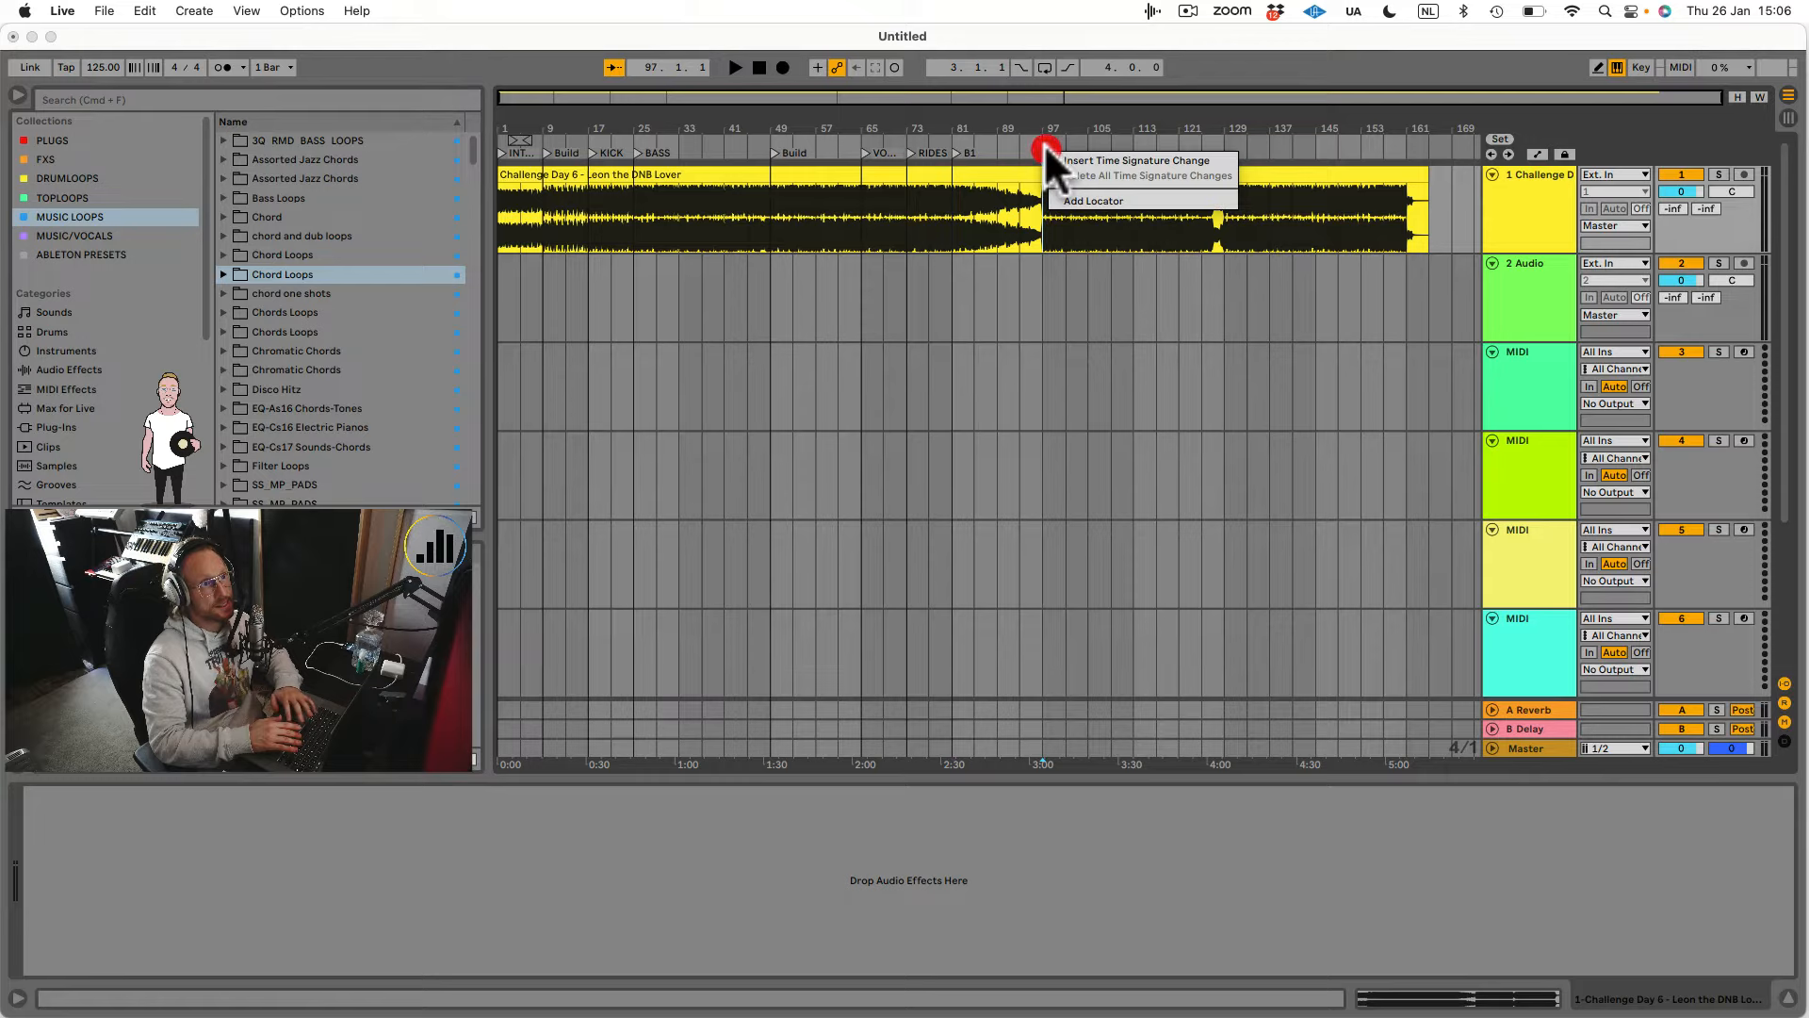
left_click(1076, 200)
type("D1")
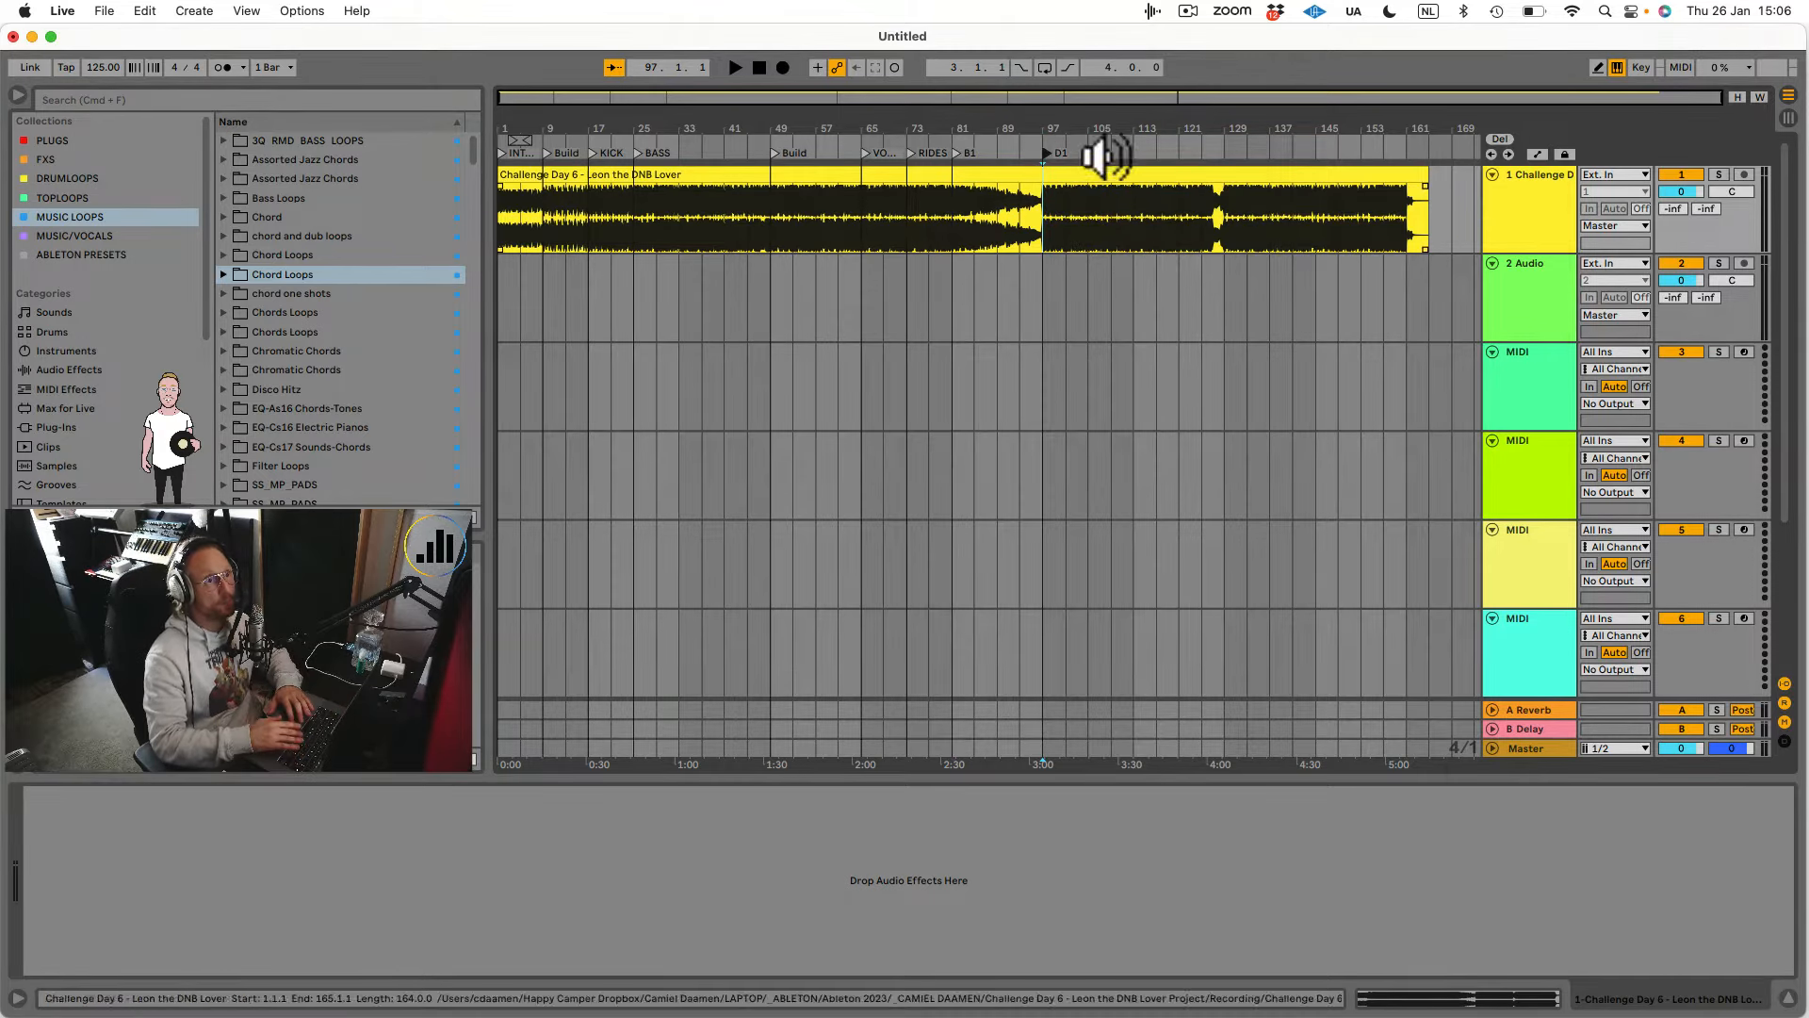
key("Return")
Audition the track around bars 105 to 113 and add a locator named energy at bar 113.
left_click(1134, 209)
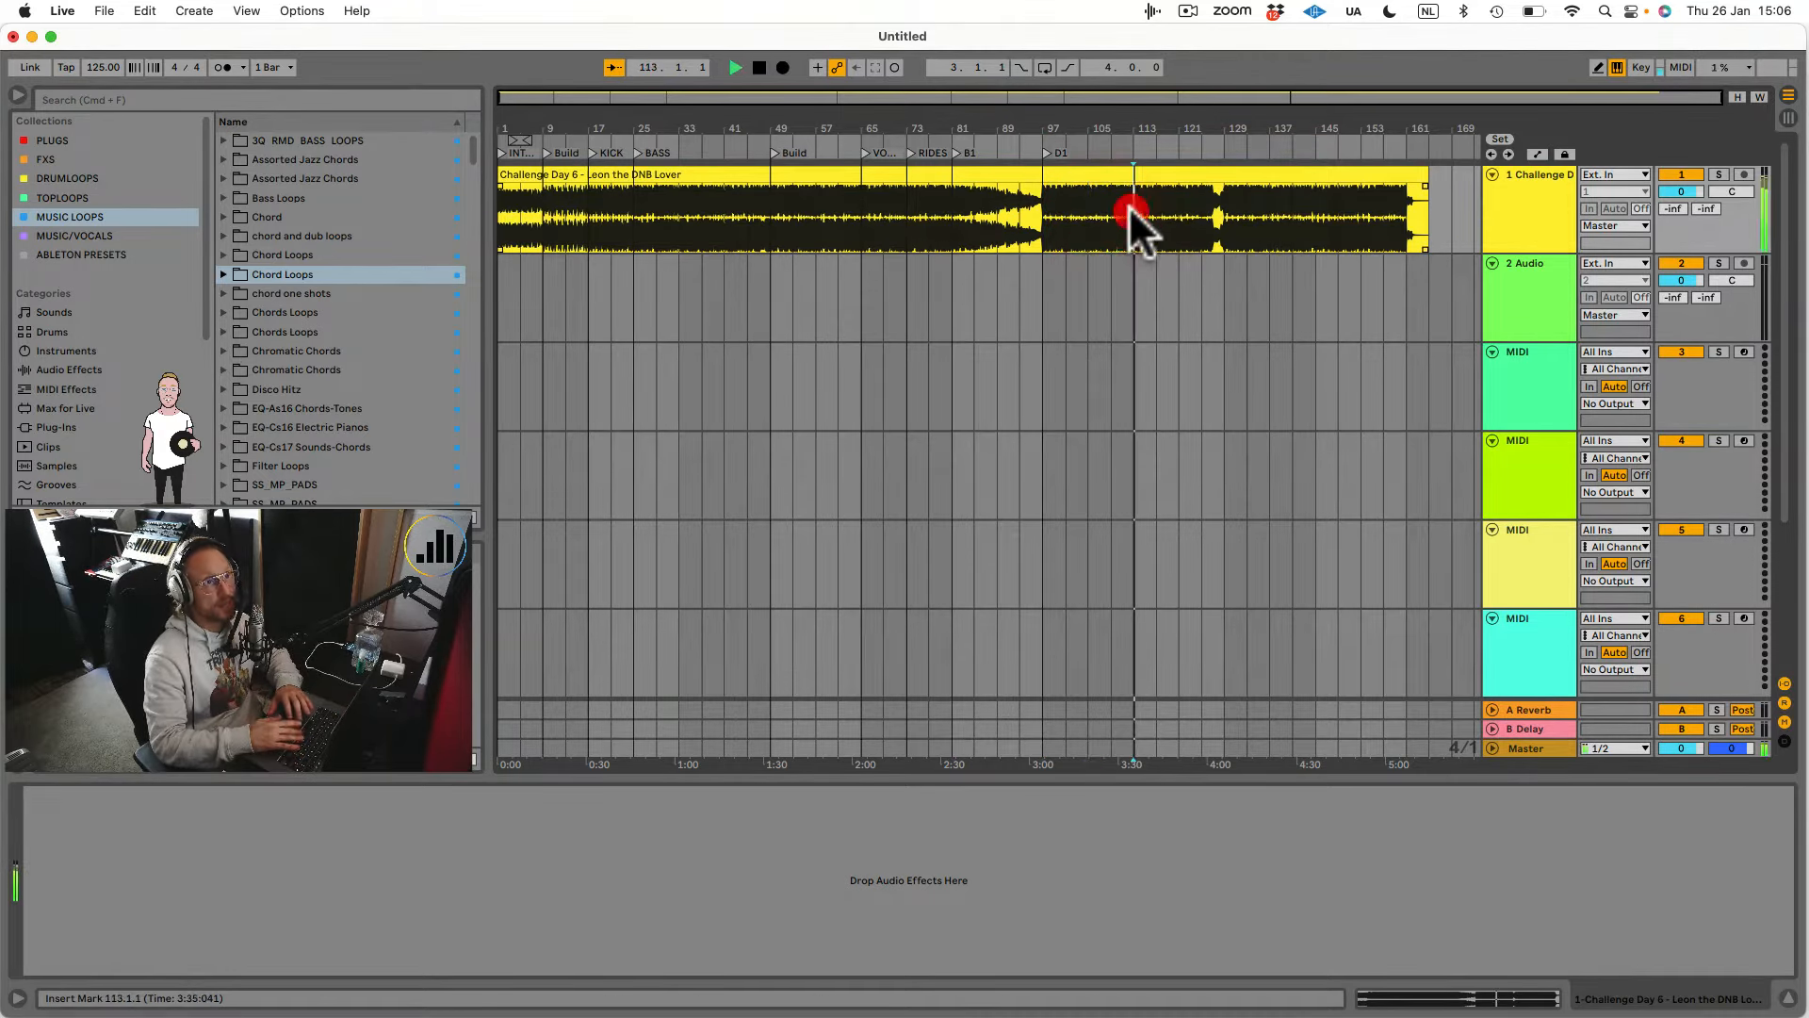
key("space")
left_click(1090, 206)
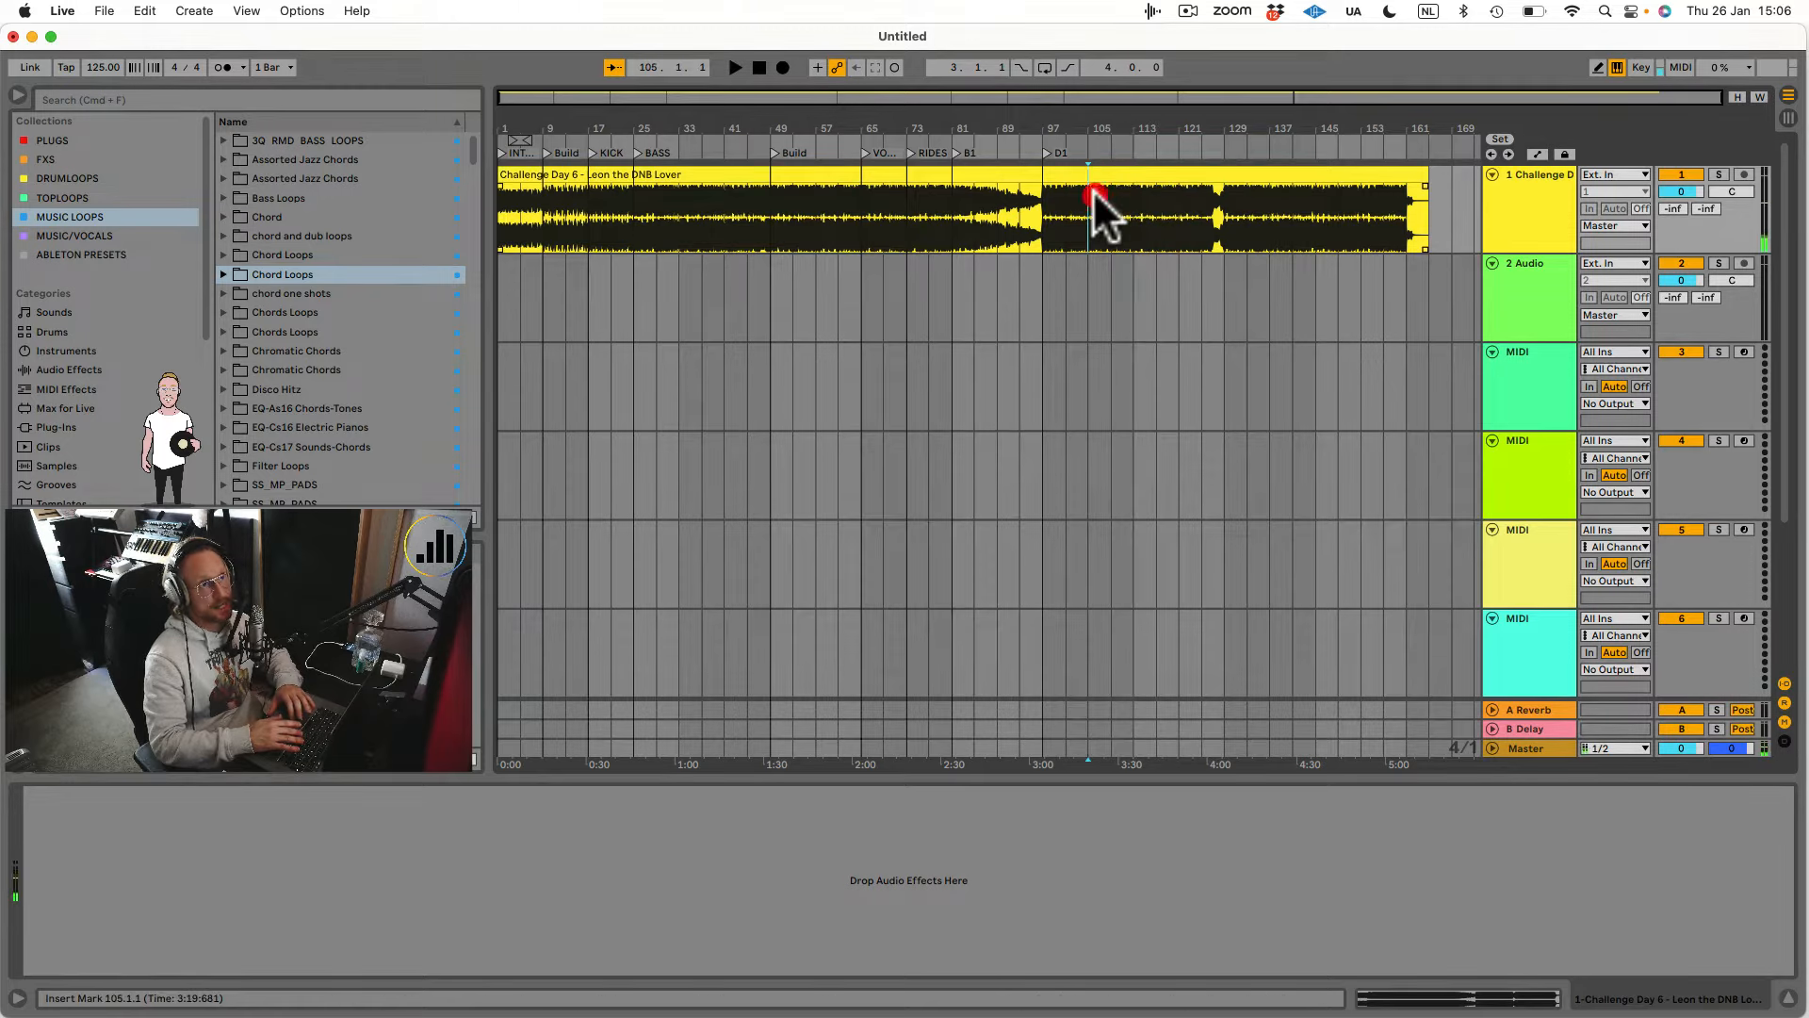
left_click(1110, 184)
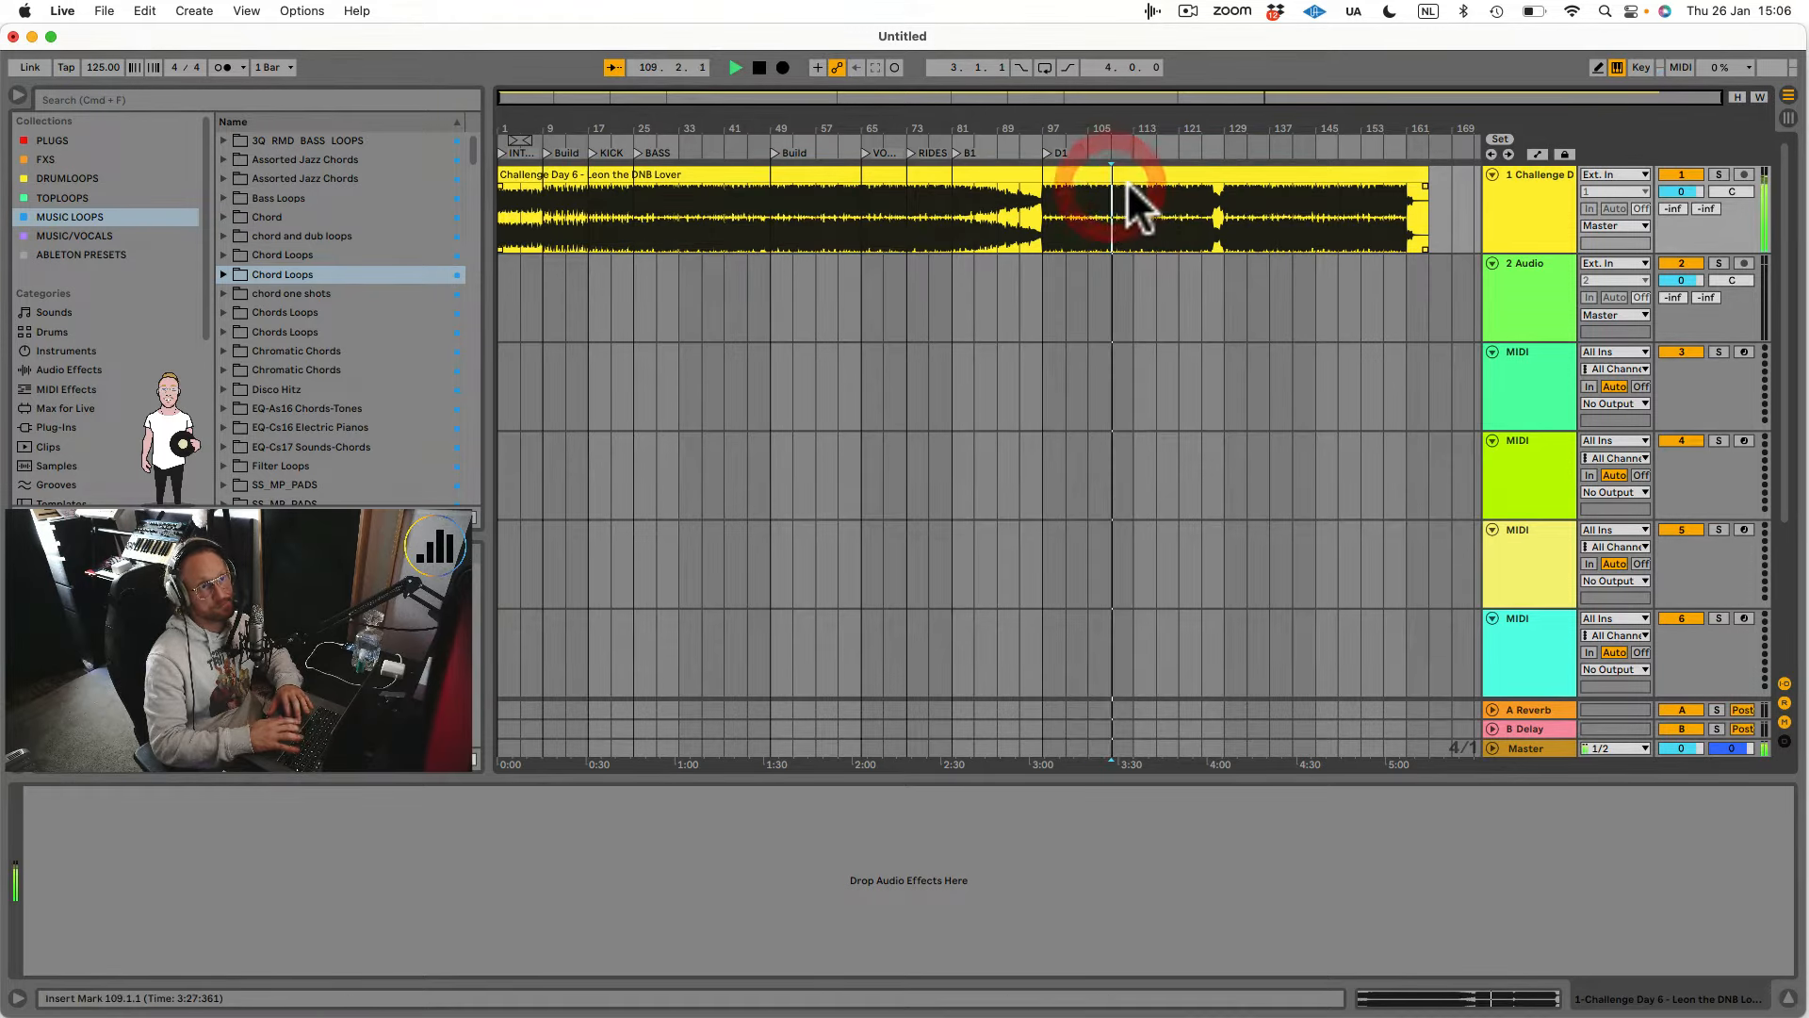
left_click(1132, 187)
key("space")
right_click(1134, 142)
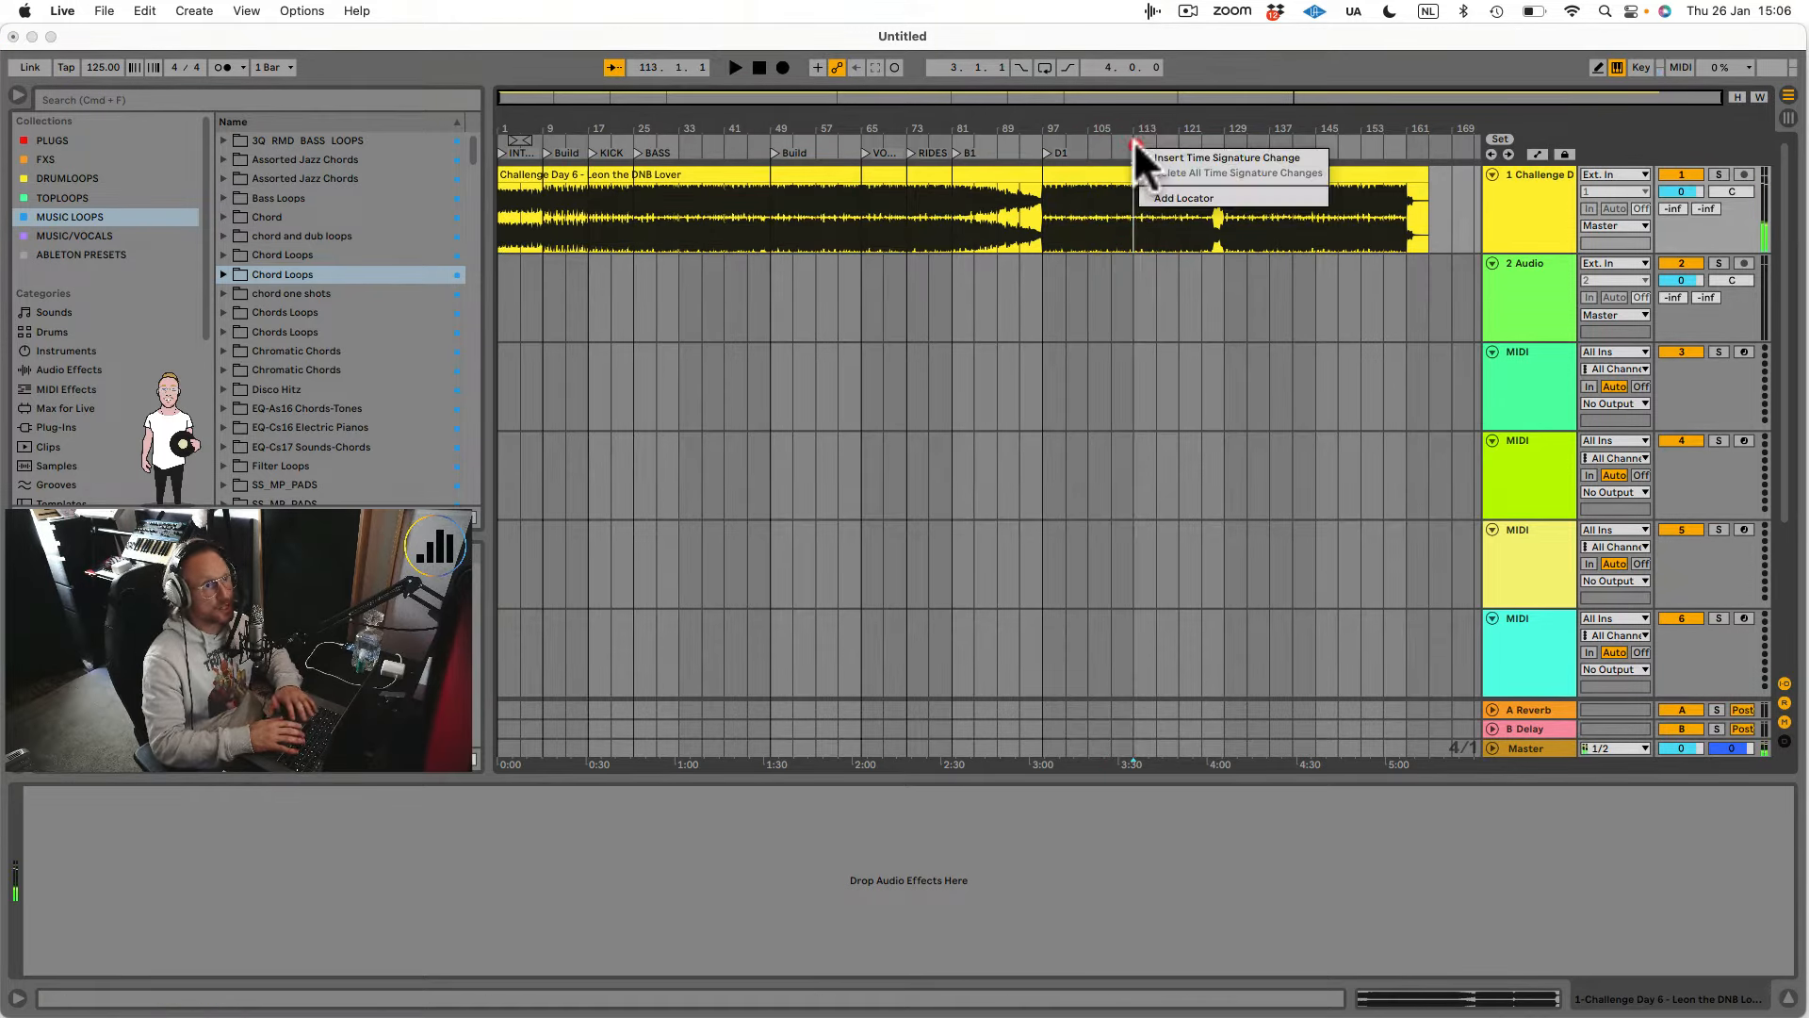
left_click(1158, 197)
key("super+r")
type("energy")
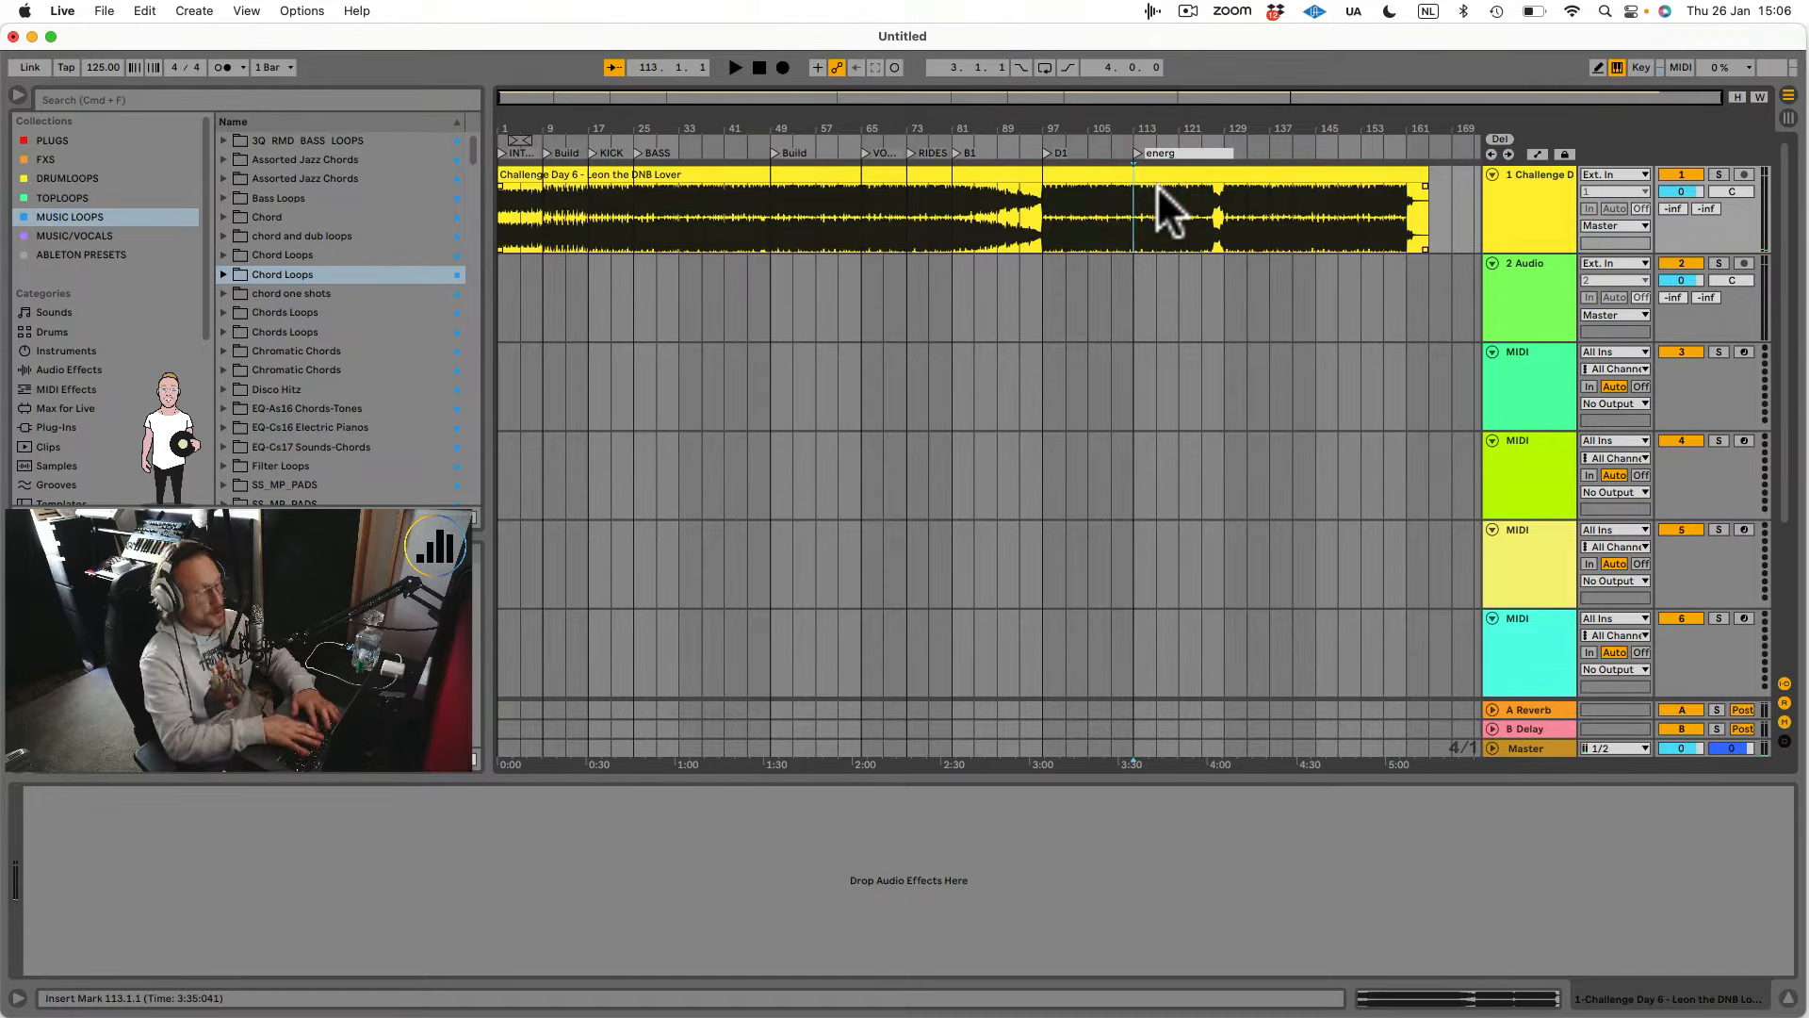
key("Return")
Audition the track from bar 125 and add a locator named b2 there.
left_click(1207, 207)
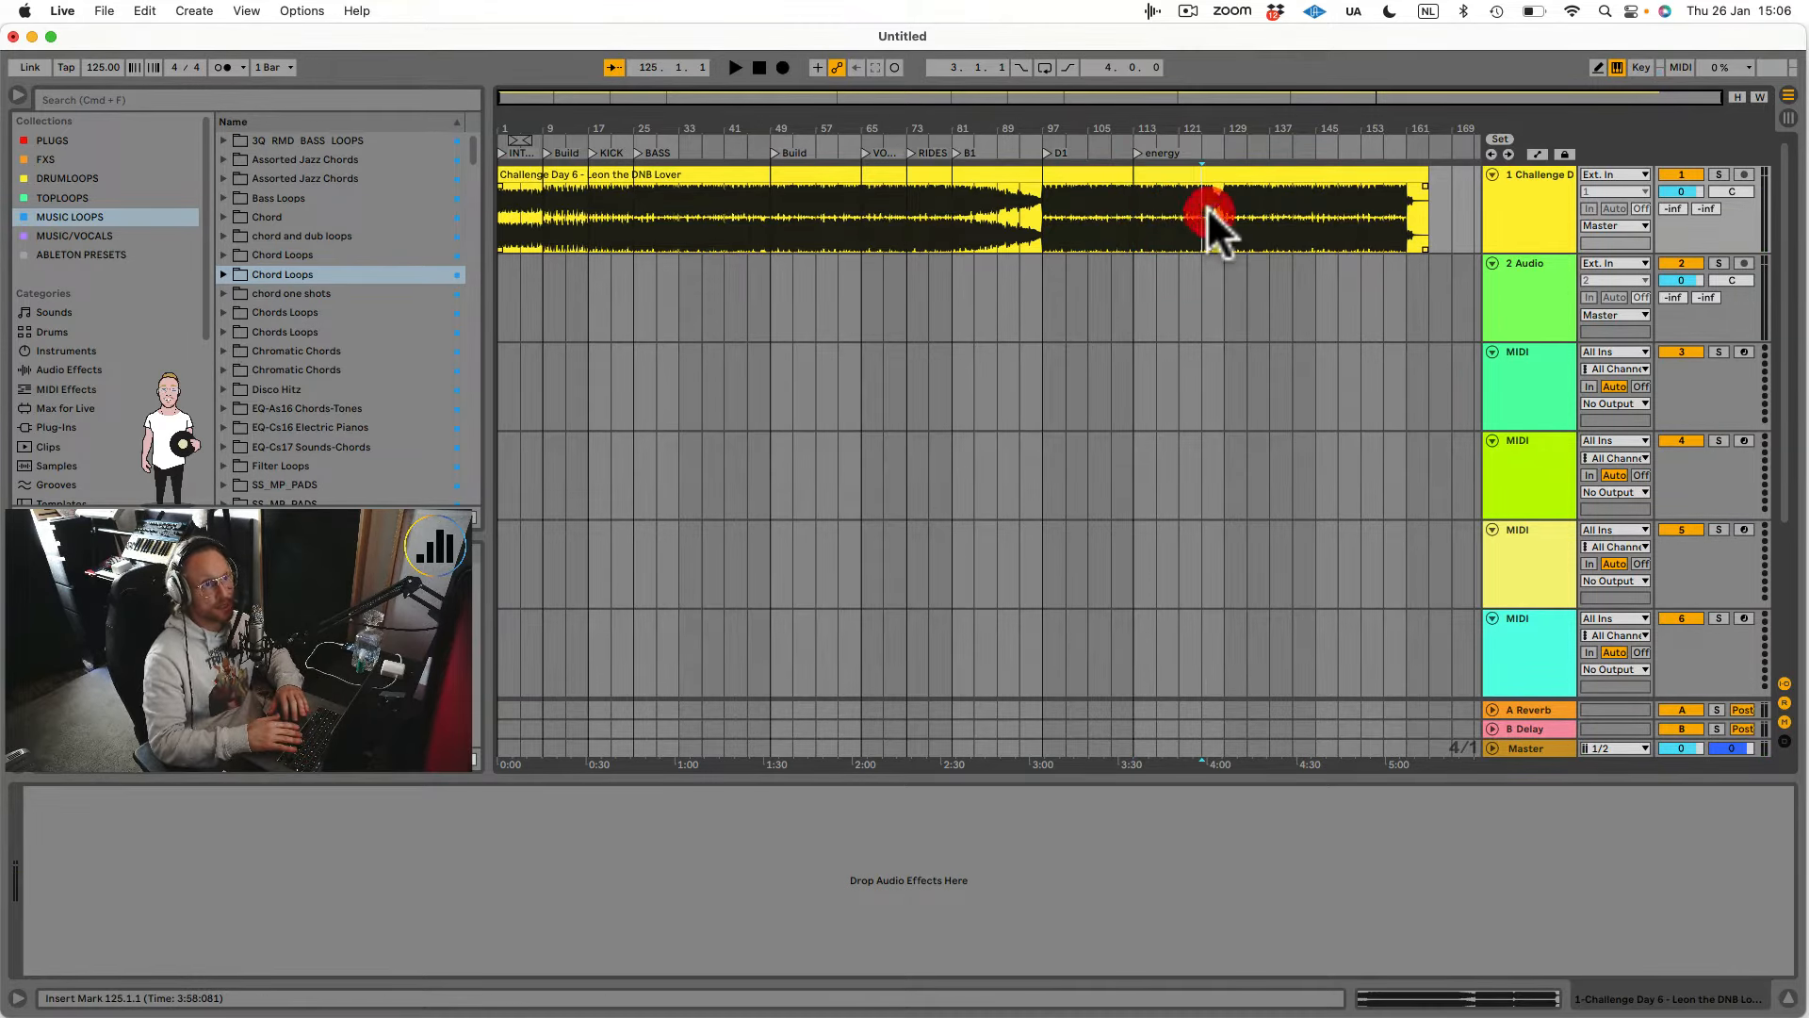
key("space")
key("space")
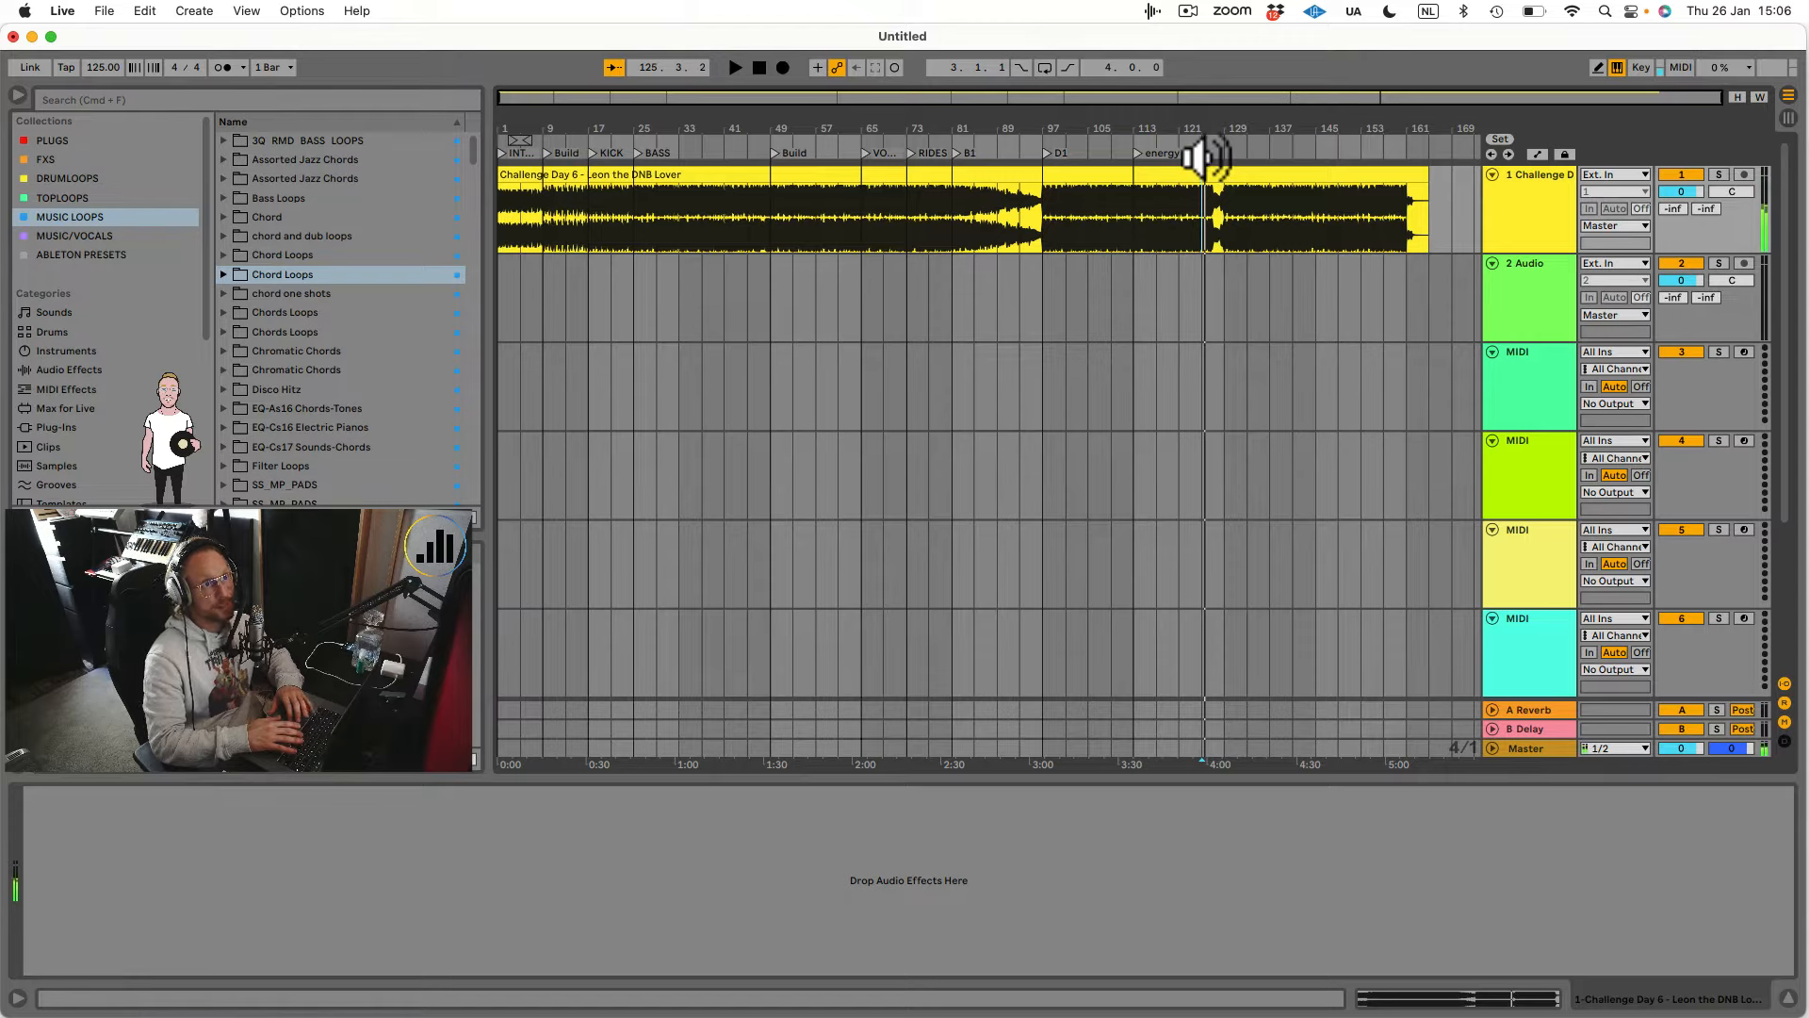
right_click(1202, 155)
left_click(1216, 199)
key("super+r")
type("b2")
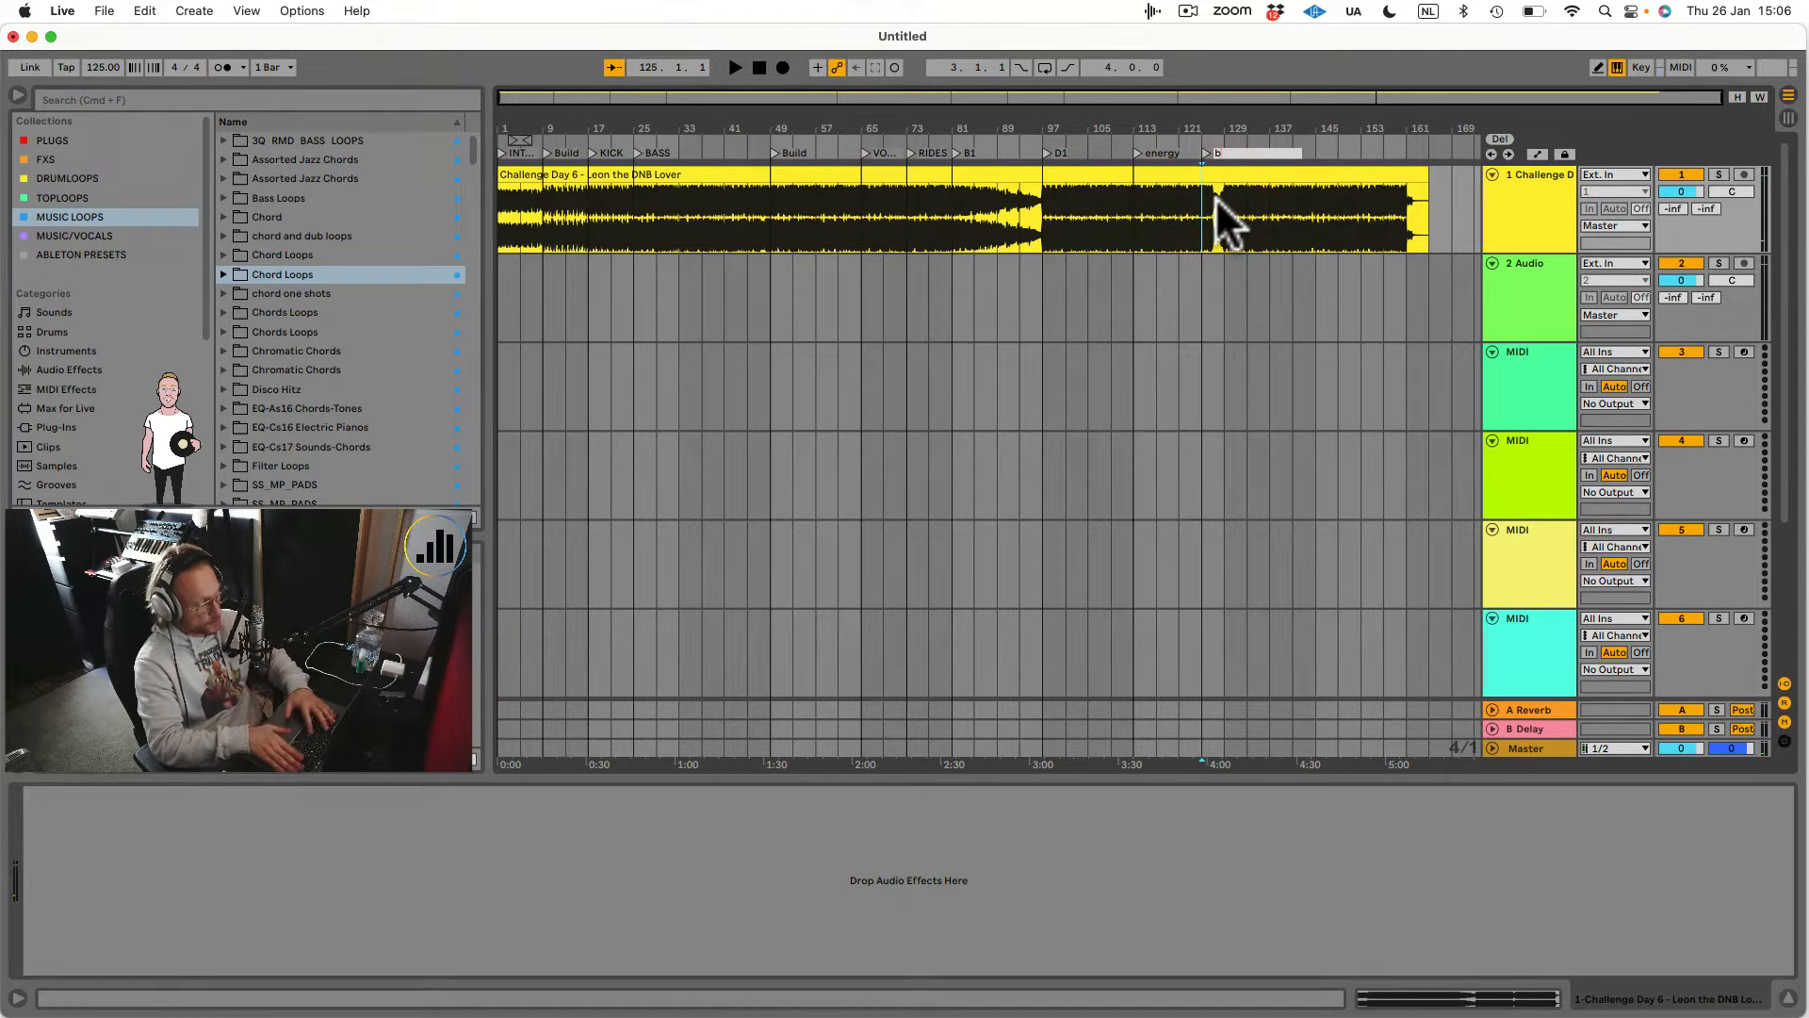
key("Return")
Add a locator named D2 at bar 129, just after the short gap in the waveform.
right_click(1225, 150)
left_click(1224, 151)
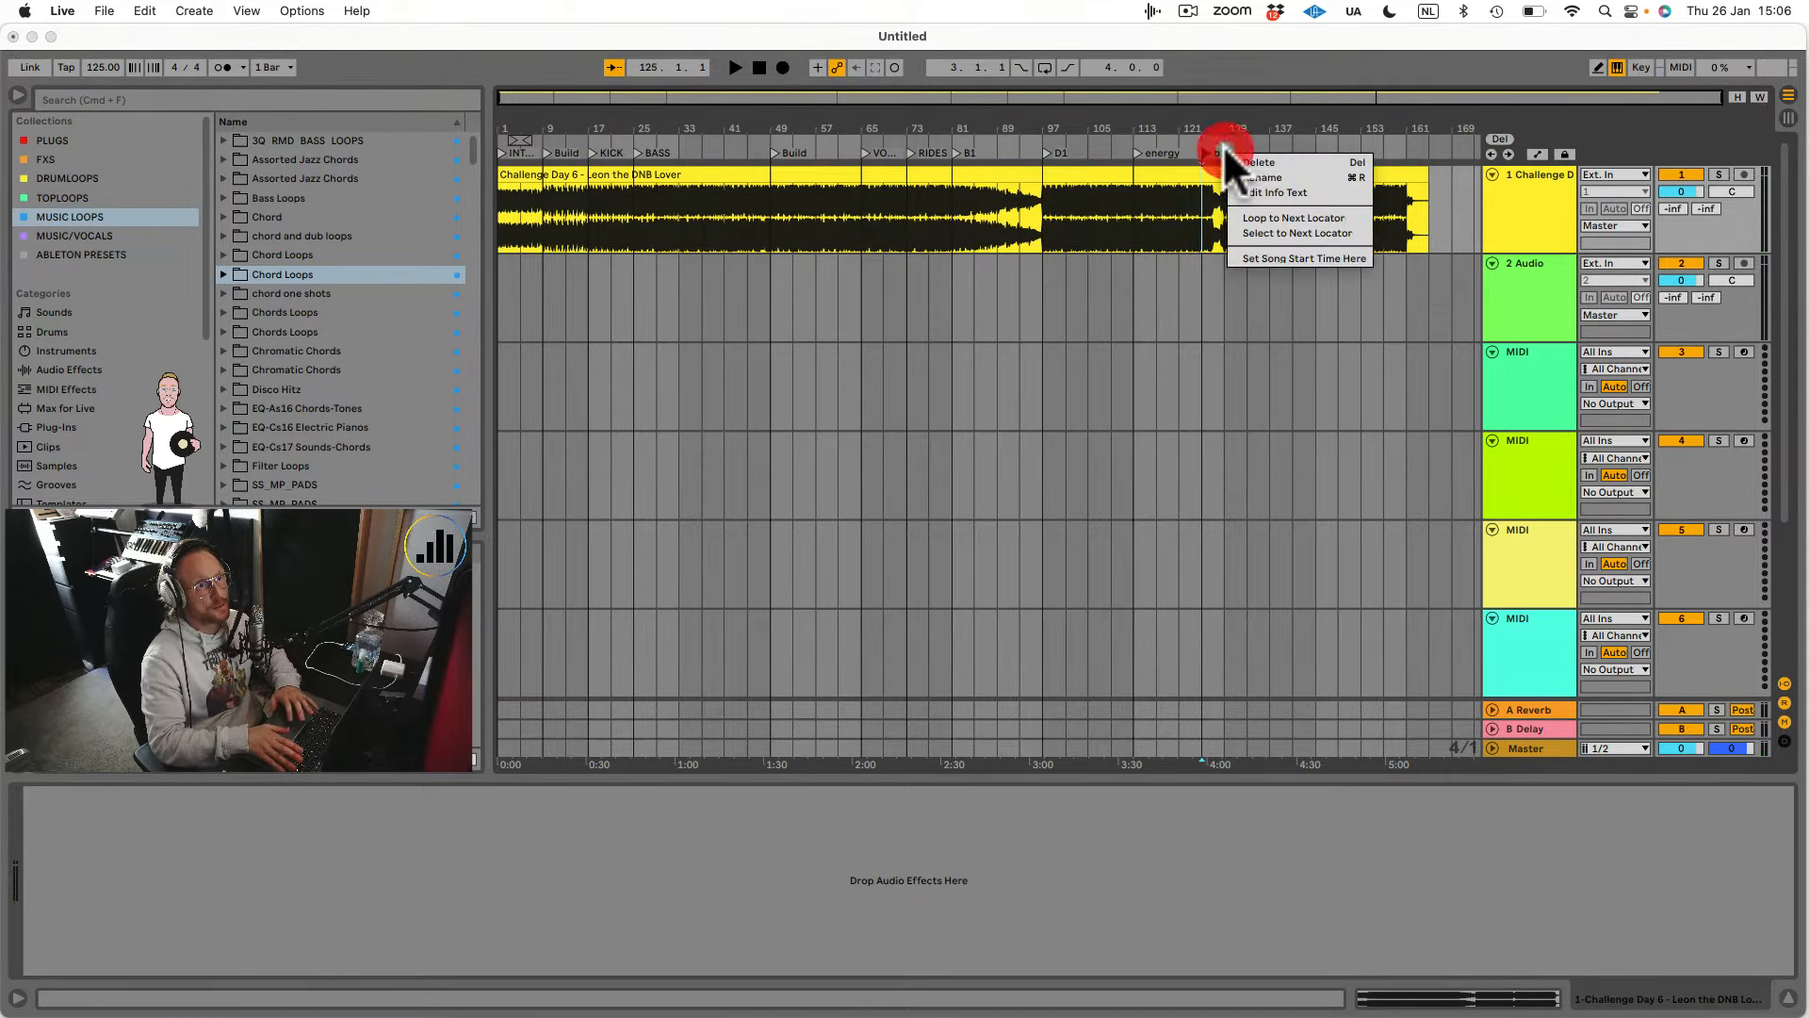
right_click(1231, 145)
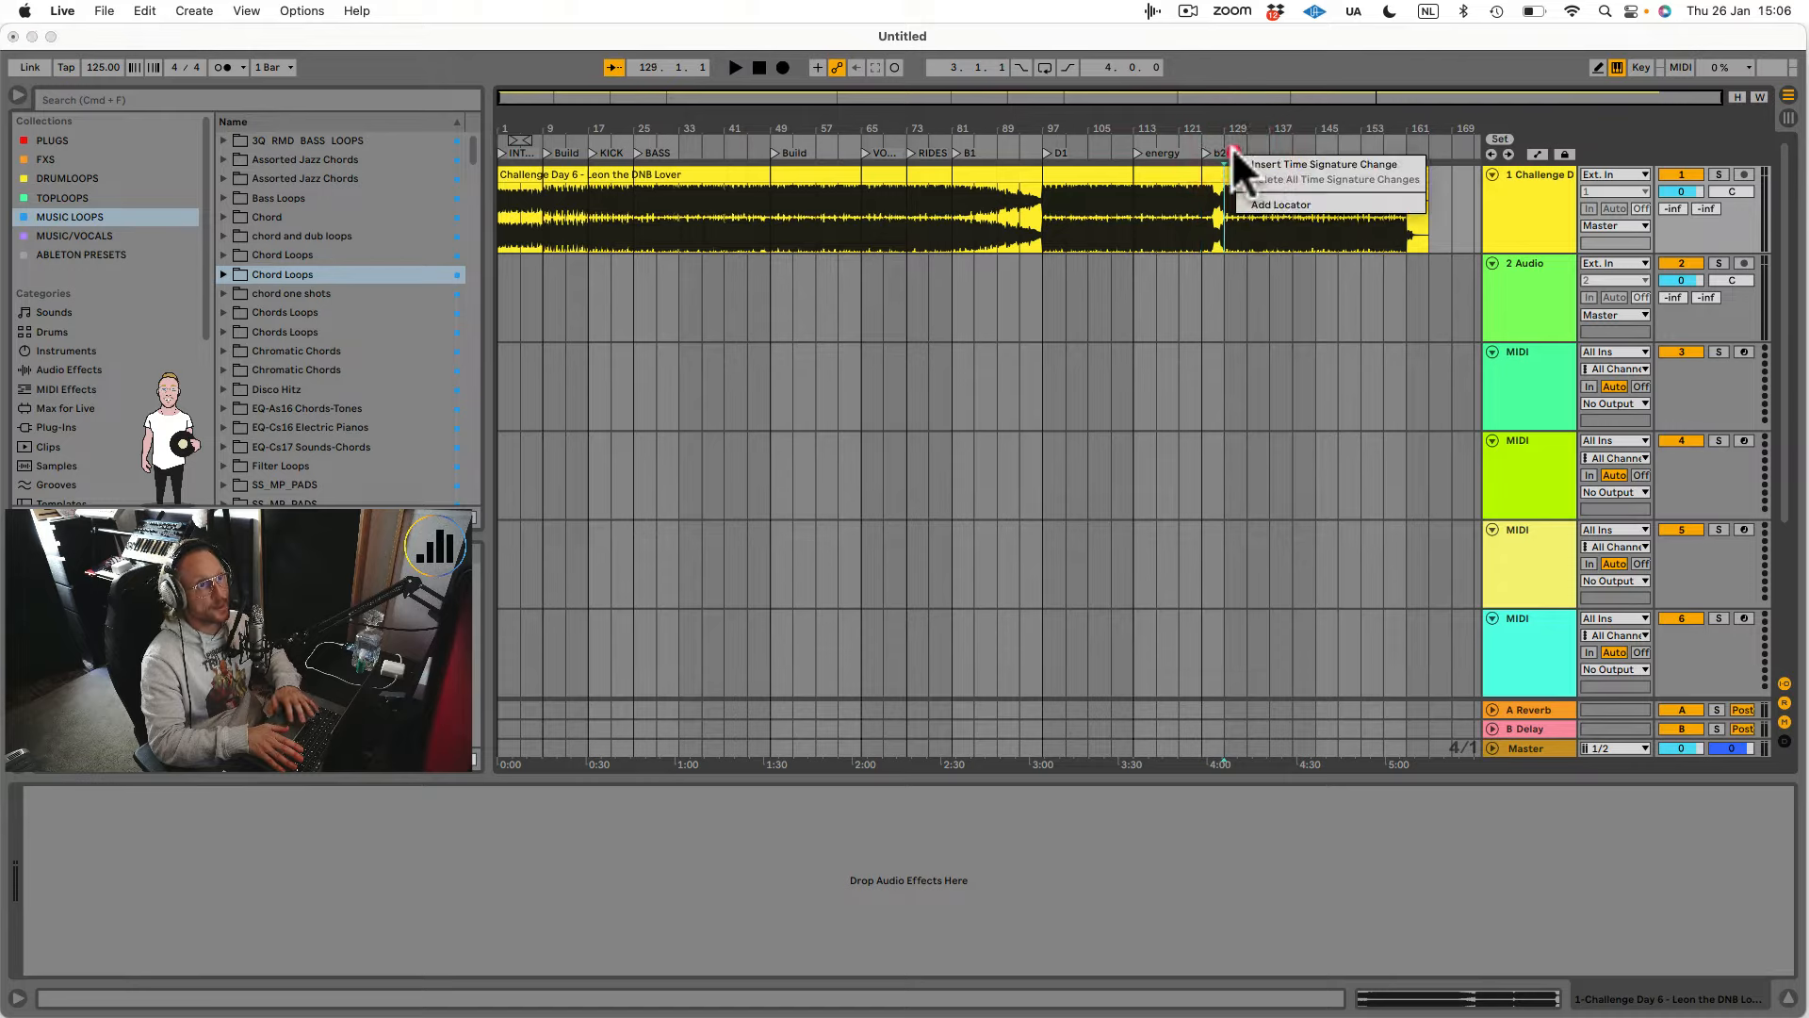
left_click(1252, 204)
key("super+r")
type("D2")
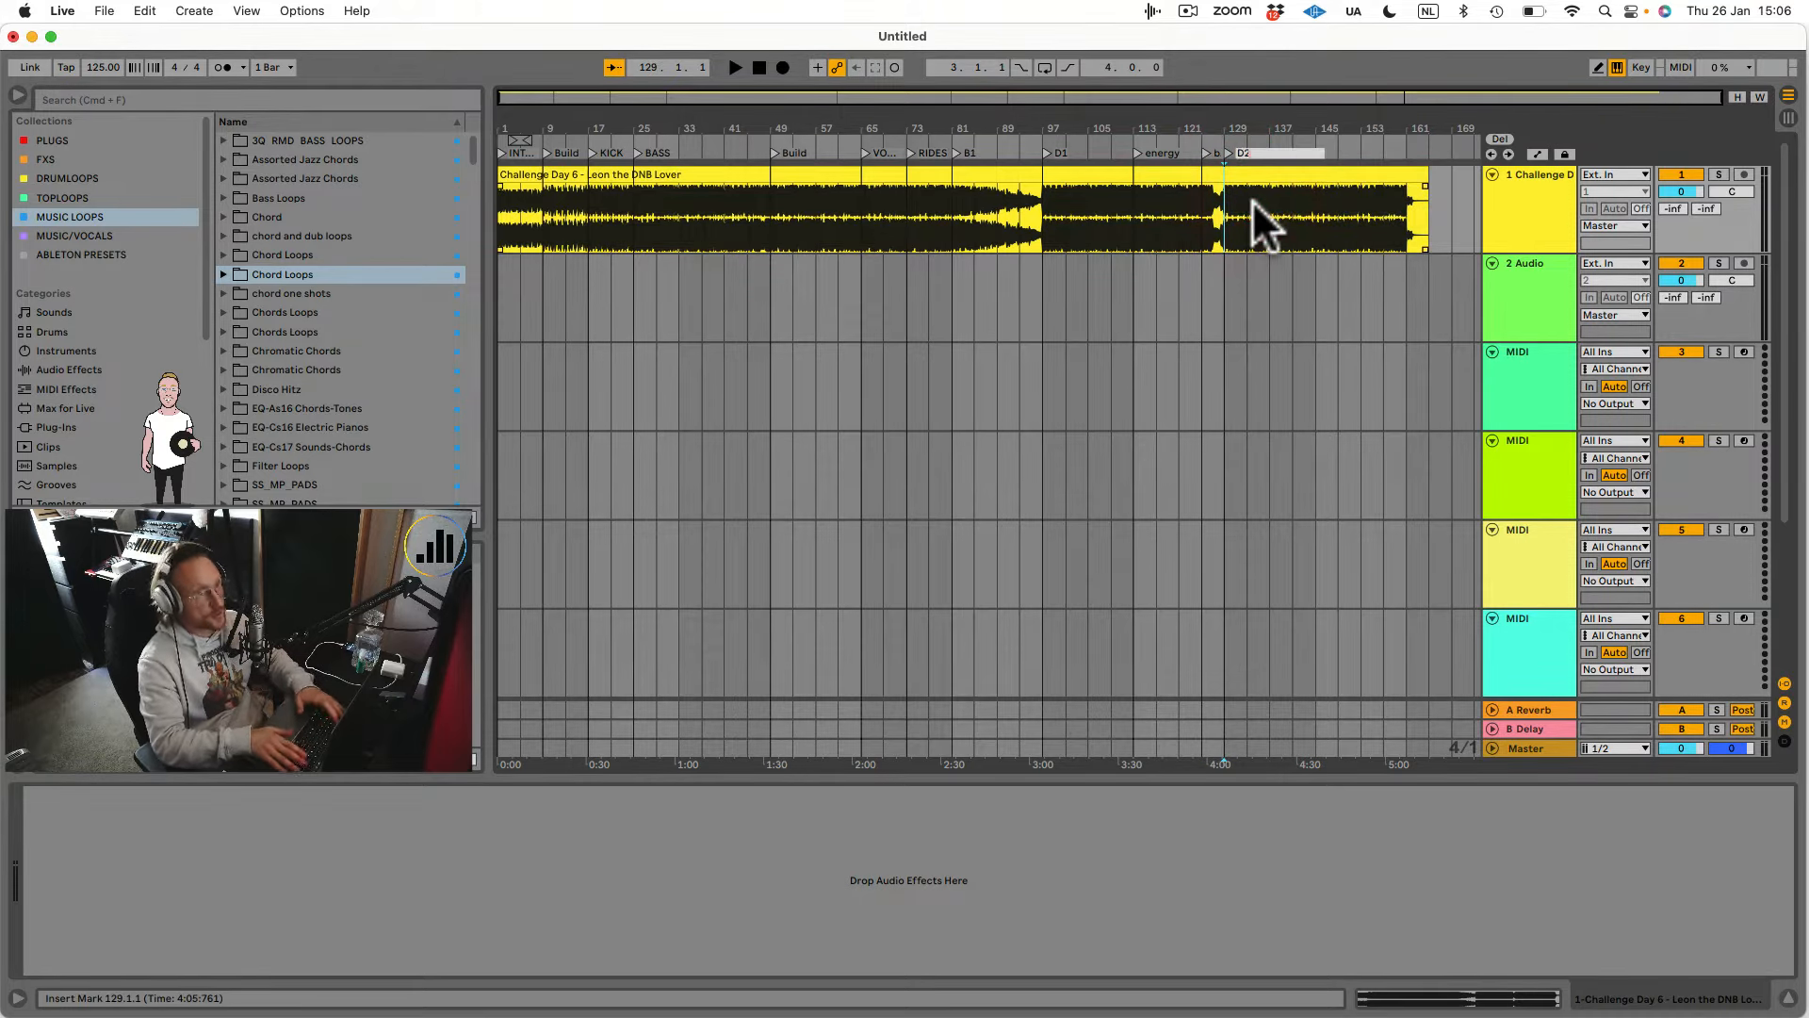
key("Return")
Audition the track around bar 144 and add a locator named OUTRO at bar 145.
left_click(1310, 150)
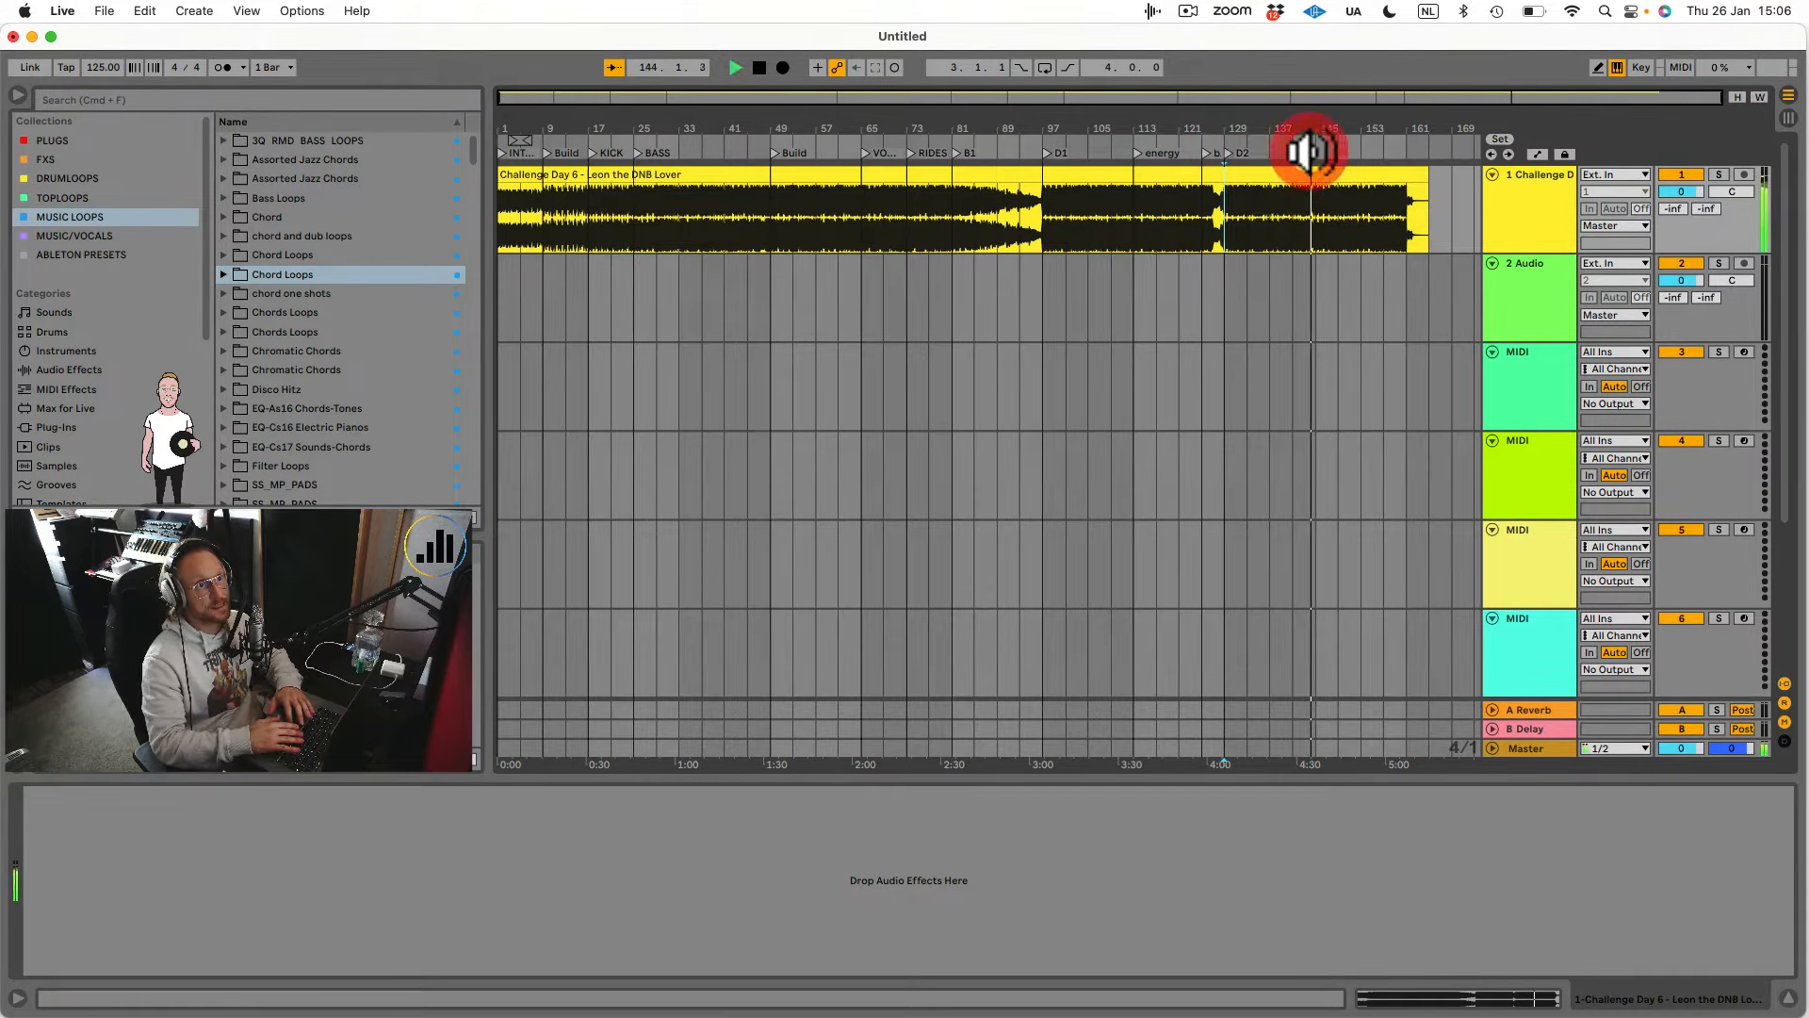
right_click(1313, 145)
left_click(1337, 202)
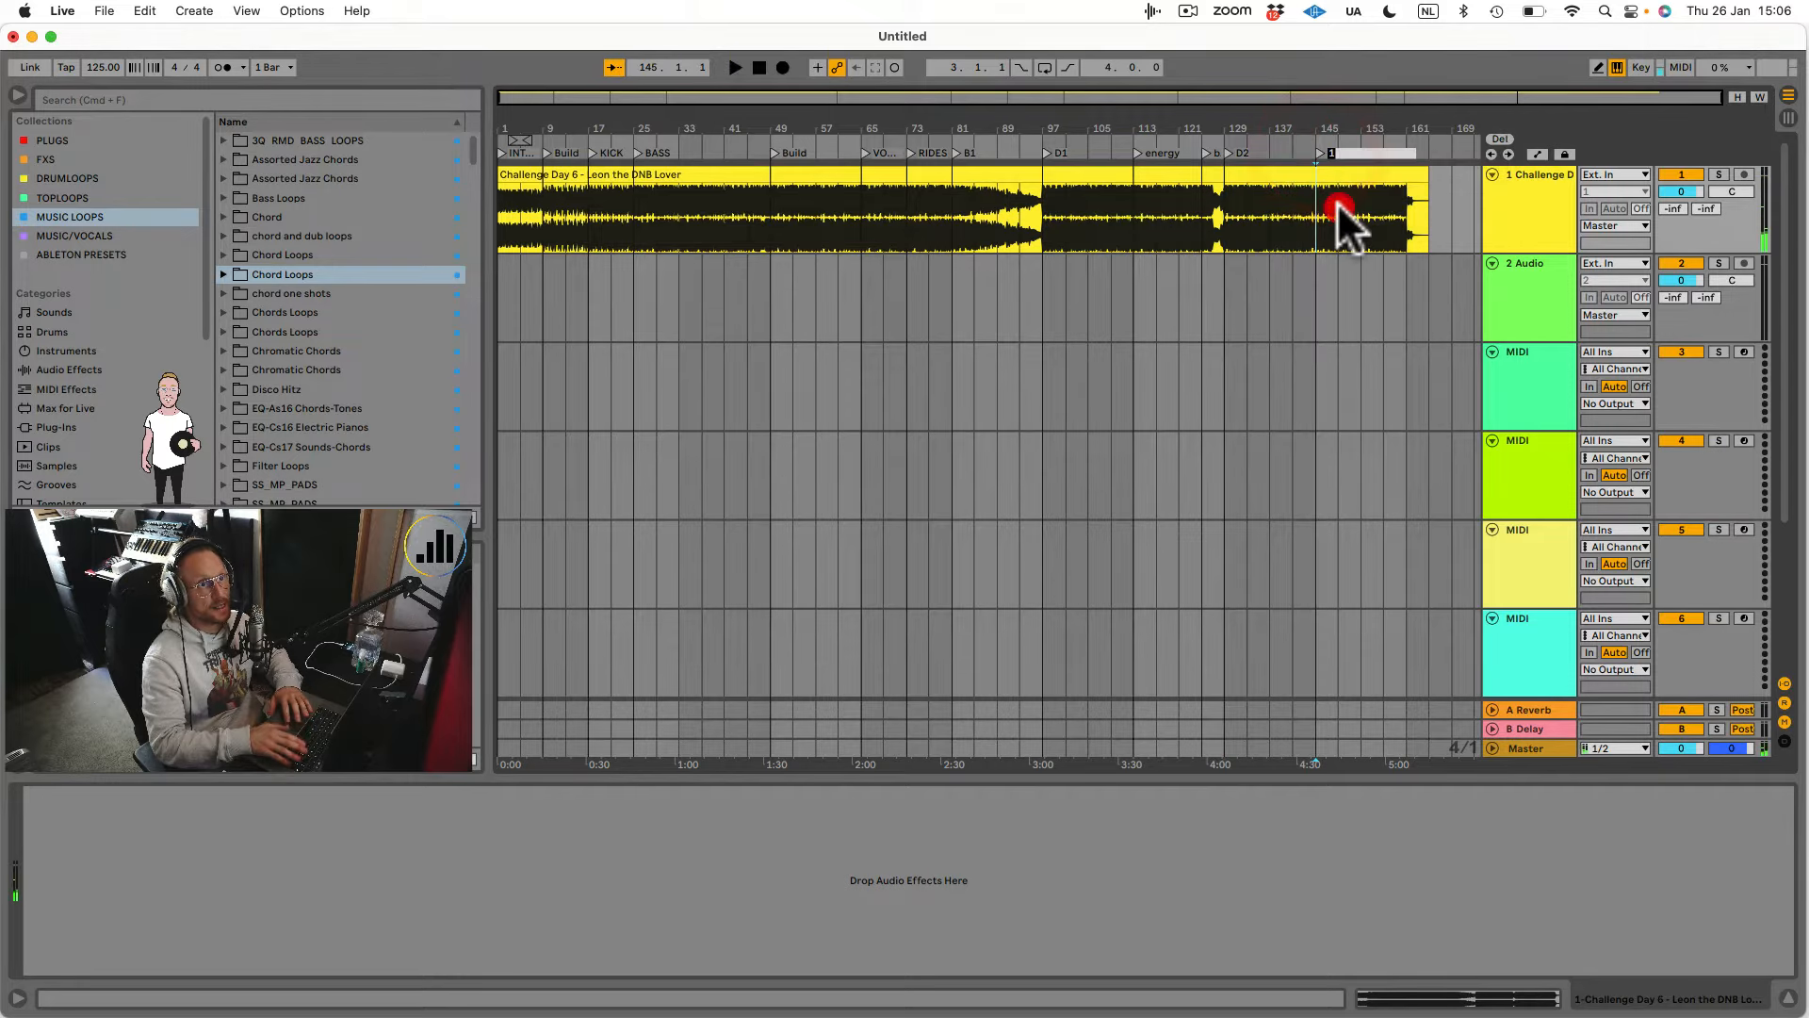
key("super+r")
type("OUT")
key("Return")
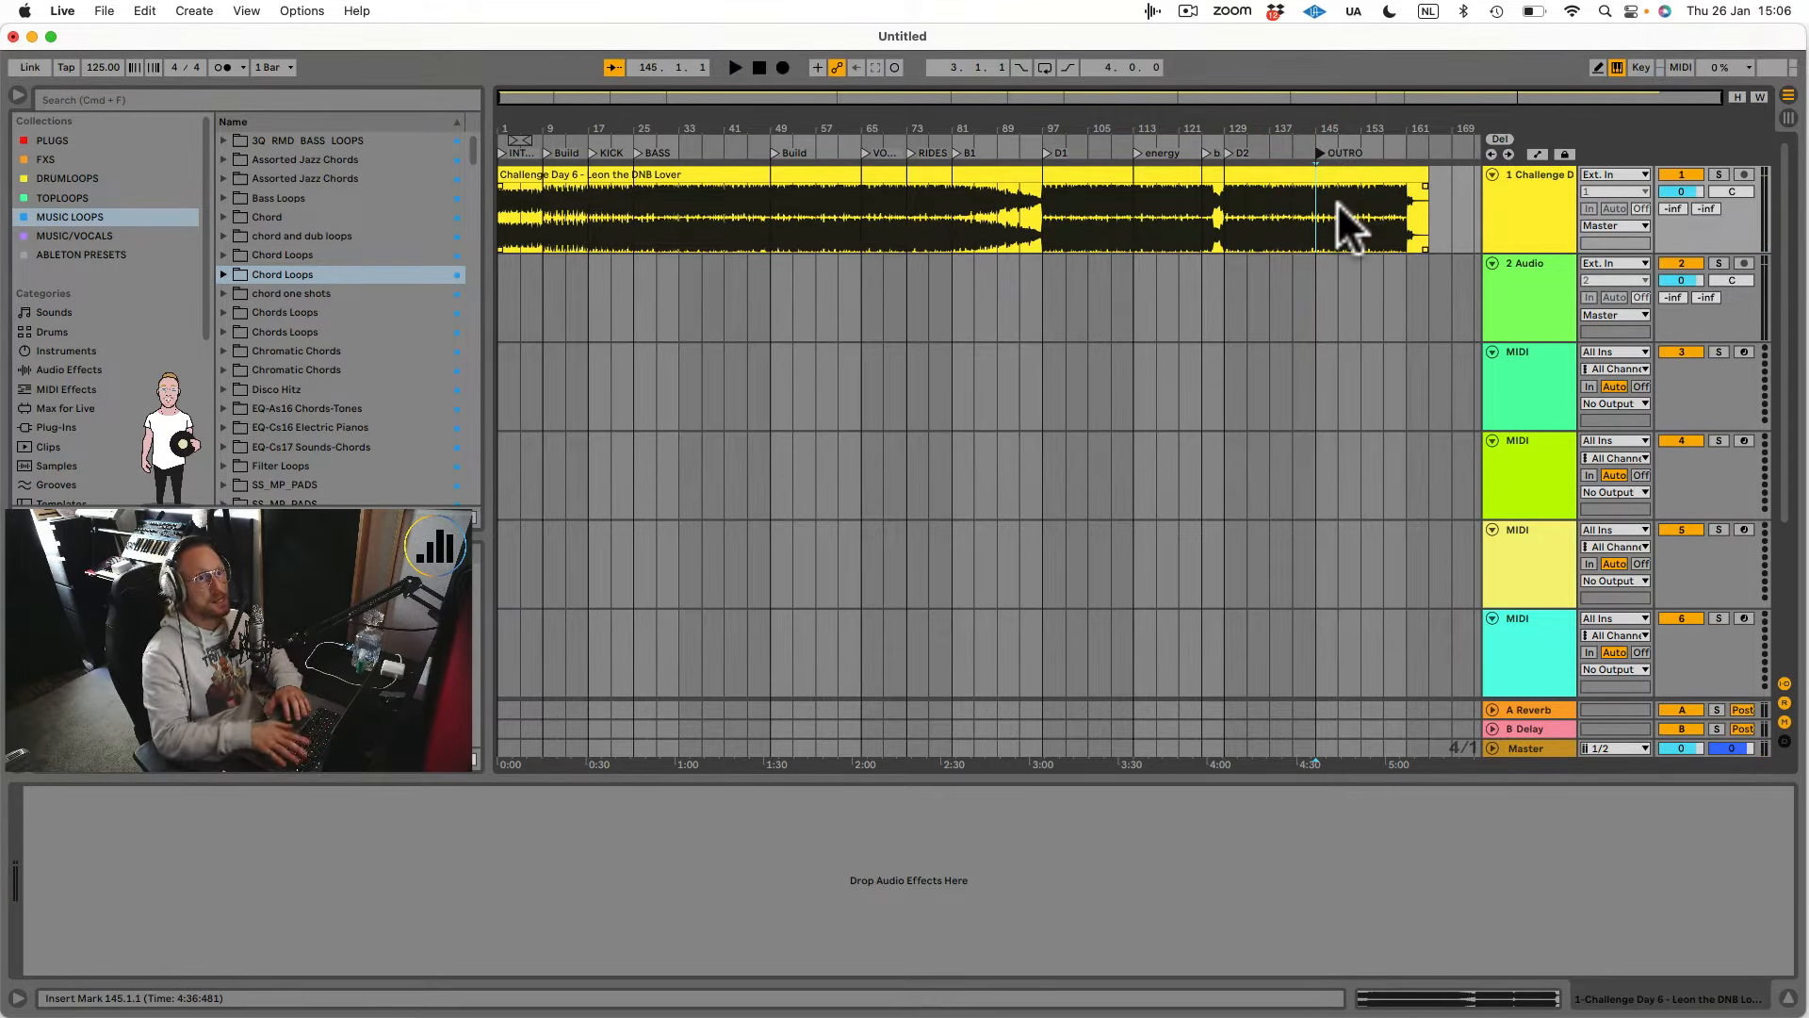
Delete the reference clip from the first audio track and move the uppermost MIDI track above both audio tracks.
left_click(1093, 172)
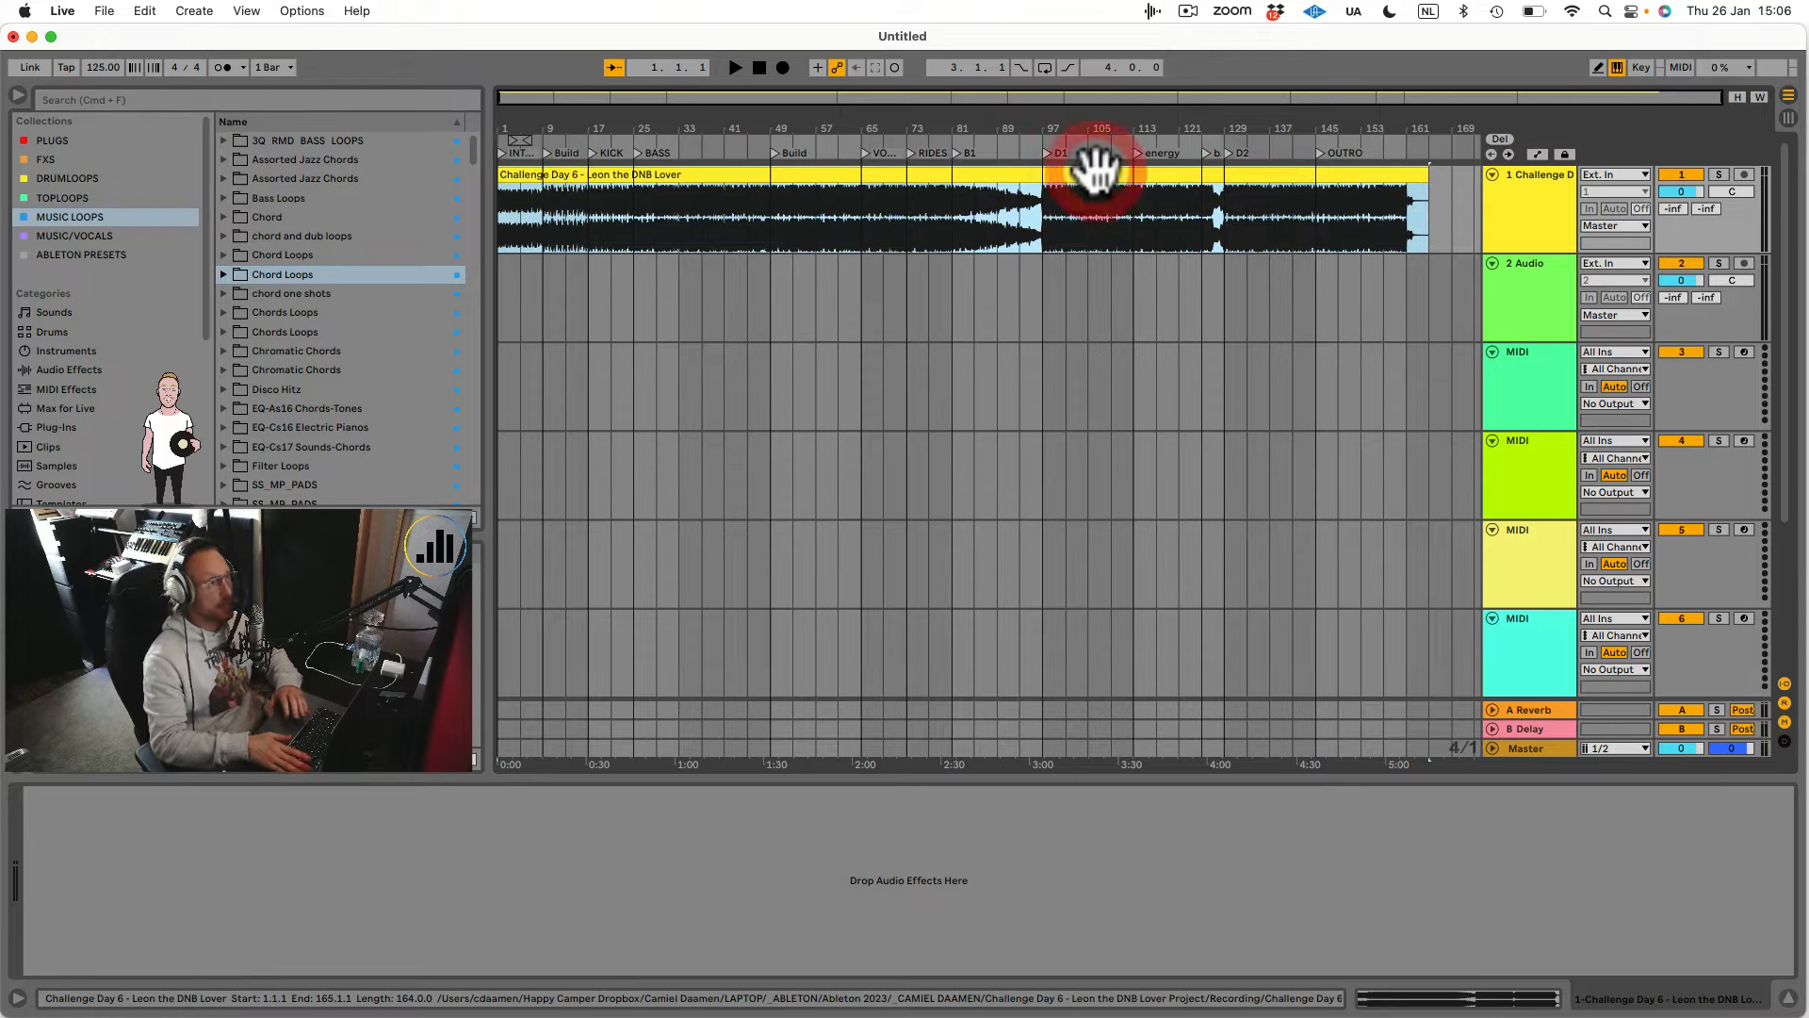
key("Delete")
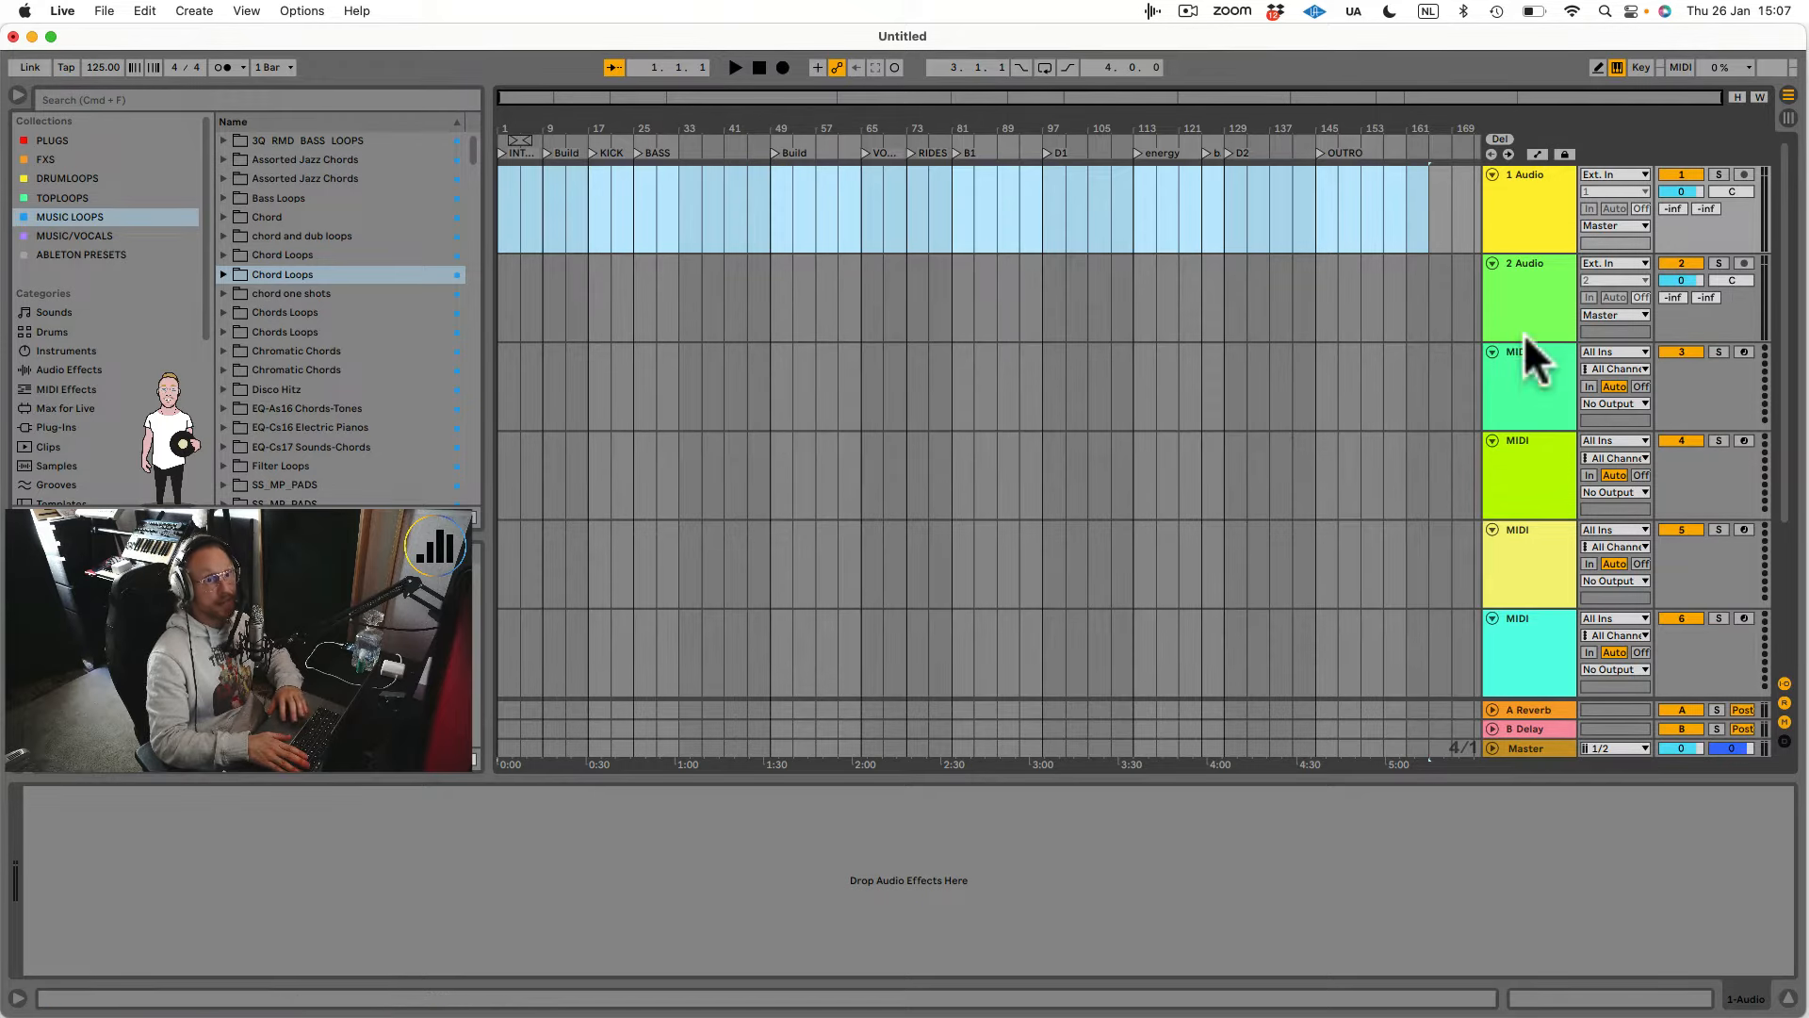
left_click_drag(1535, 359, 1525, 181)
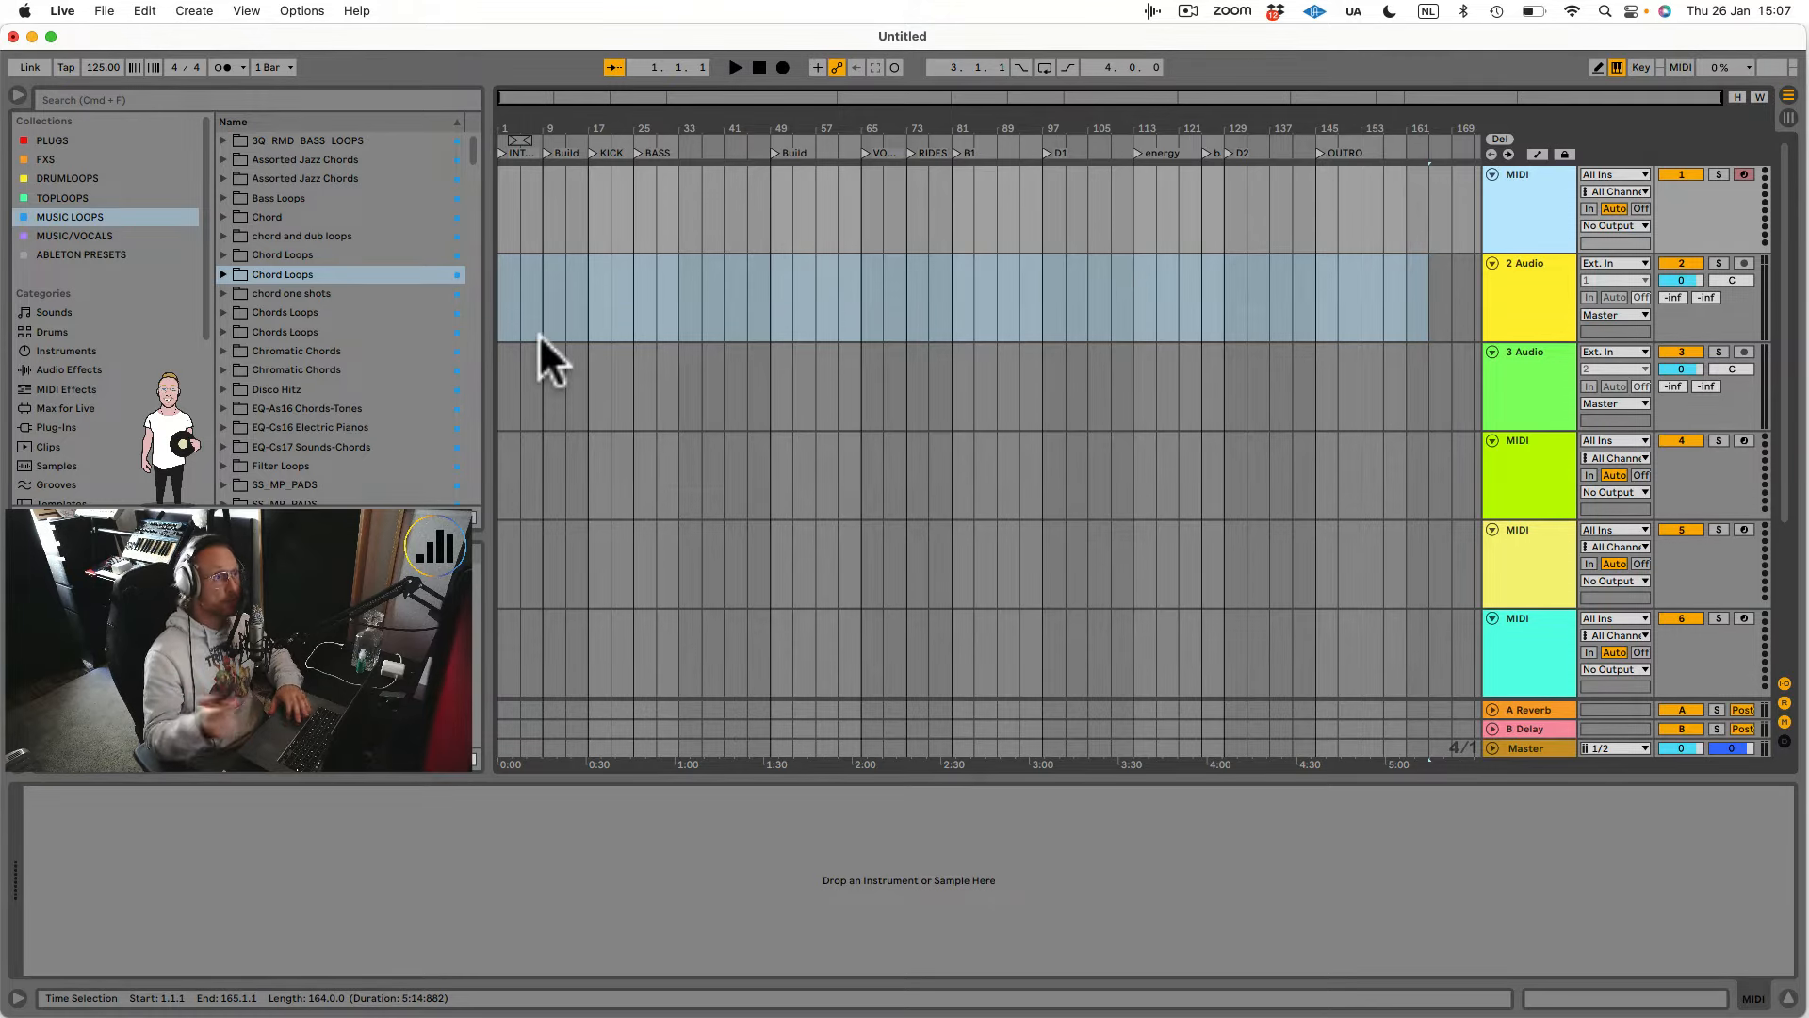
Insert four consecutive empty 8-bar MIDI clips on the uppermost MIDI track, from bar 1 to bar 33, matching the first four locators.
left_click_drag(539, 187, 578, 177)
key("super+shift+m")
key("super+shift+m")
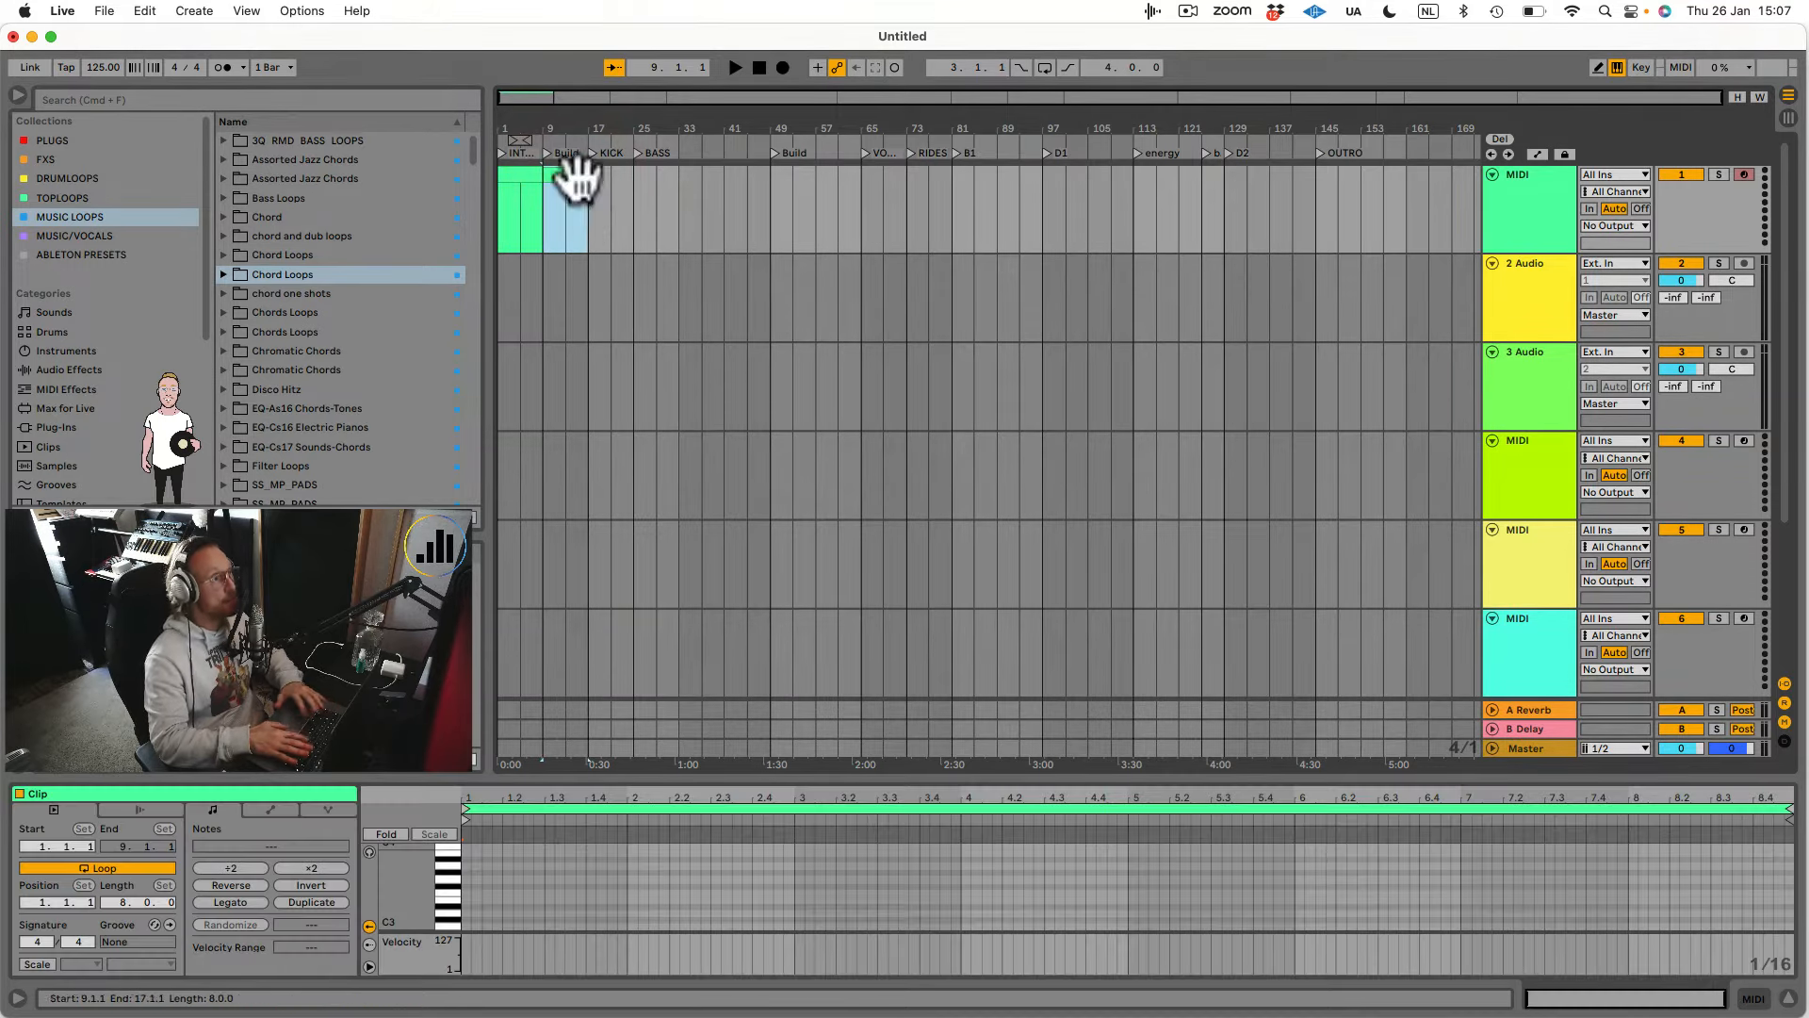
left_click_drag(619, 171, 671, 171)
key("super+shift+m")
key("super+shift+m")
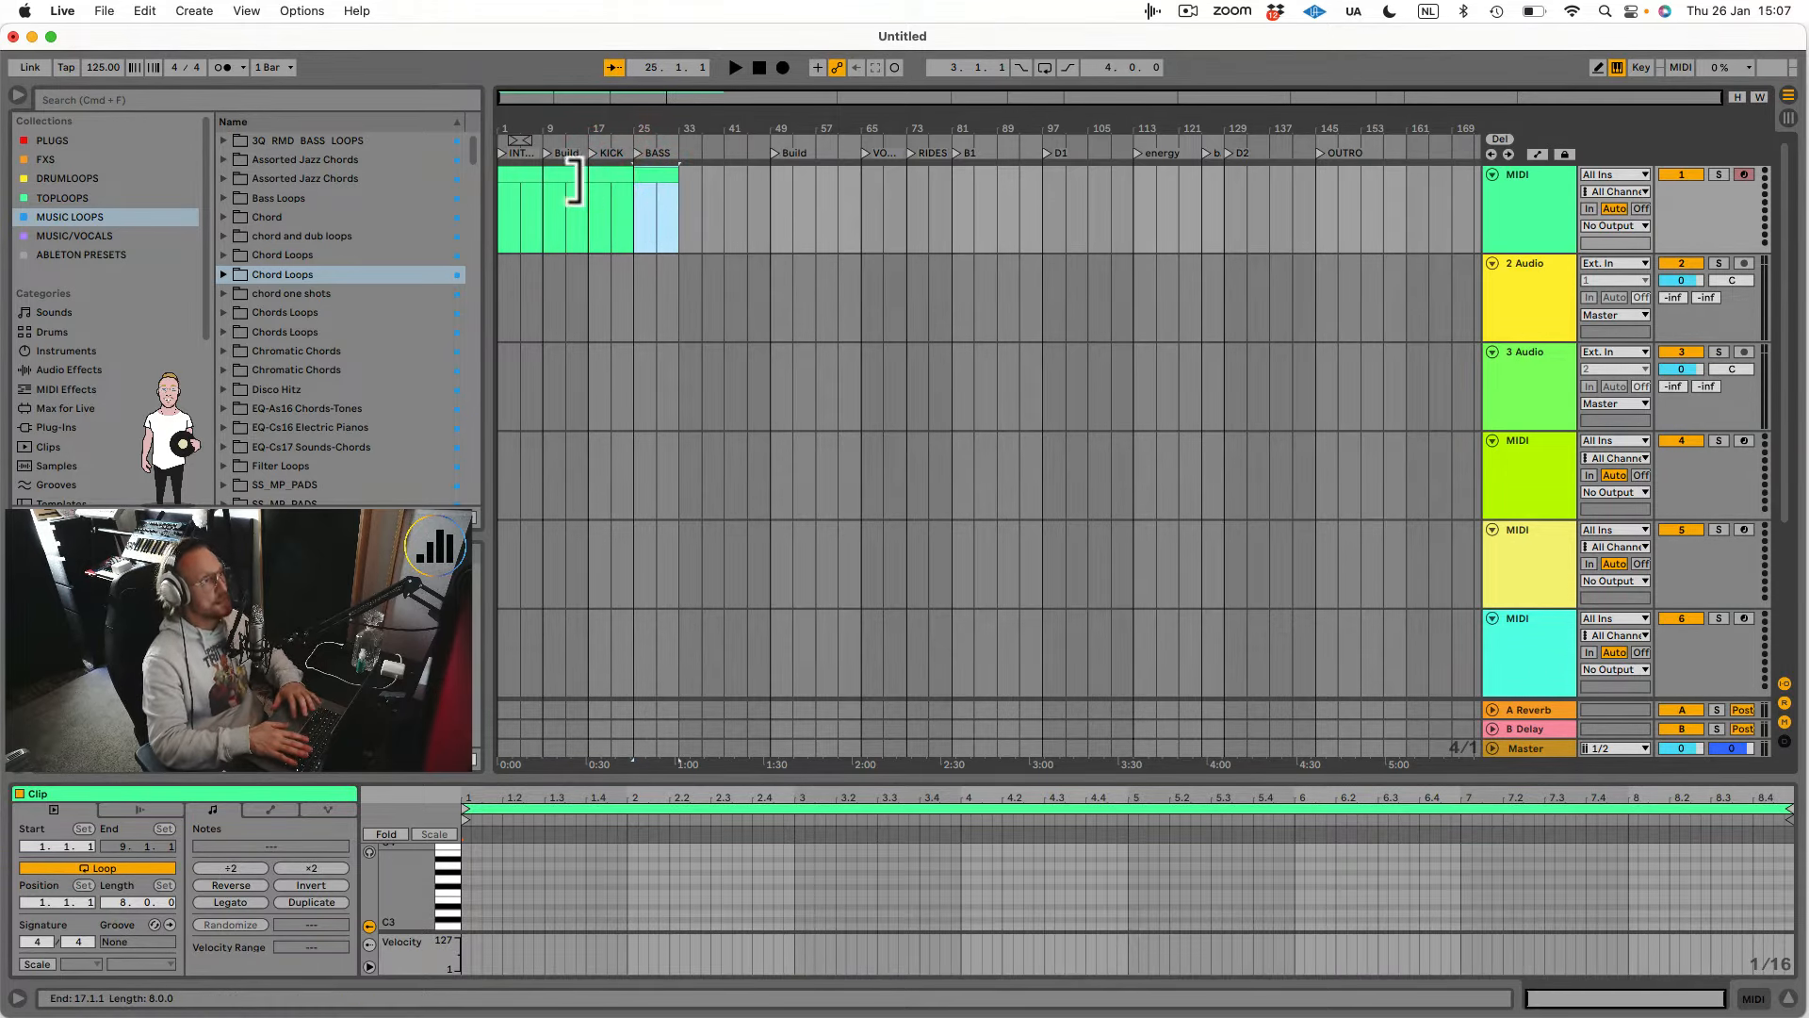
Colour the four 8-bar clips in order white, light grey, dark grey and near-black.
left_click(571, 181)
right_click(506, 173)
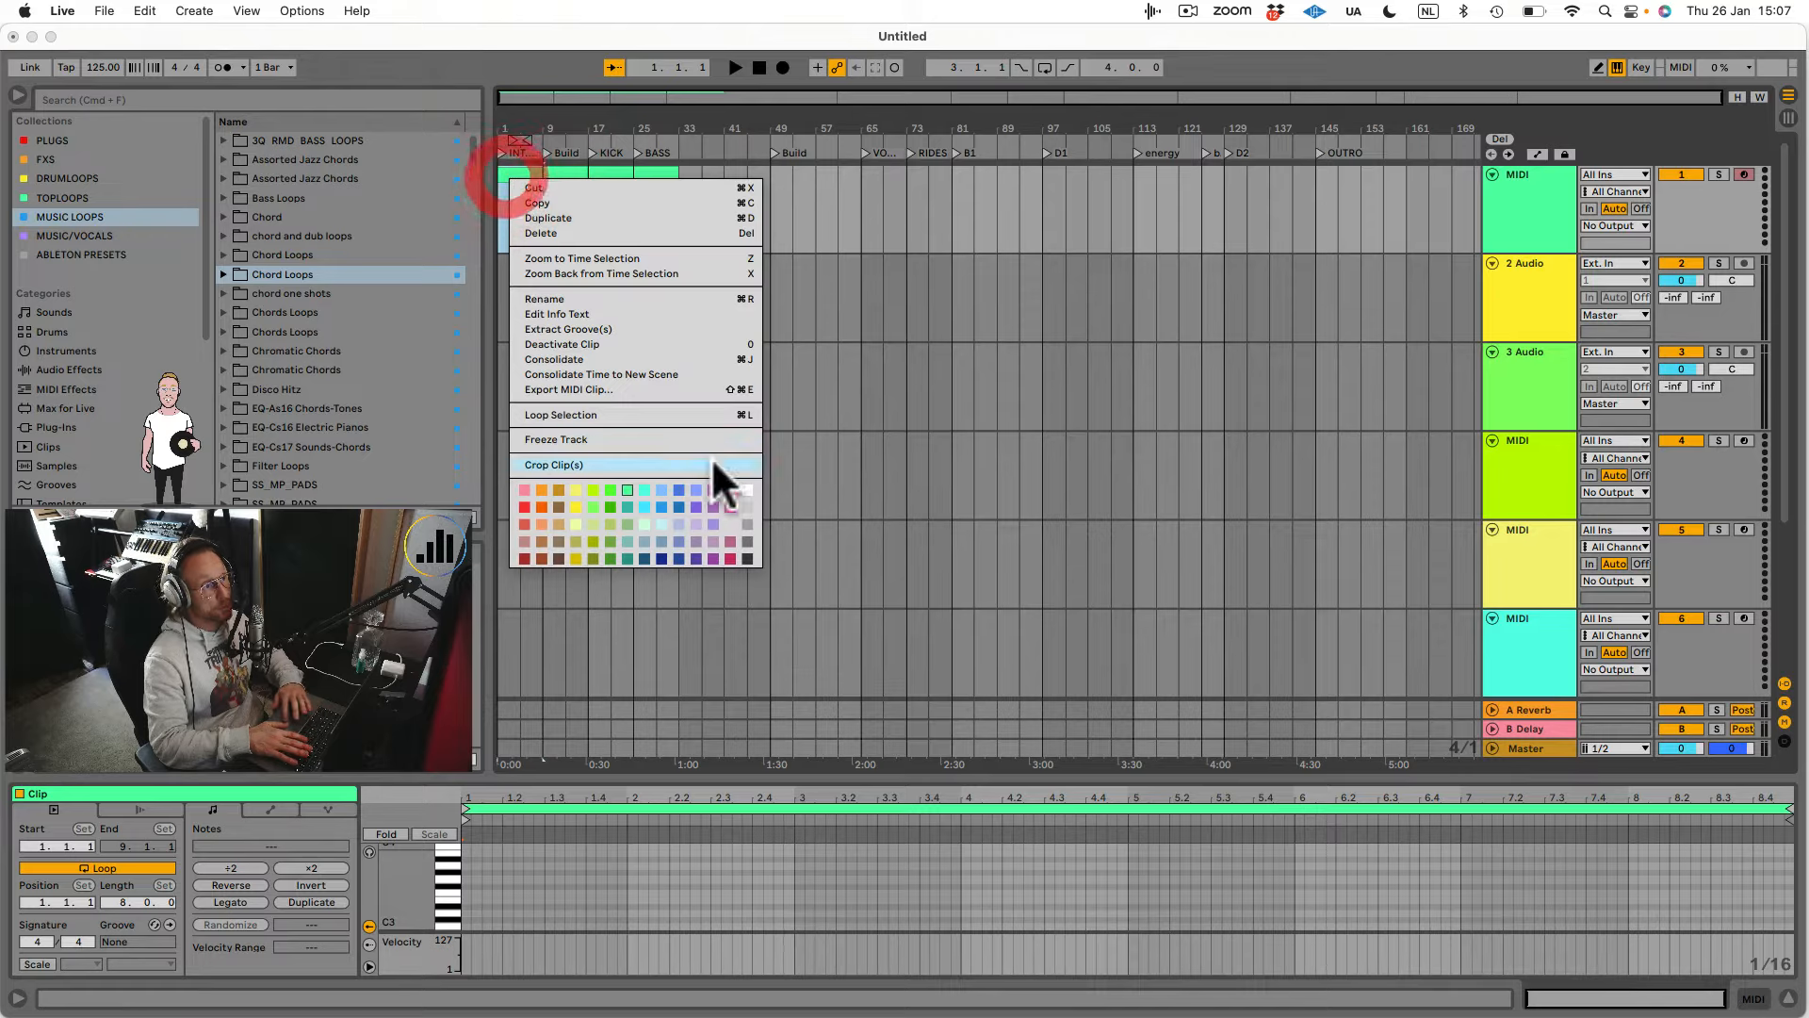
left_click(748, 485)
right_click(561, 167)
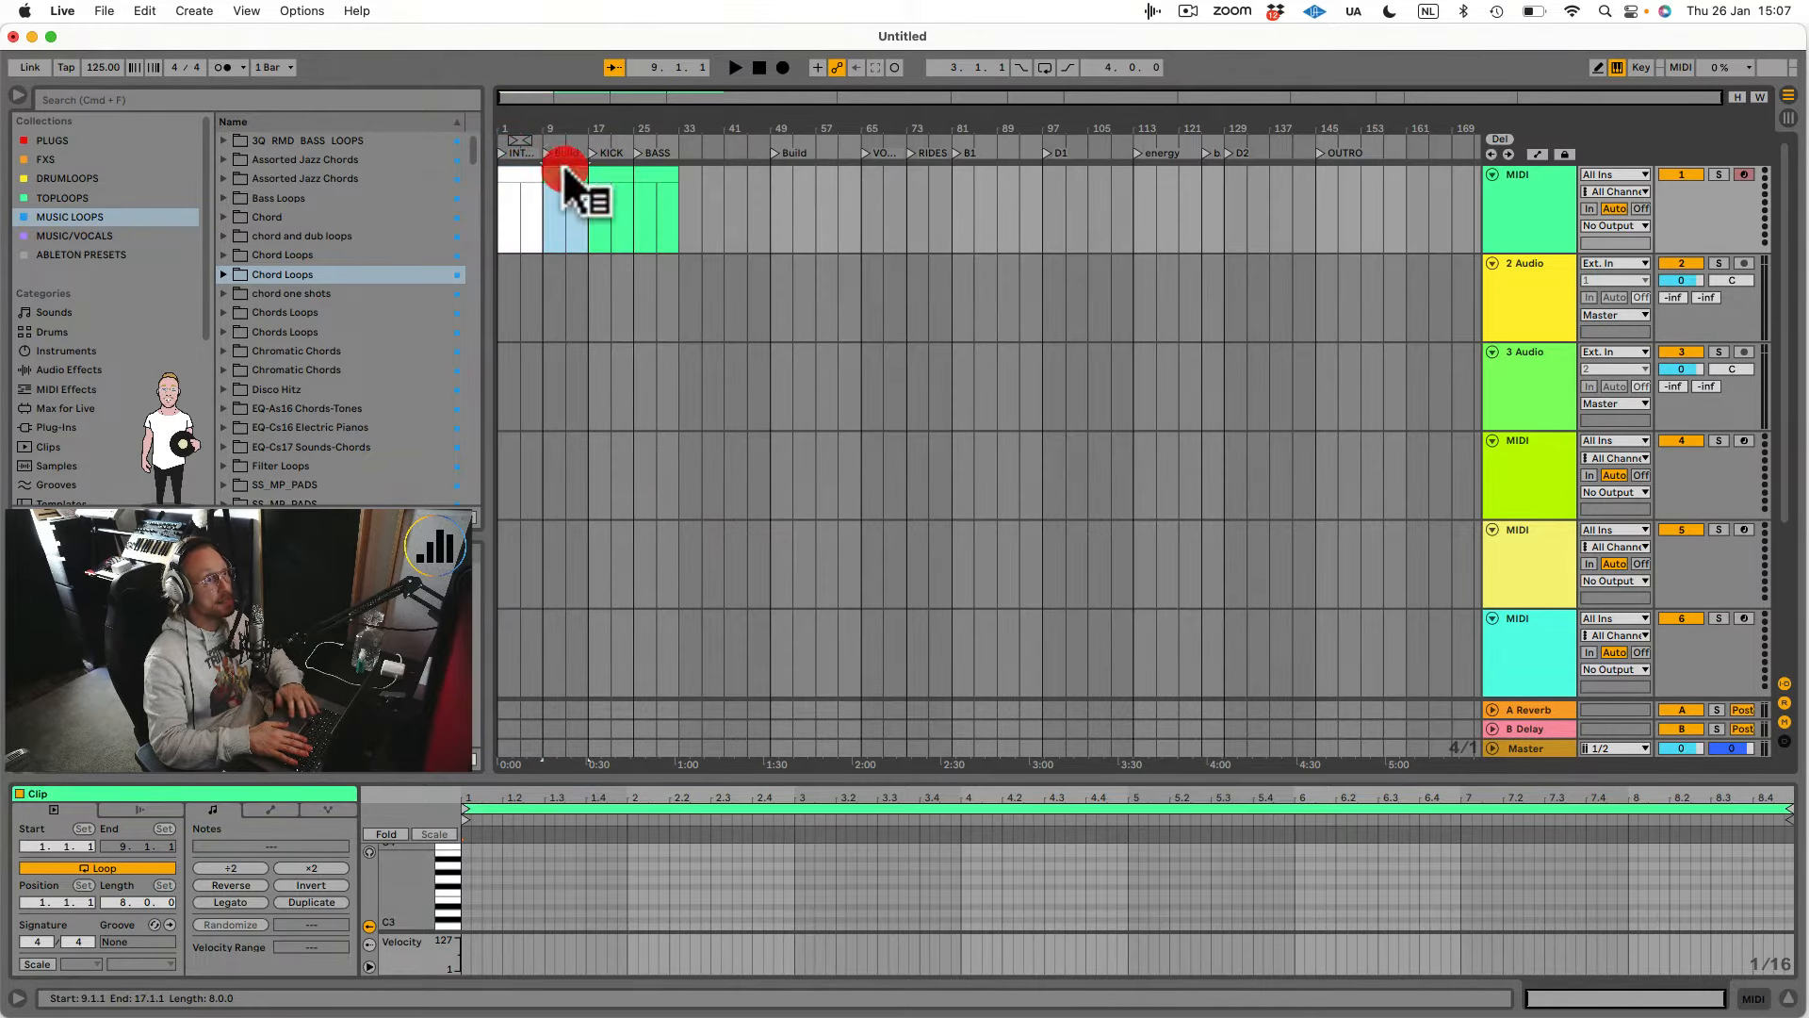
left_click(805, 492)
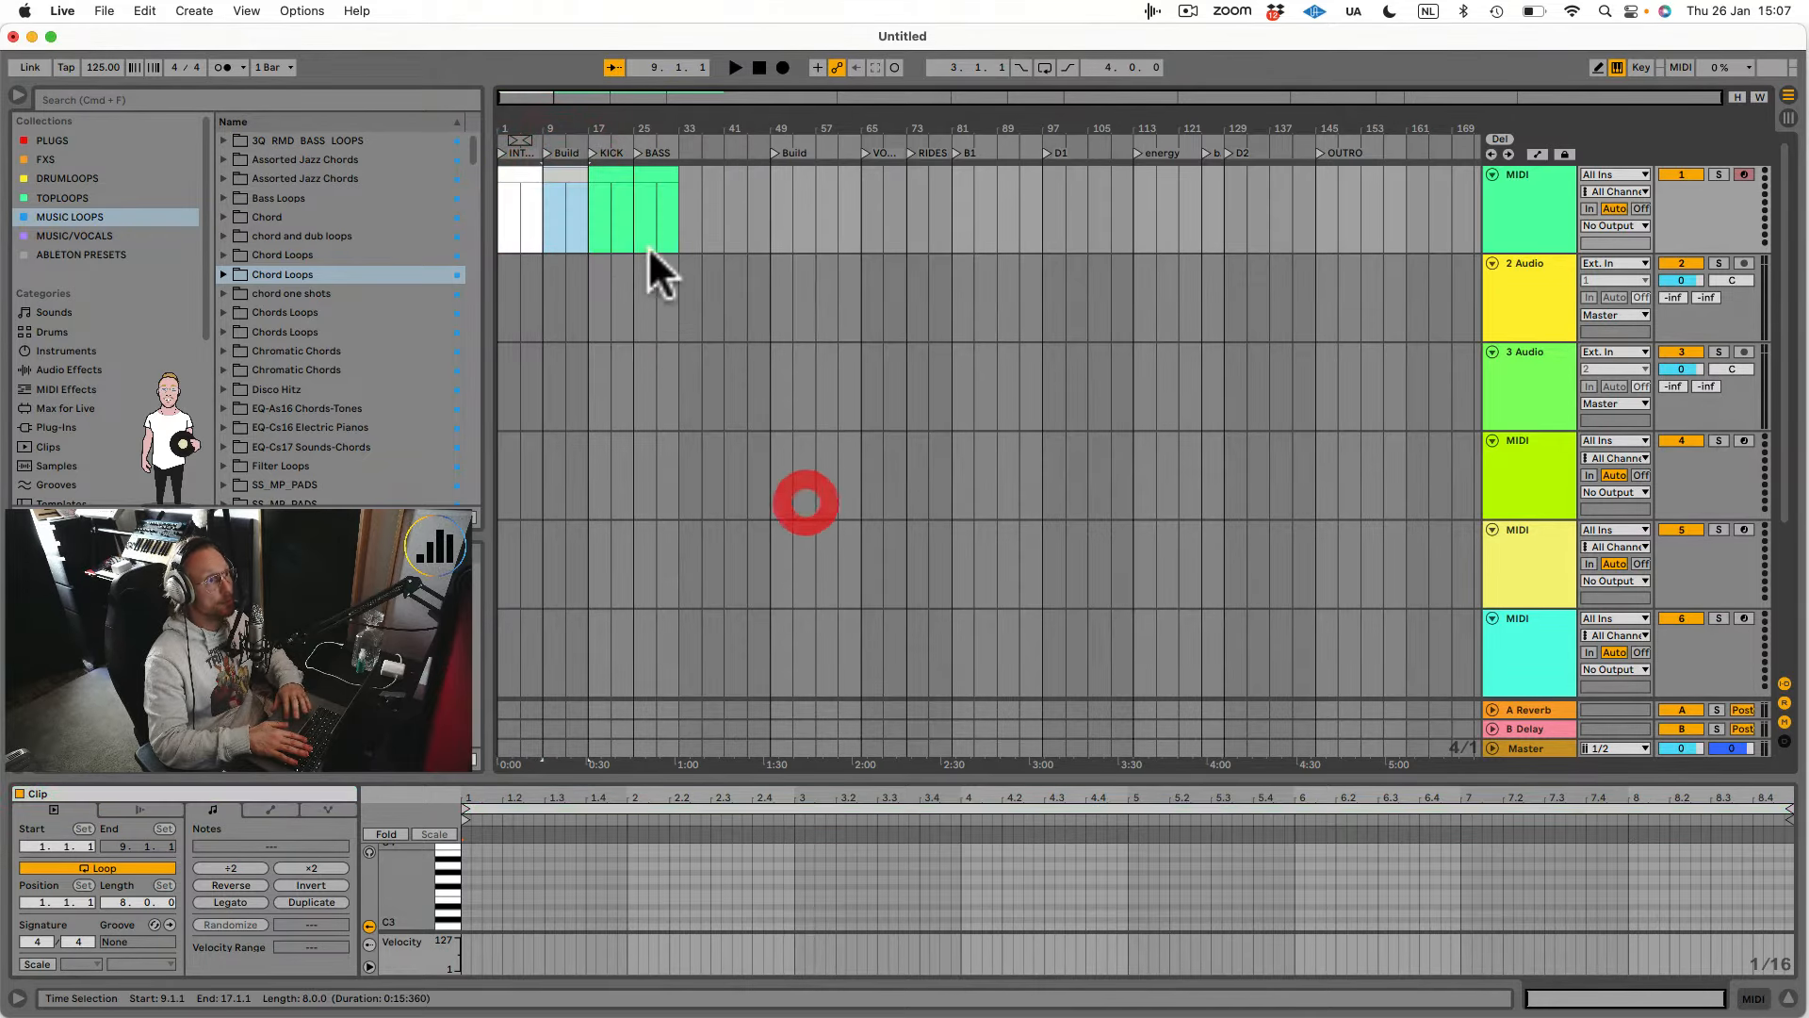
right_click(617, 173)
left_click(859, 538)
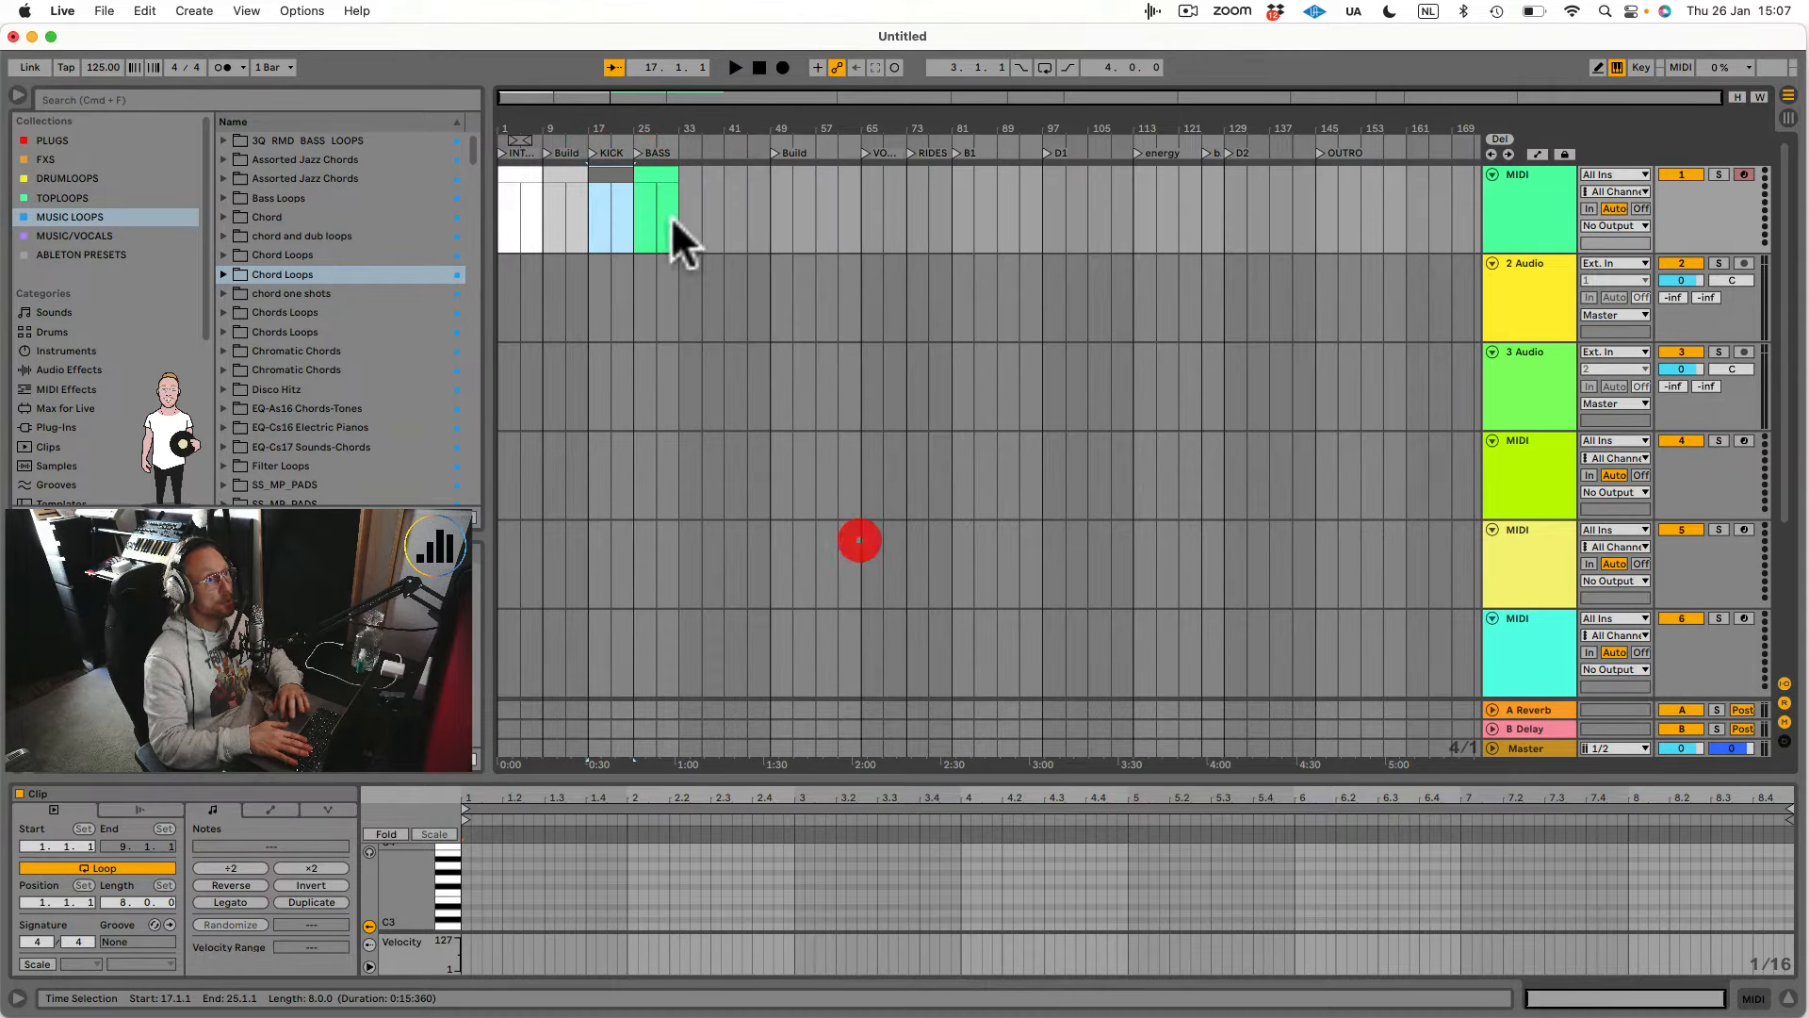
right_click(657, 172)
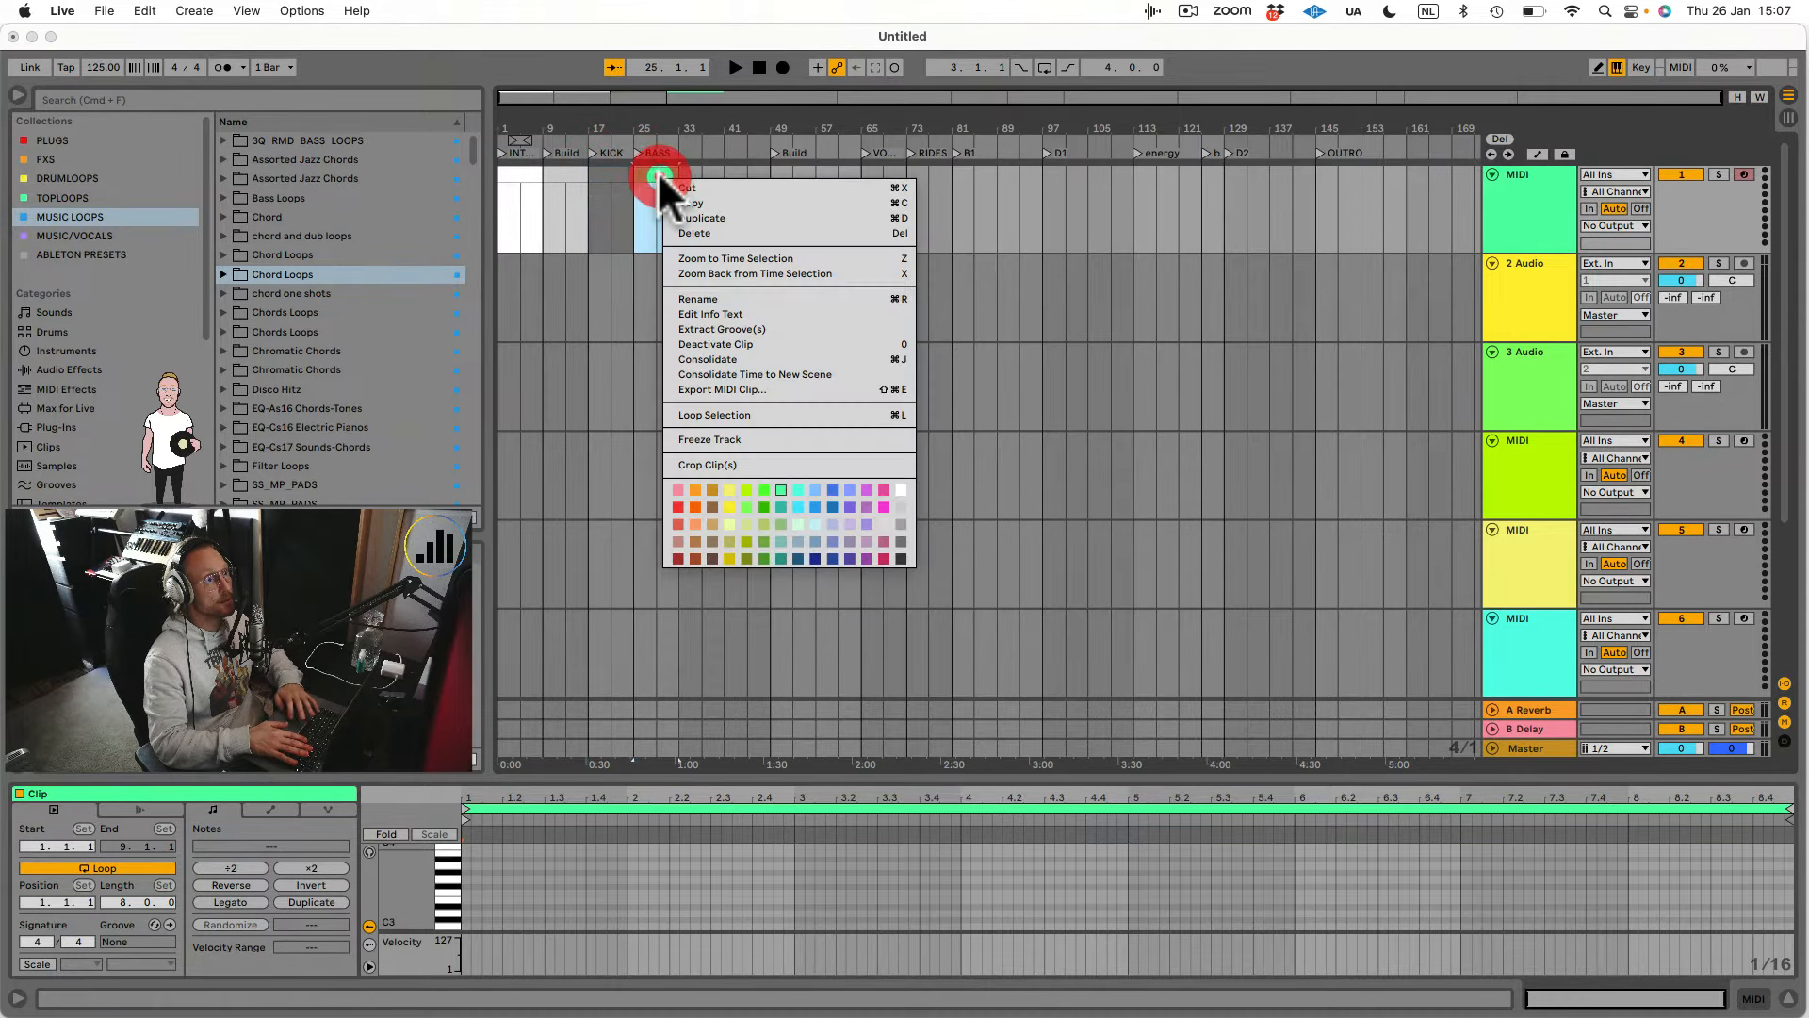
left_click(903, 557)
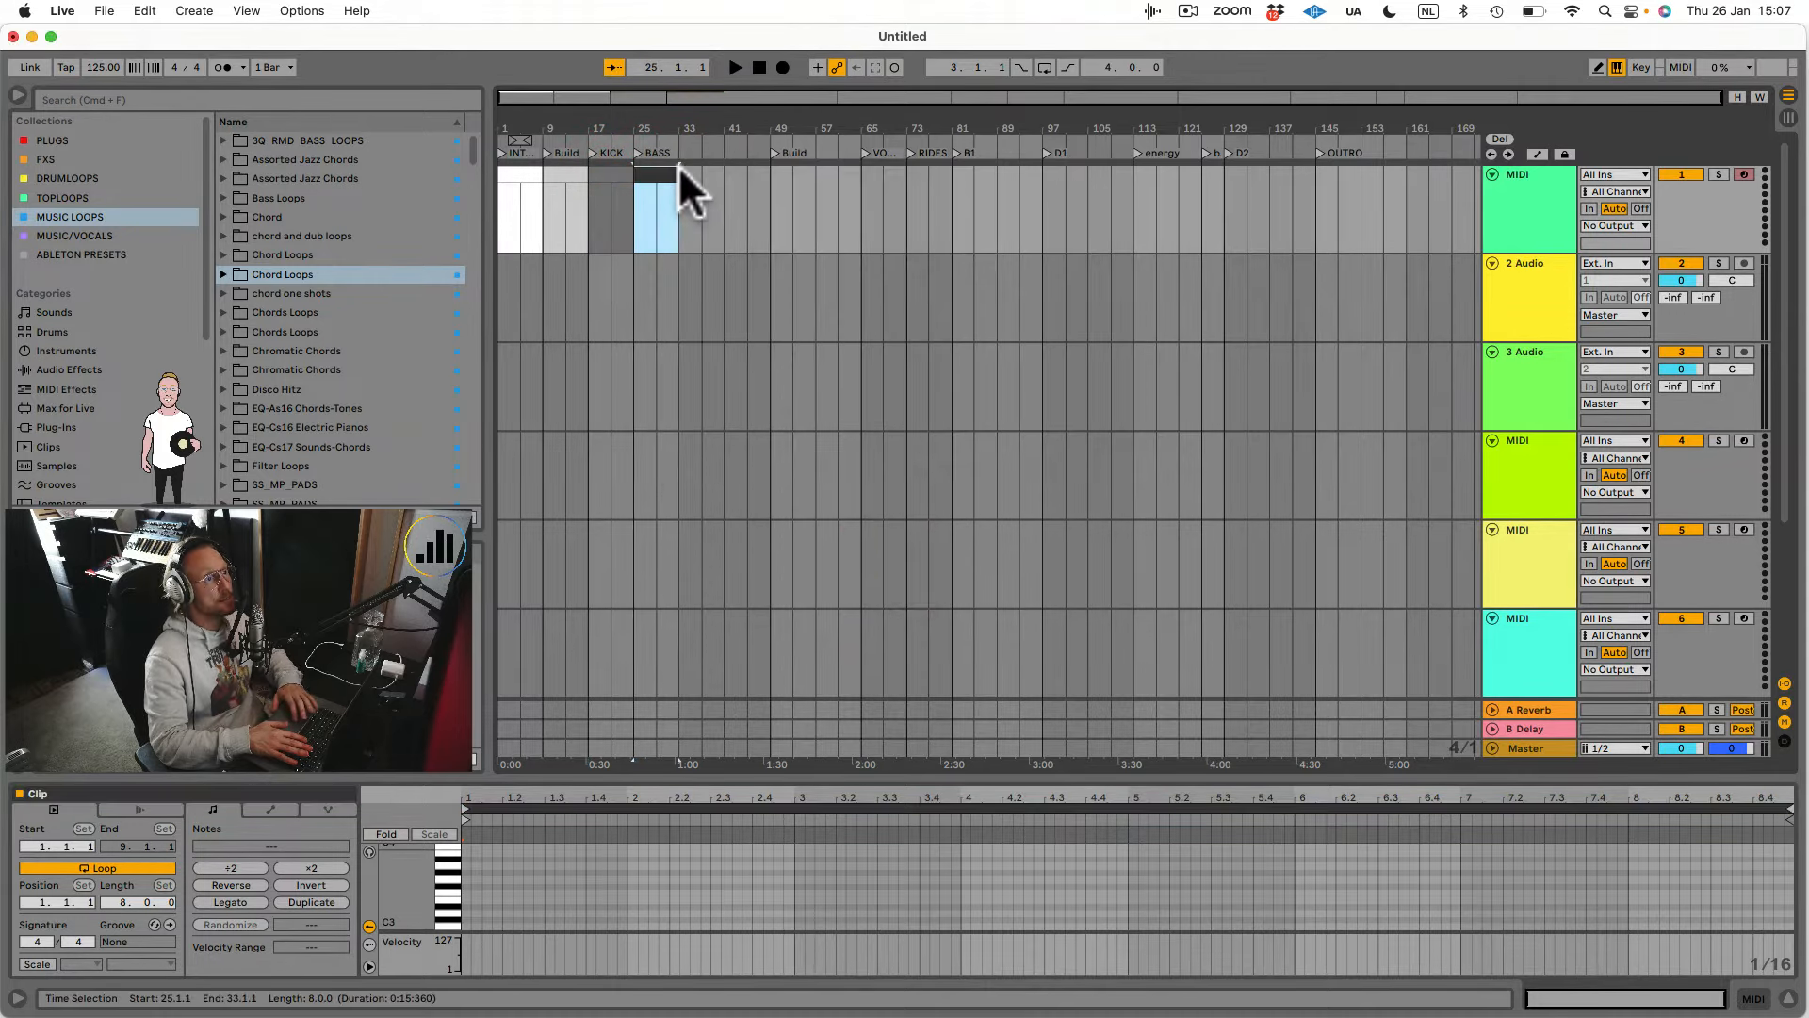
Insert a 16-bar MIDI clip named BUILD 1 at bar 33, and duplicate it at bar 49 as BUILD 2.
left_click_drag(684, 170, 761, 167)
key("super+shift+m")
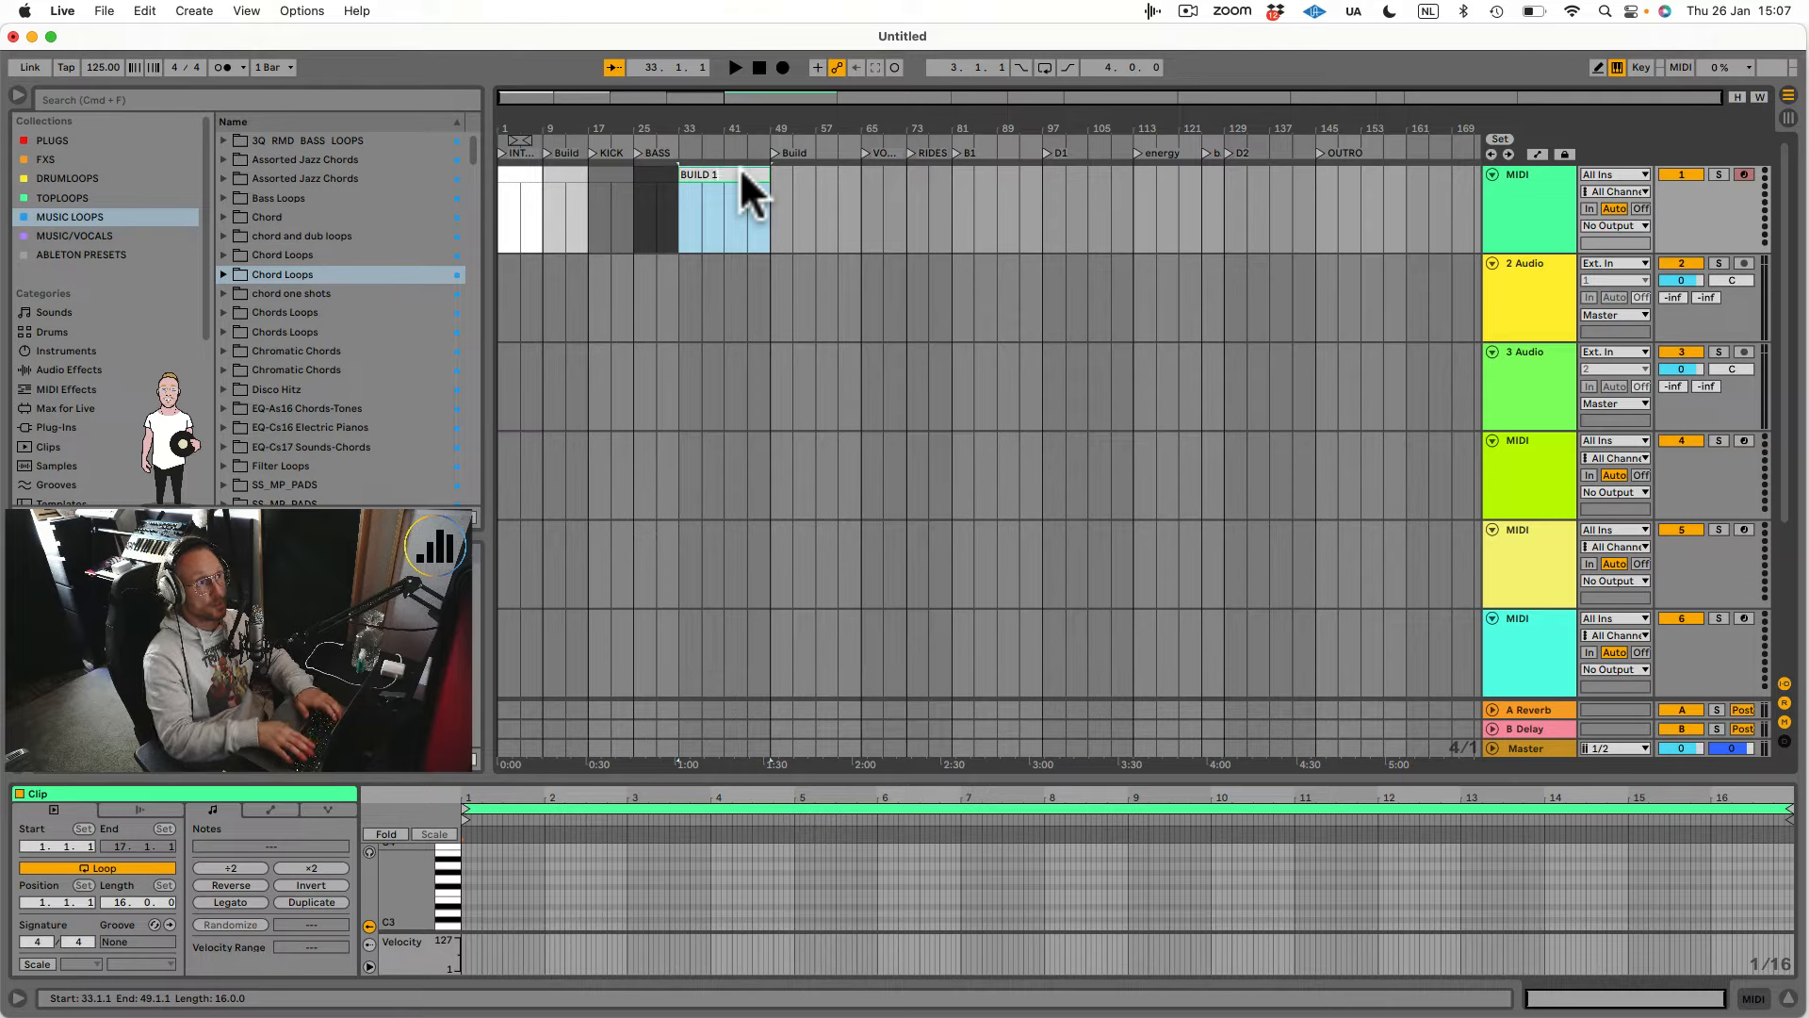
key("Return")
key("super+d")
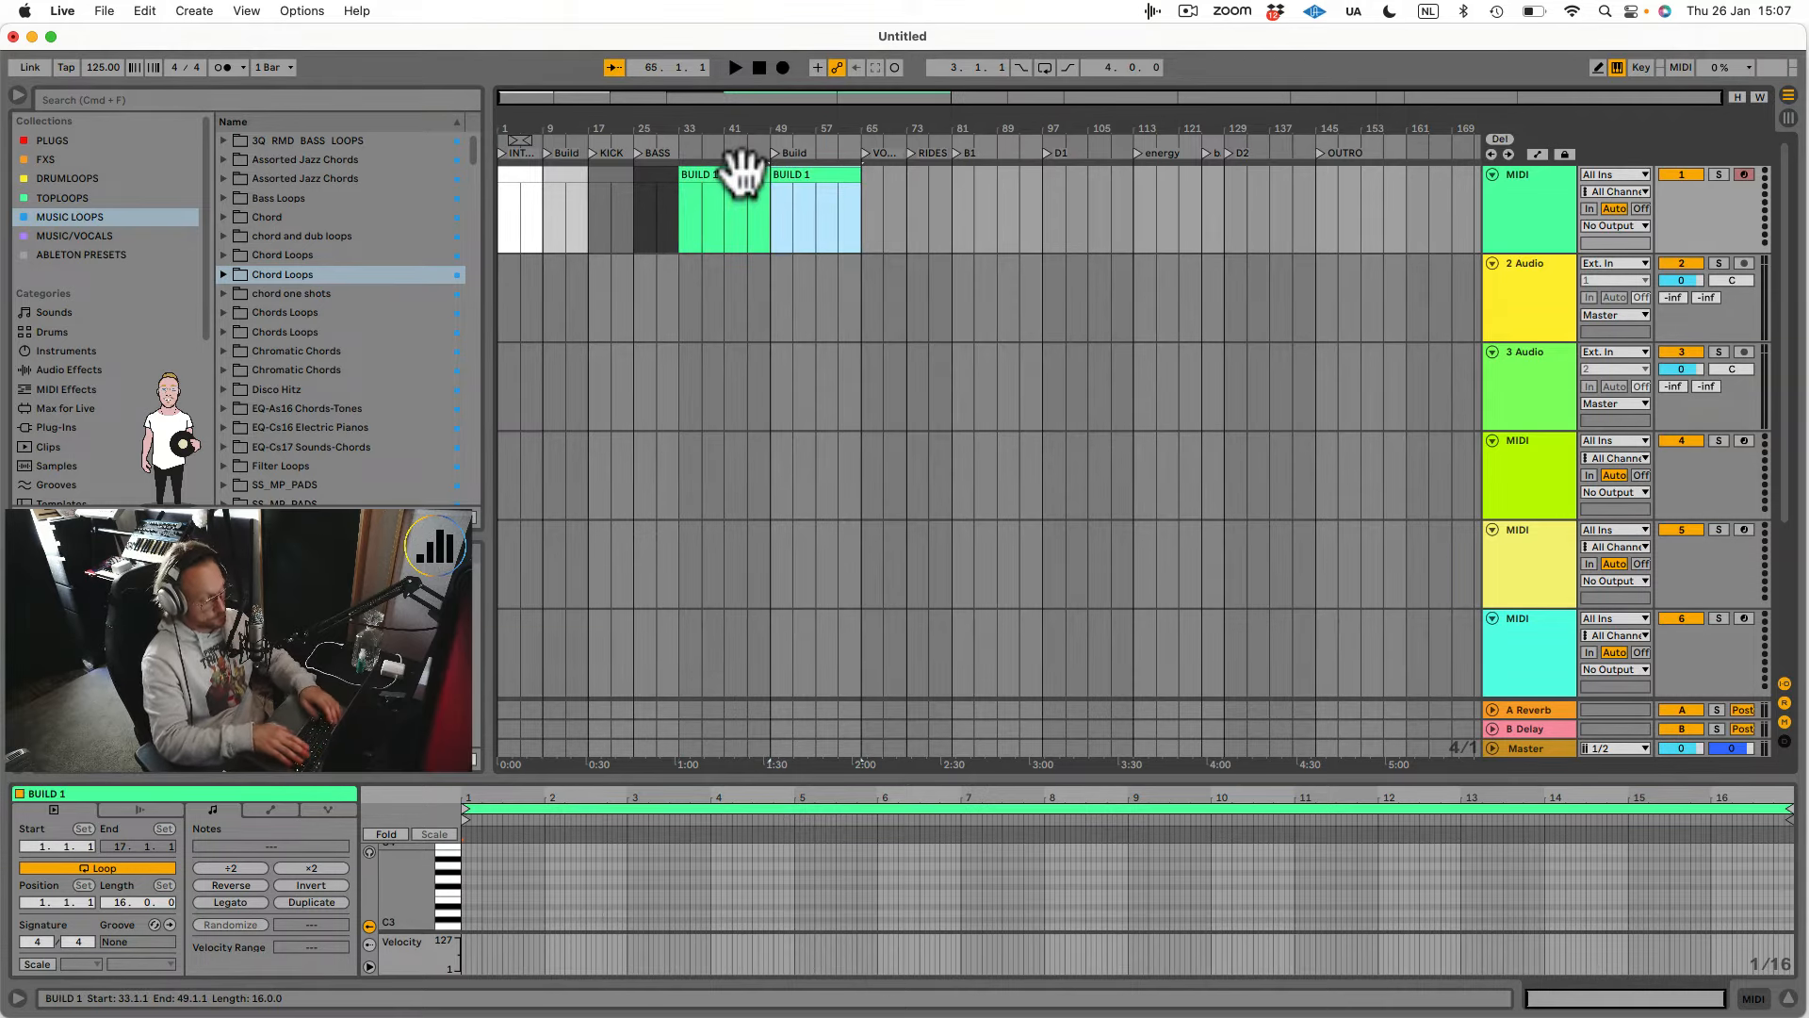
key("super+r")
type("BUILD 2")
key("Return")
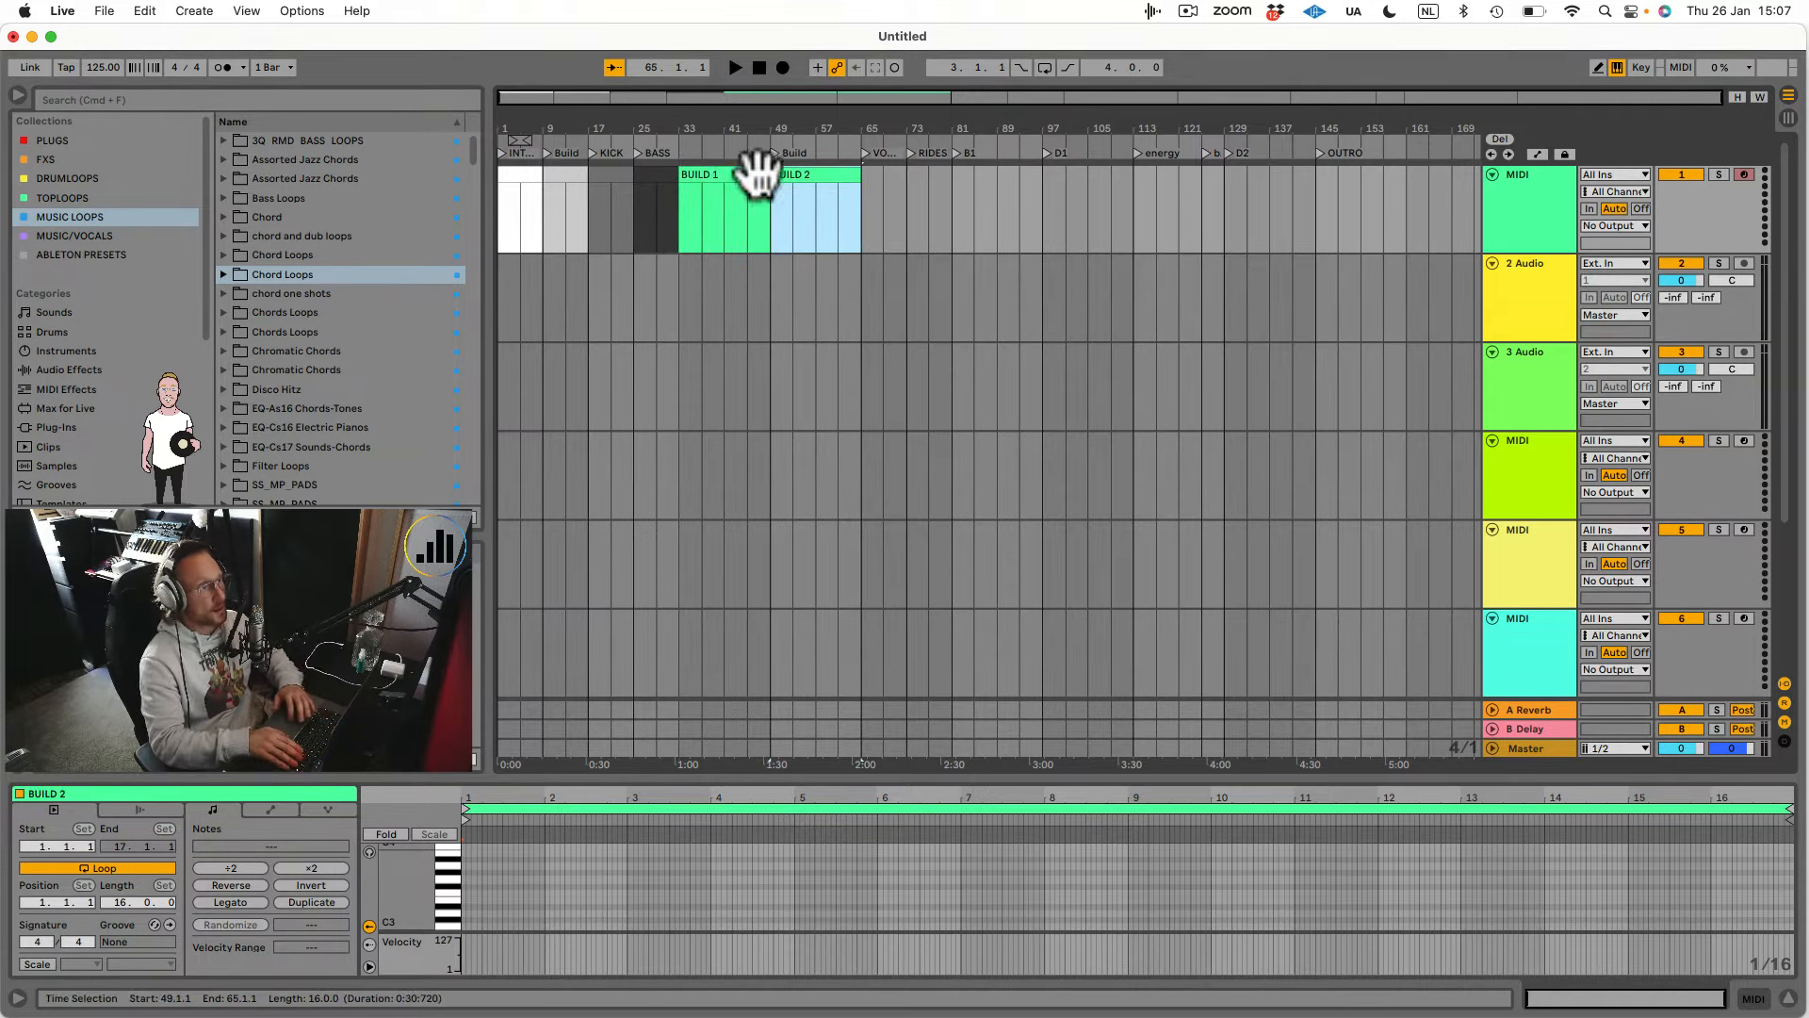
Duplicate the BUILD 2 clip, shorten the copy to 8 bars ending at bar 73, and rename it VOCAL.
left_click(794, 172)
key("super+d")
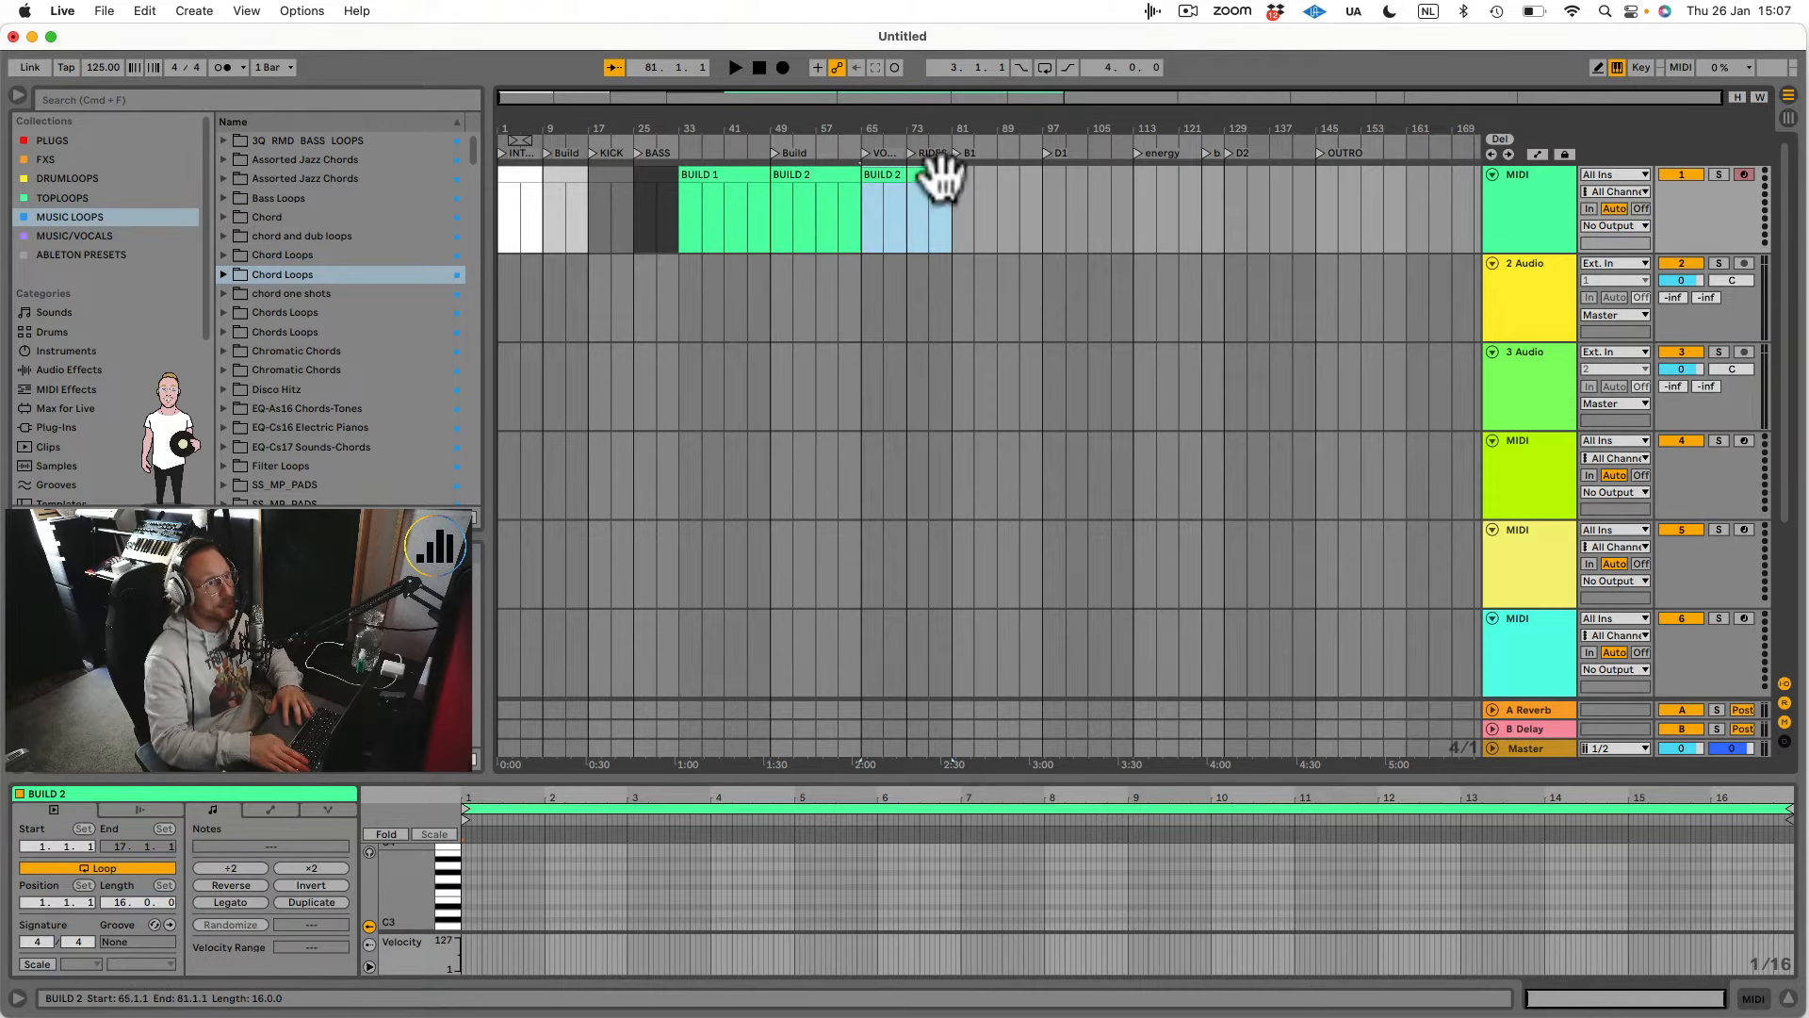
left_click_drag(946, 174, 893, 179)
key("super+r")
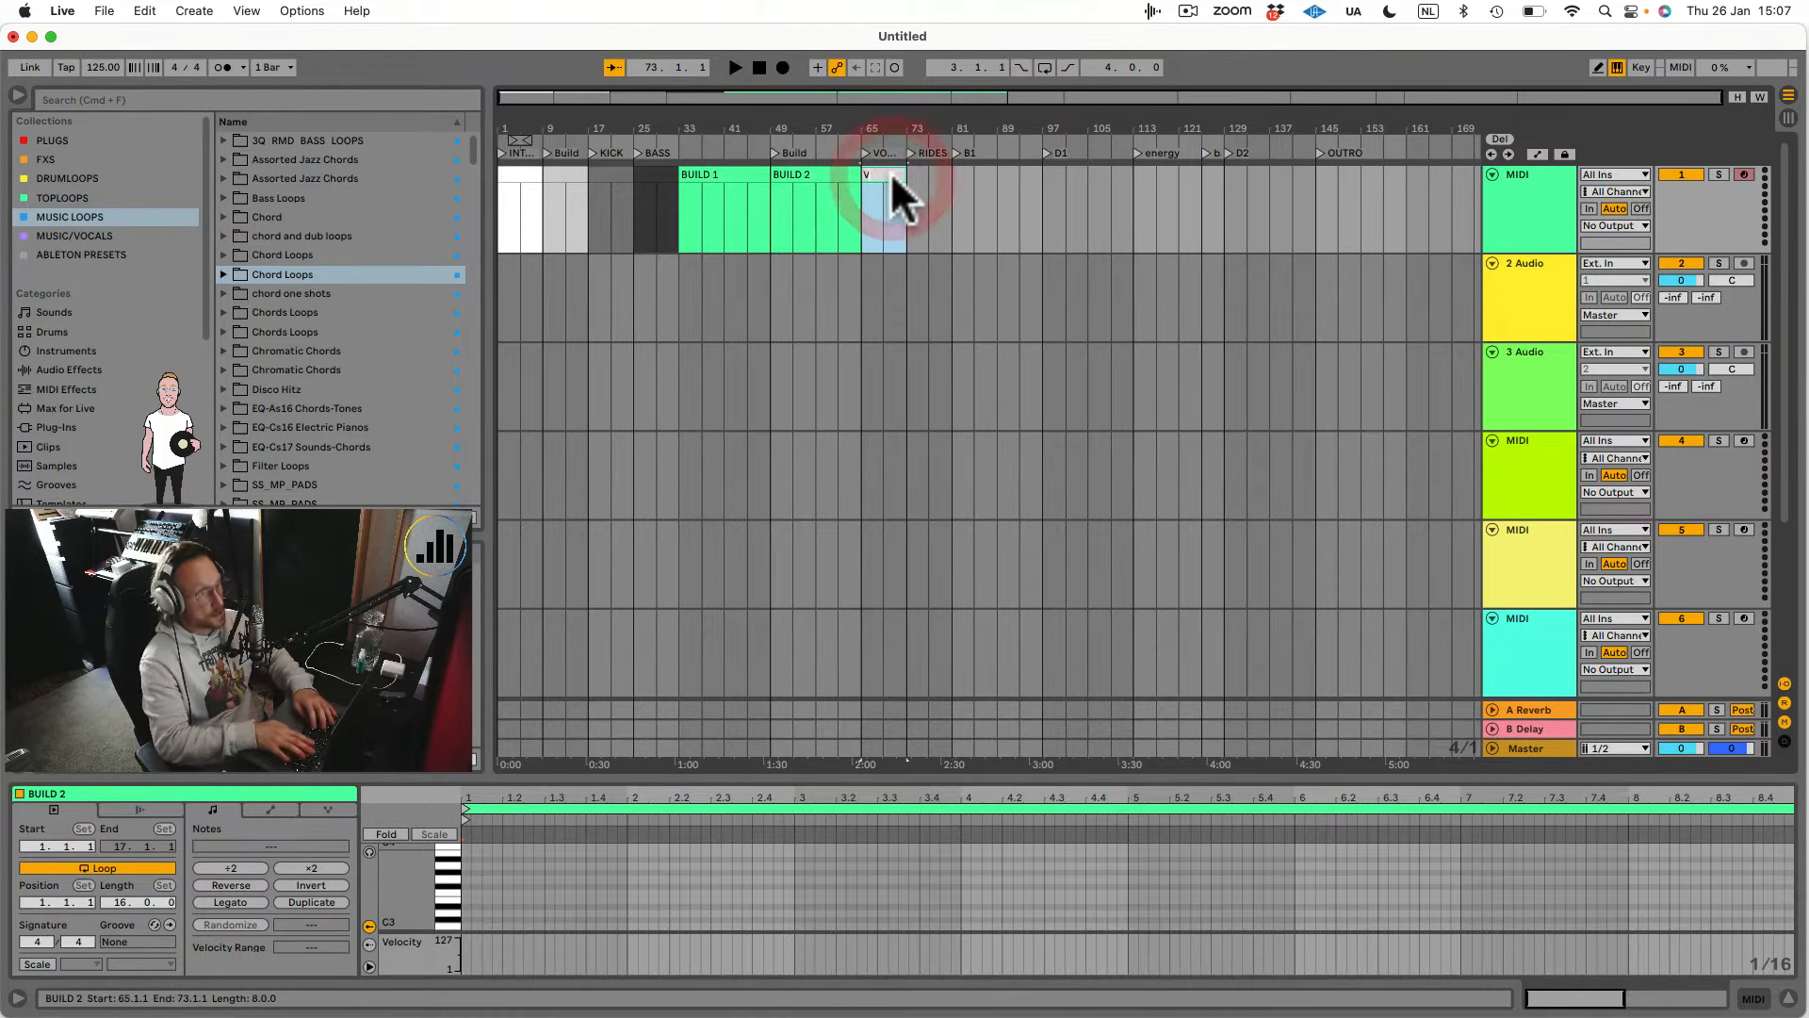
type("VOCAL")
key("Return")
Duplicate the VOCAL clip at bar 73 and rename the copy RIDES.
key("super+d")
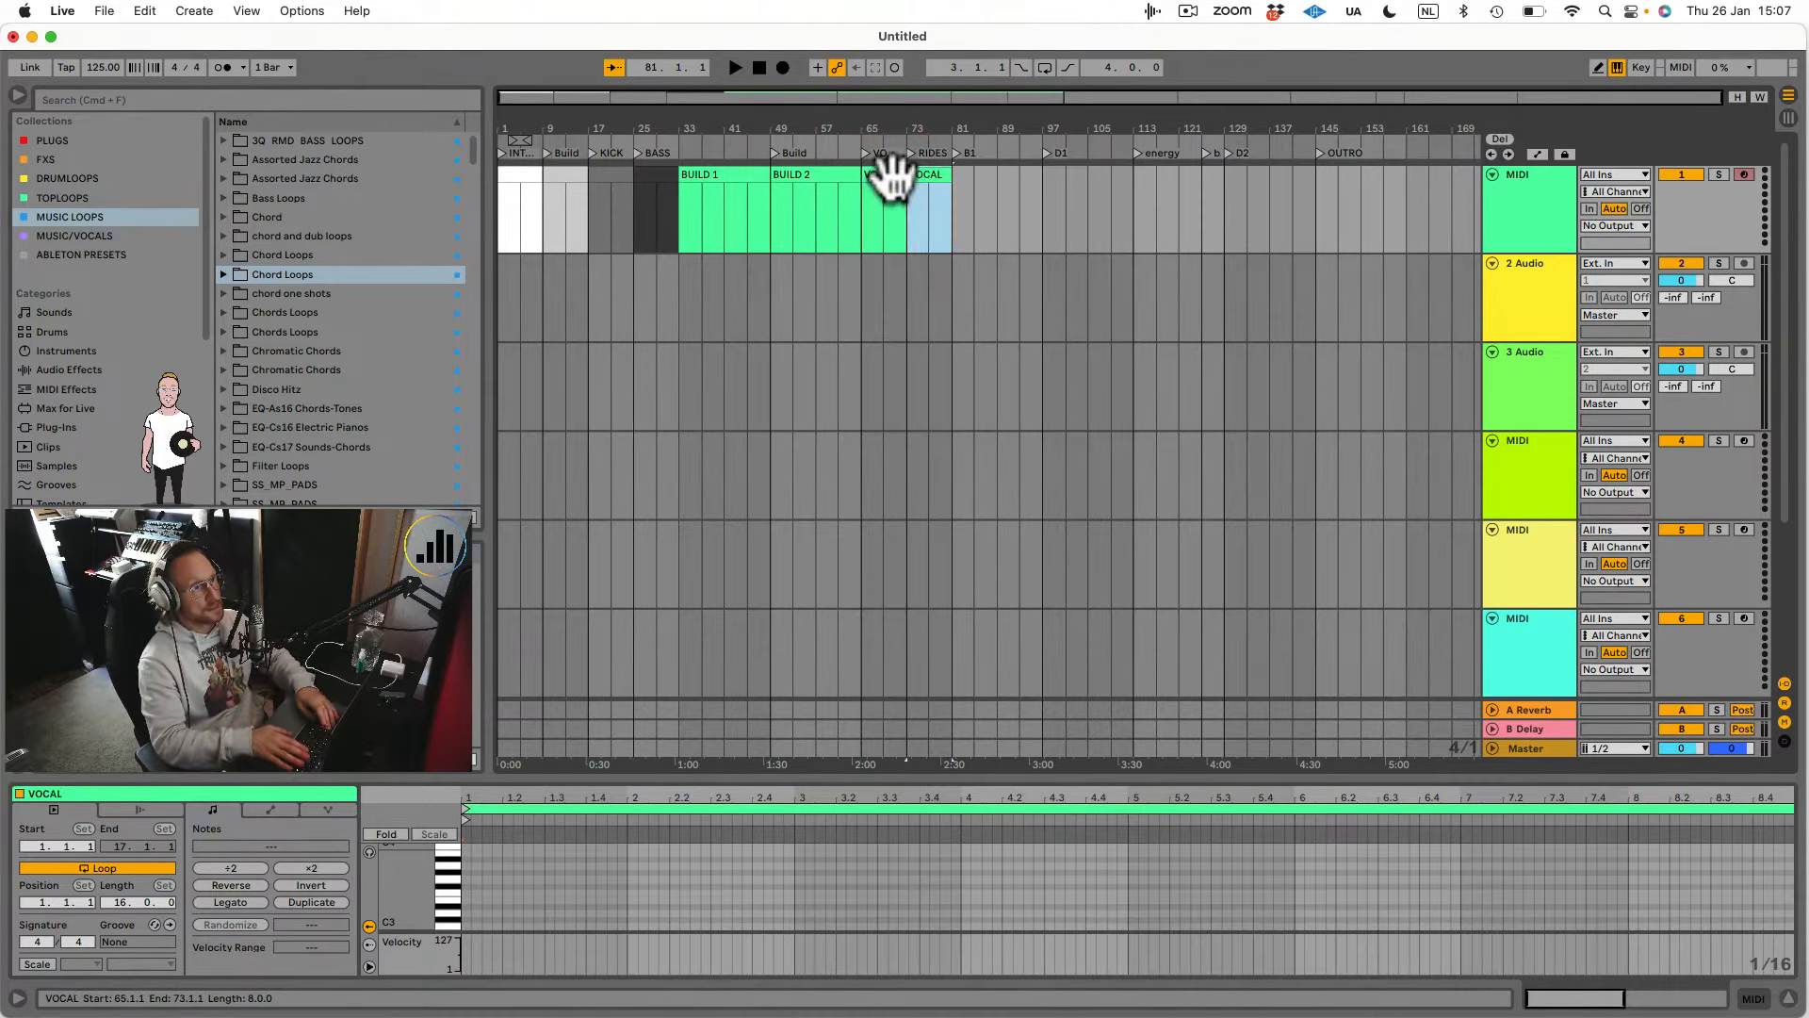
type("F")
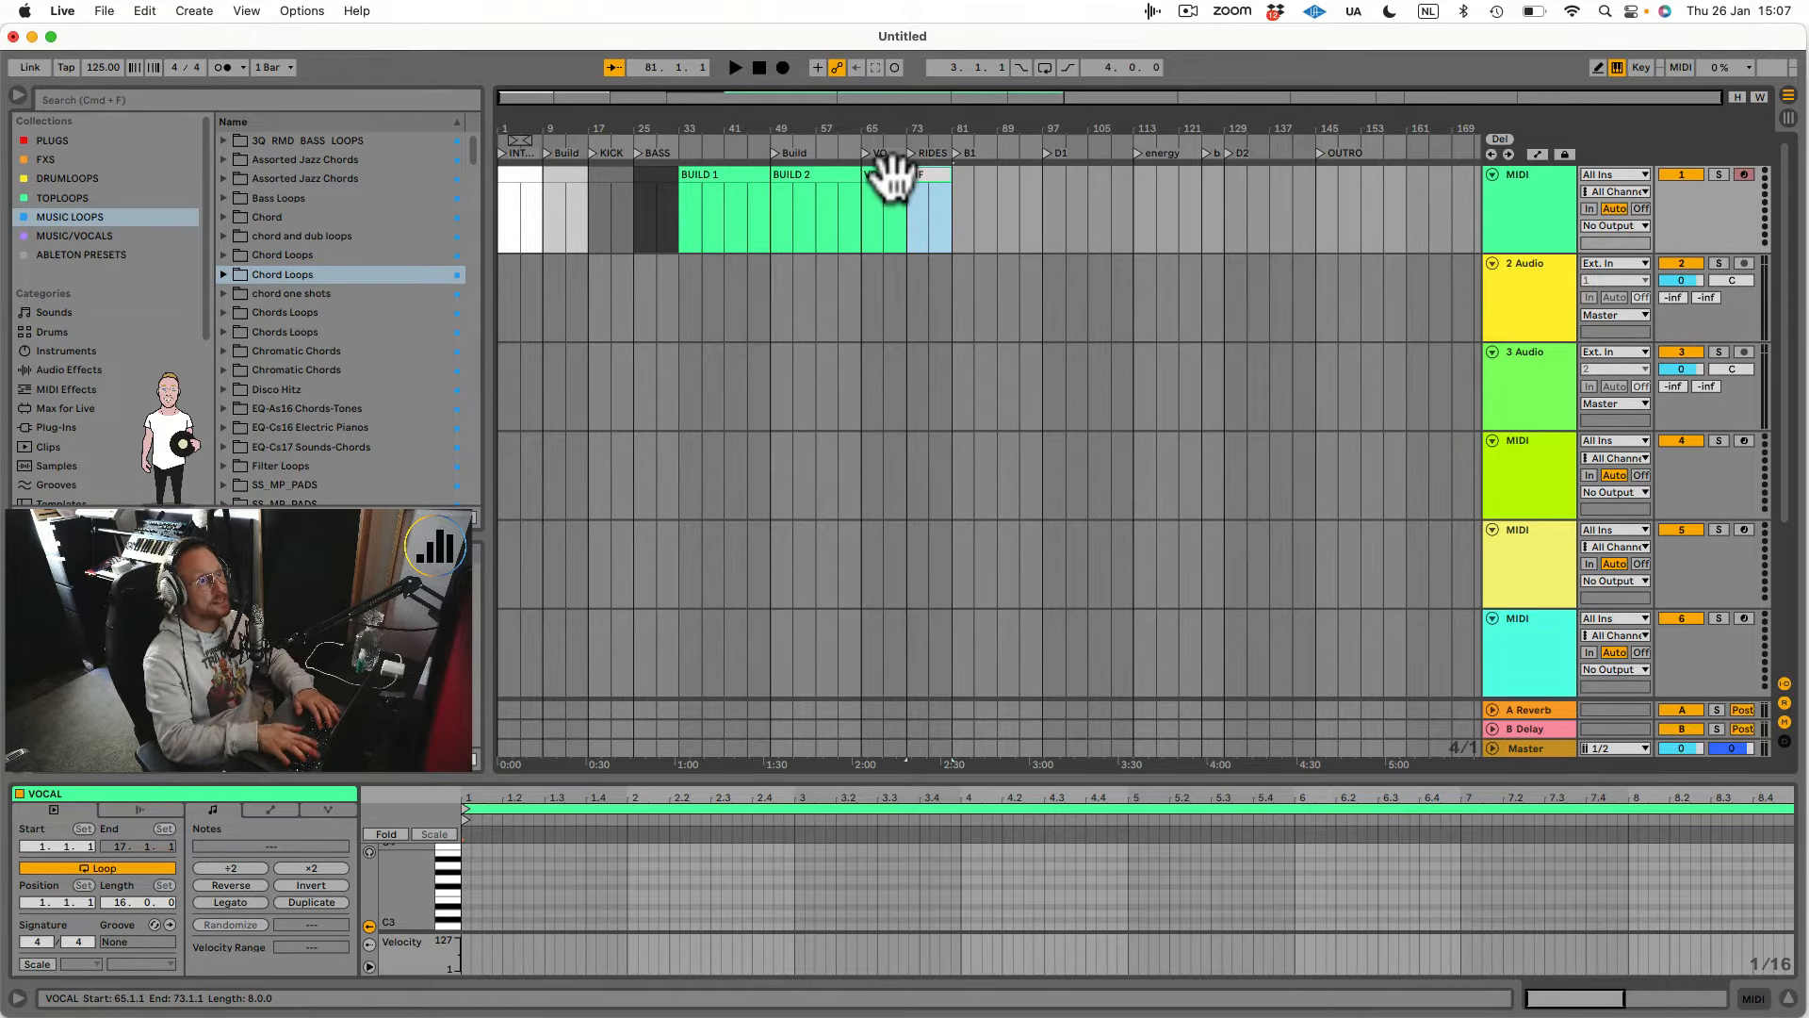
type("E")
type("DES")
key("Return")
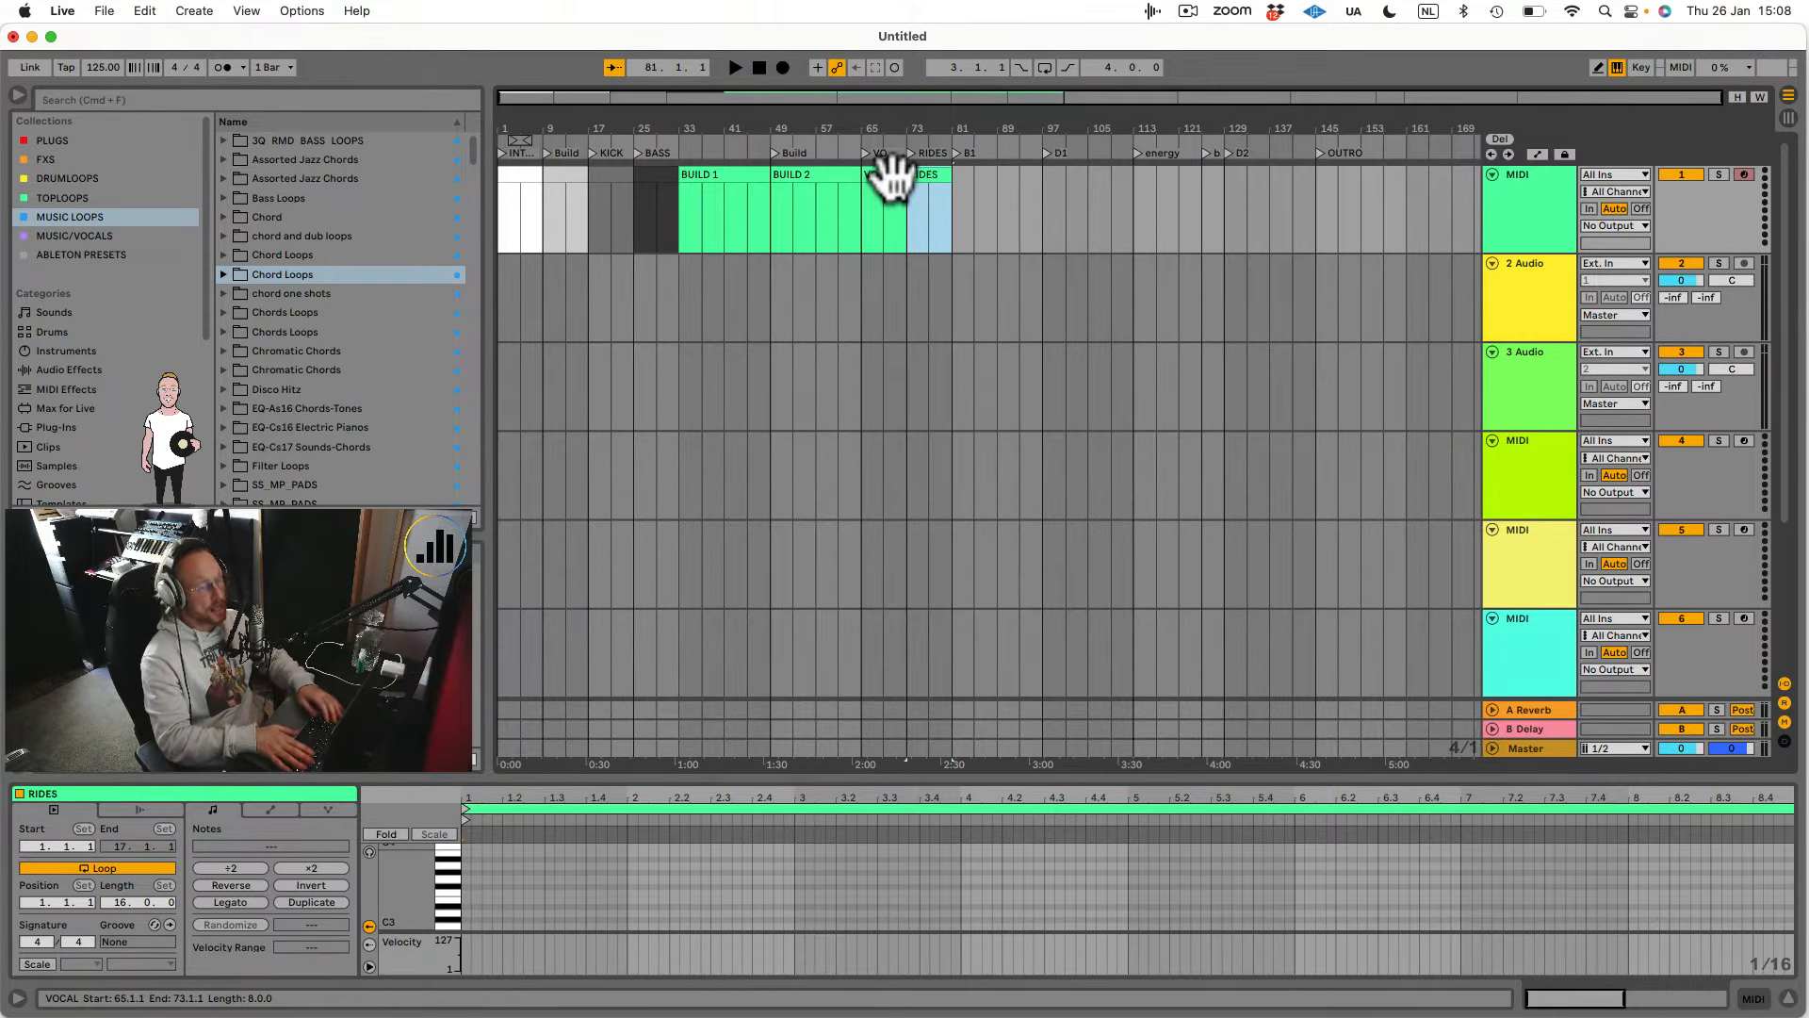
Duplicate the RIDES clip at bar 81, extend the copy to 16 bars, and rename it BREAK.
key("super+d")
left_click_drag(997, 174, 1036, 170)
key("super+r")
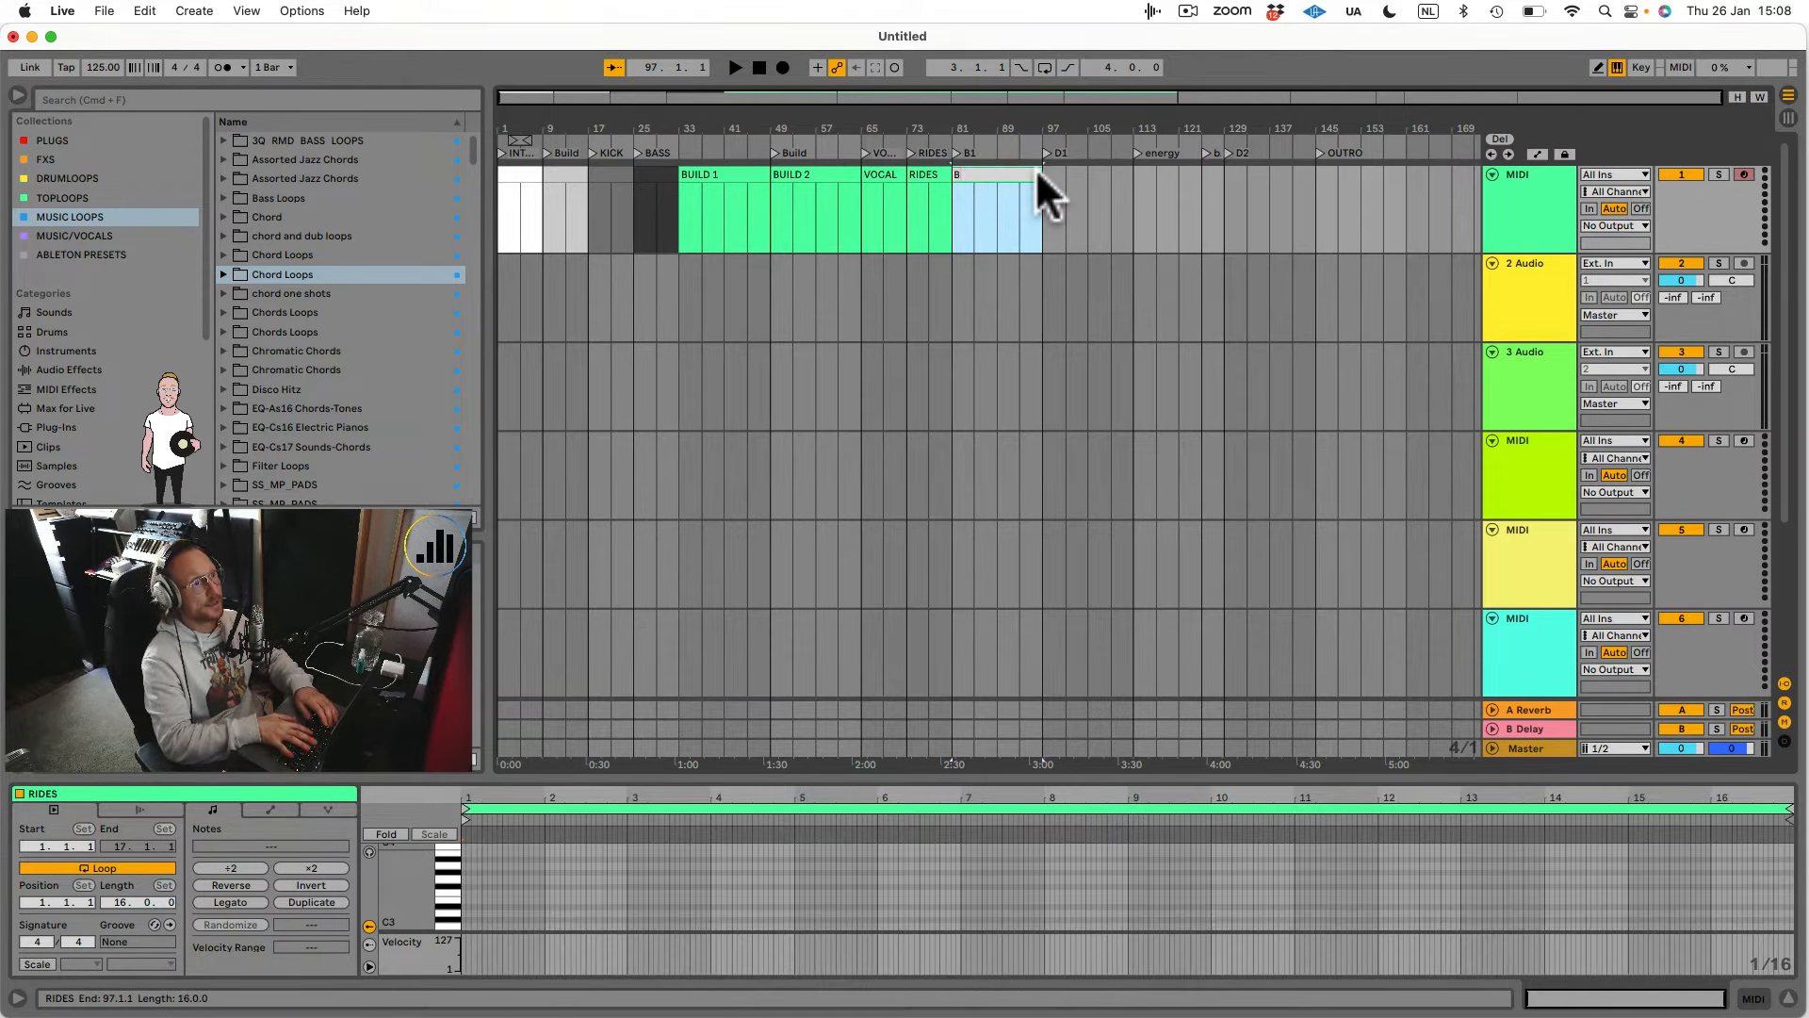
type("BREAK")
key("Return")
Colour the BREAK clip light yellow, BUILD 2 green, VOCAL olive and RIDES pale yellow-green.
right_click(997, 168)
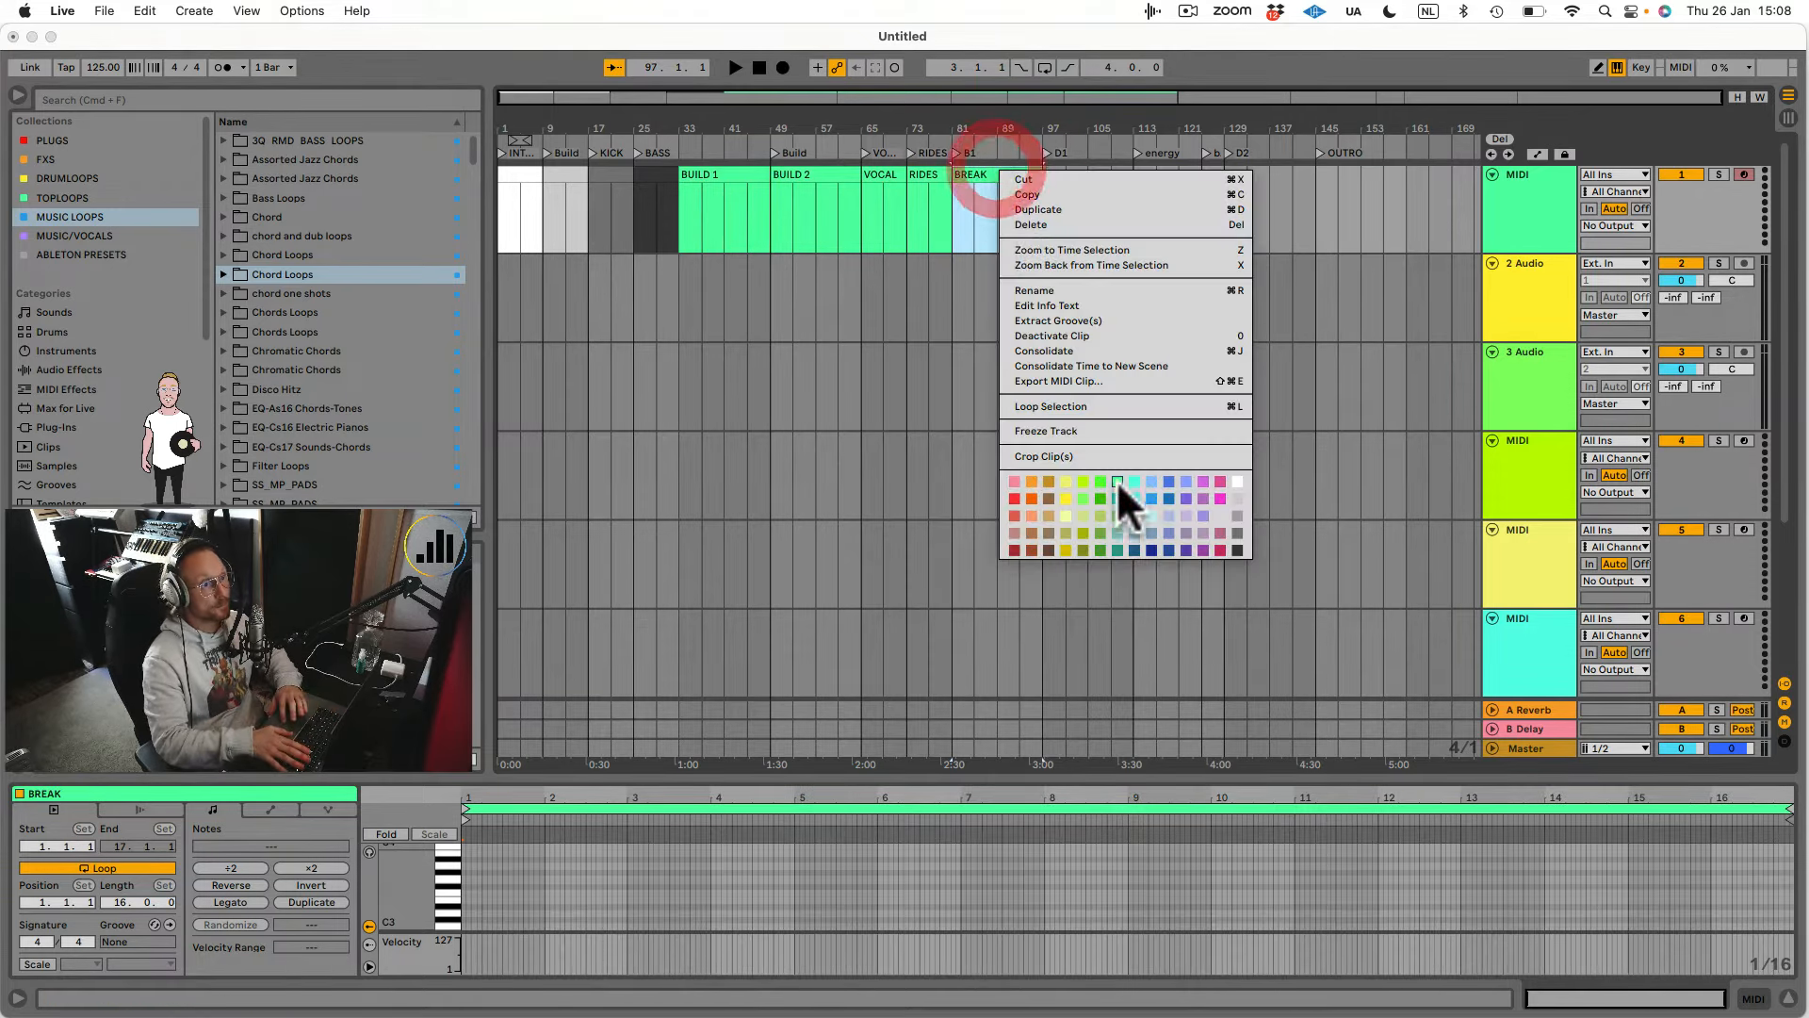
left_click(1066, 475)
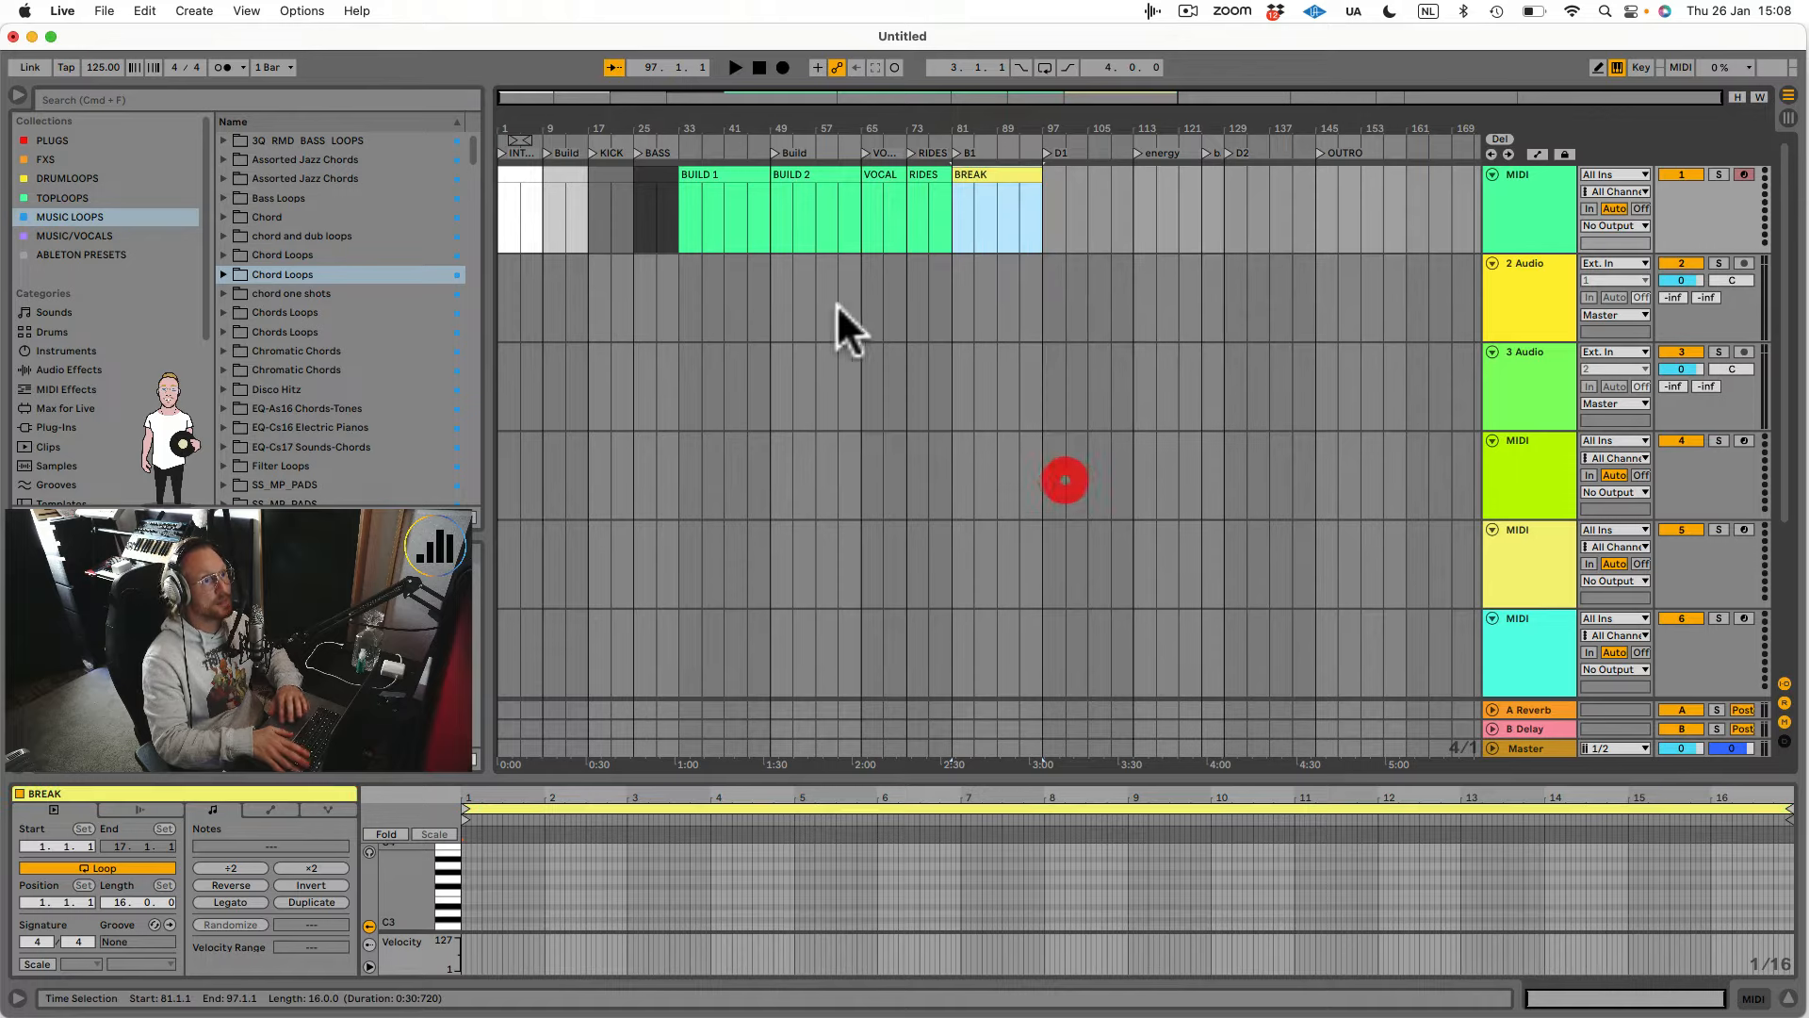
left_click(721, 177)
left_click(793, 169)
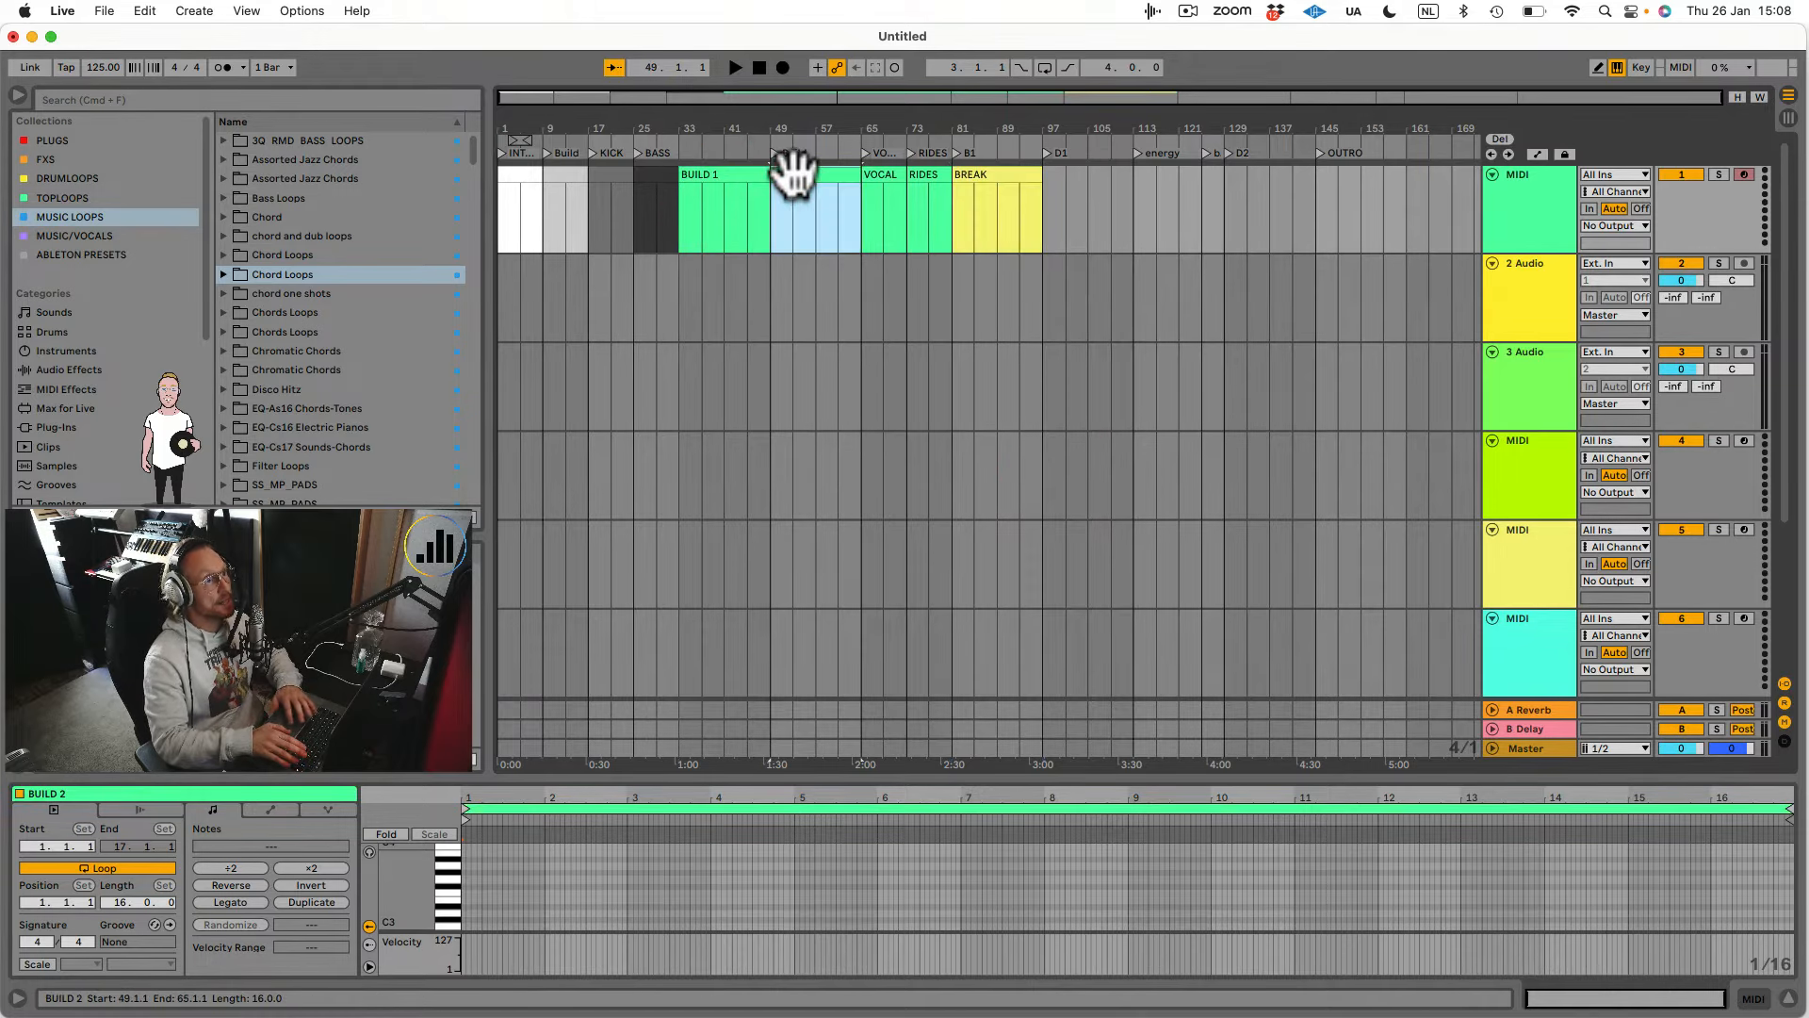
right_click(794, 169)
left_click(894, 502)
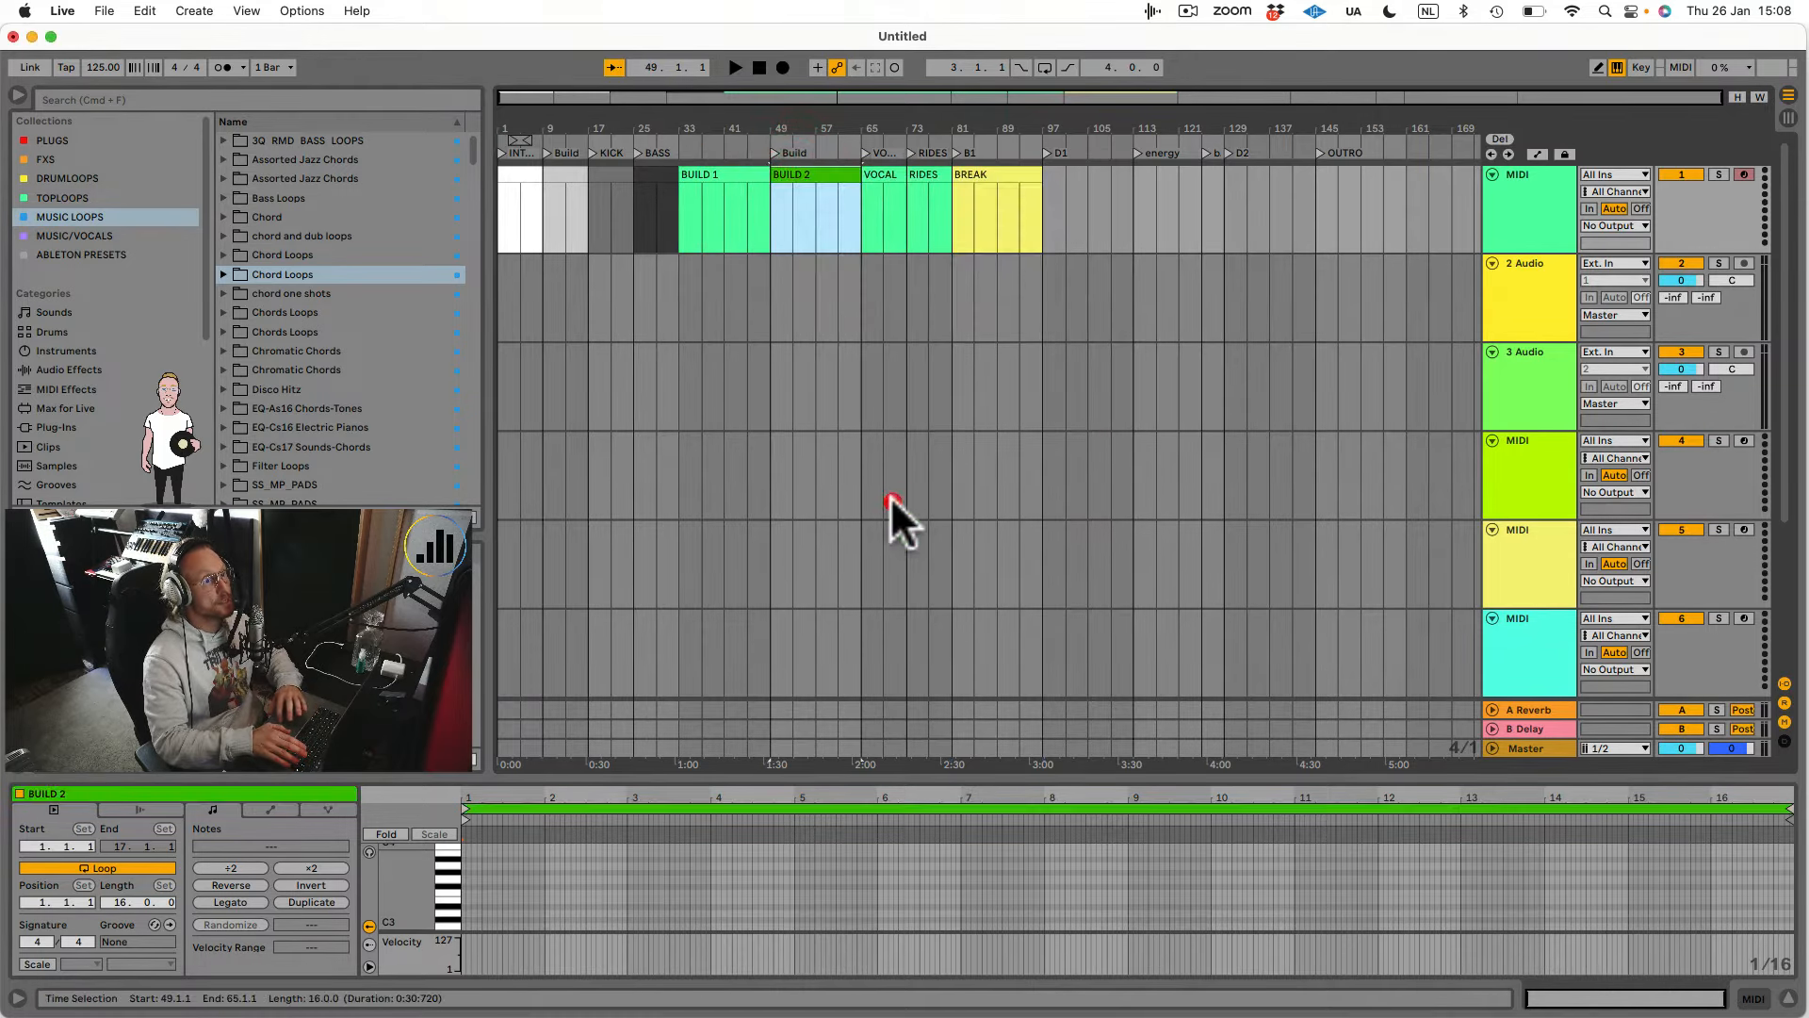
left_click(881, 170)
right_click(881, 168)
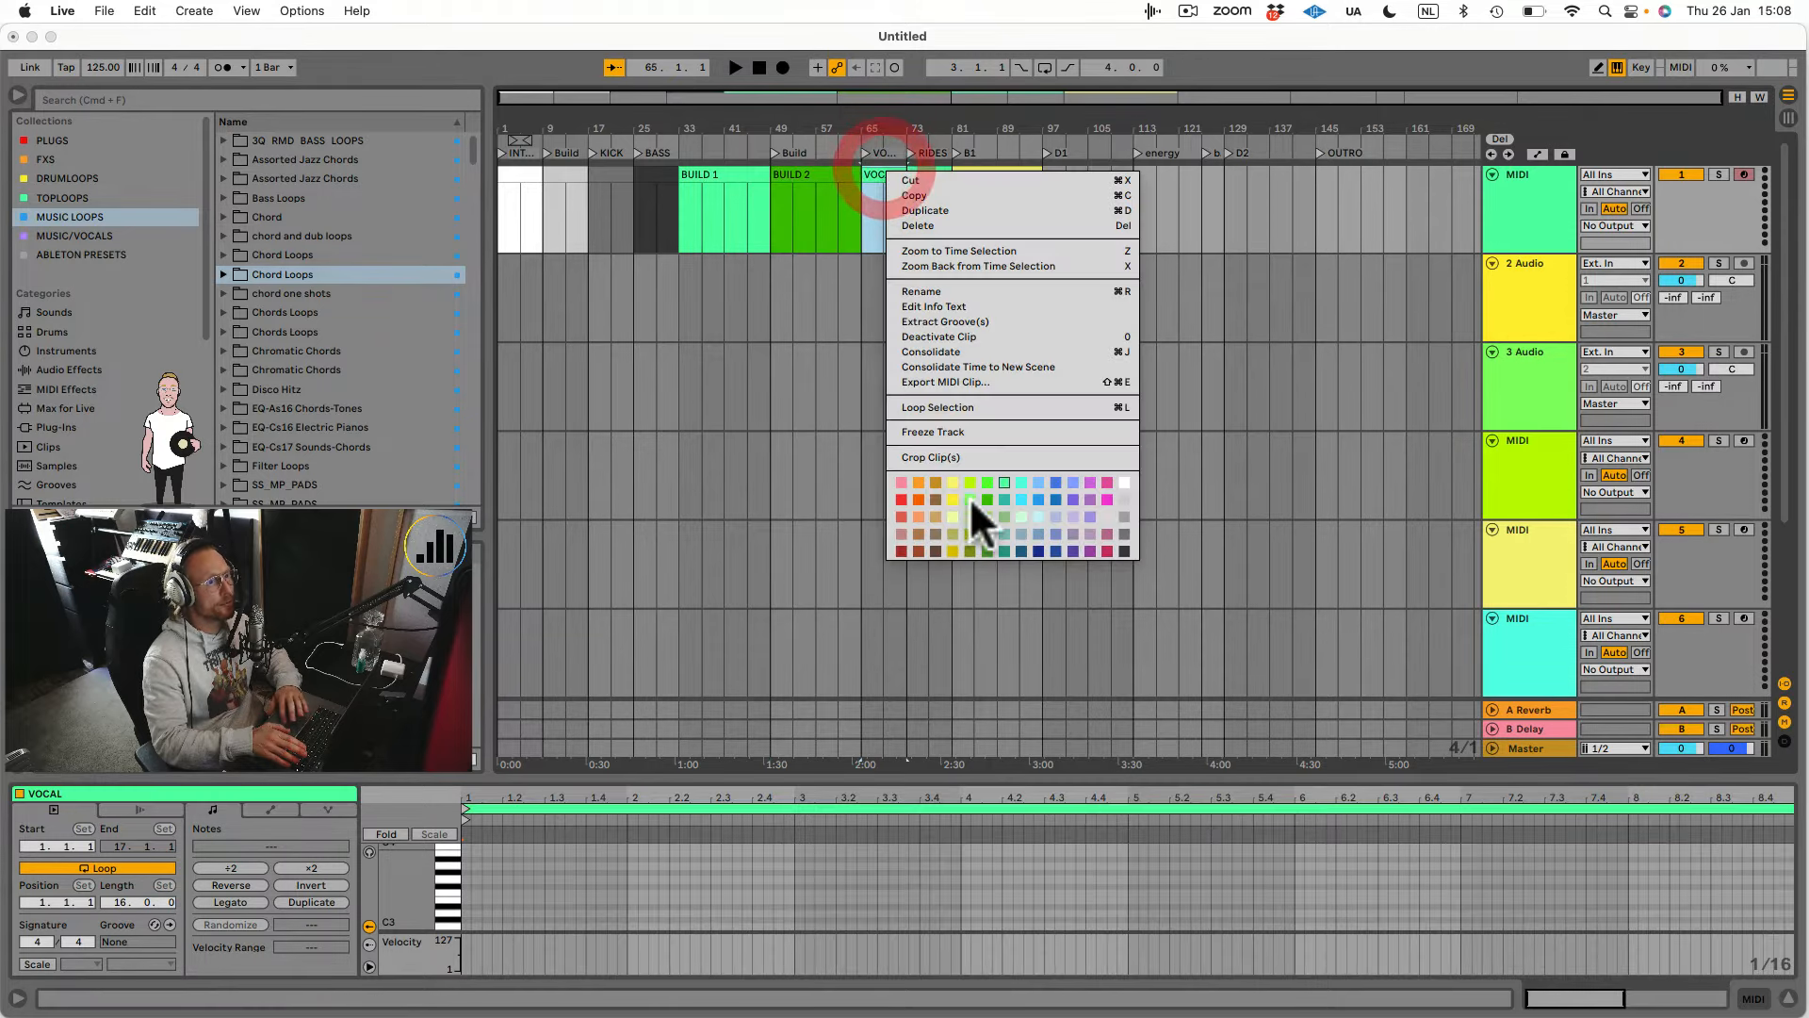
left_click(970, 531)
left_click(926, 172)
right_click(925, 172)
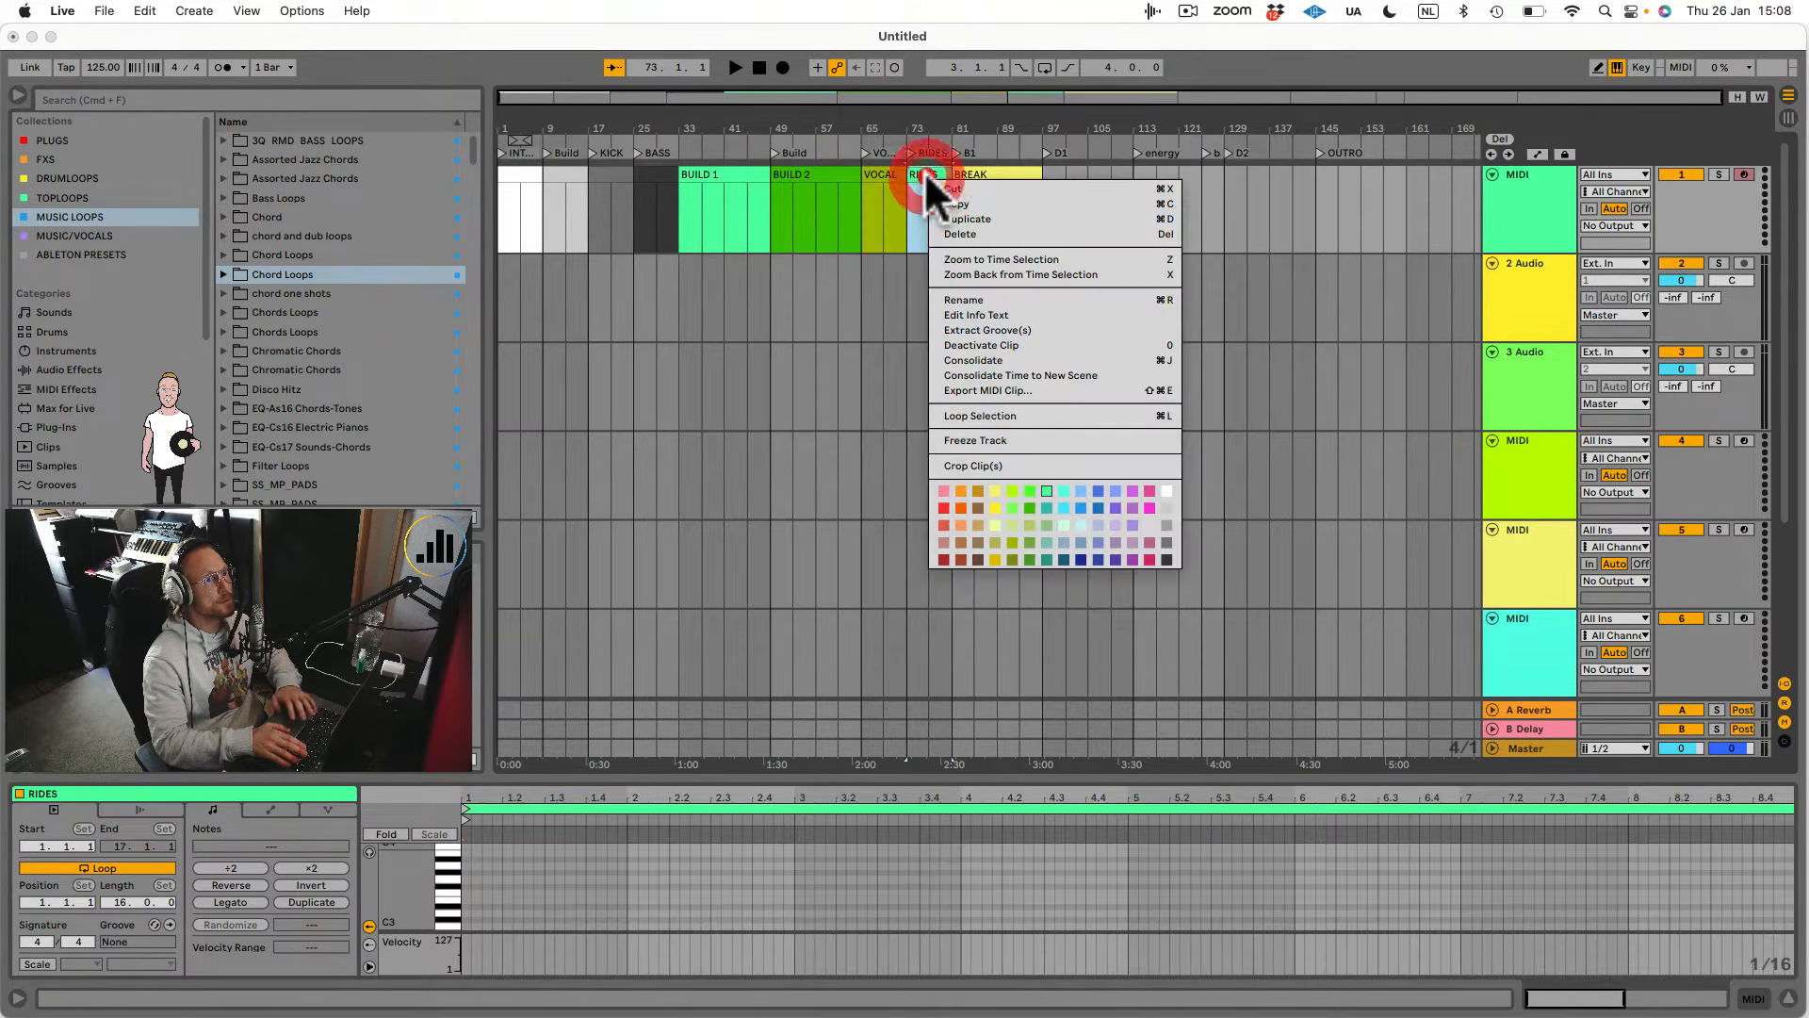
left_click(995, 525)
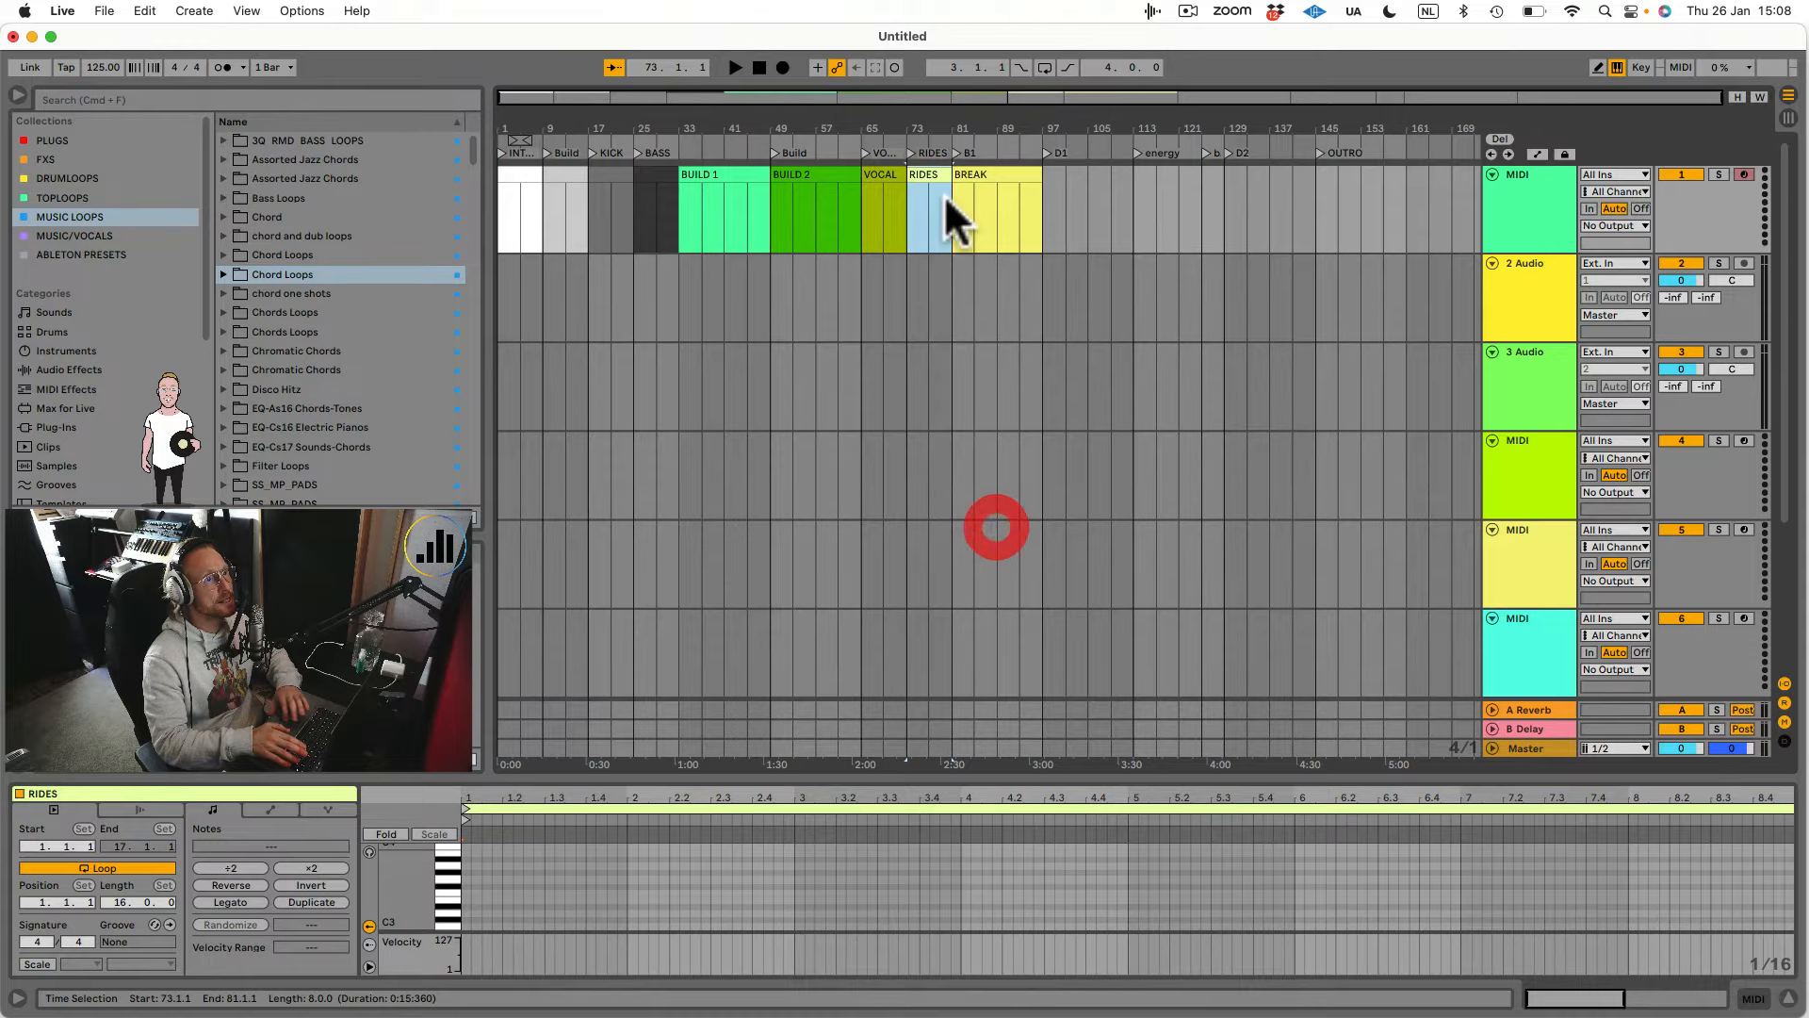
Insert a 16-bar MIDI clip from bar 97 to bar 113 at the D1 locator and colour it red.
left_click(1009, 172)
left_click(1044, 172)
left_click_drag(1044, 172, 1133, 172)
key("super+shift+m")
right_click(1103, 173)
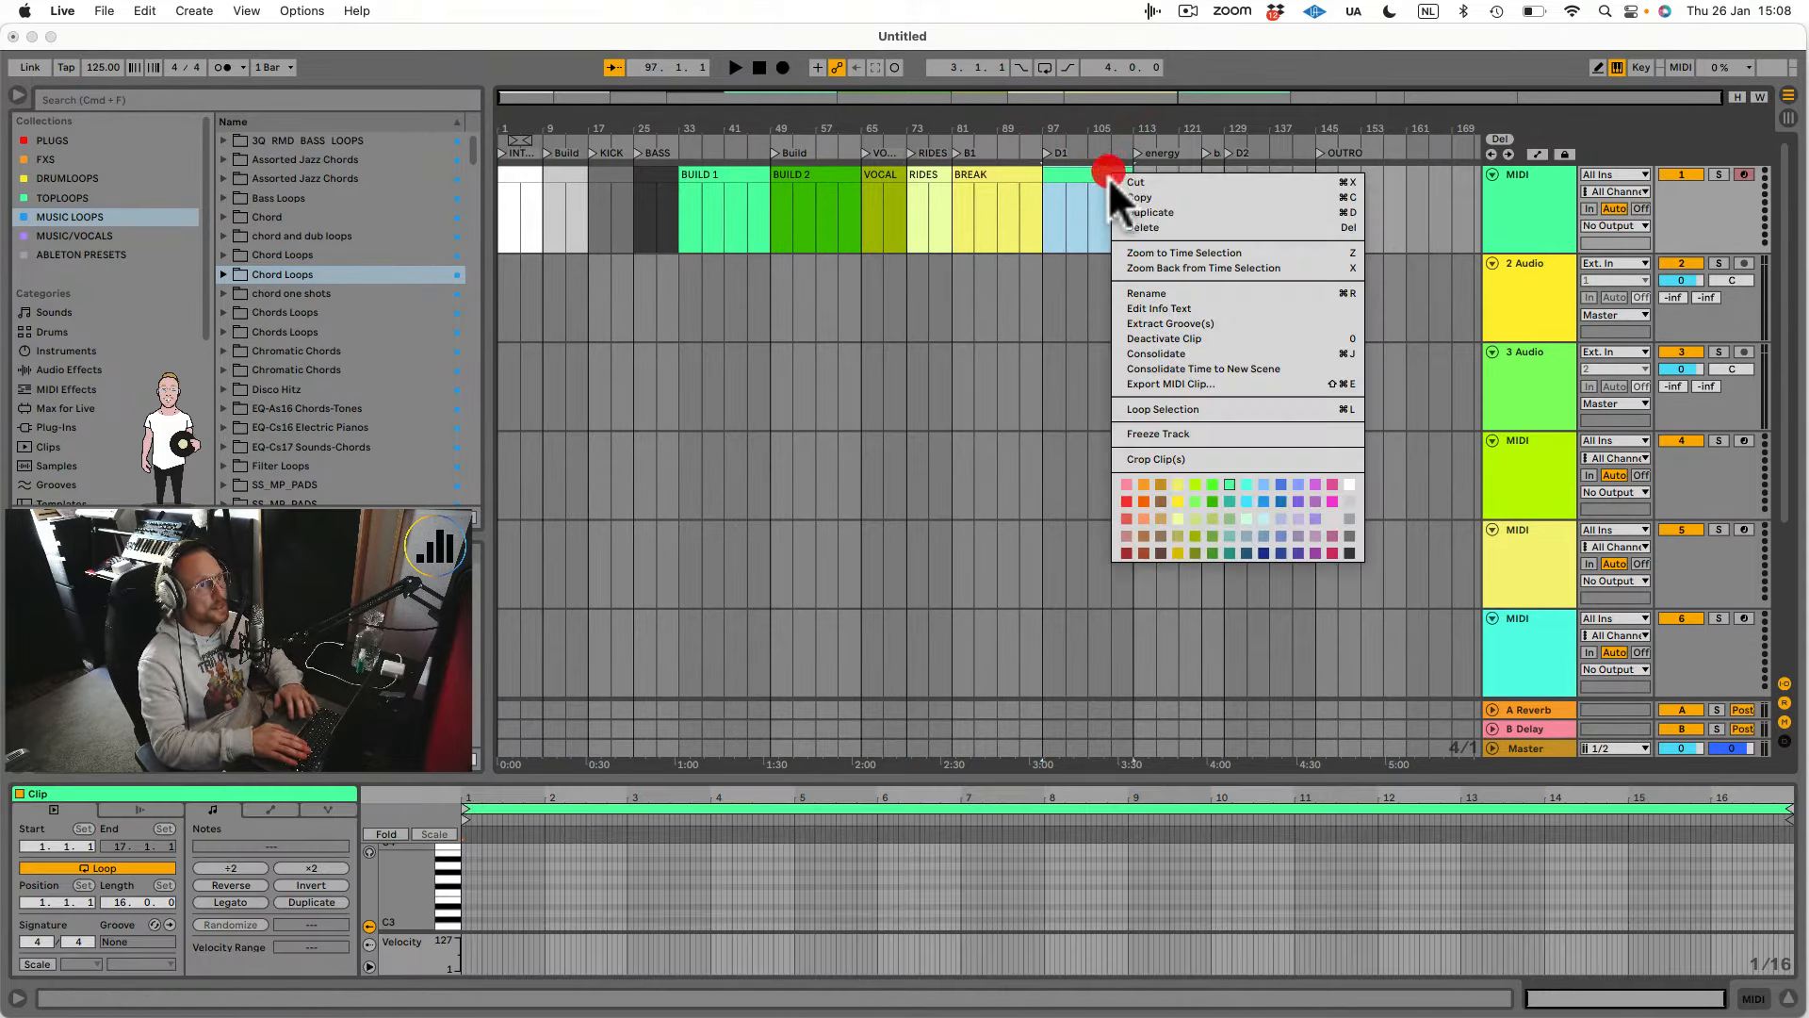
left_click(1125, 502)
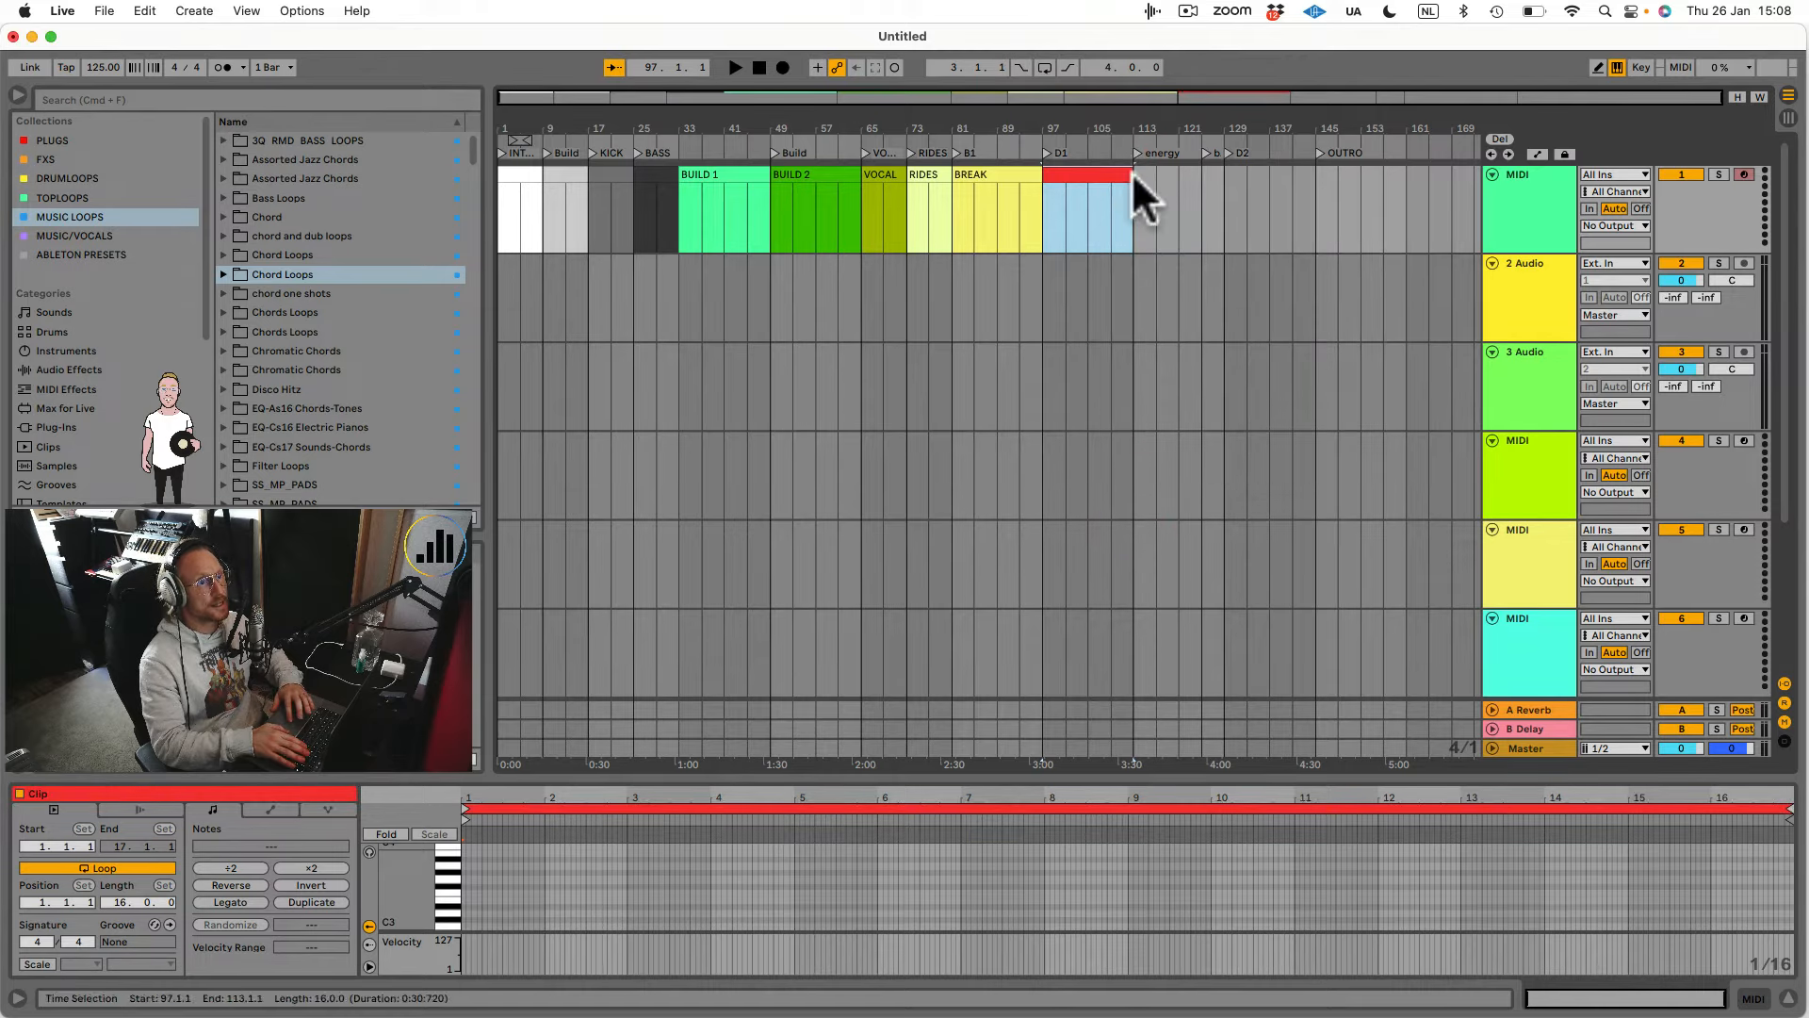
Insert a 12-bar MIDI clip coloured dark red at the energy locator, bar 113, and a 4-bar MIDI clip at bar 125.
left_click_drag(1134, 172, 1193, 169)
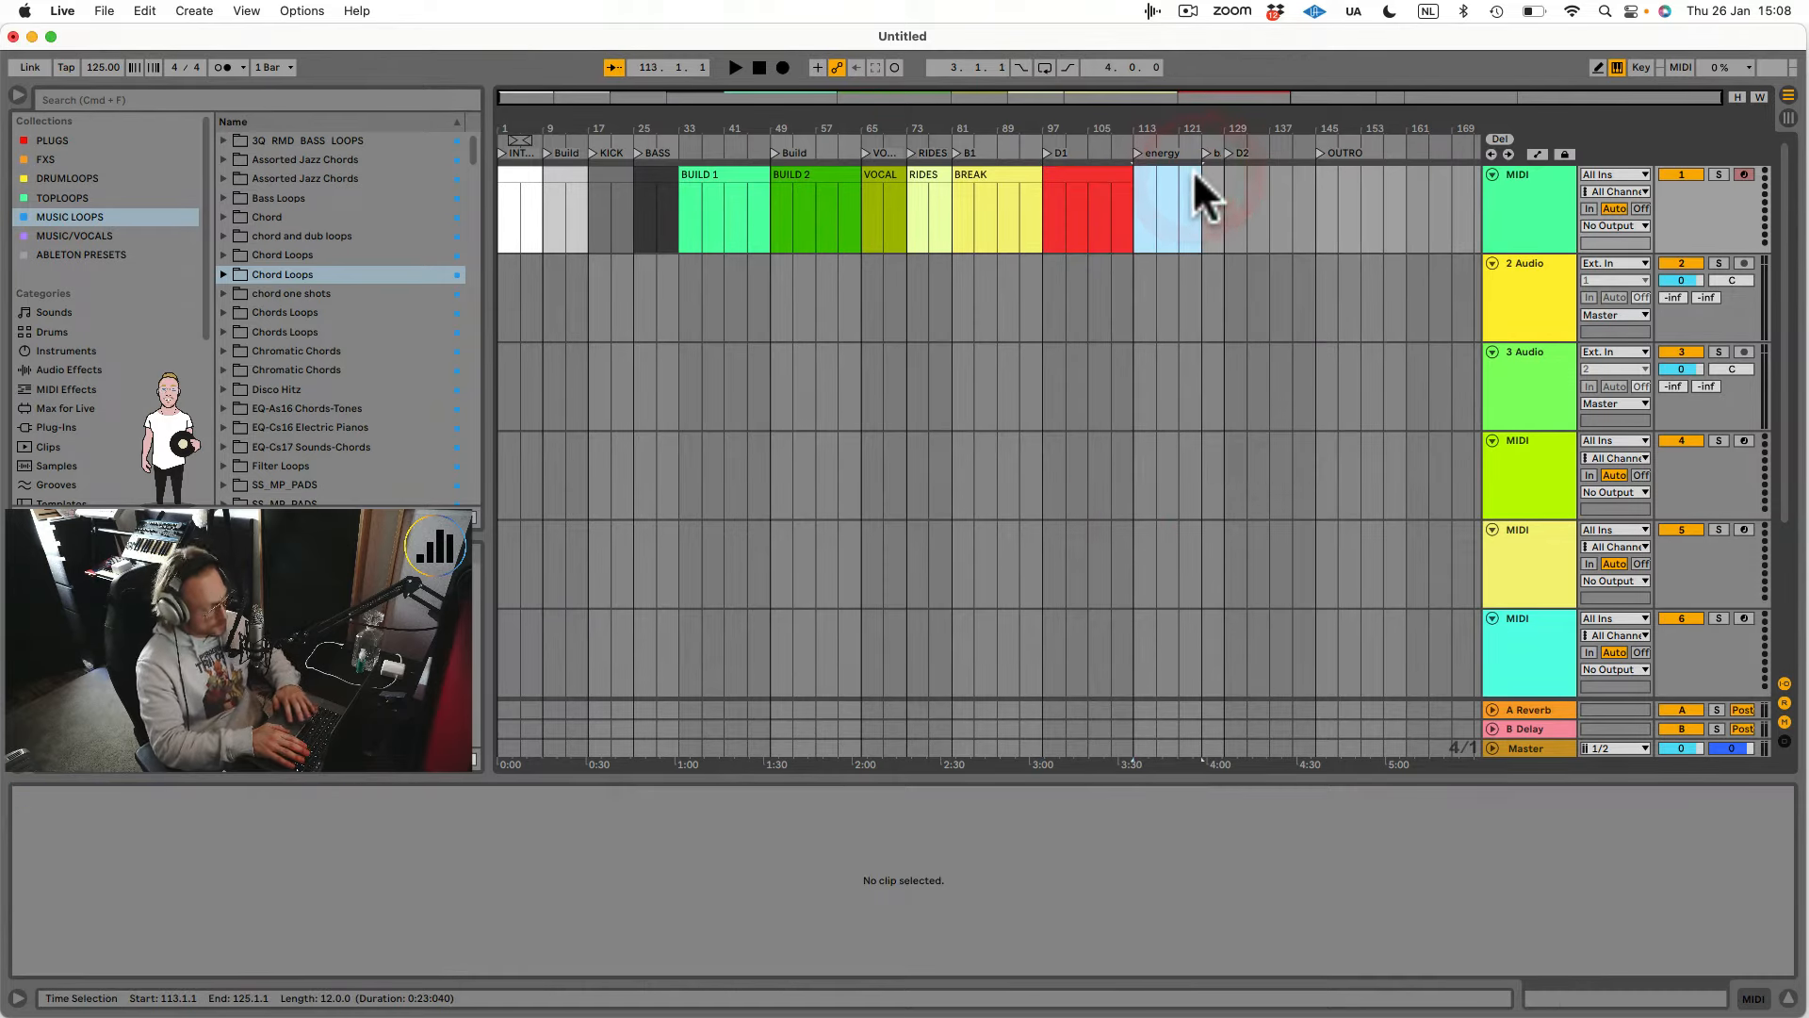
right_click(1193, 170)
left_click(1159, 167)
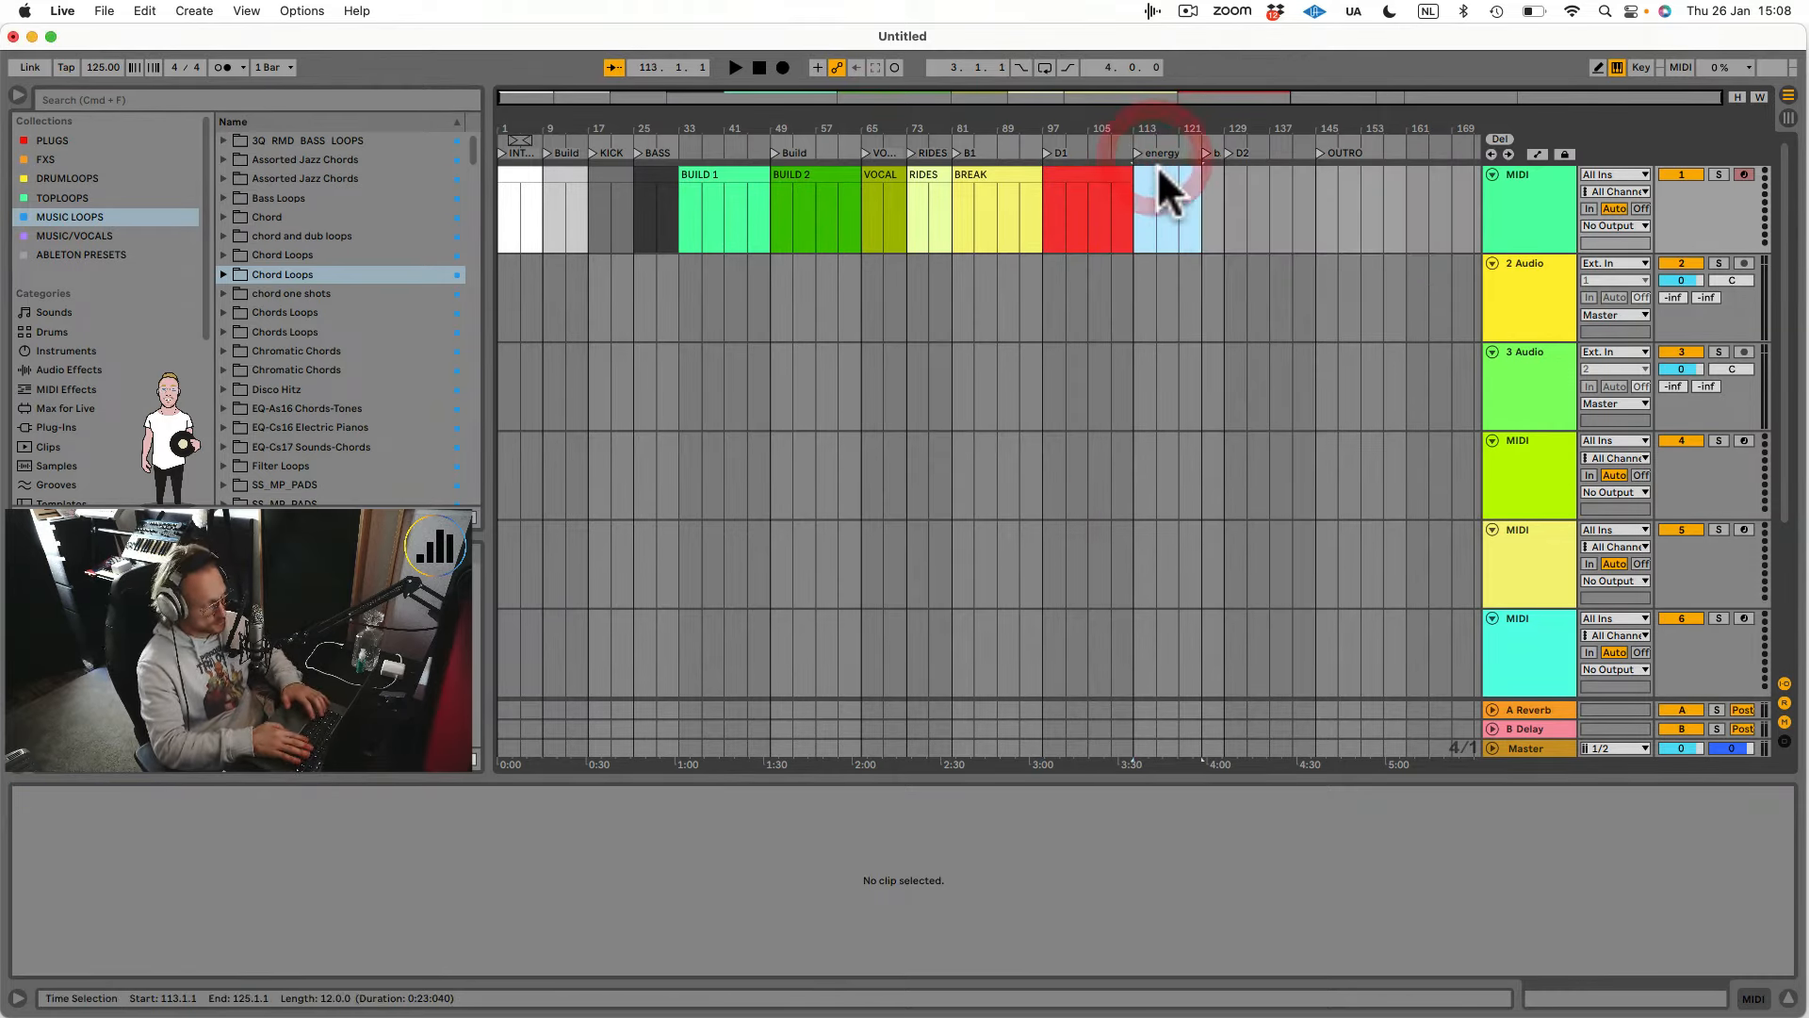
key("shift+super+m")
right_click(1159, 170)
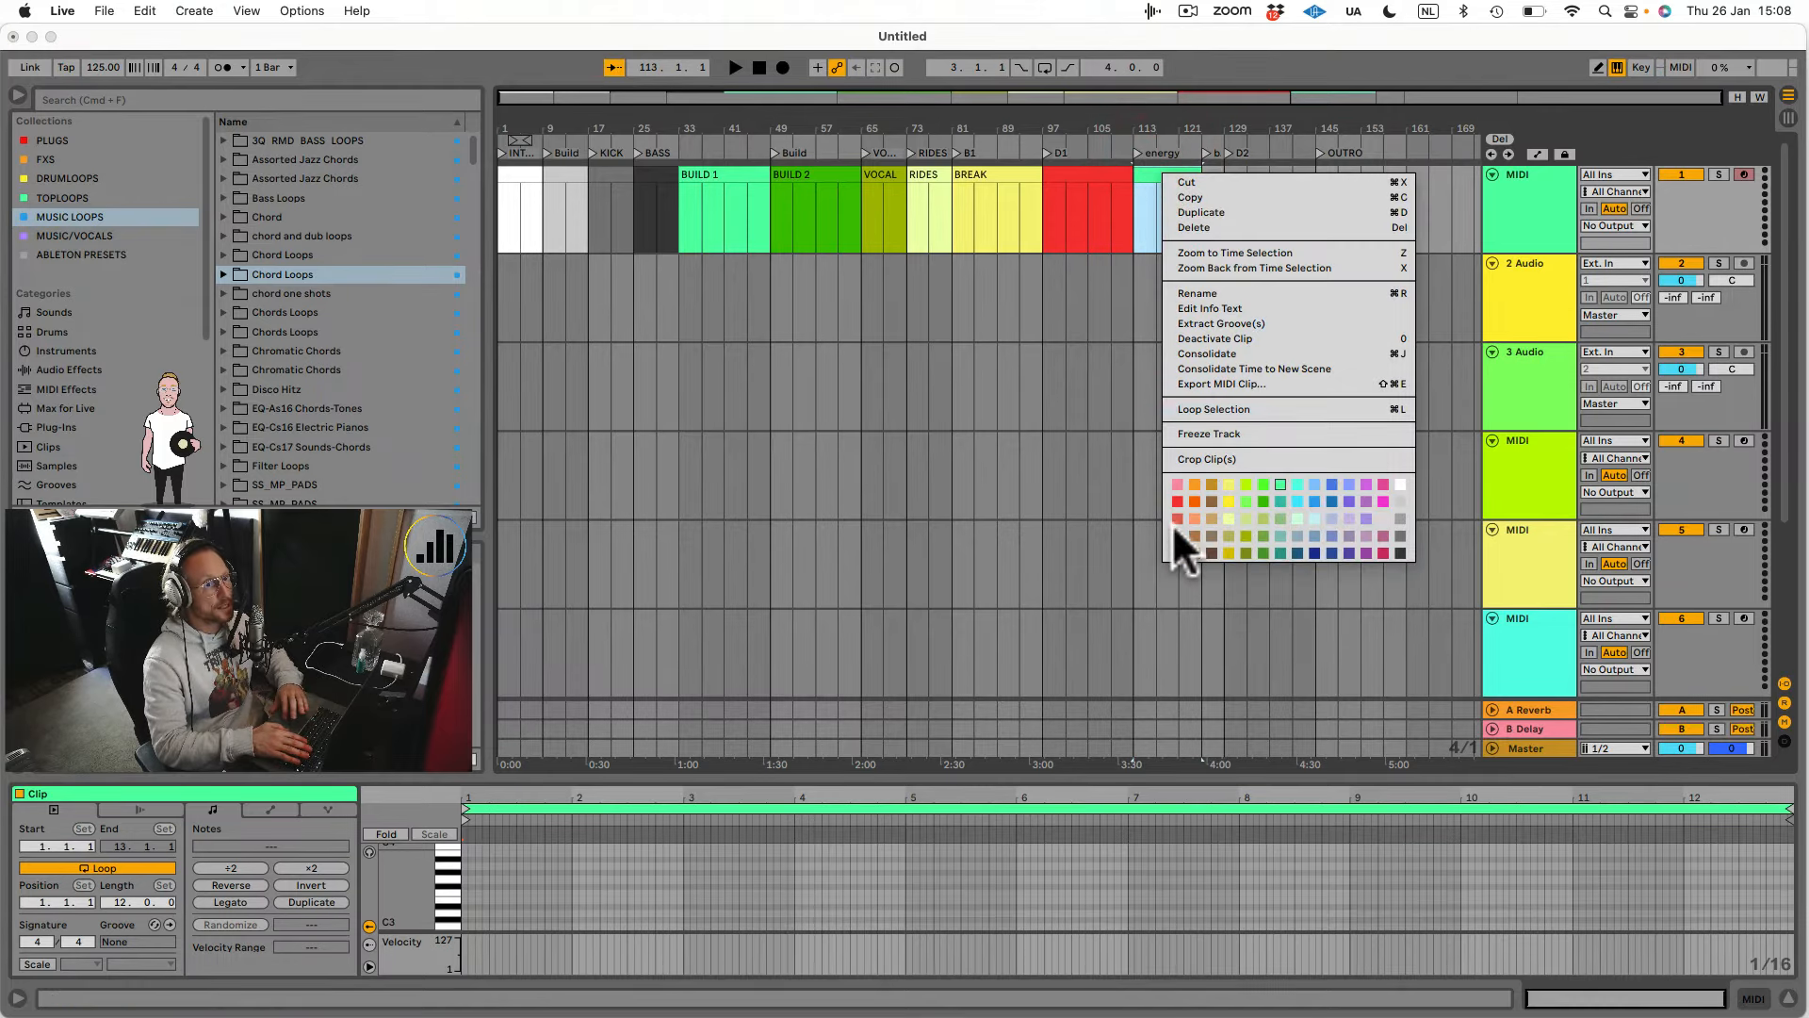
left_click(1178, 551)
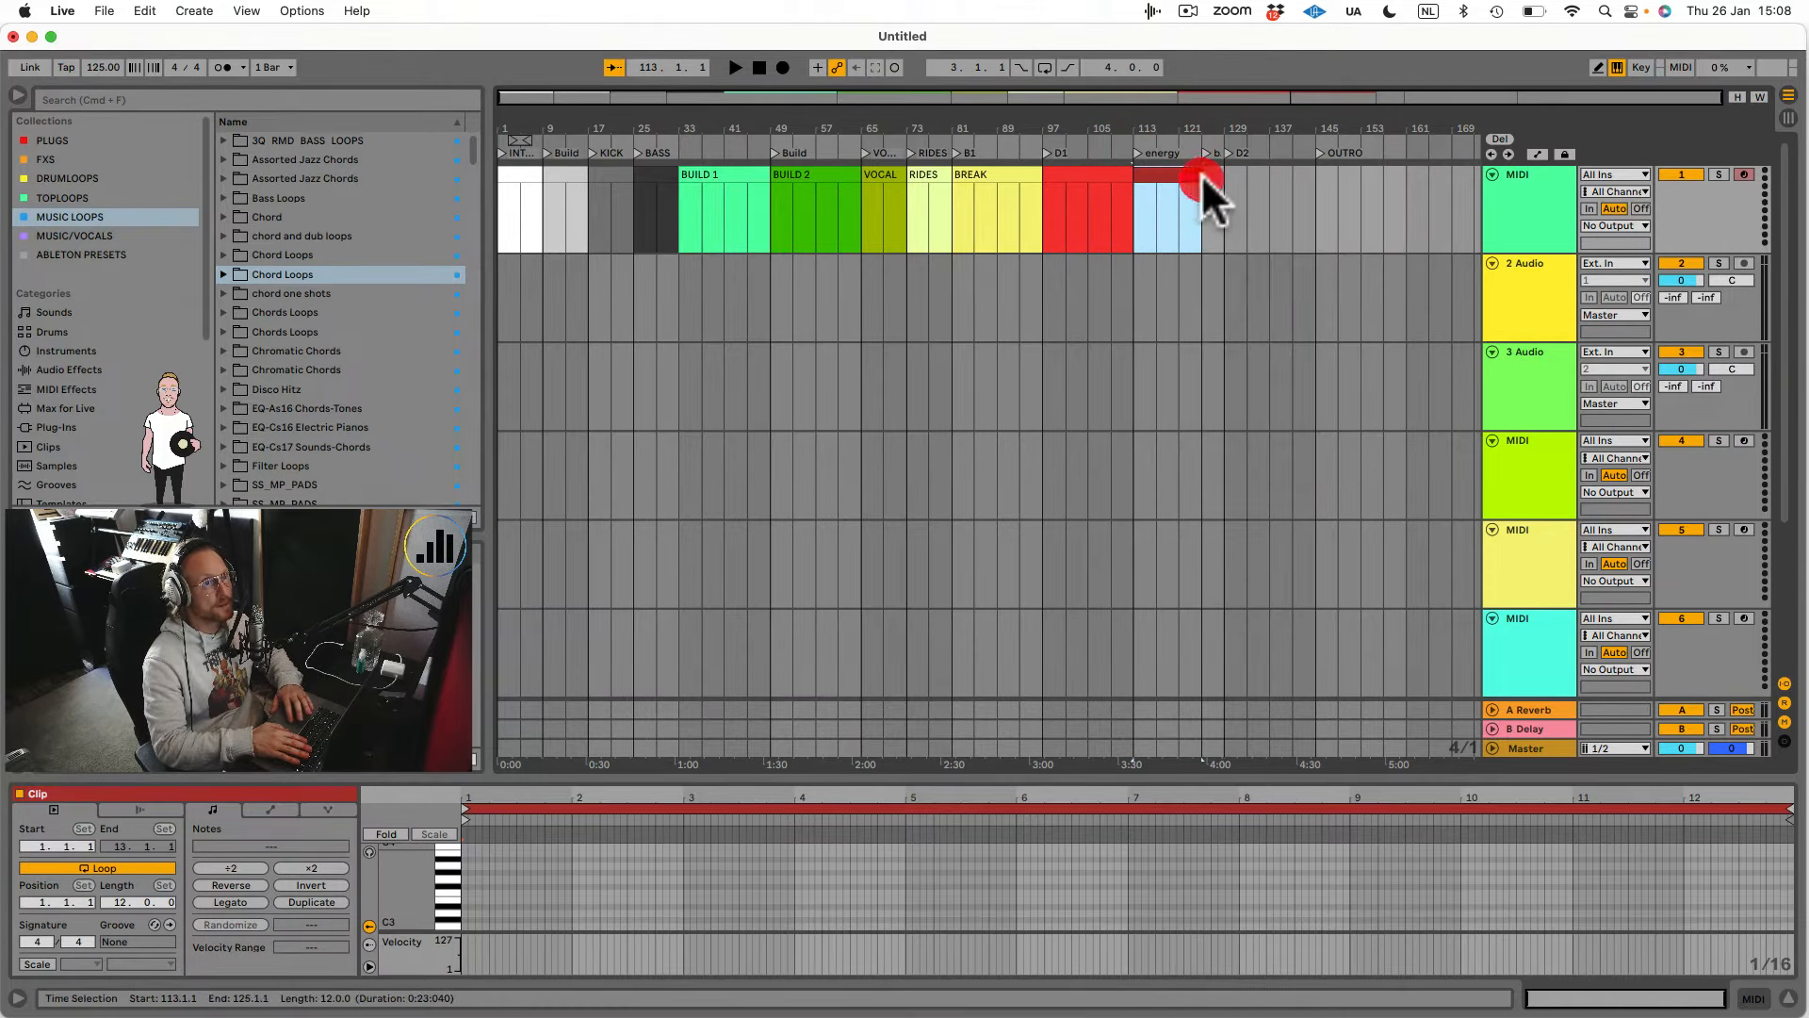
left_click_drag(1202, 173, 1219, 172)
key("shift+super+m")
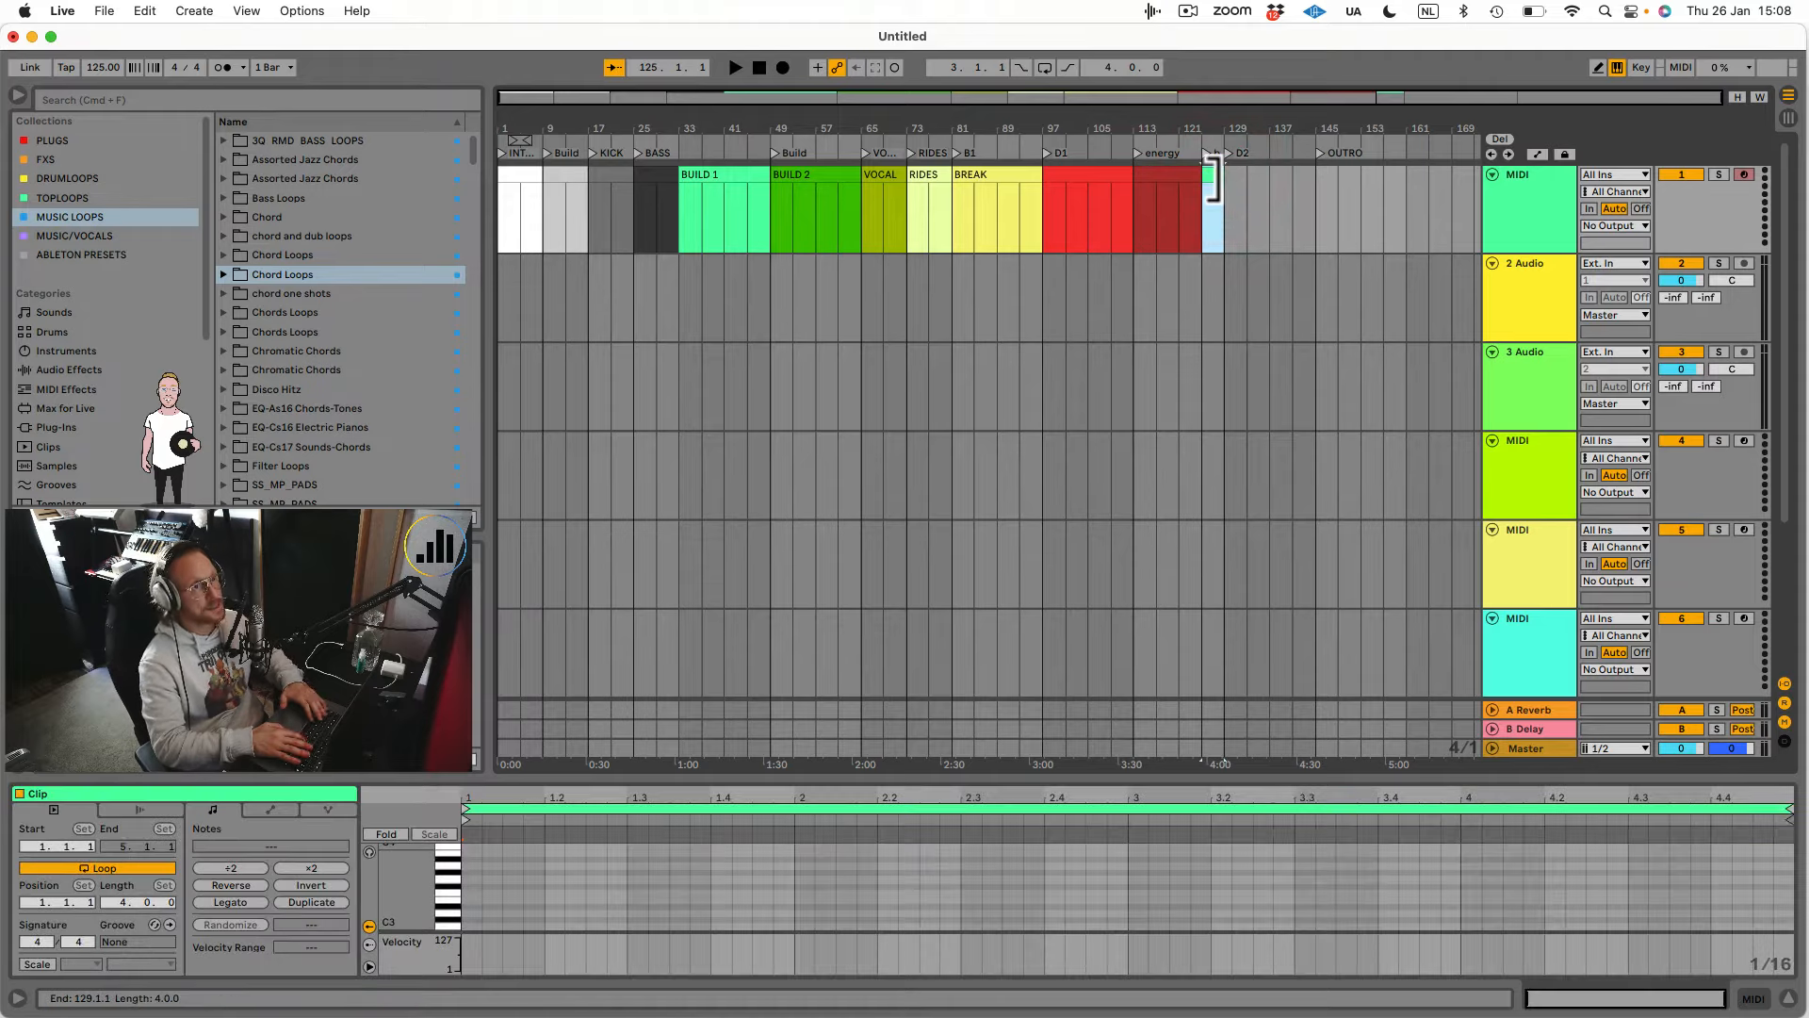
Rename the dark red clip ENERGY and the red clip DROP.
left_click(1145, 179)
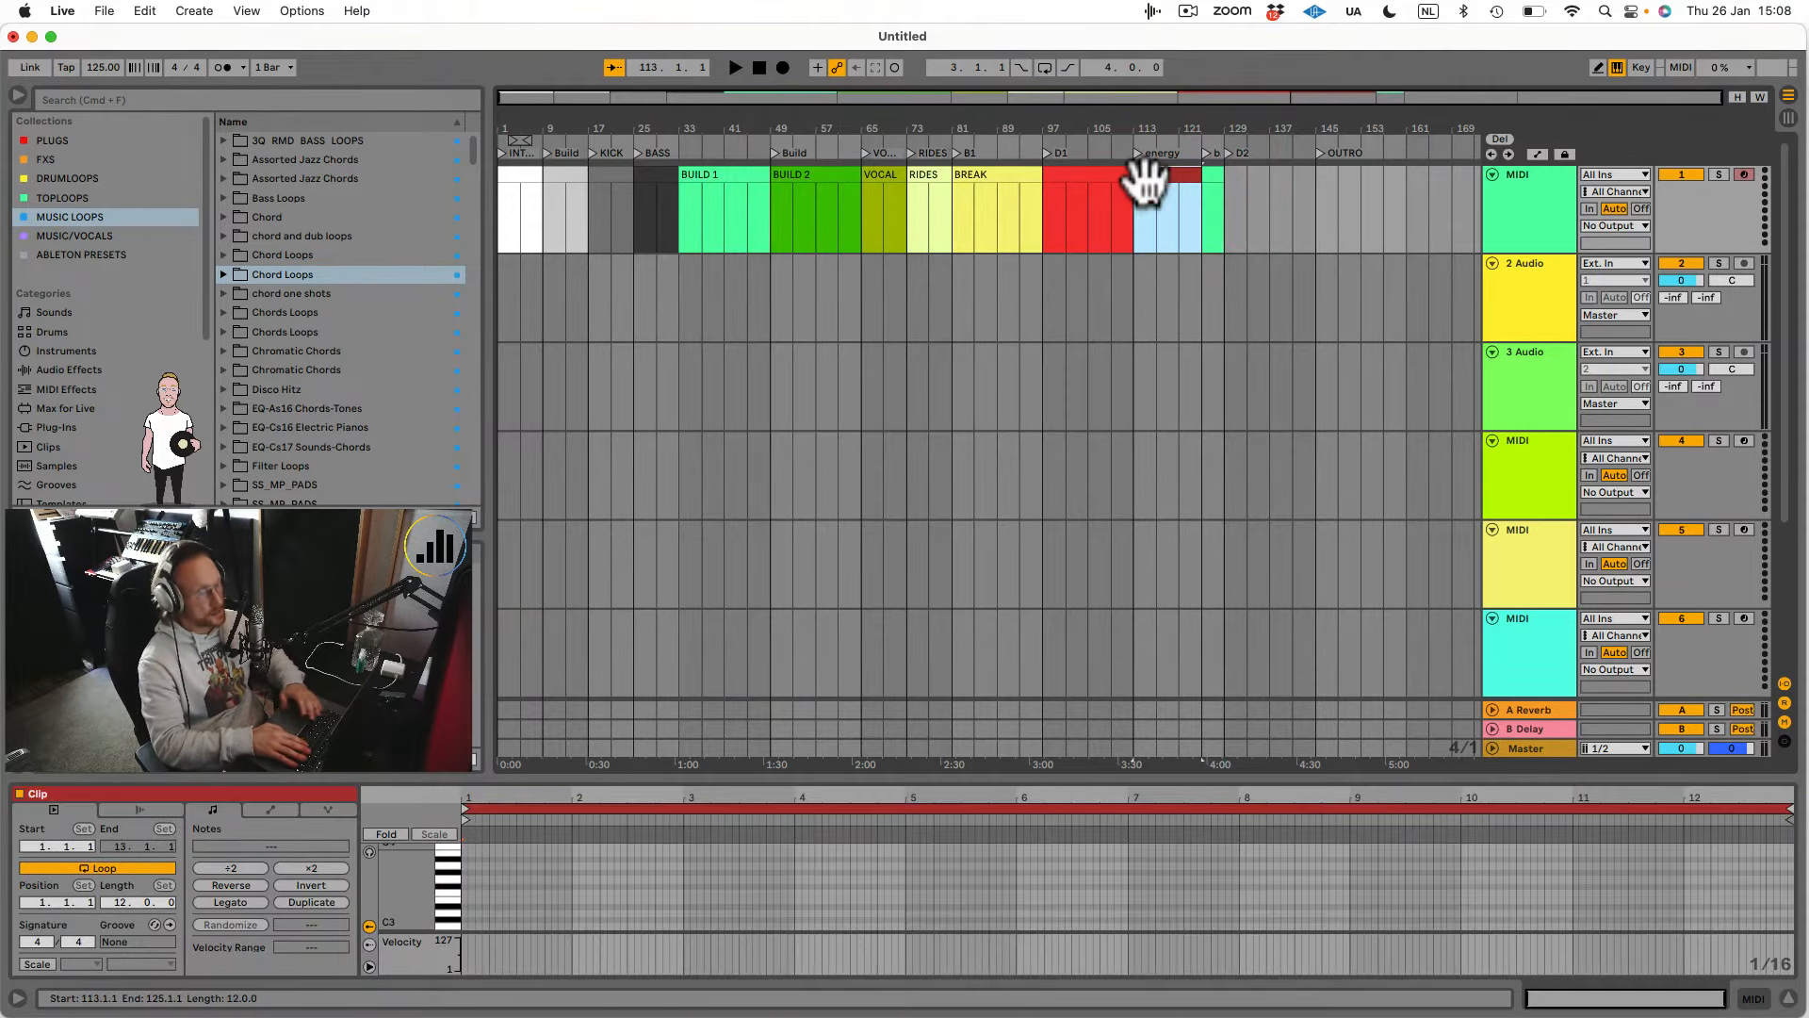
key("super+c")
type("ENERGY")
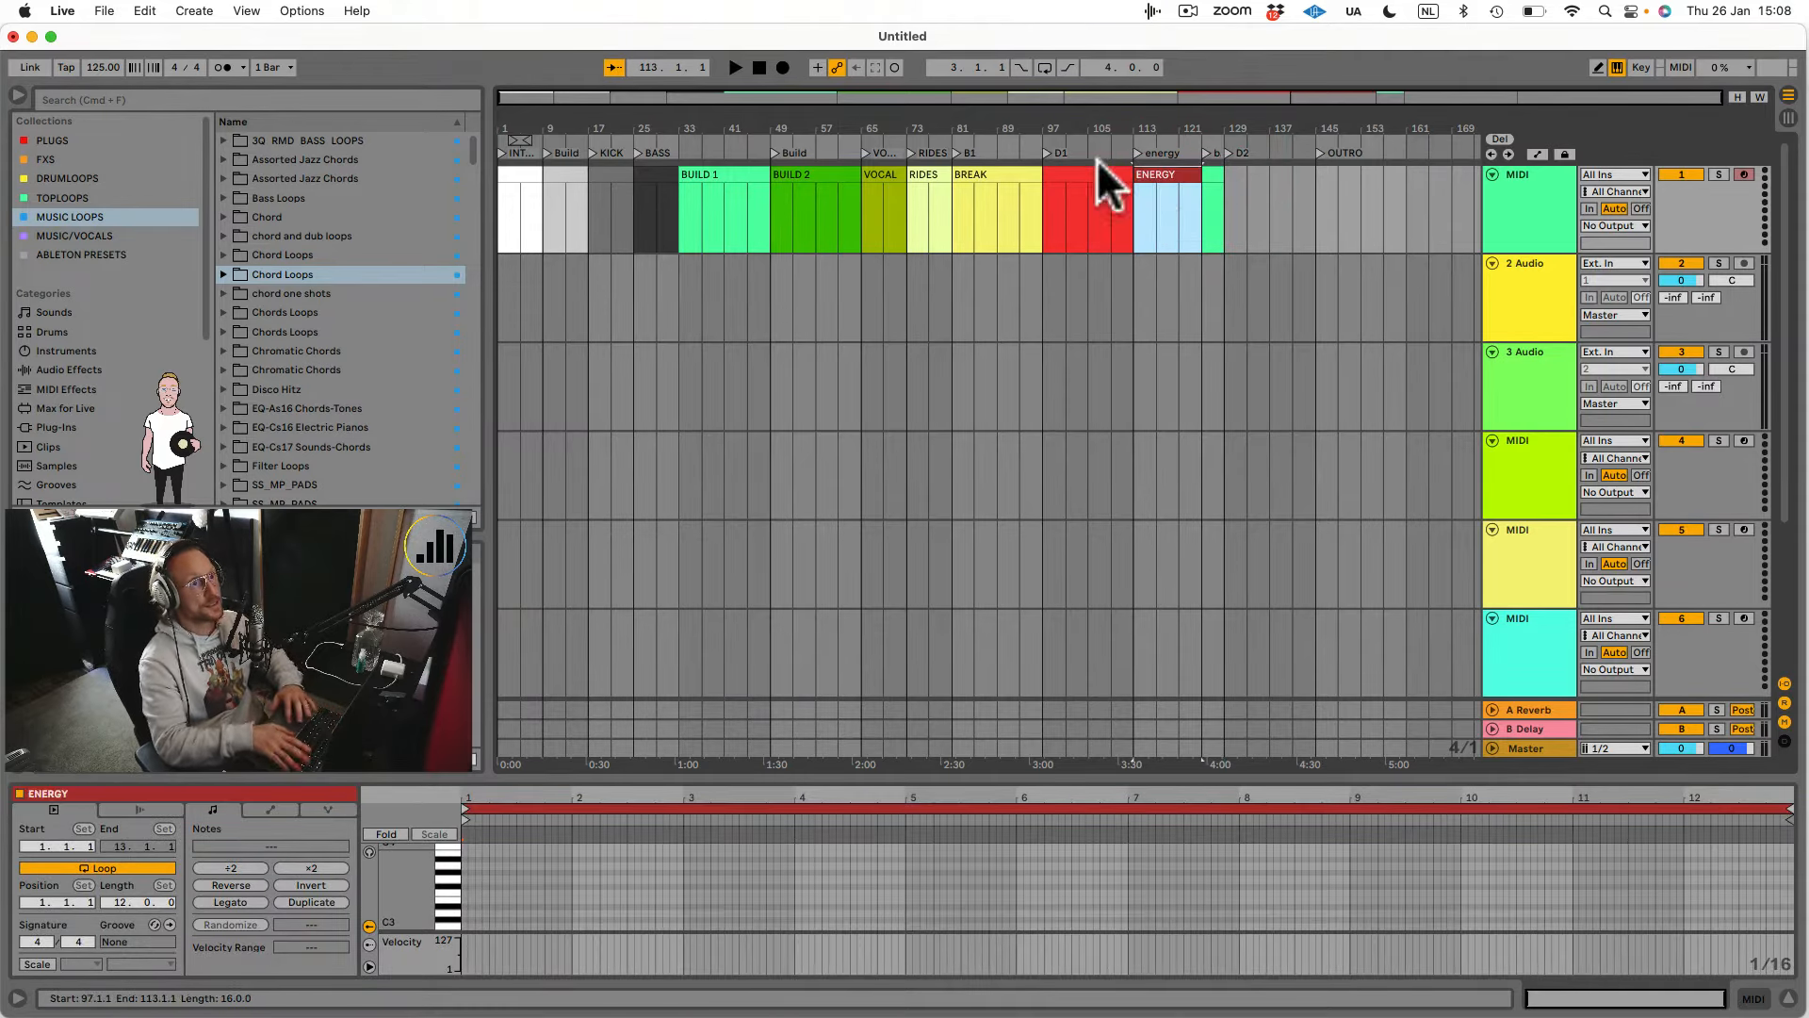
left_click(1096, 176)
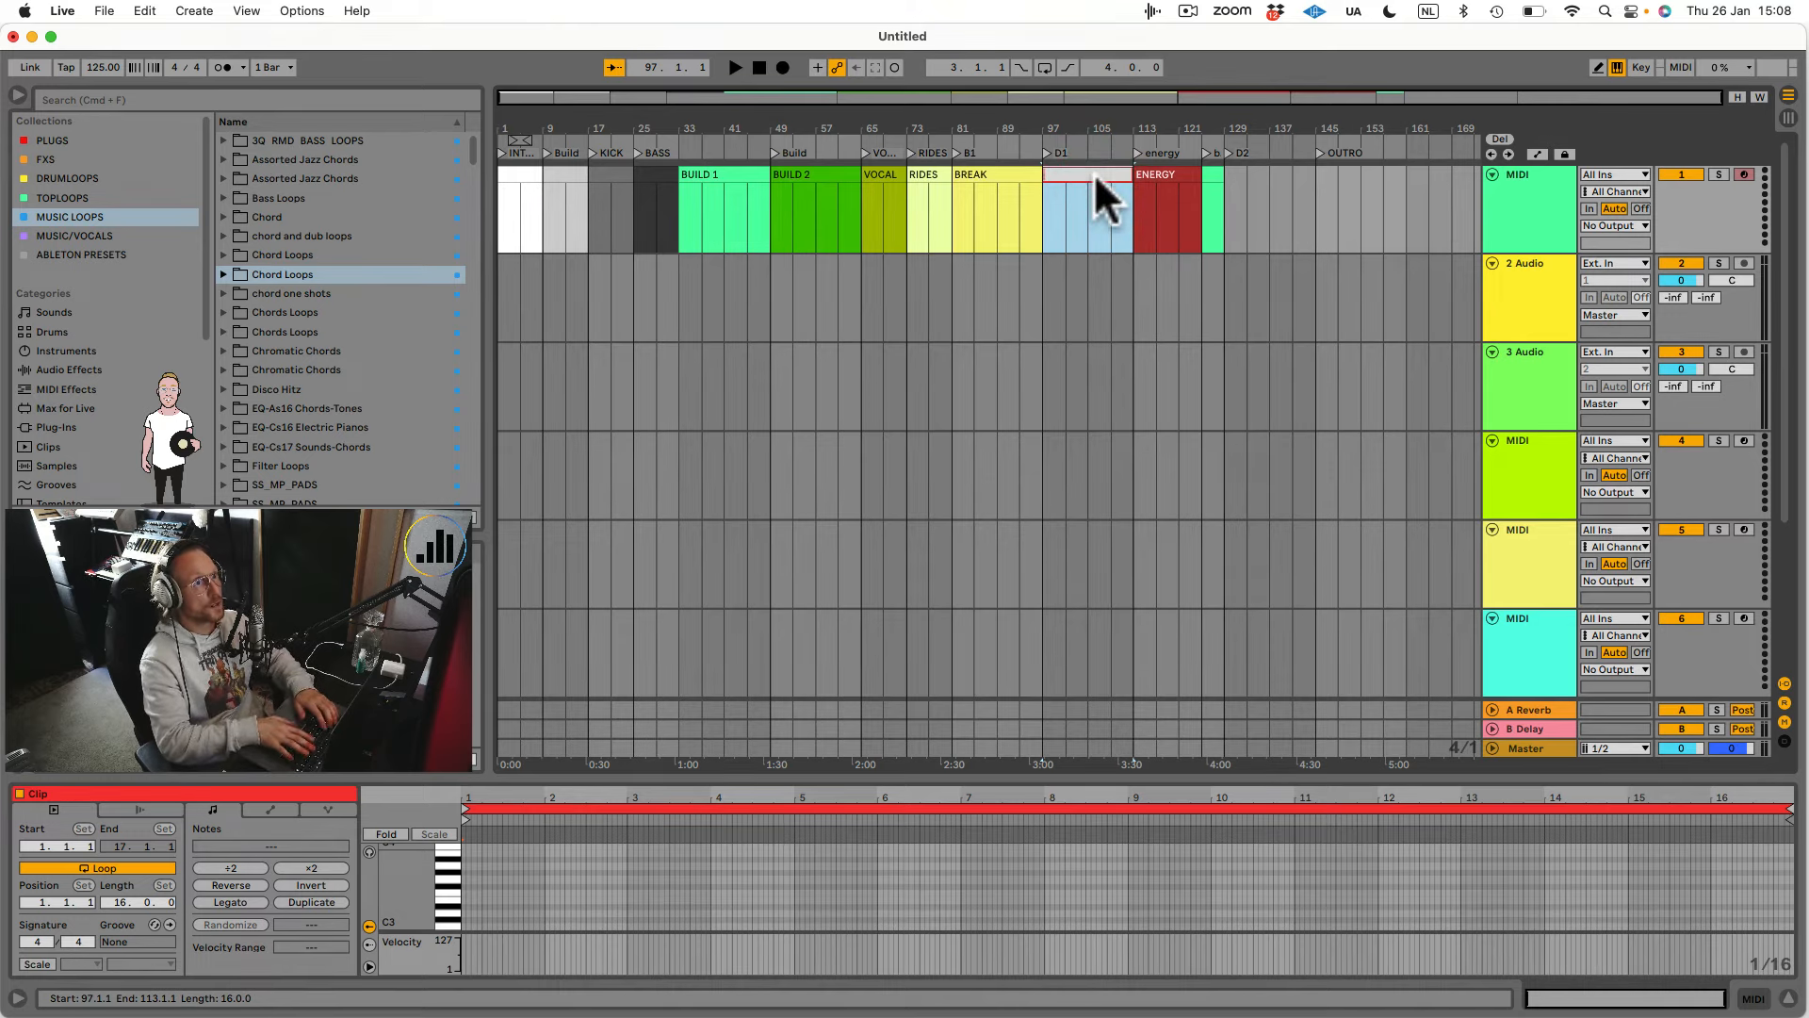
type("DROP")
left_click(989, 179)
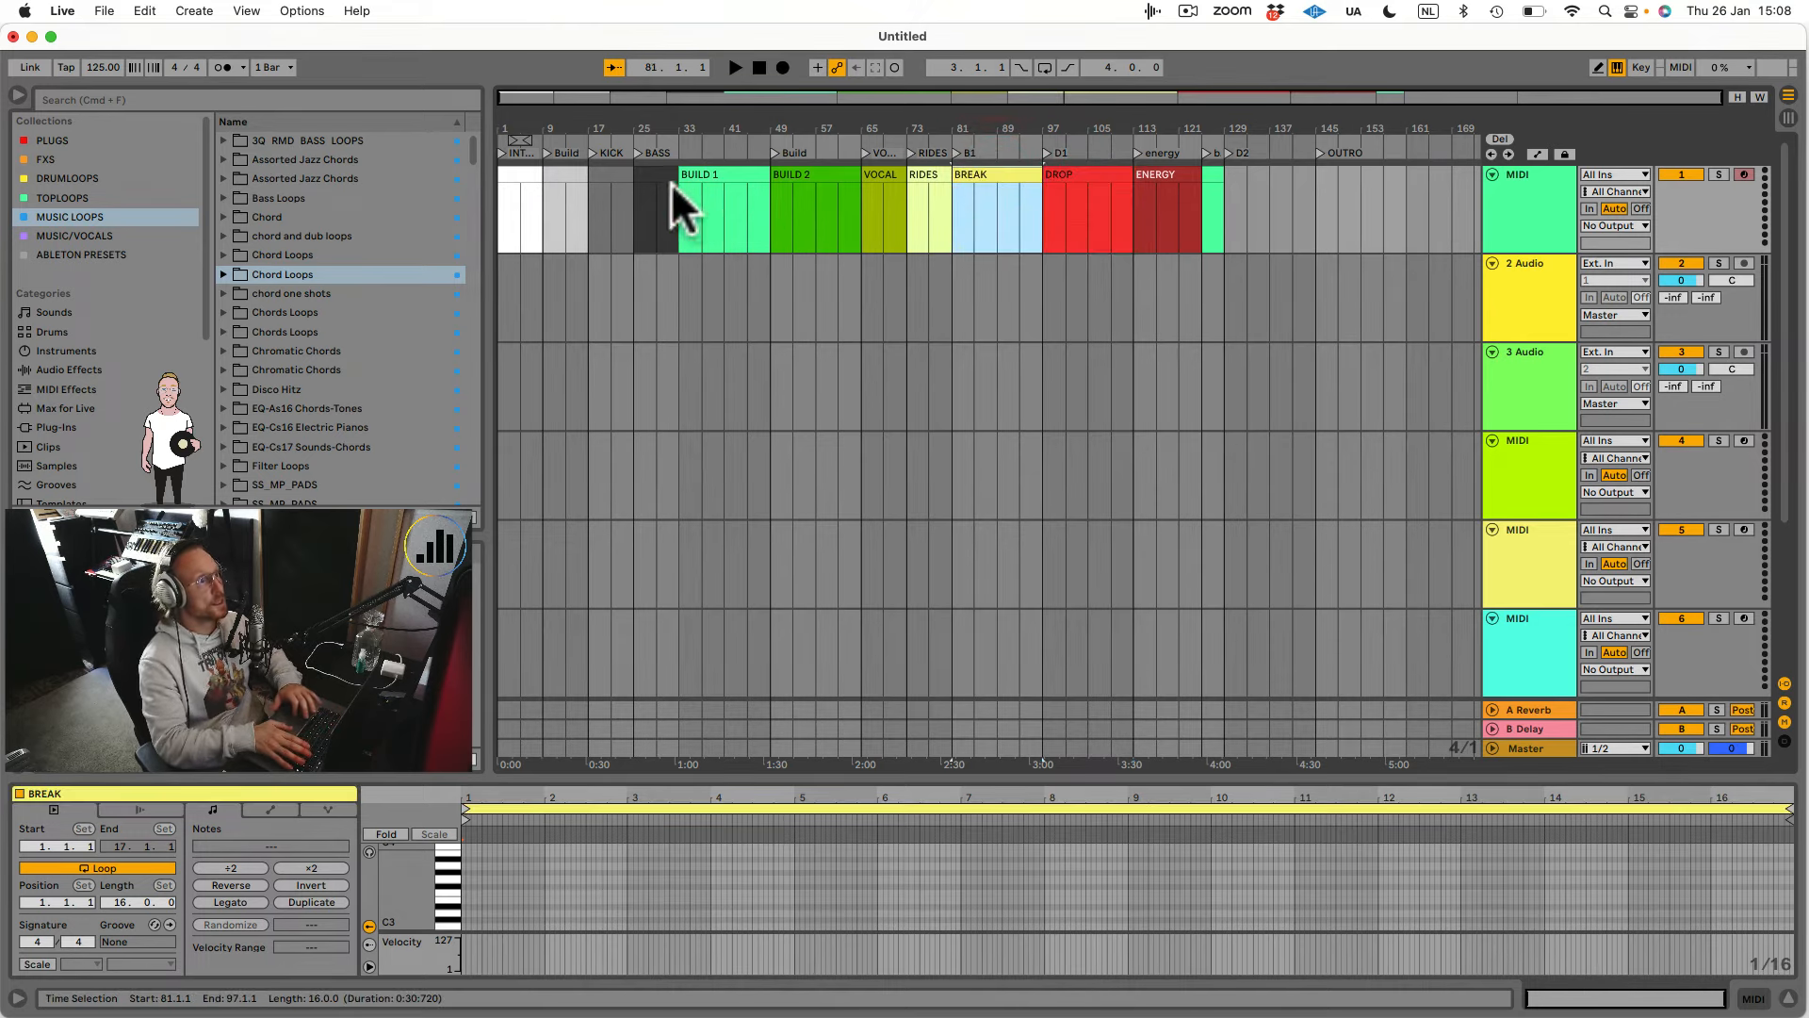
Rename the white clip at bar 1 INTRO and the light grey clip at bar 9 BUILD.
left_click(511, 176)
key("cmd+r")
type("ONT")
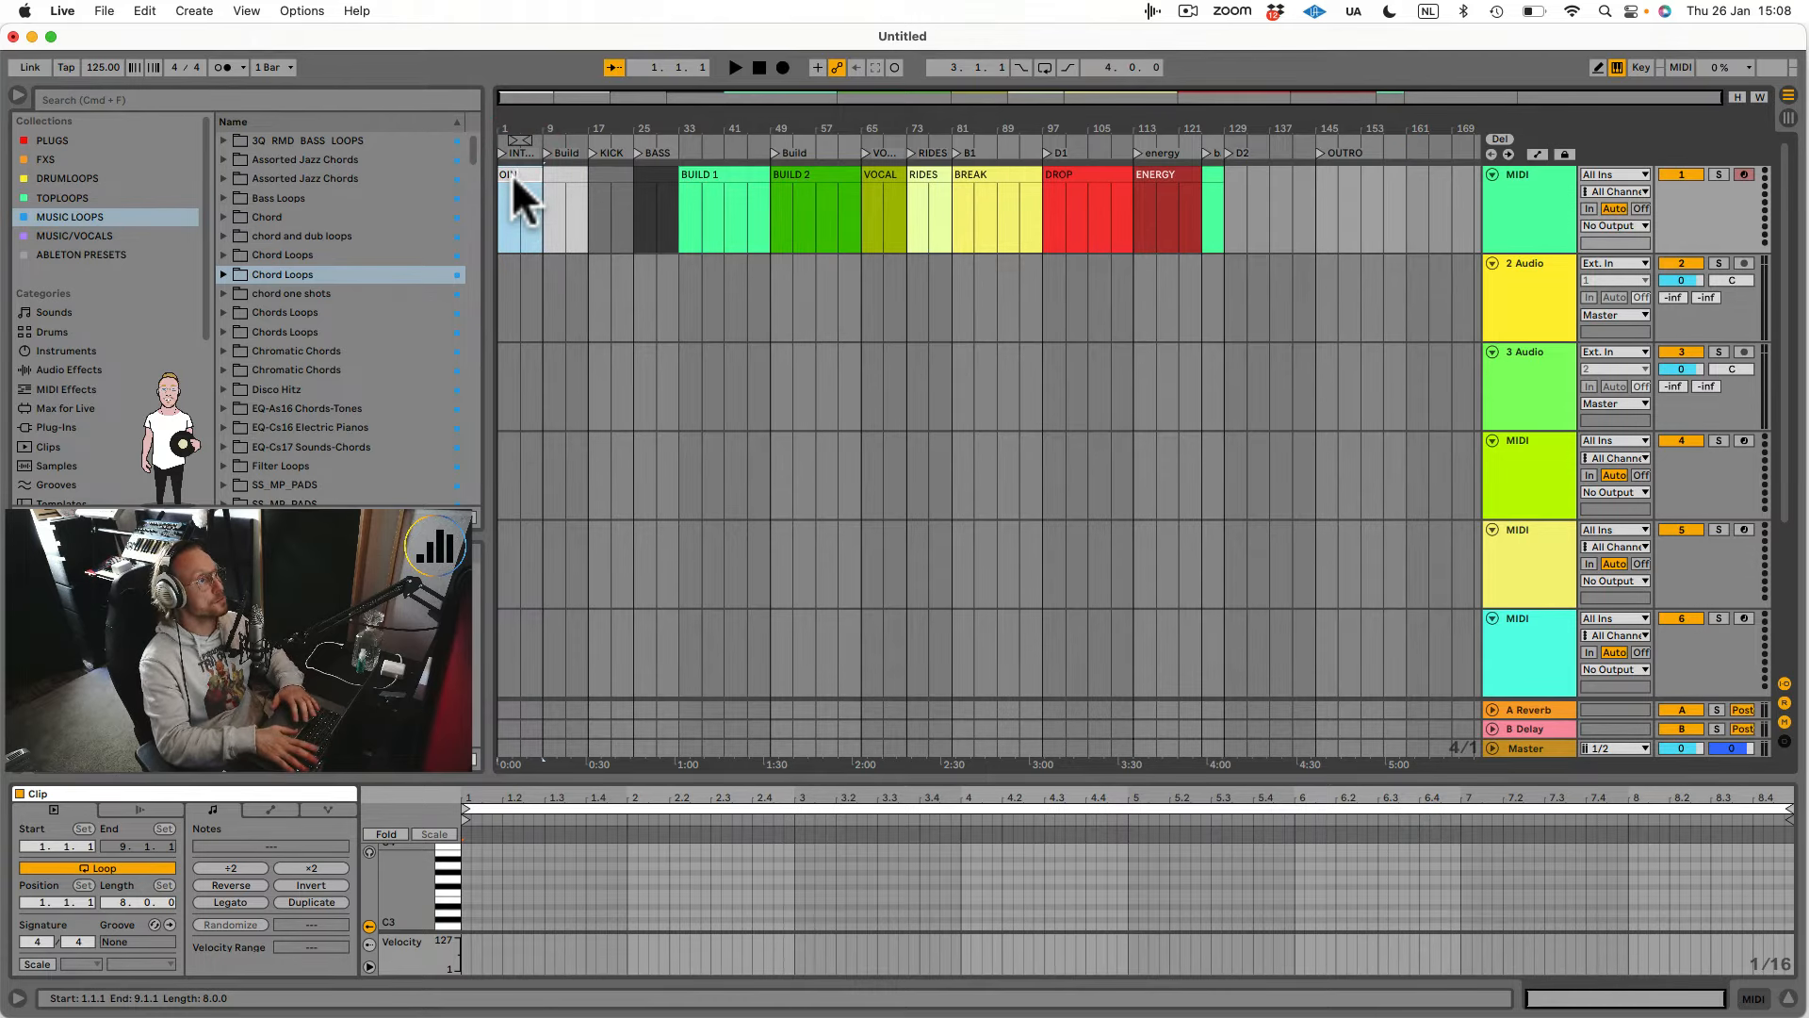
type("NTRO")
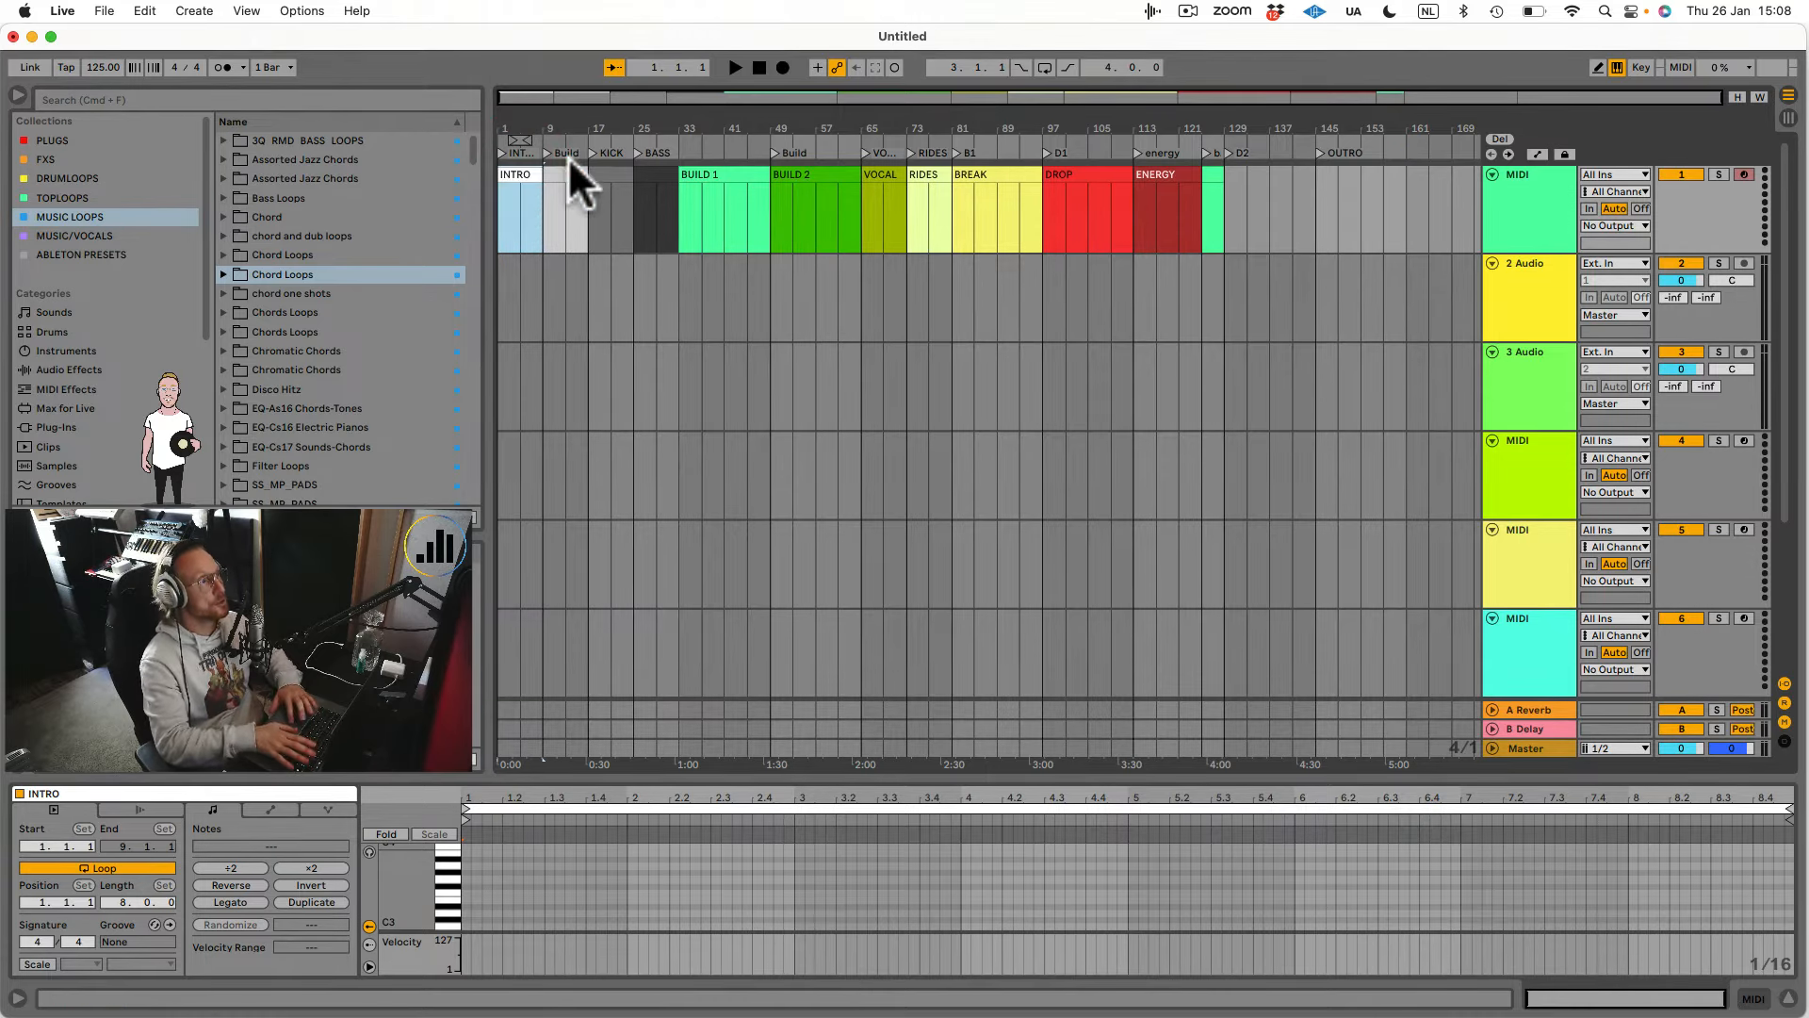
left_click(569, 174)
key("super+r")
type("BUILD")
key("Return")
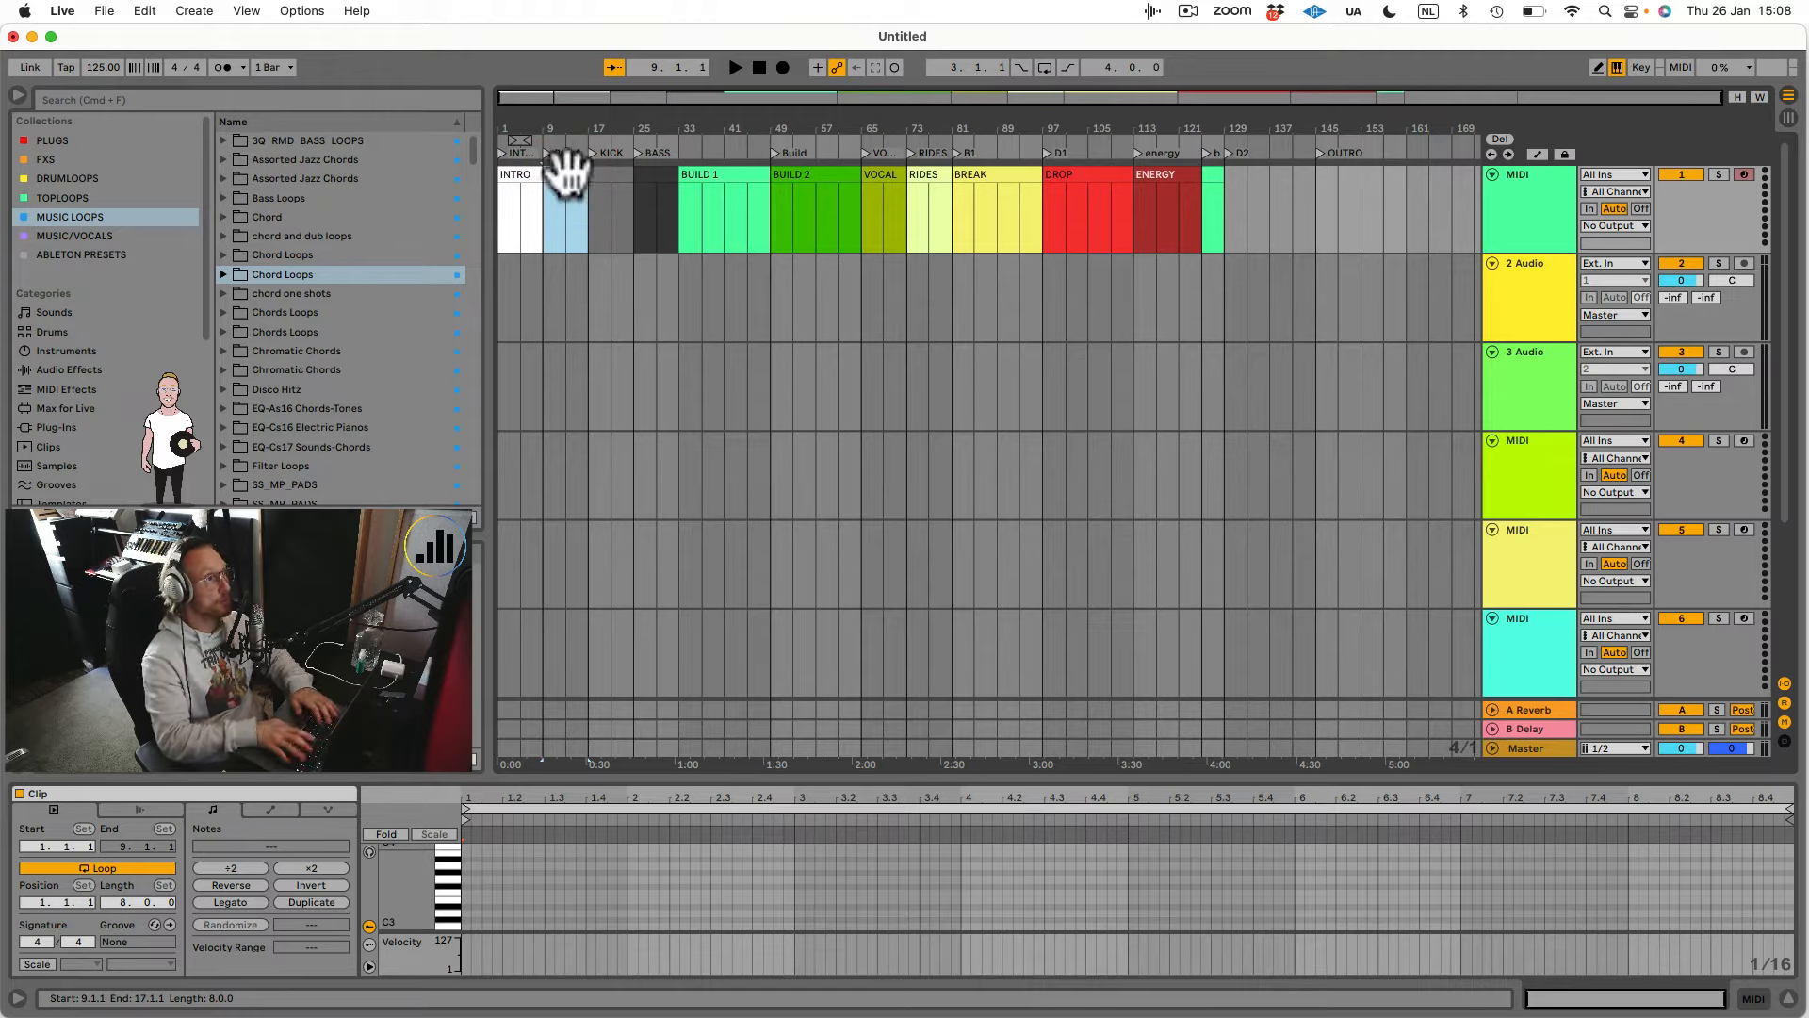
Rename the mid-grey clip at bar 17 KICK and the dark grey clip at bar 25 BASS.
left_click(610, 172)
key("super+r")
type("KICK")
key("Return")
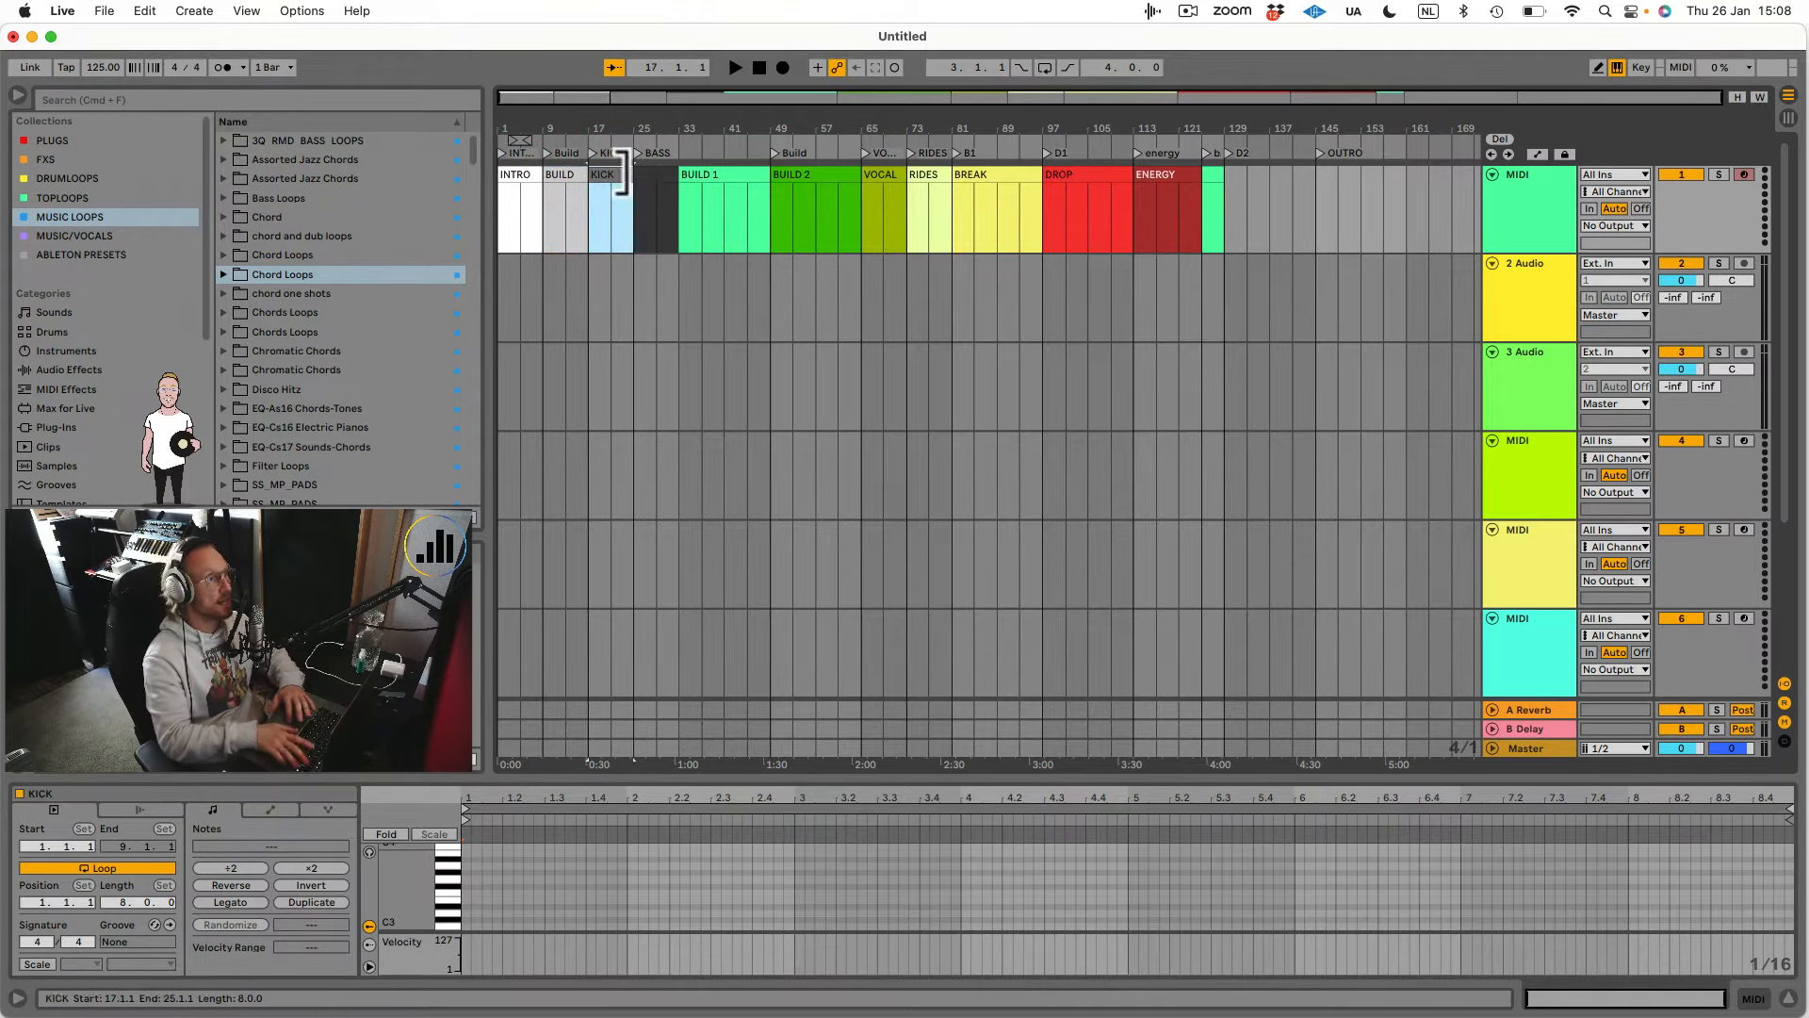
left_click(643, 166)
key("super+r")
type("BASS")
key("Return")
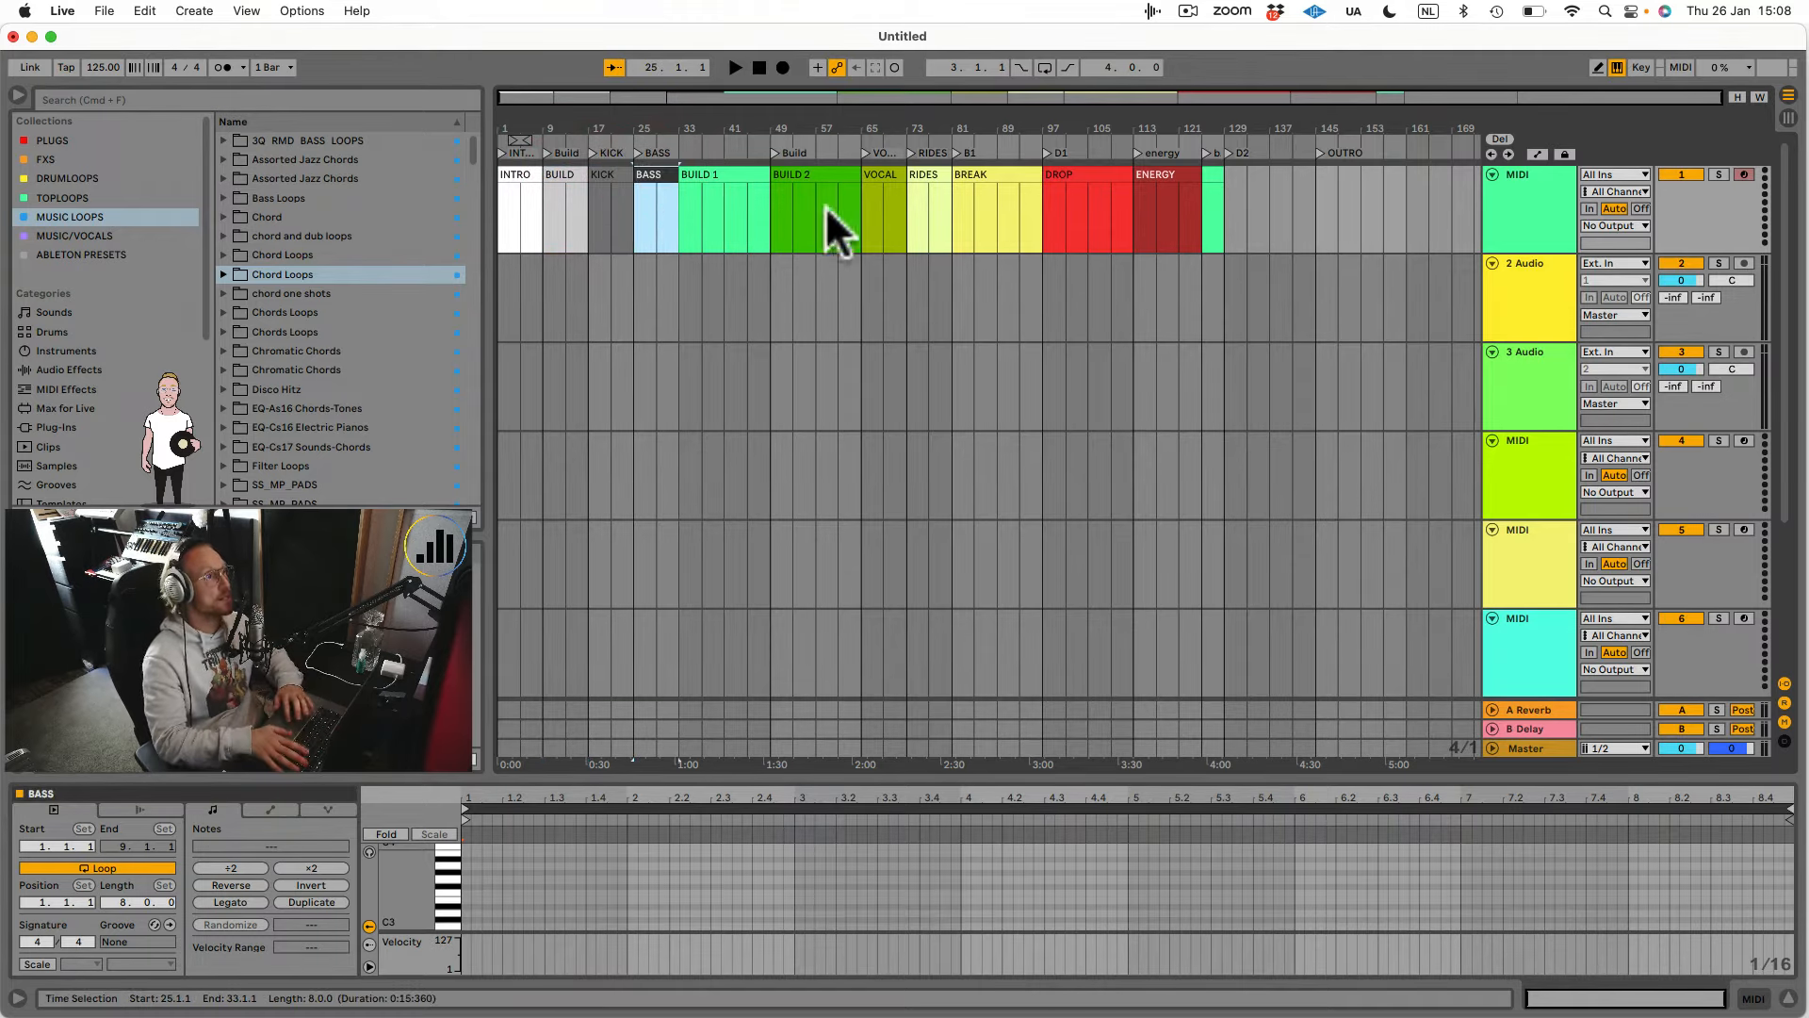
Rename the 4-bar green clip at the b2 locator, bar 125, BREAK.
left_click(1211, 173)
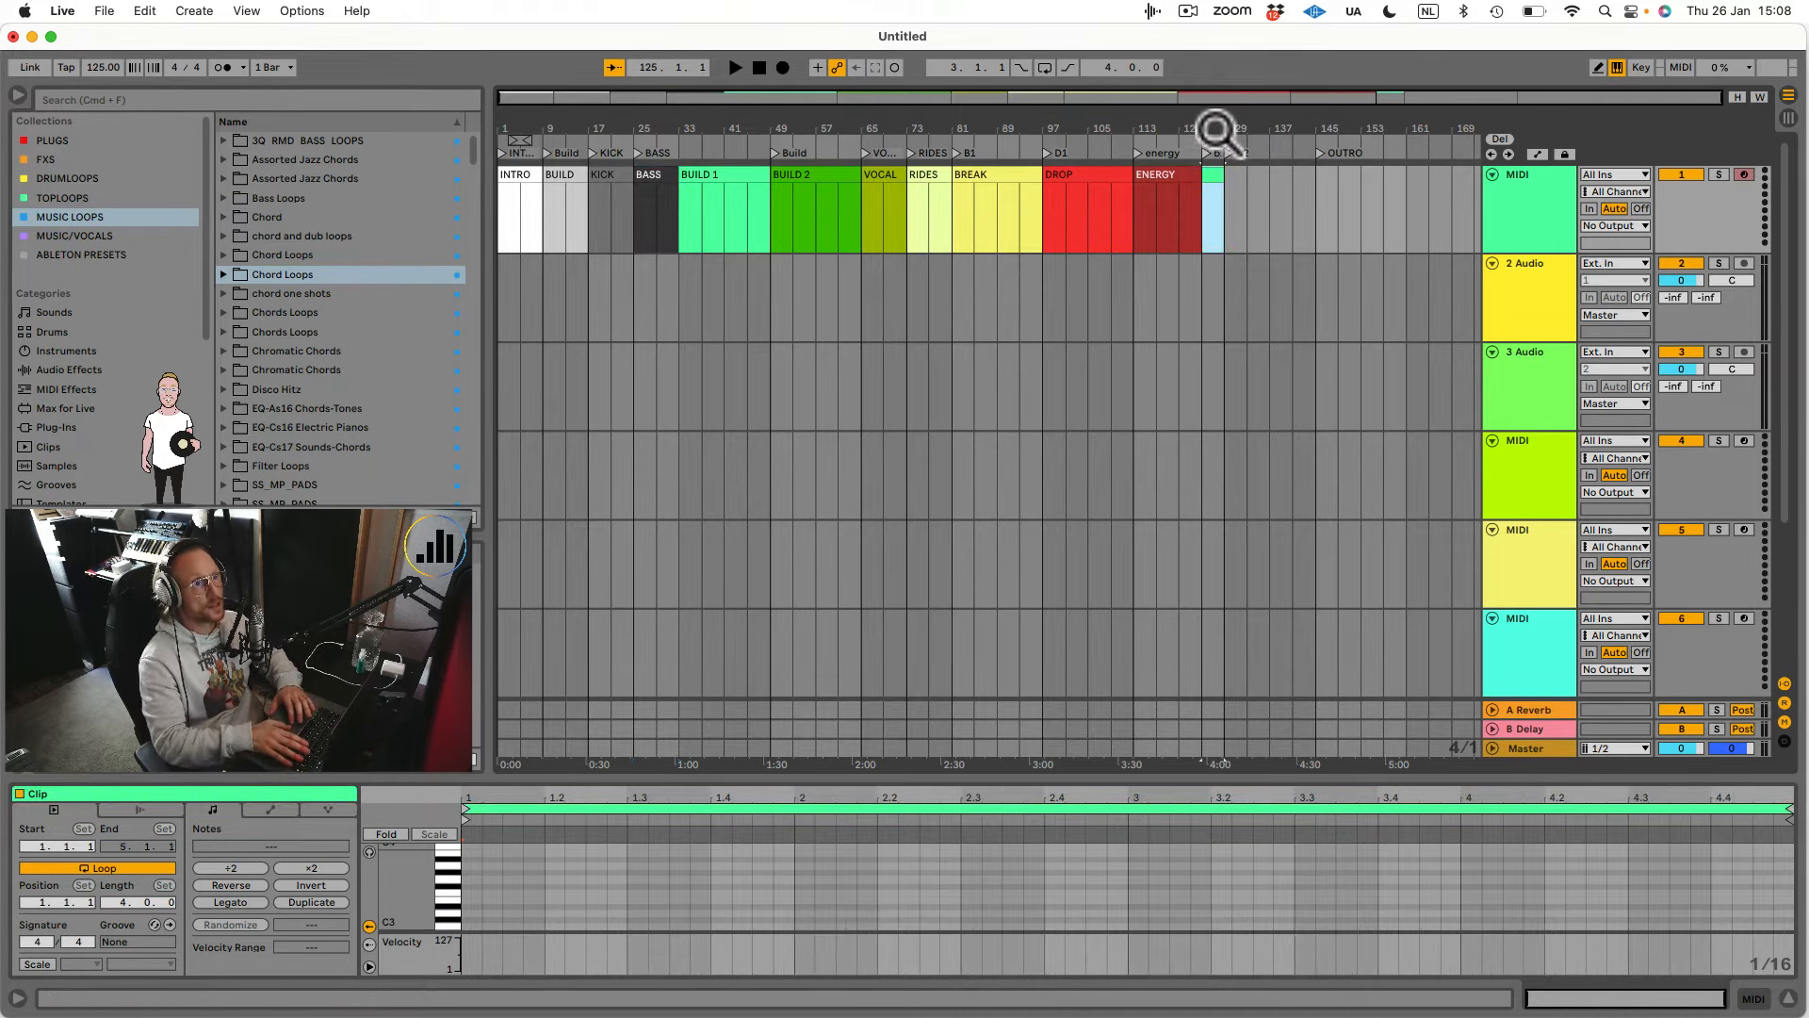
left_click_drag(1223, 133, 1223, 217)
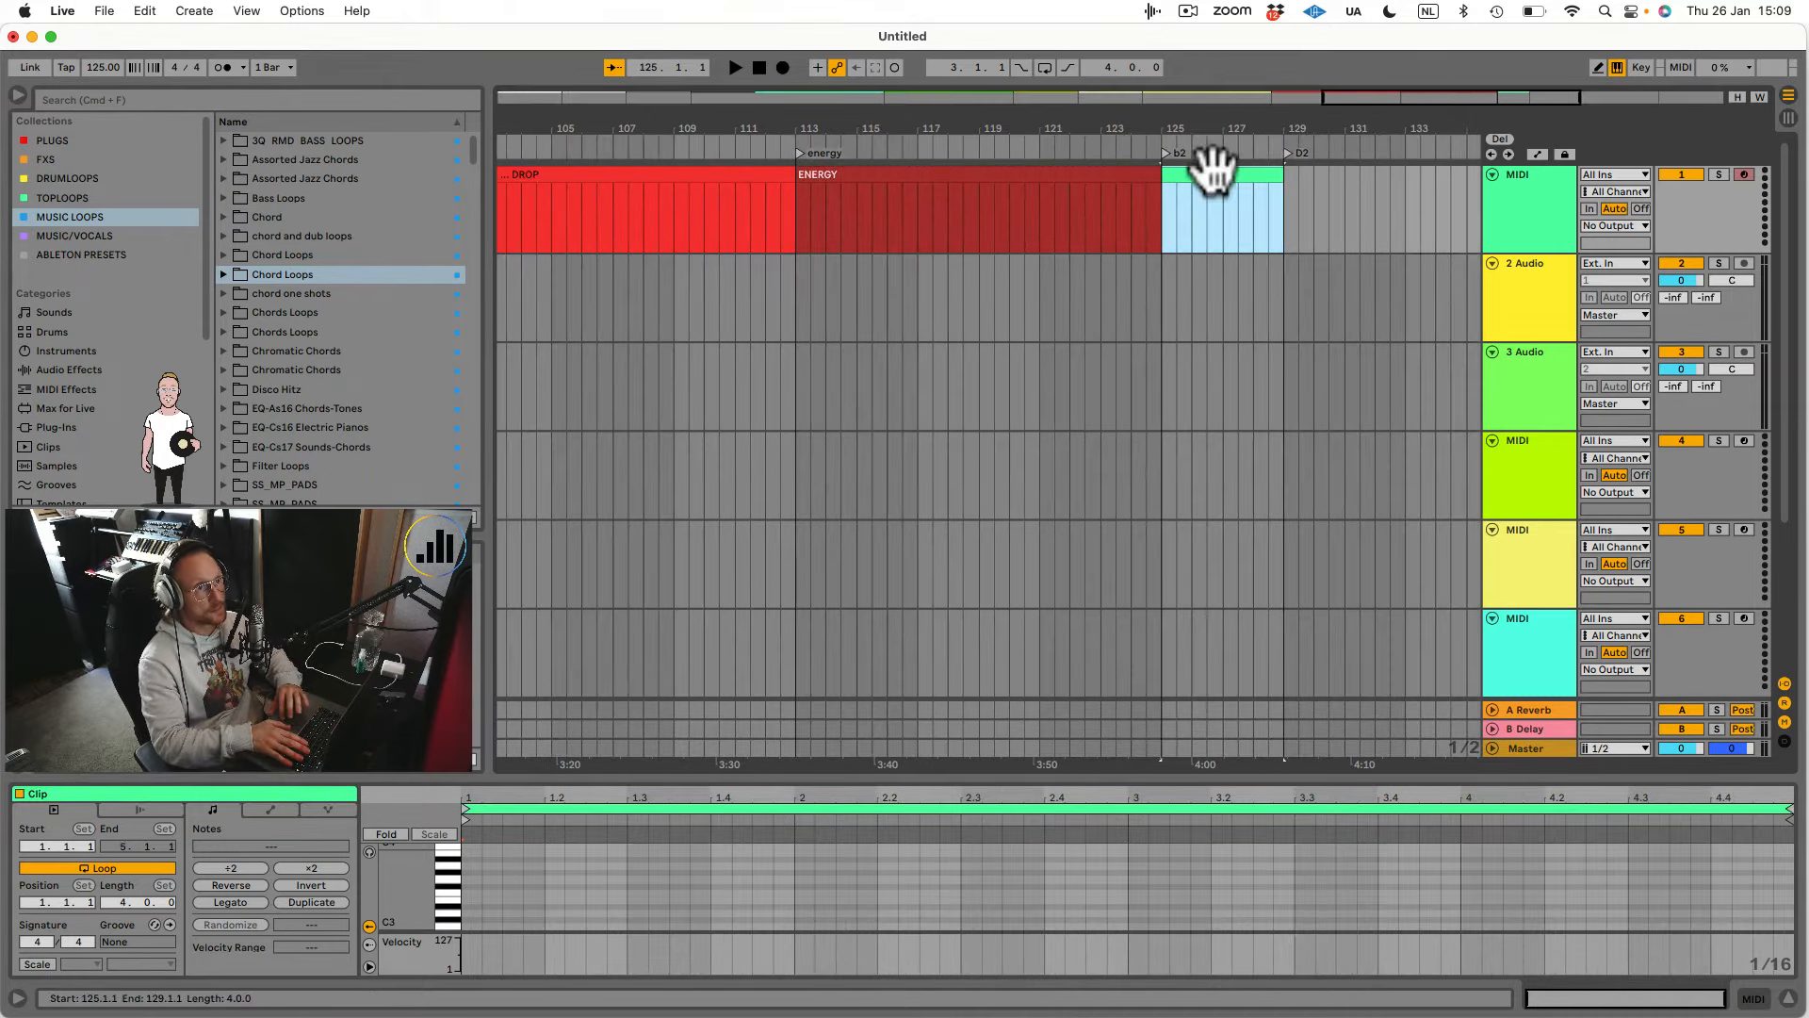
left_click(1212, 174)
key("super+r")
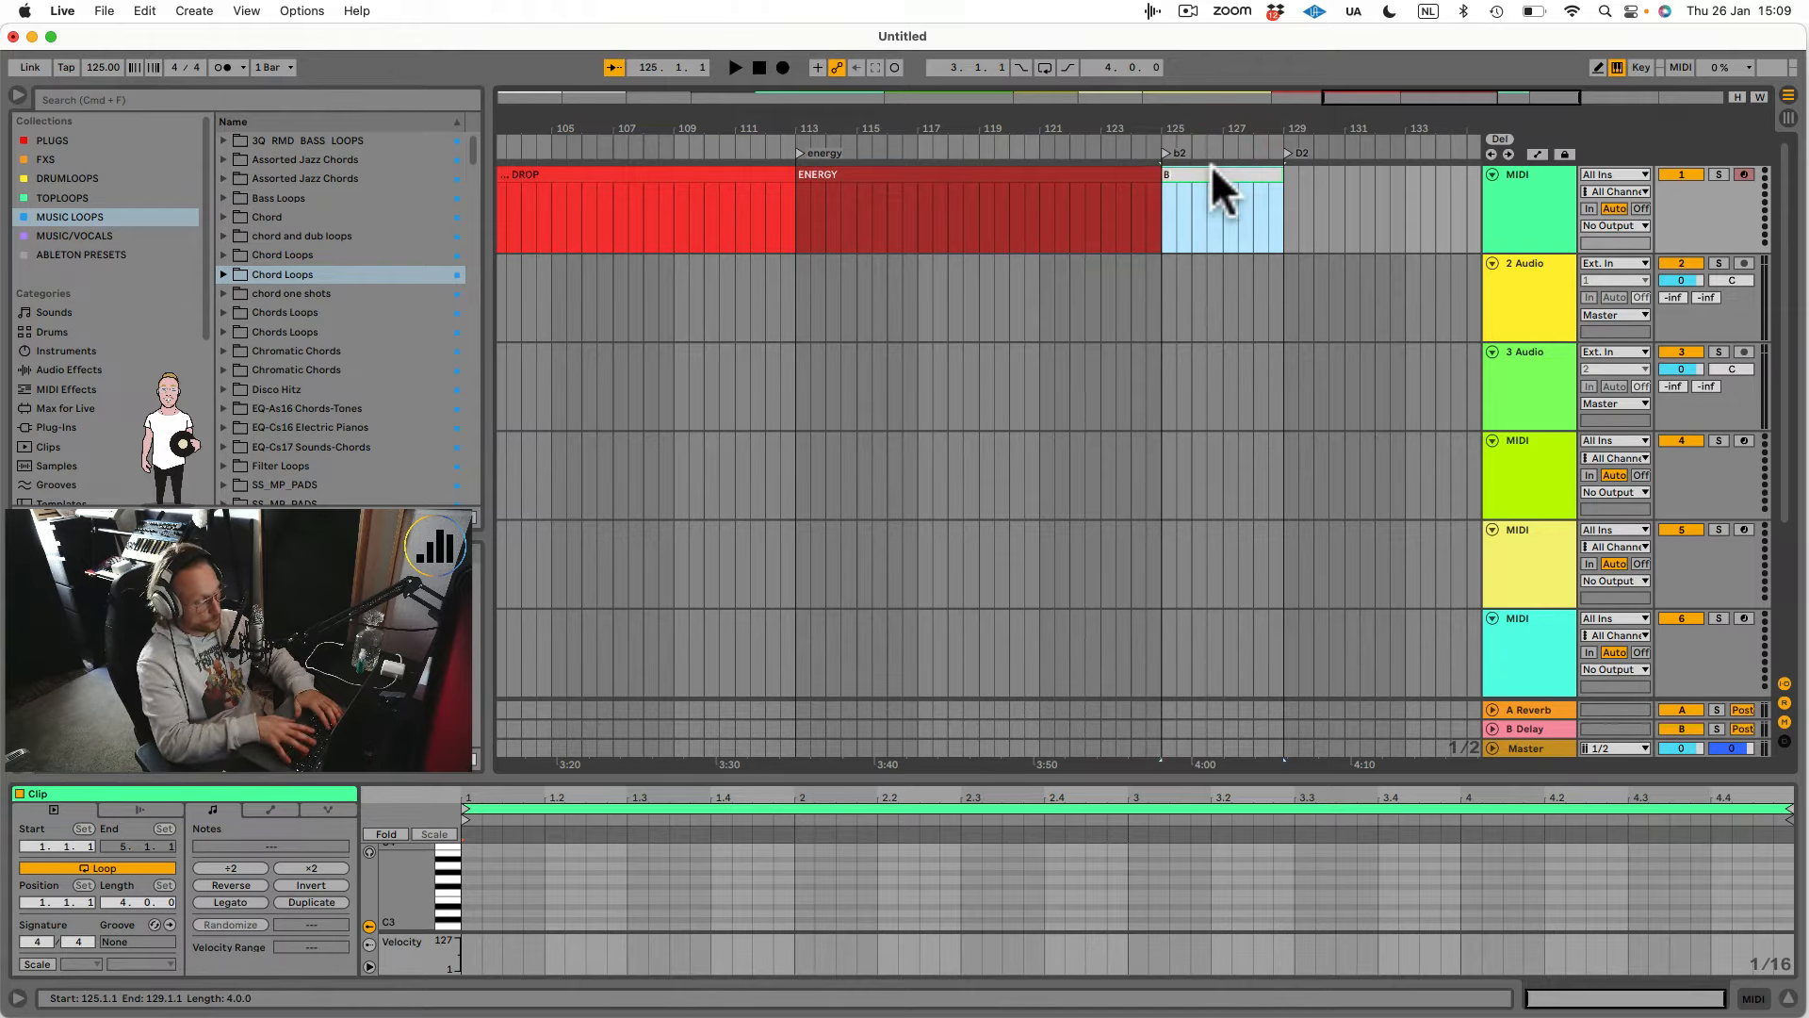
type("BREAK")
key("Return")
left_click(1210, 144)
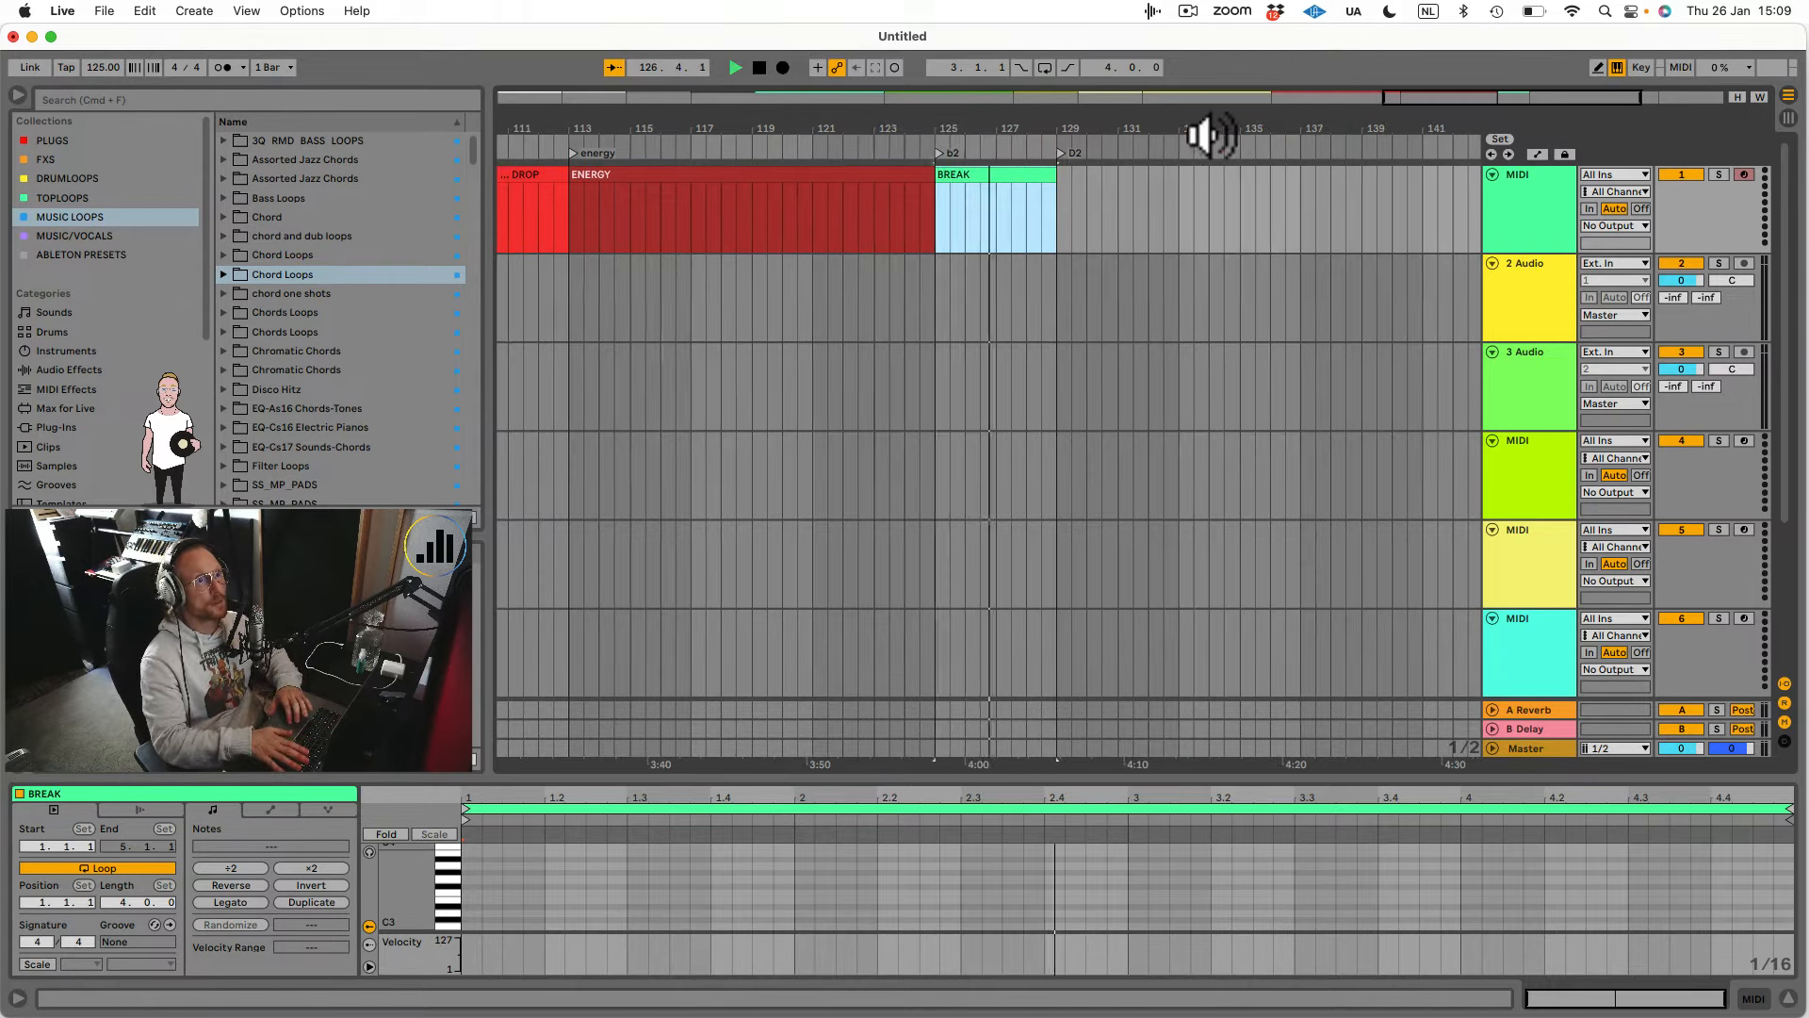
Copy the DROP clip to the D2 locator at bar 129 and colour the copy tan.
left_click_drag(1018, 130, 1318, 125)
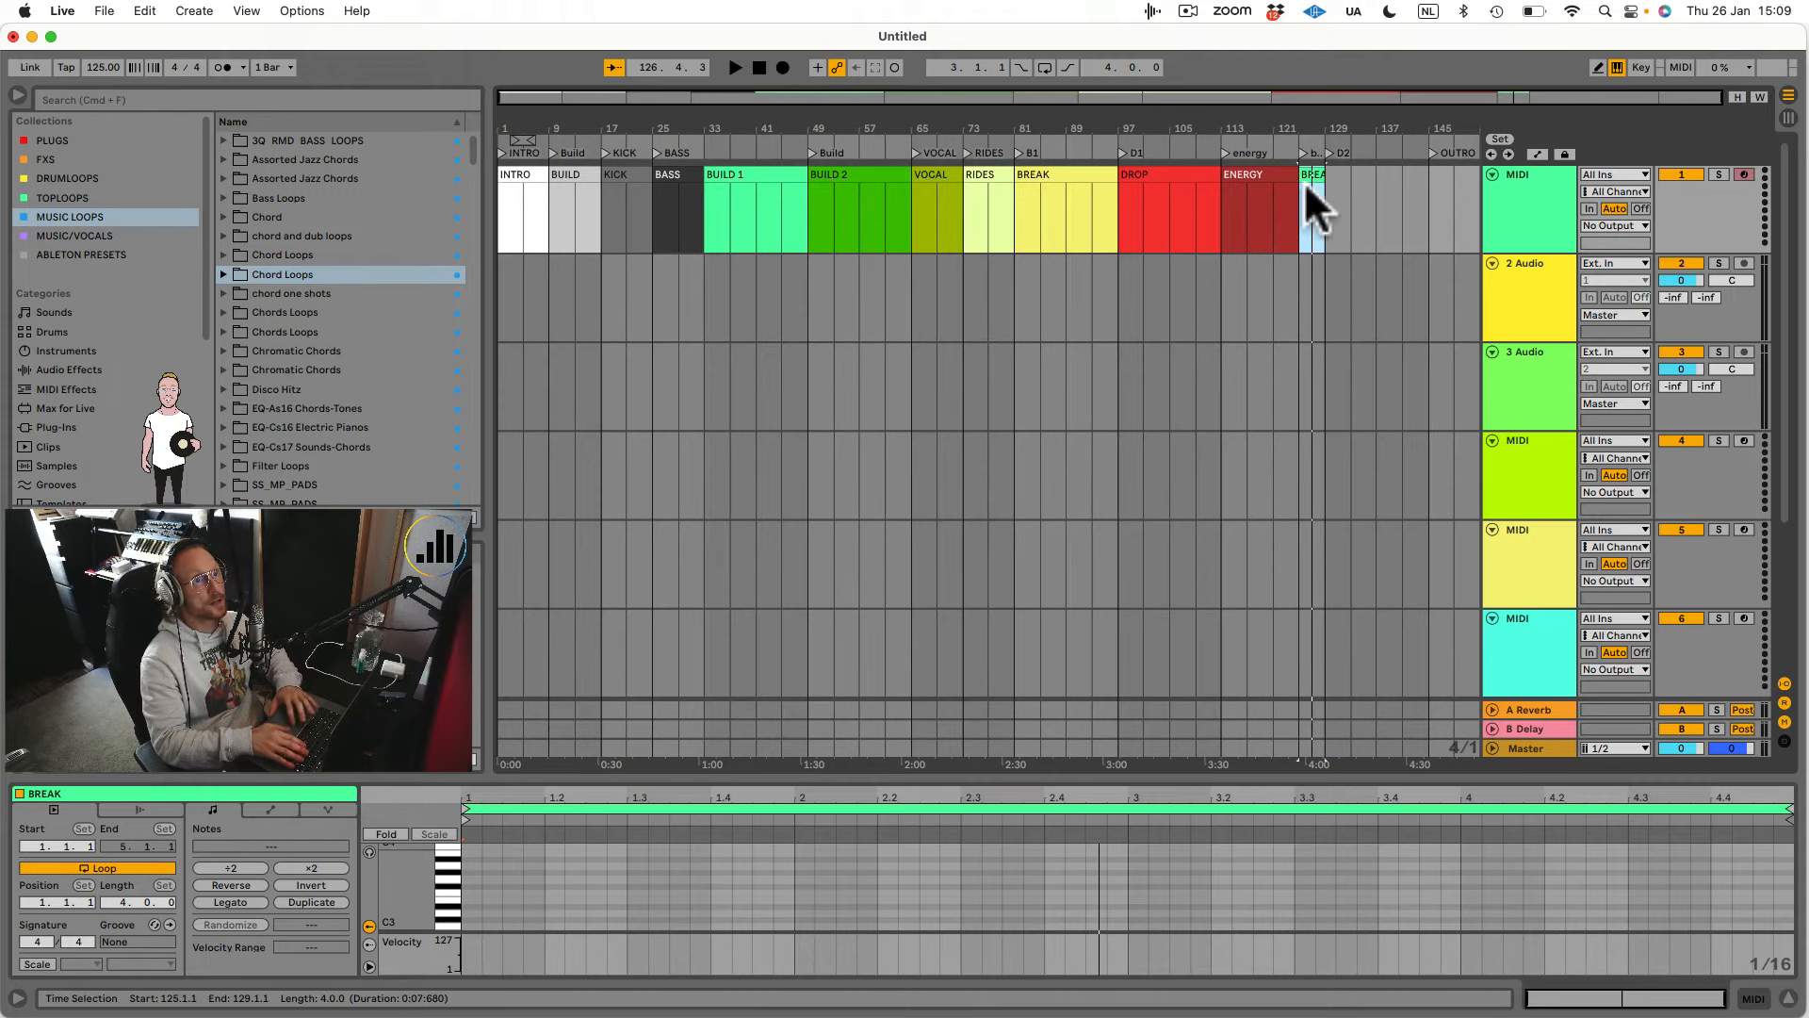
left_click_drag(1168, 173, 1376, 178)
right_click(1376, 173)
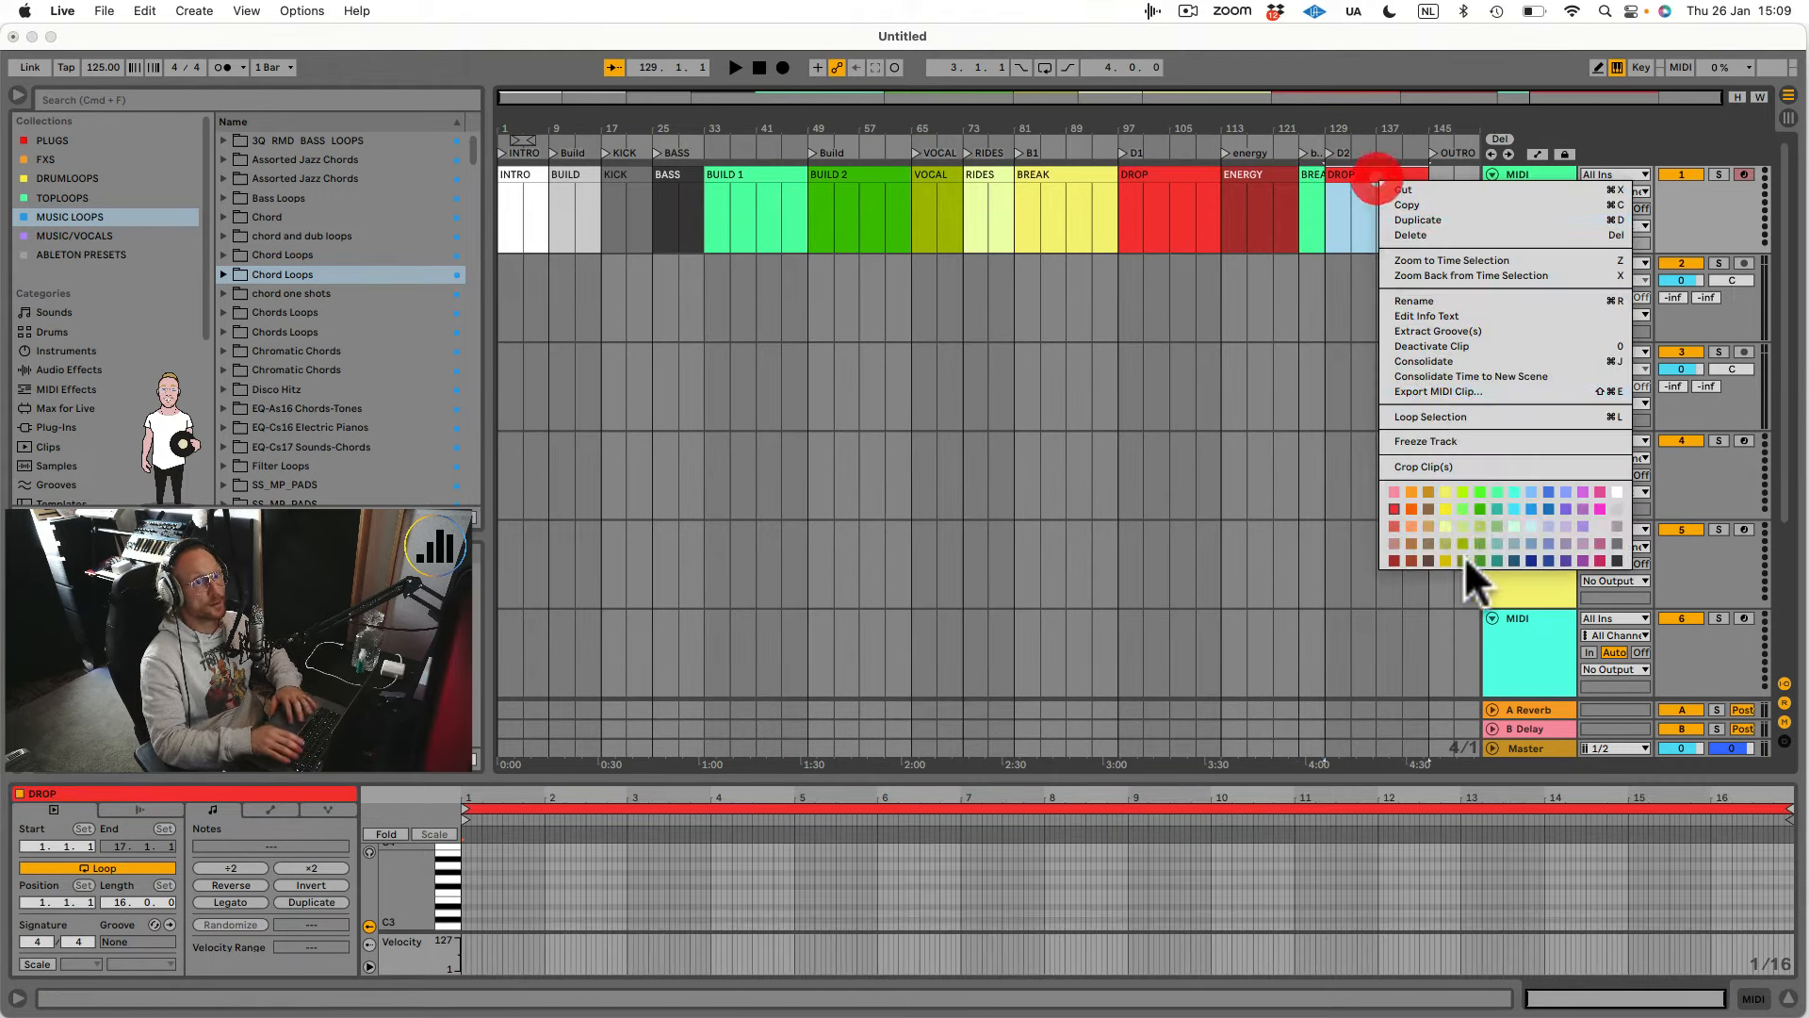
left_click(1422, 520)
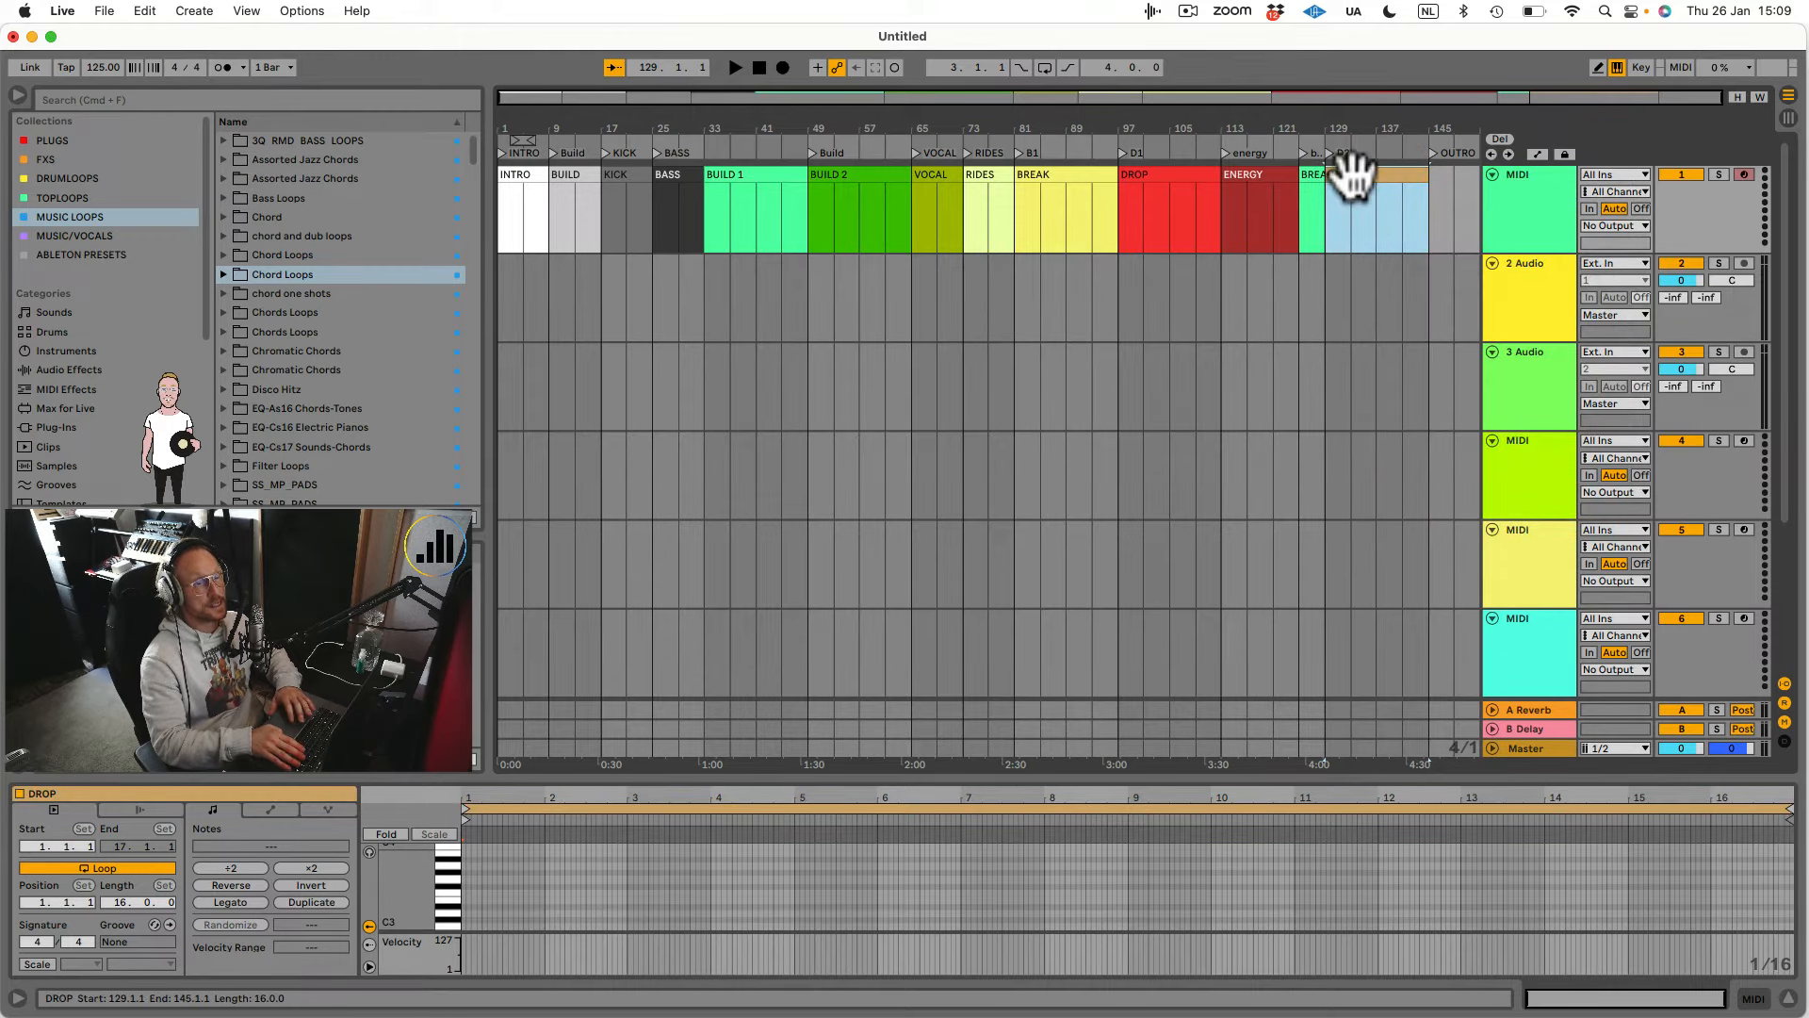
scroll(1389, 186, "up", 1)
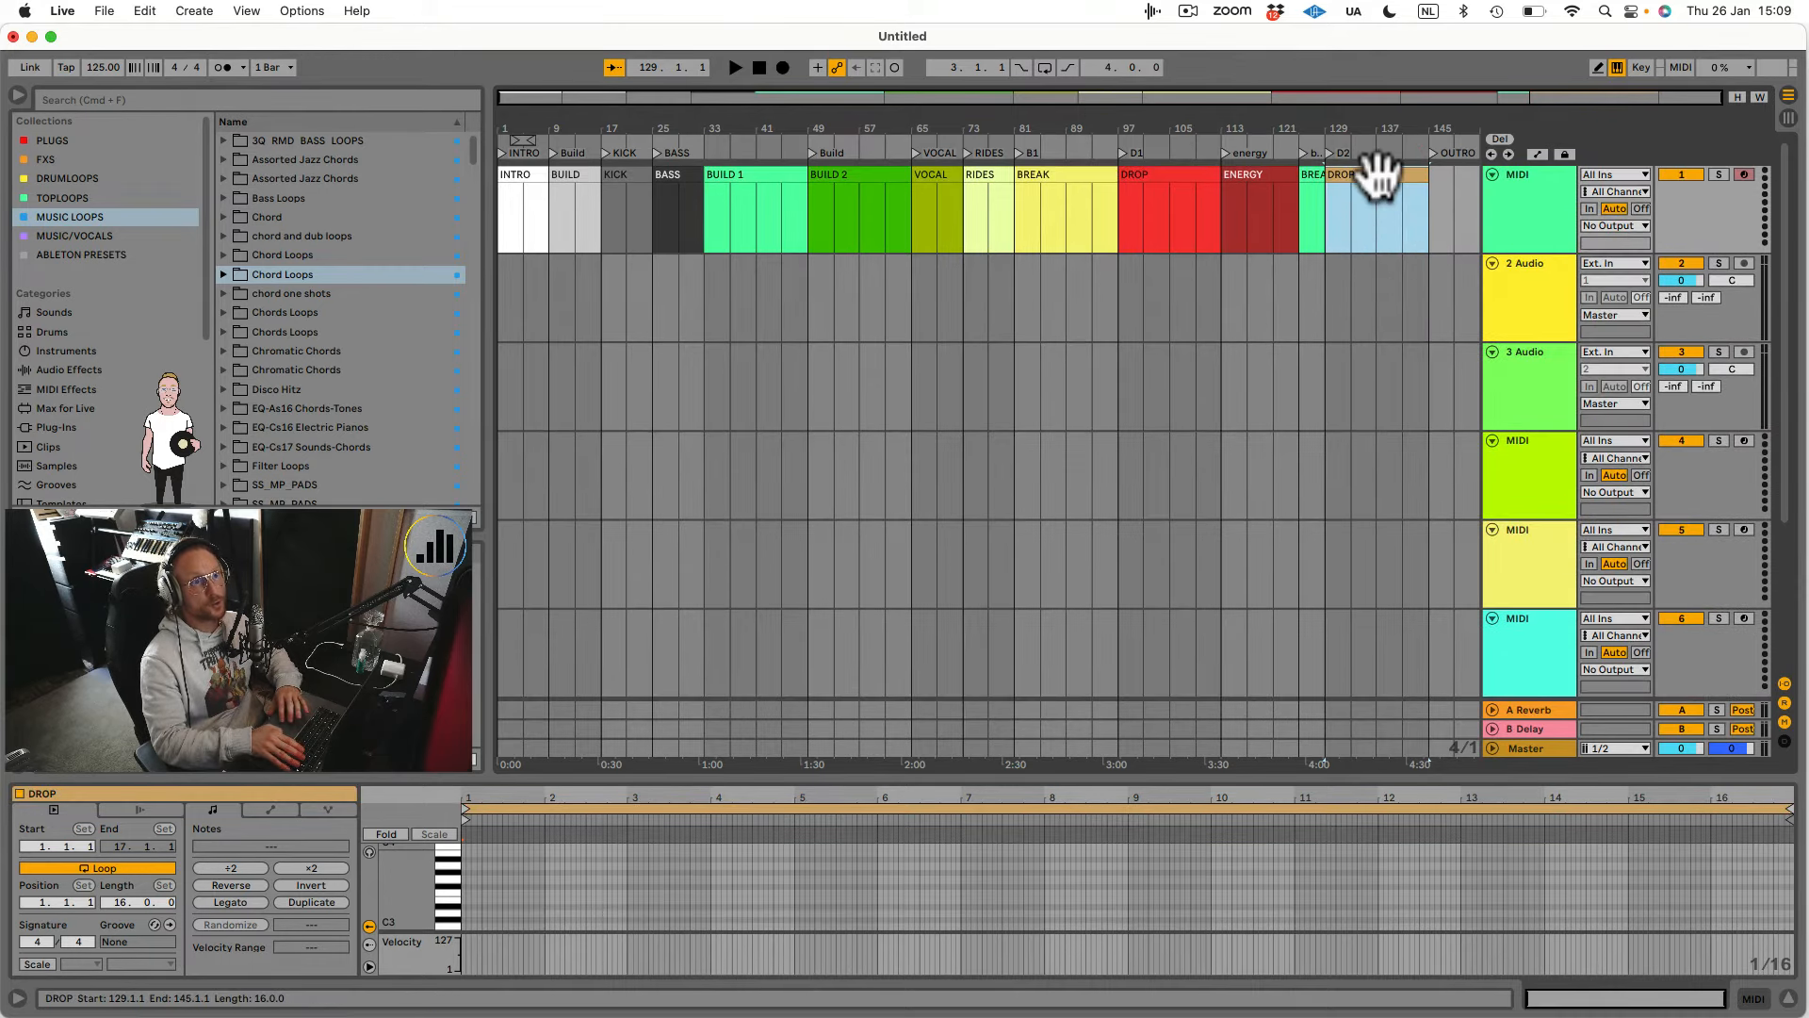
Rename the tan clip at the D2 locator DROP2.
key("super+r")
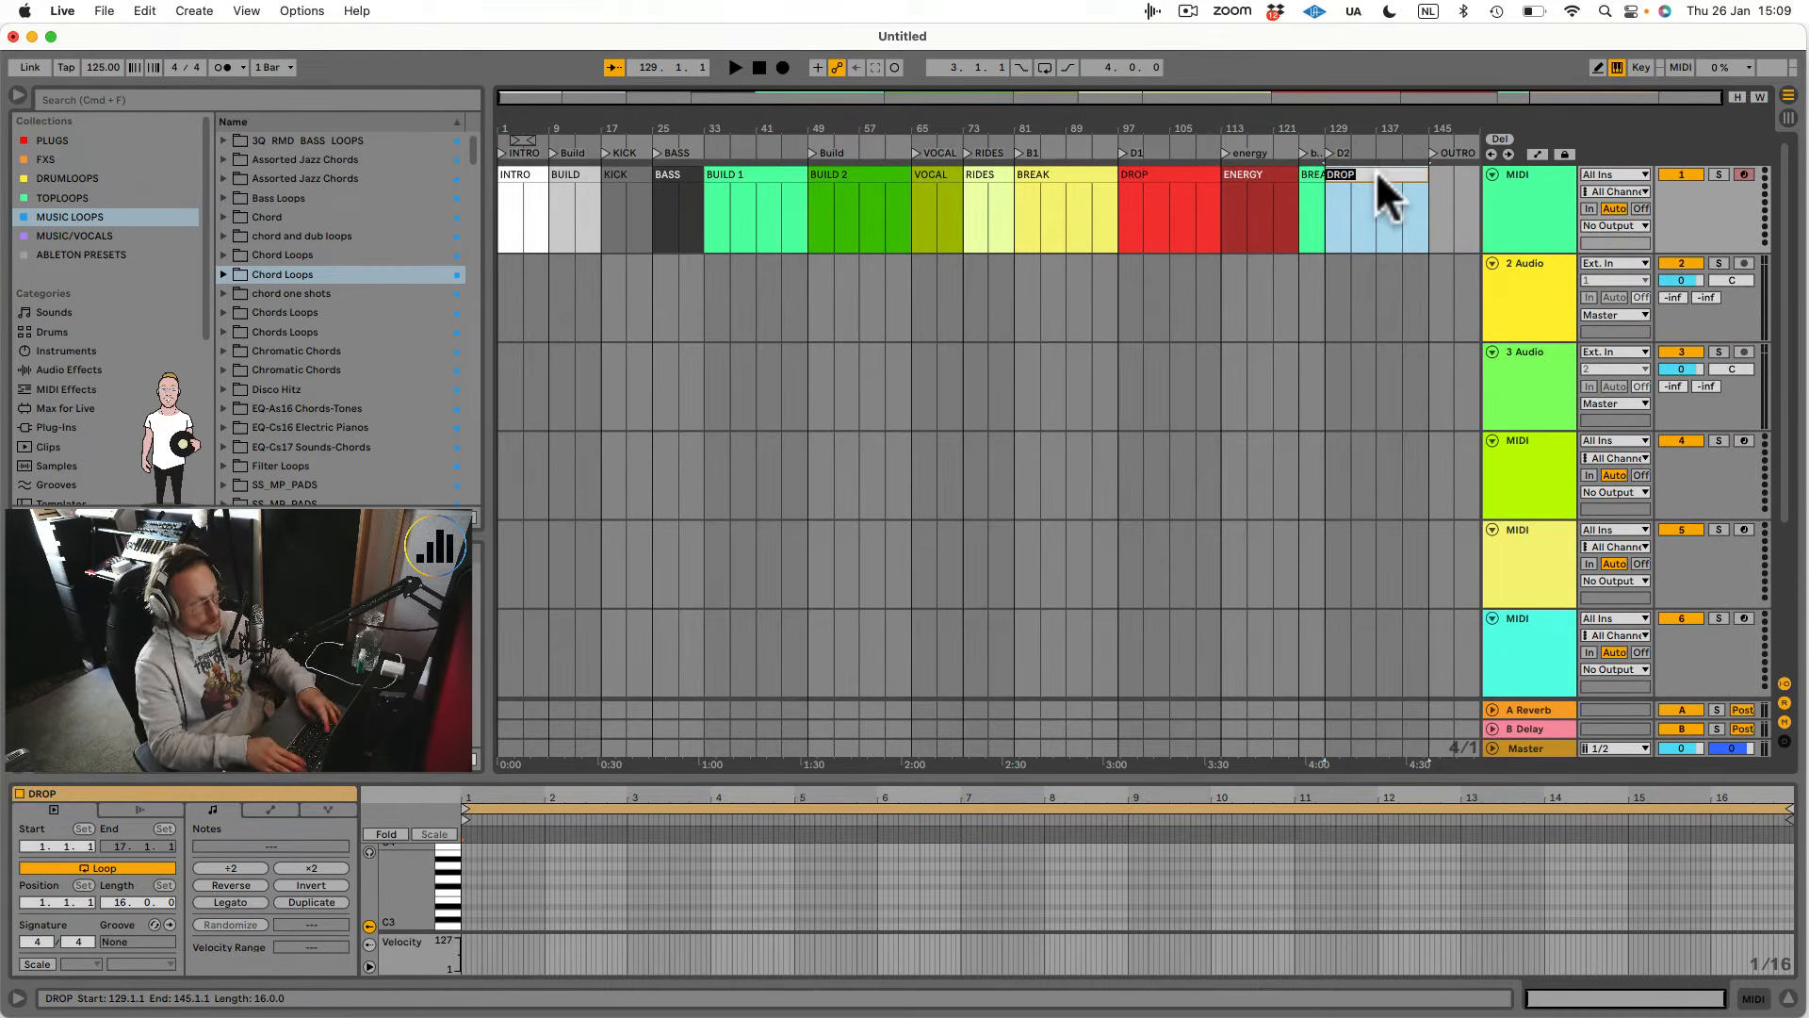
key("Right")
type("2")
key("Return")
Duplicate the DROP2 clip to the OUTRO locator at bar 145, making the copy a white clip named OUTRO.
key("super+d")
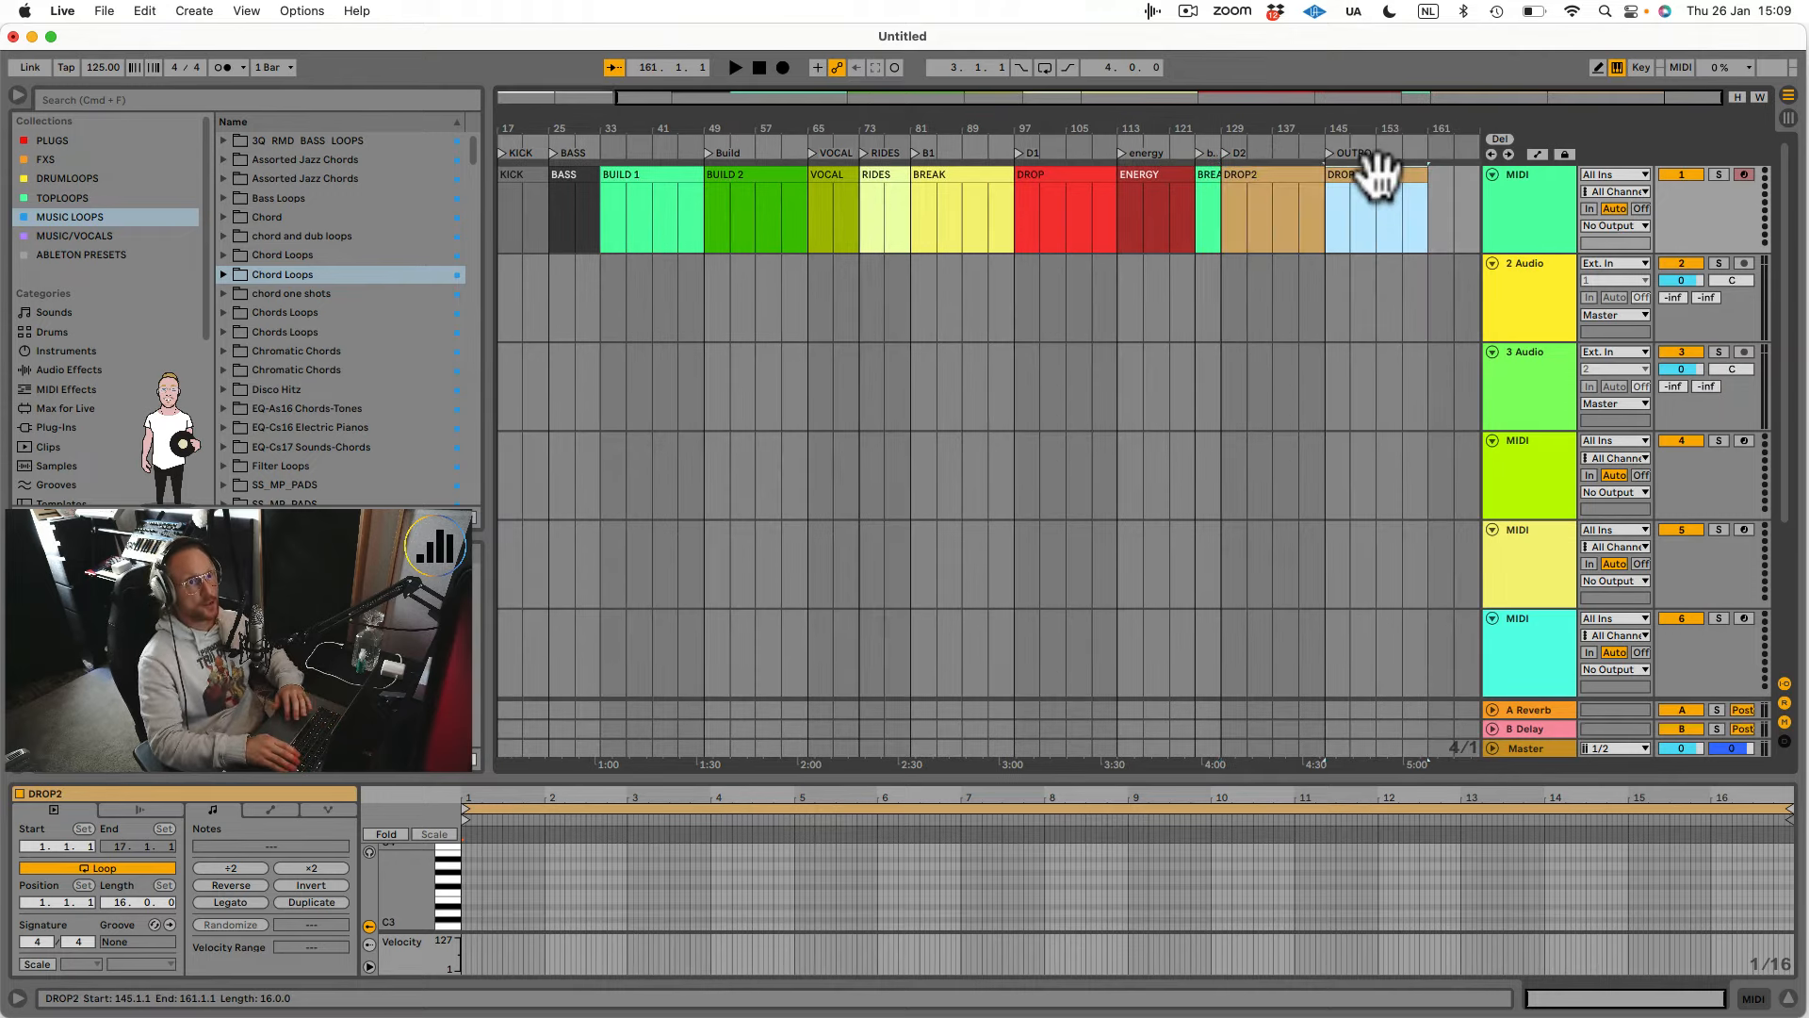
right_click(1376, 169)
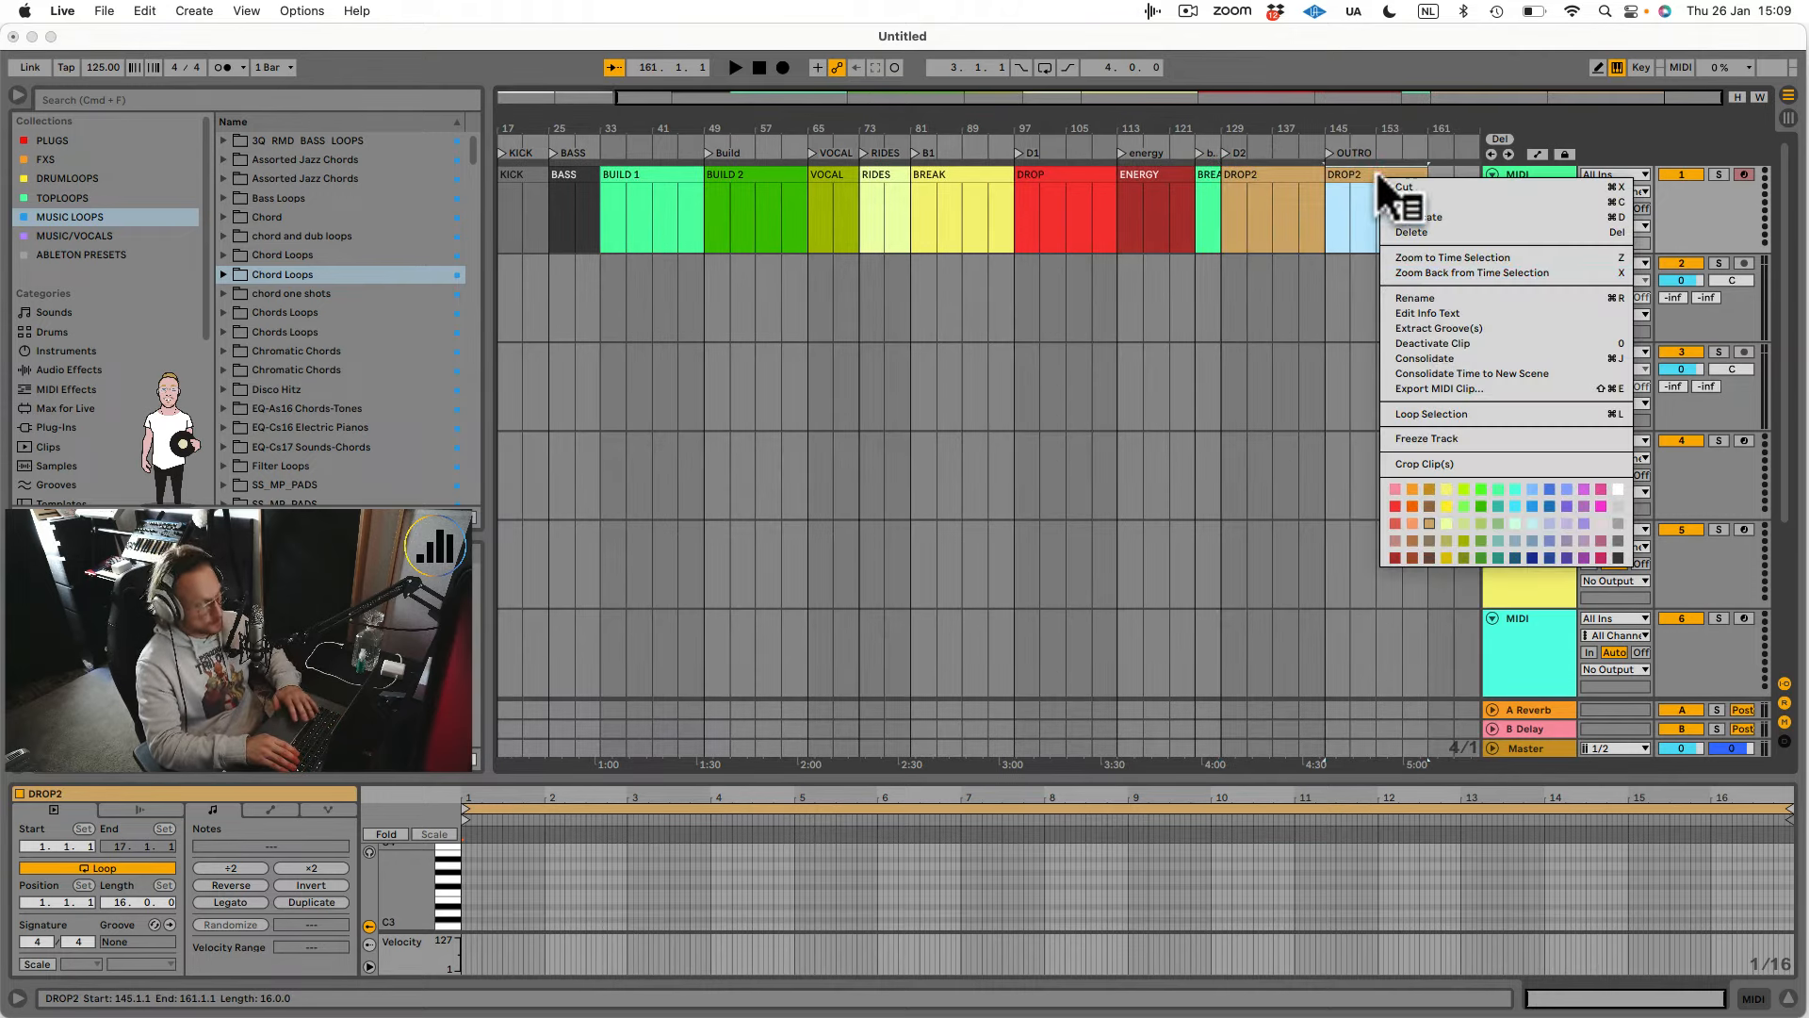
left_click(1615, 484)
key("super+r")
type("OUTRO")
key("Return")
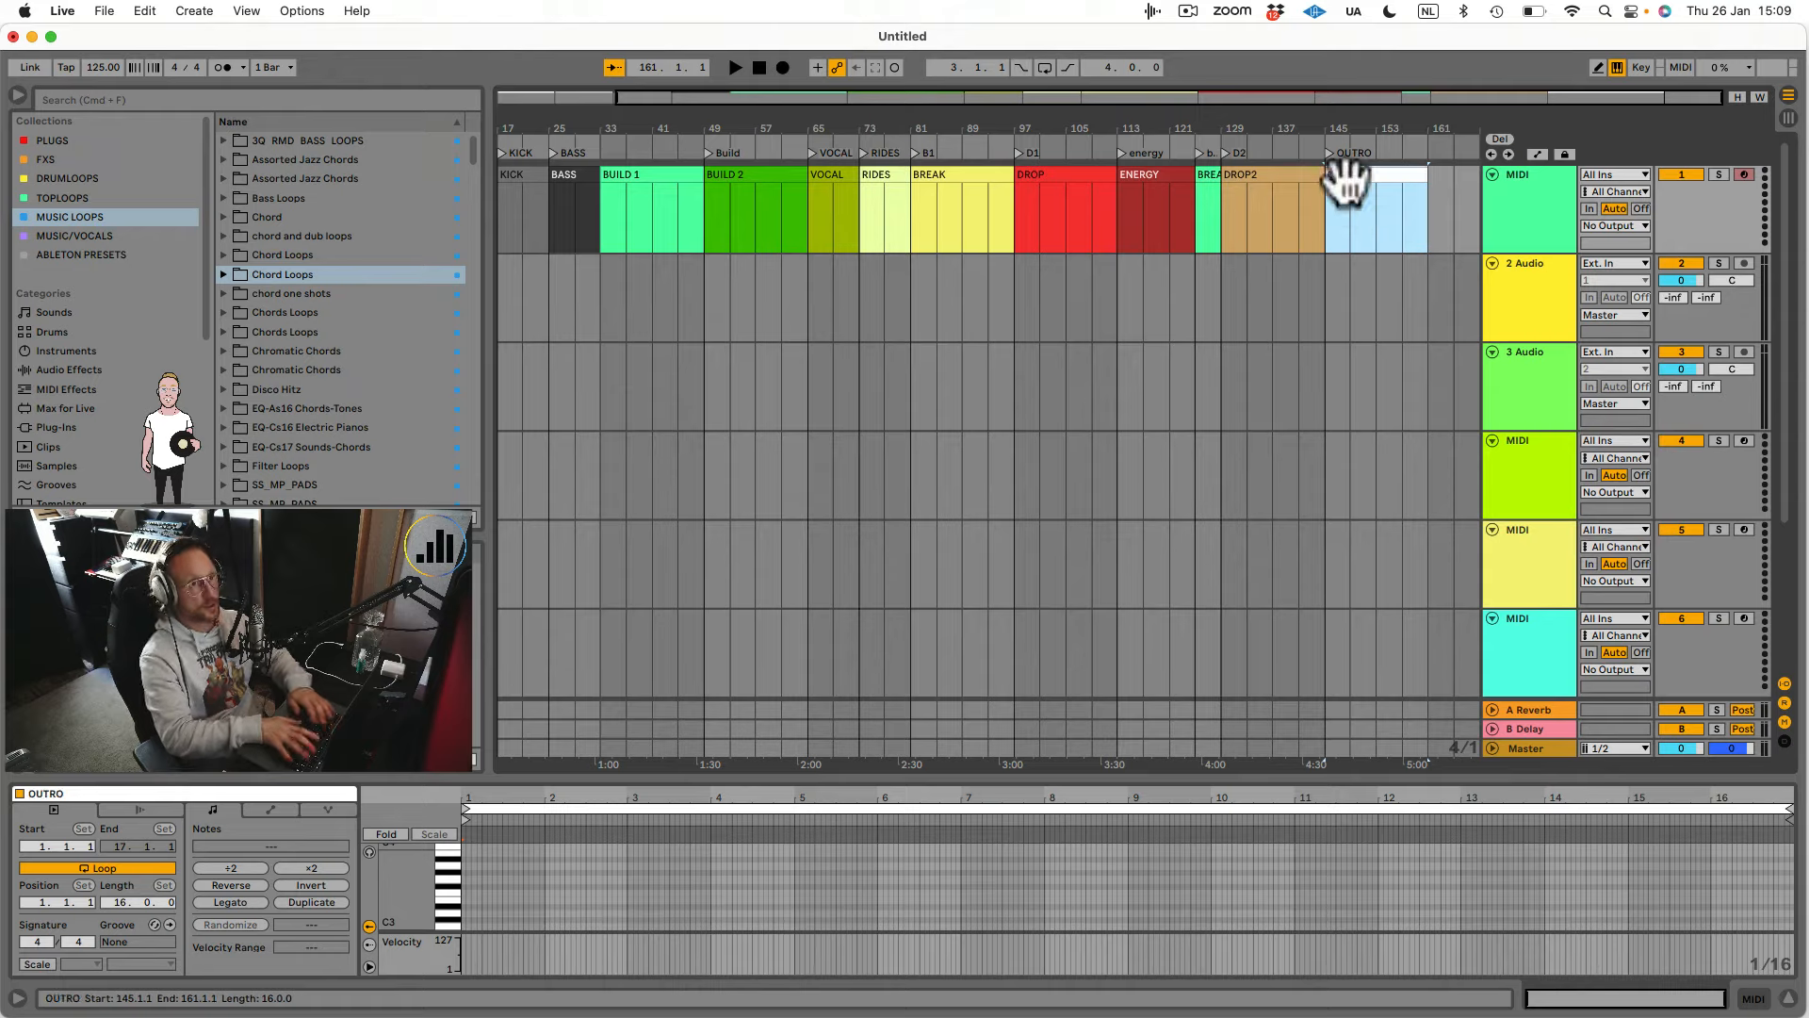
Hide the browser to give the arrangement the full window width.
left_click_drag(1118, 134, 1151, 129)
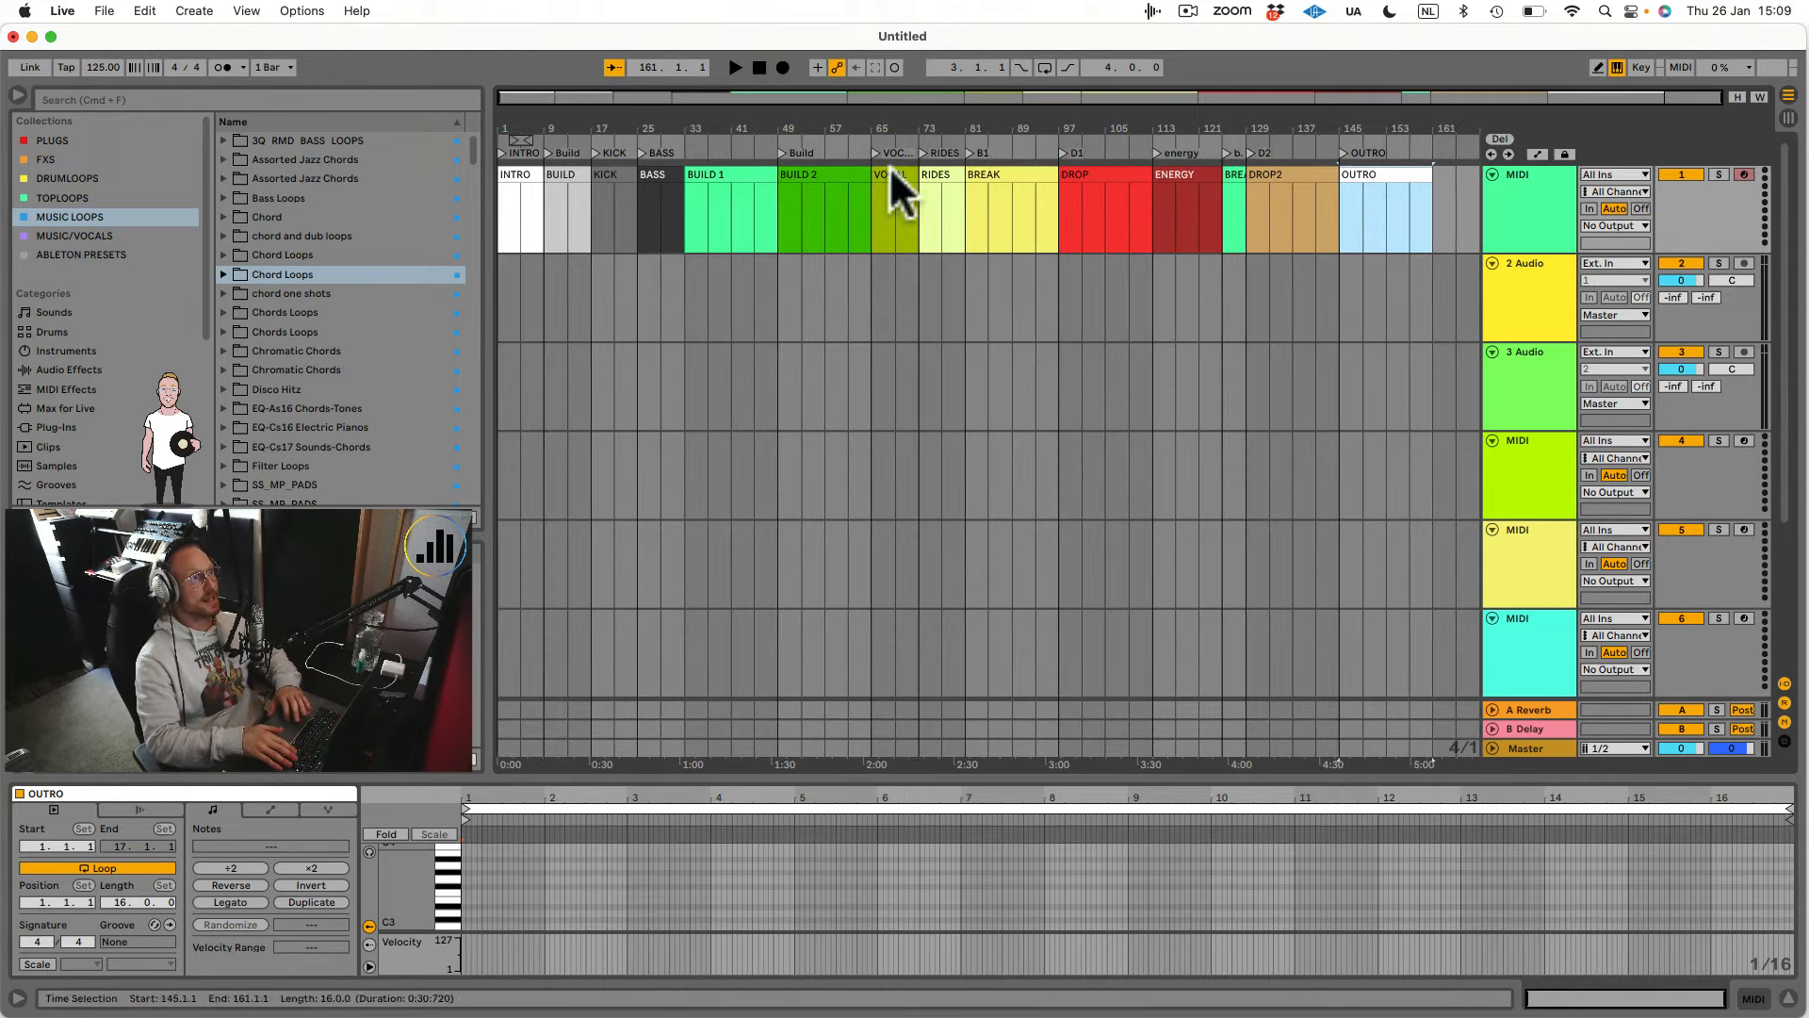
left_click(17, 95)
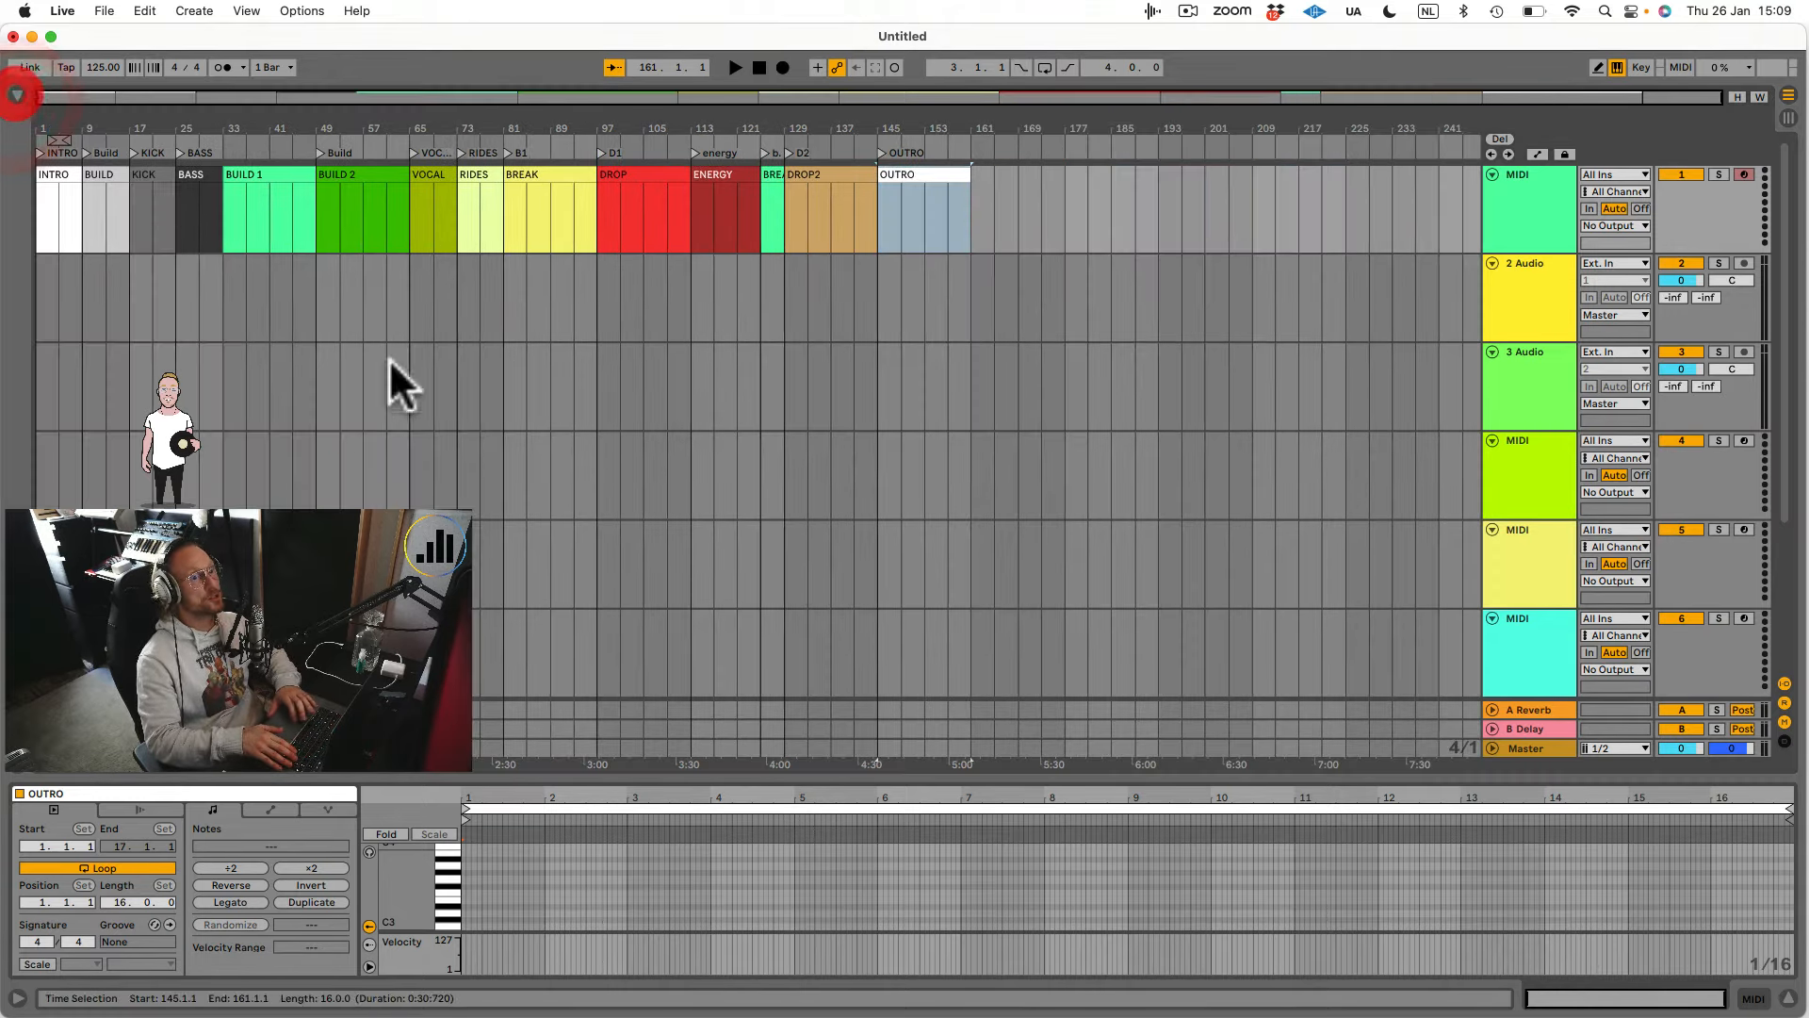